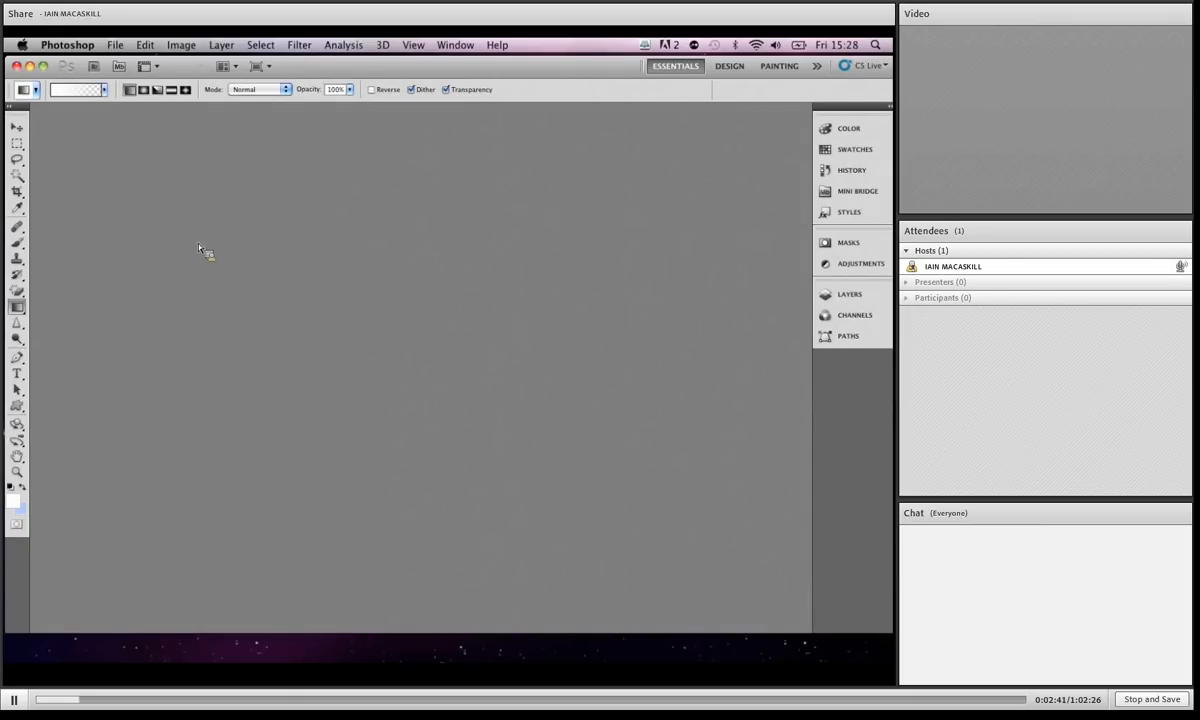
Step: Open the Transforms PSD from the Animated gifs folder and move its window away from the workspace corner
click(115, 45)
click(132, 80)
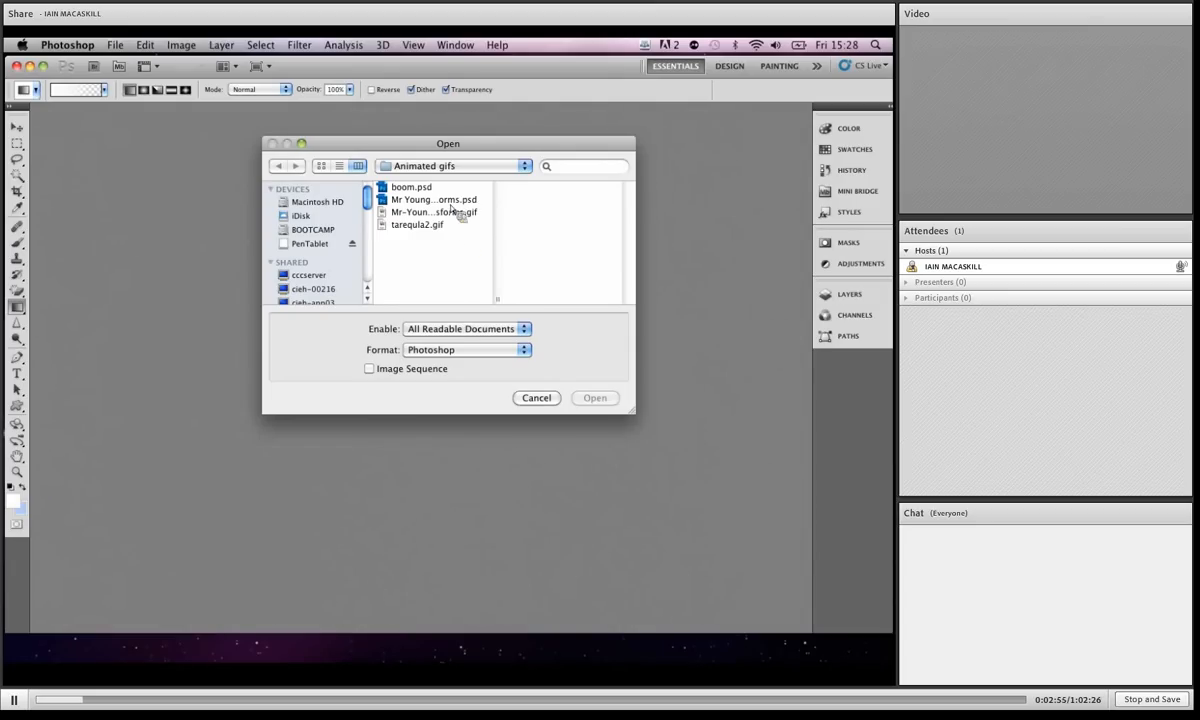
click(450, 201)
double_click(425, 199)
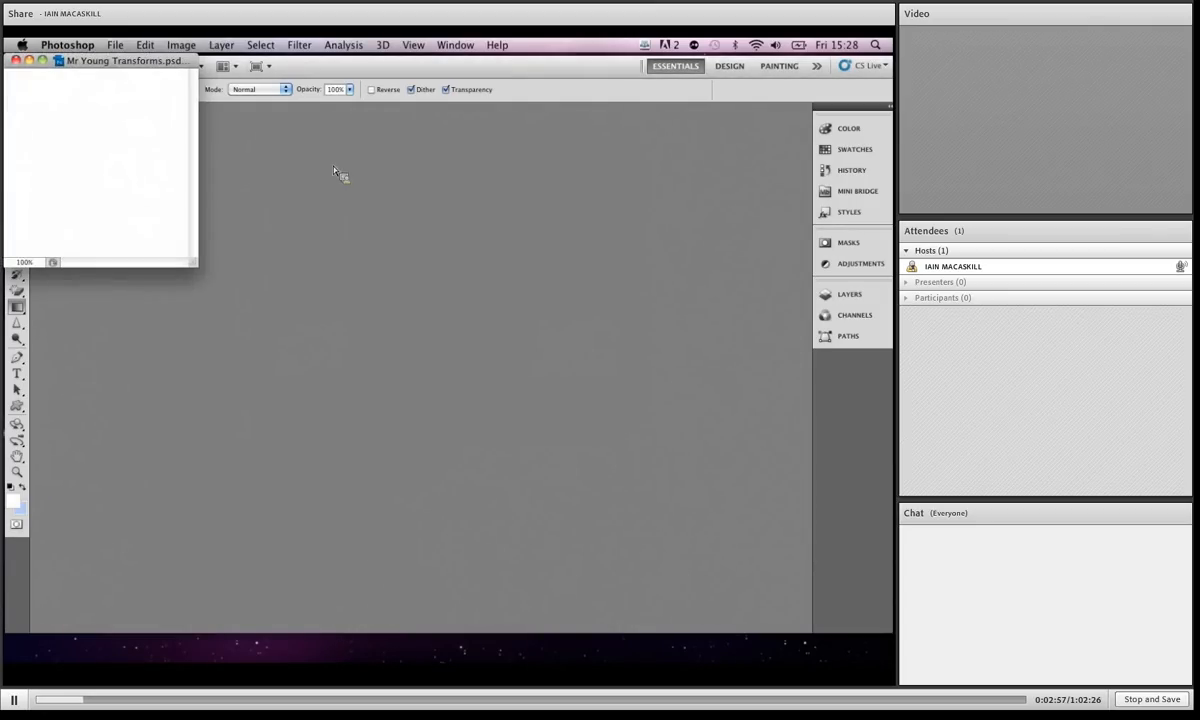
drag(135, 60, 217, 140)
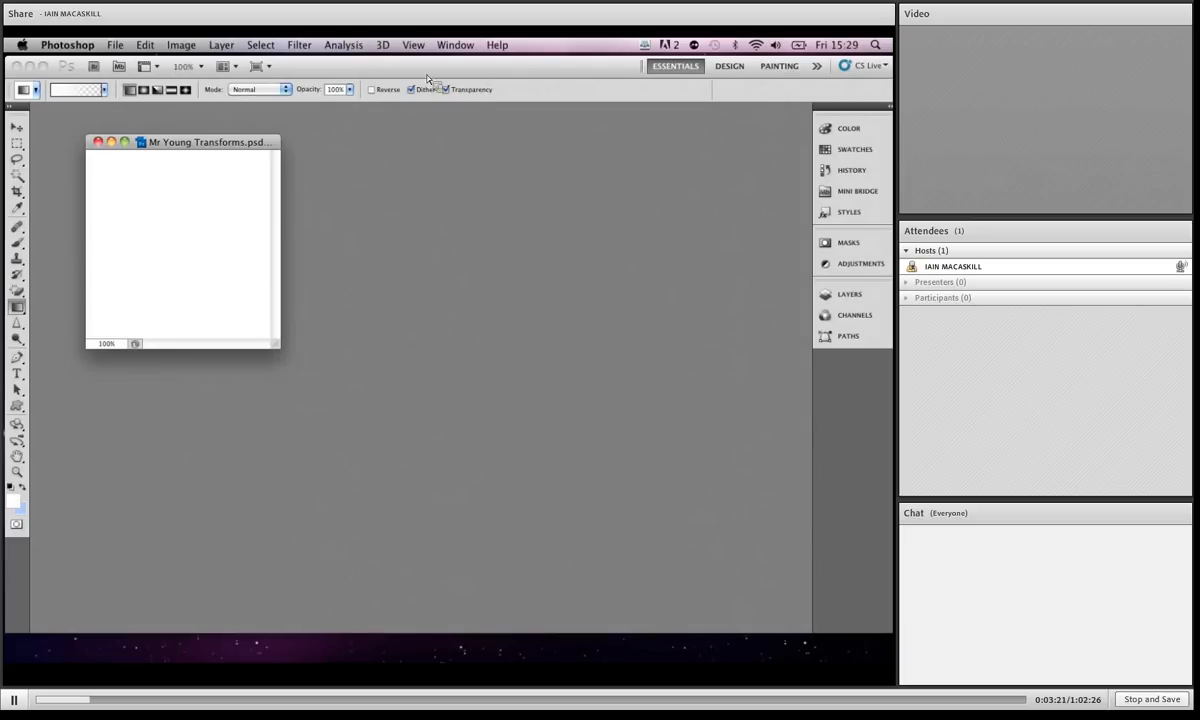
Step: Show the document's animation frames and play the animation in an enlarged document window
click(455, 45)
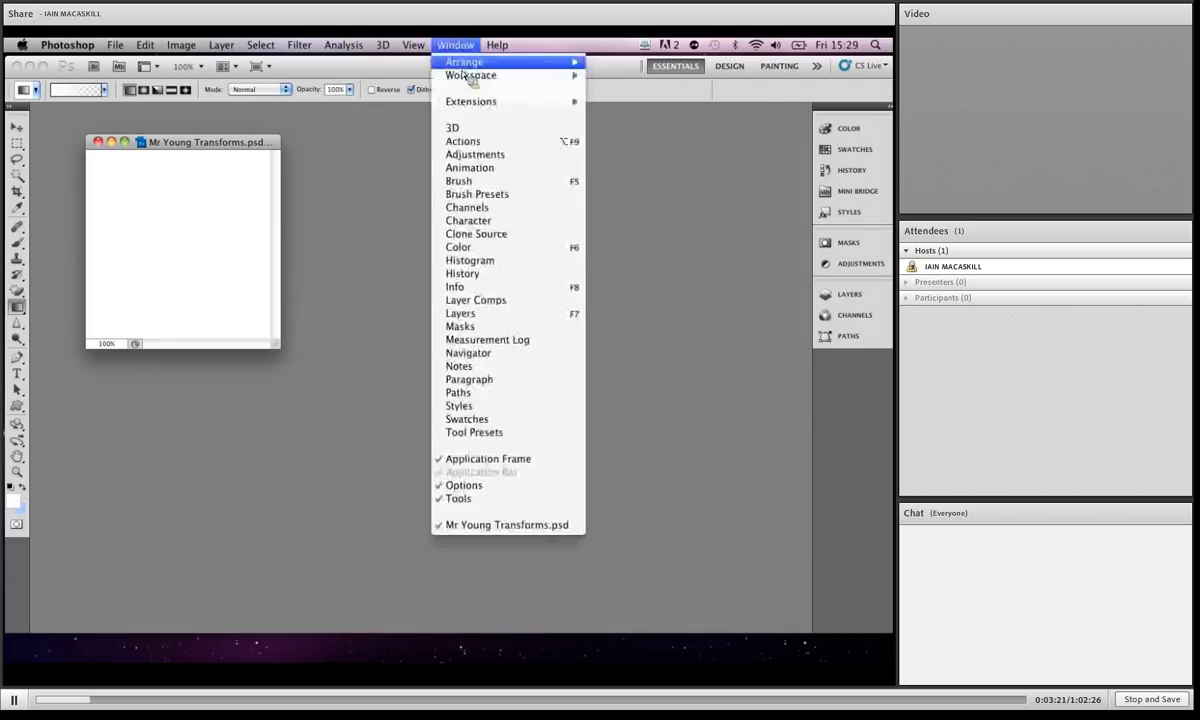
click(472, 168)
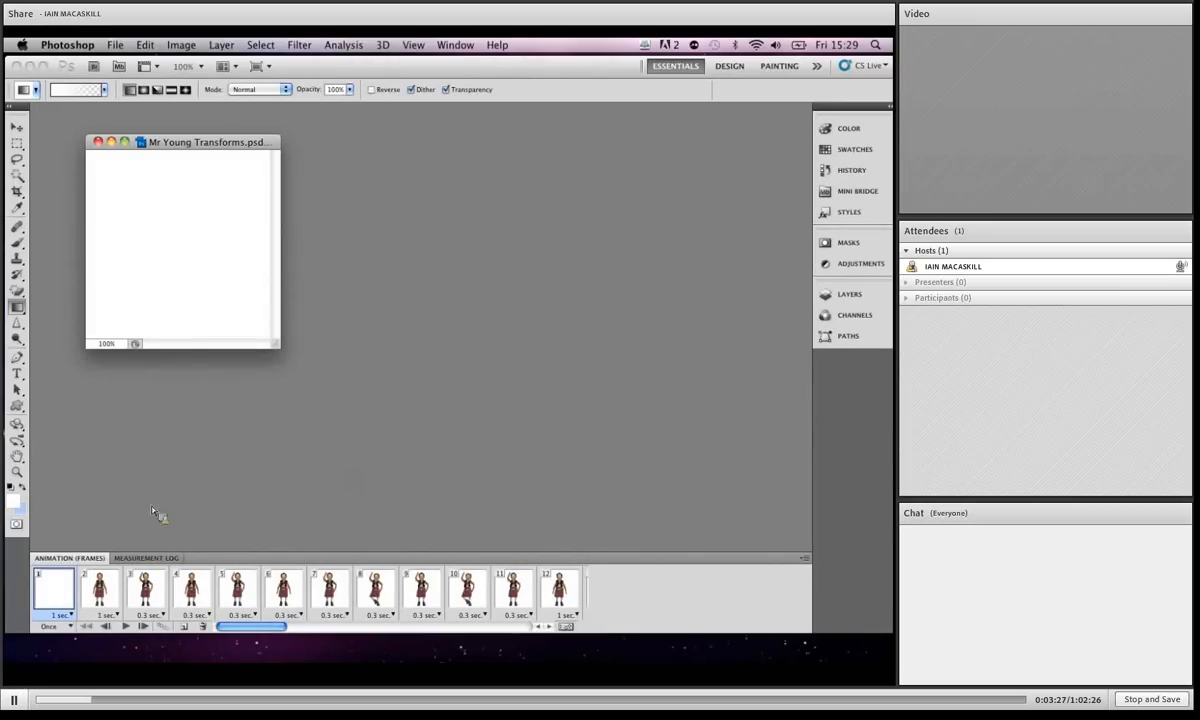
drag(279, 345, 618, 545)
key(super+equal)
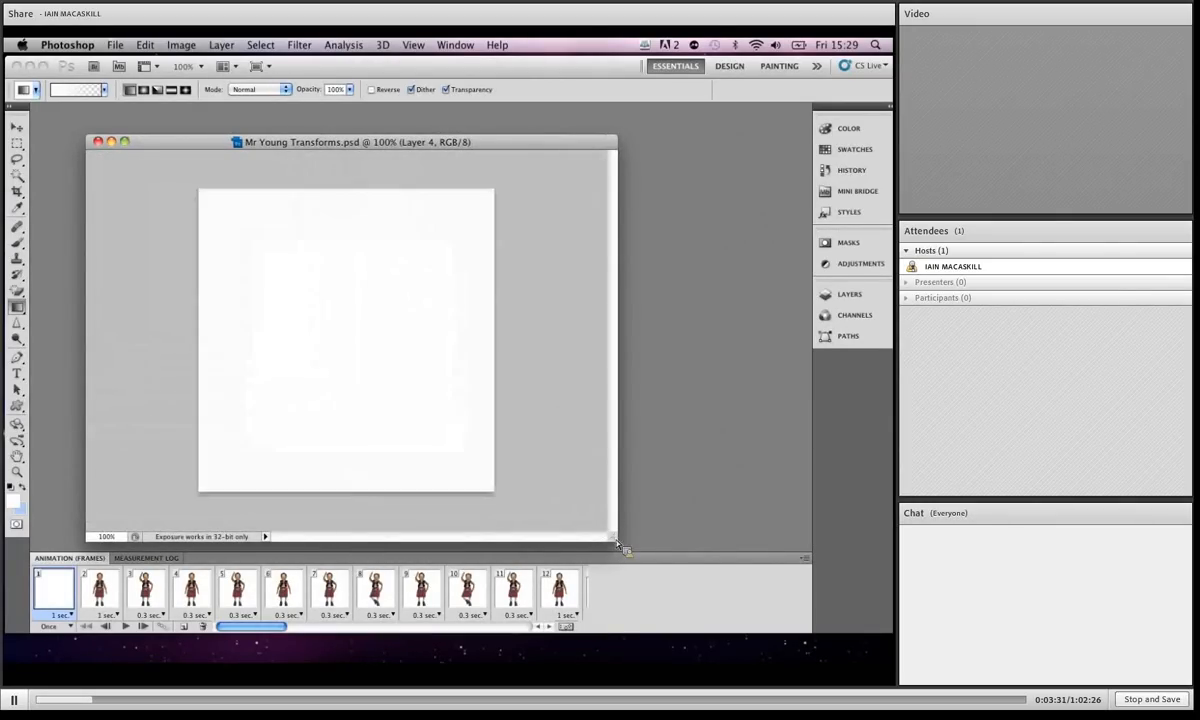
drag(433, 140, 412, 118)
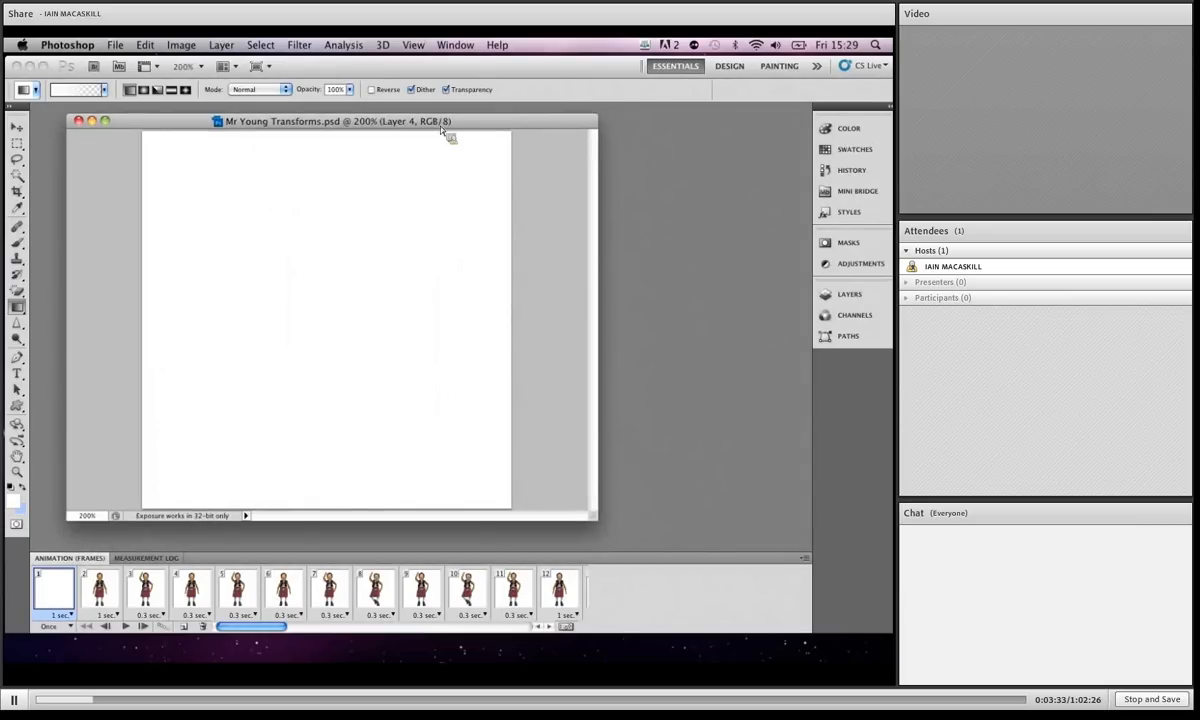
drag(596, 520, 617, 553)
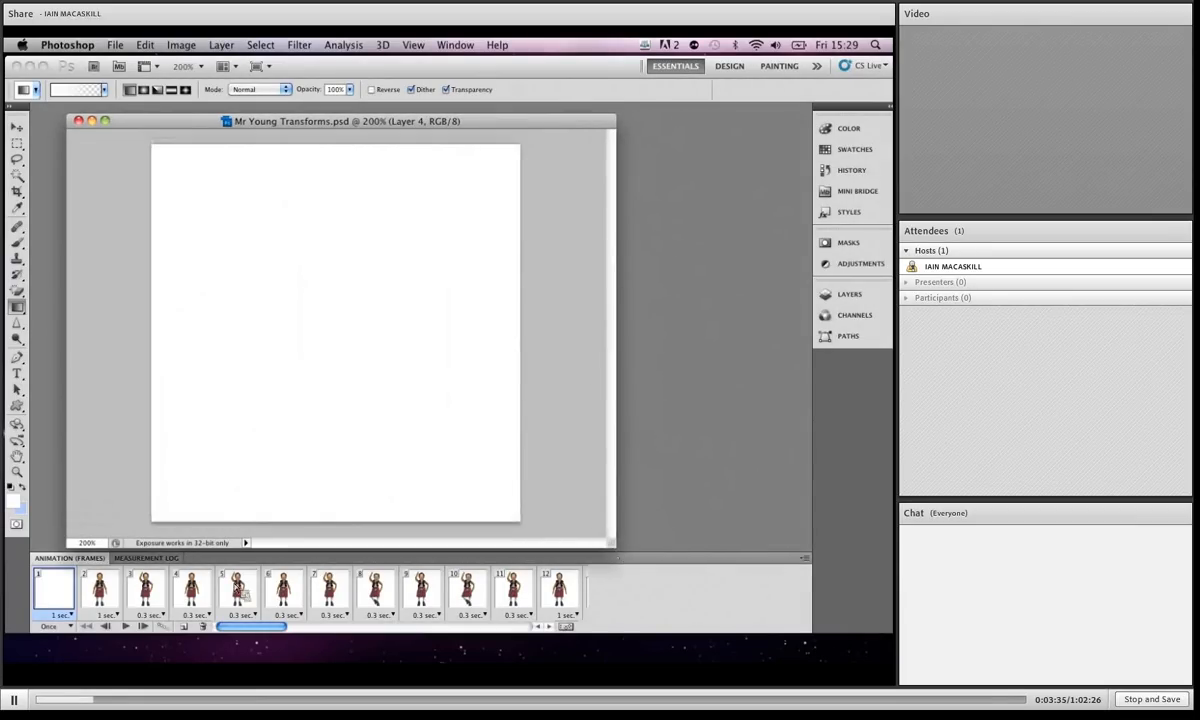
click(124, 627)
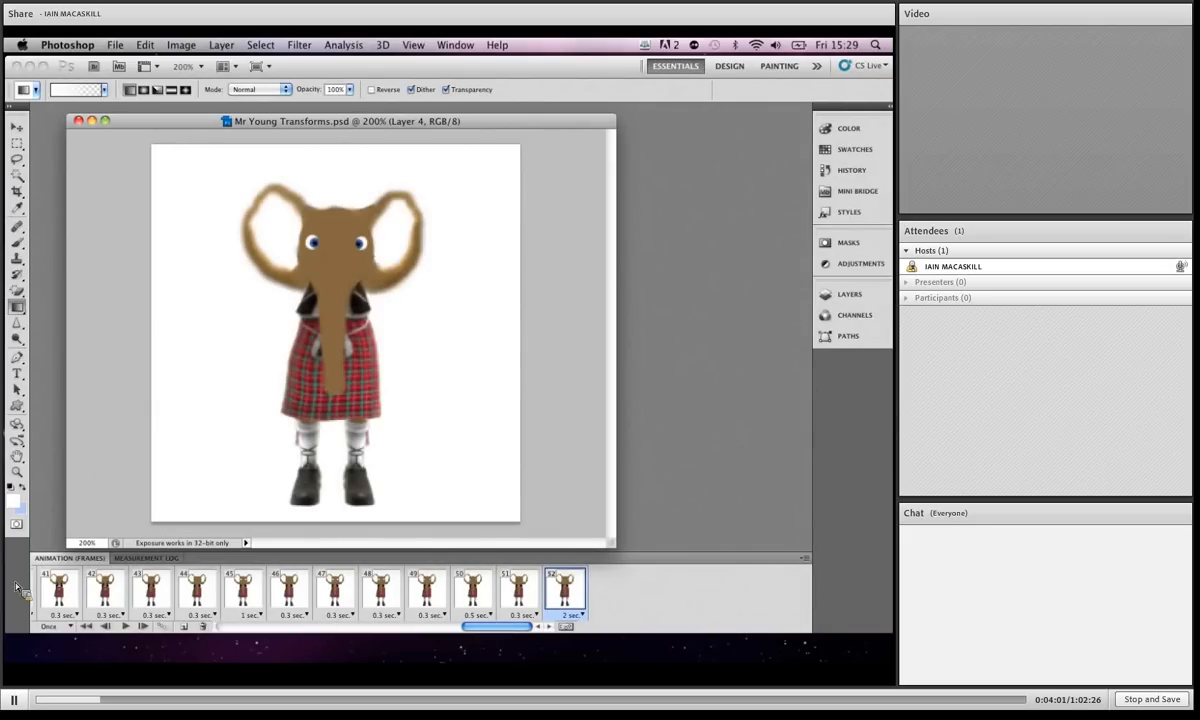
Step: Close the animation document and hide the animation frames display
click(79, 121)
click(455, 45)
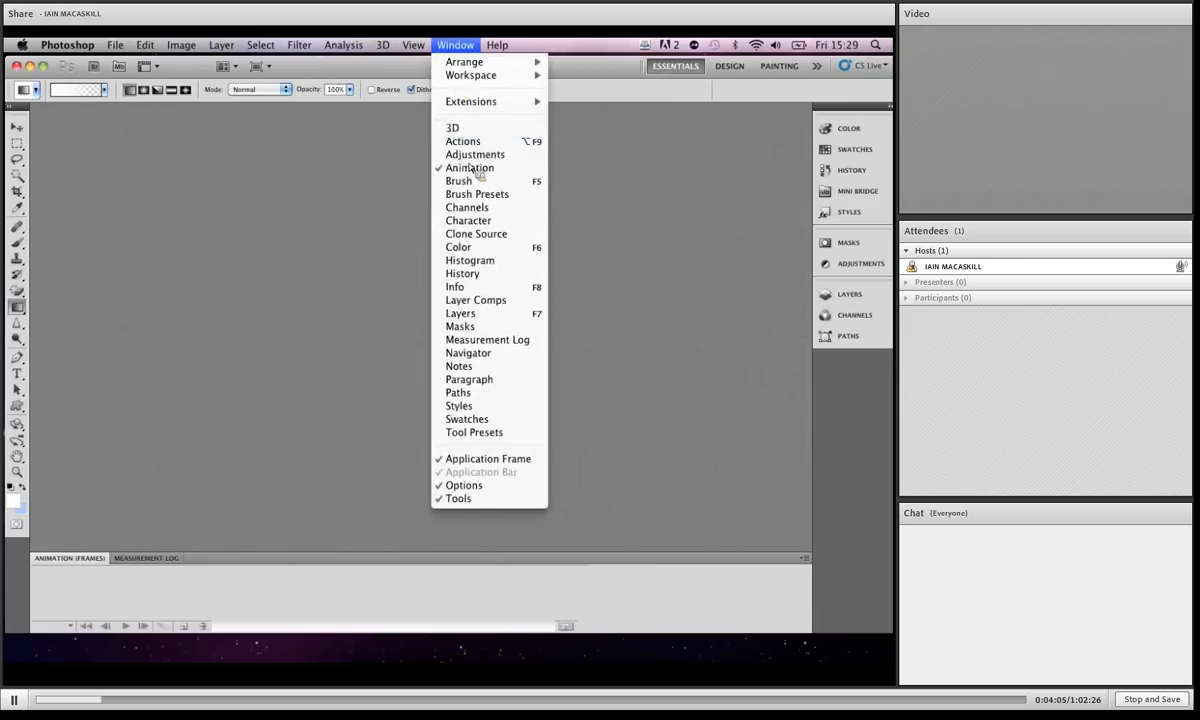
click(461, 182)
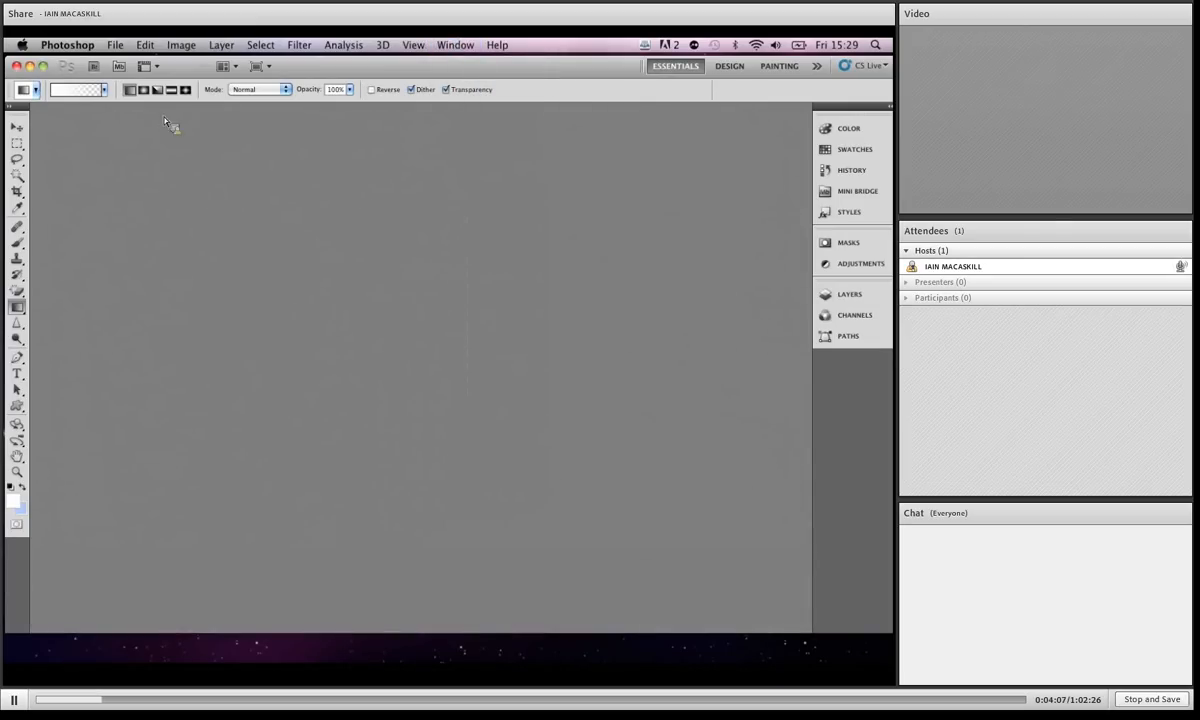
Step: Open dynasty car.psd from the Content-aware scale folder in an enlarged window and show its layers
click(116, 46)
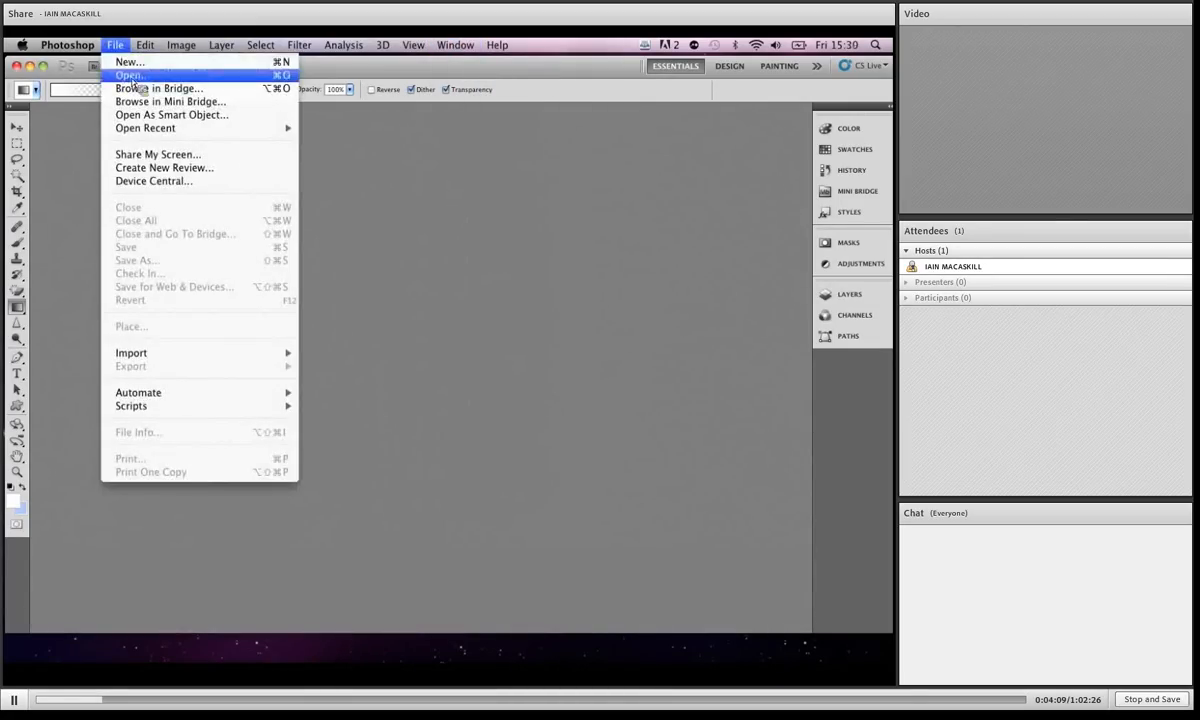
click(131, 75)
click(466, 167)
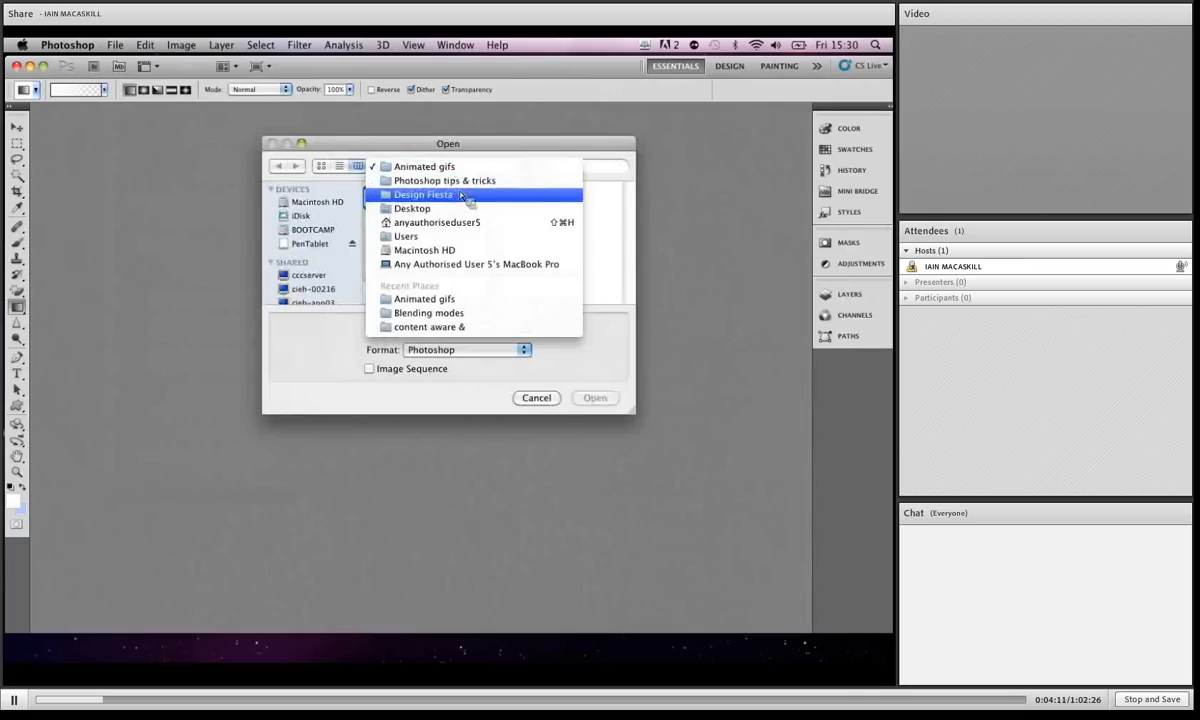
click(440, 194)
click(440, 200)
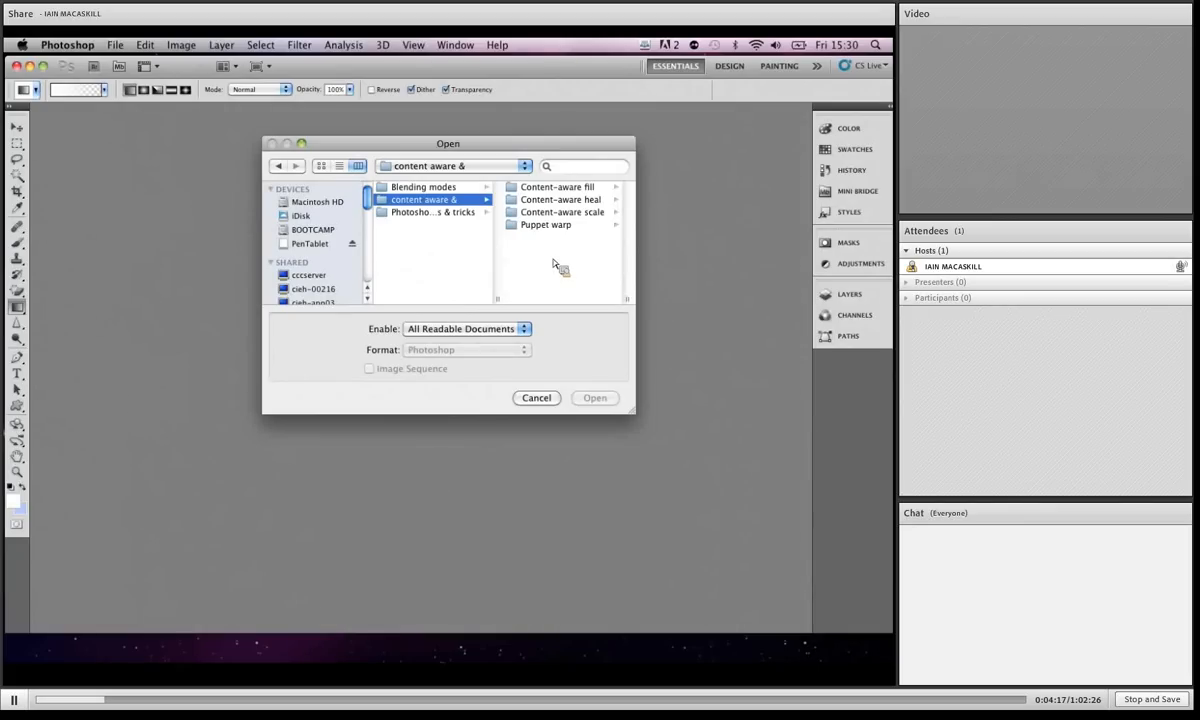
click(553, 213)
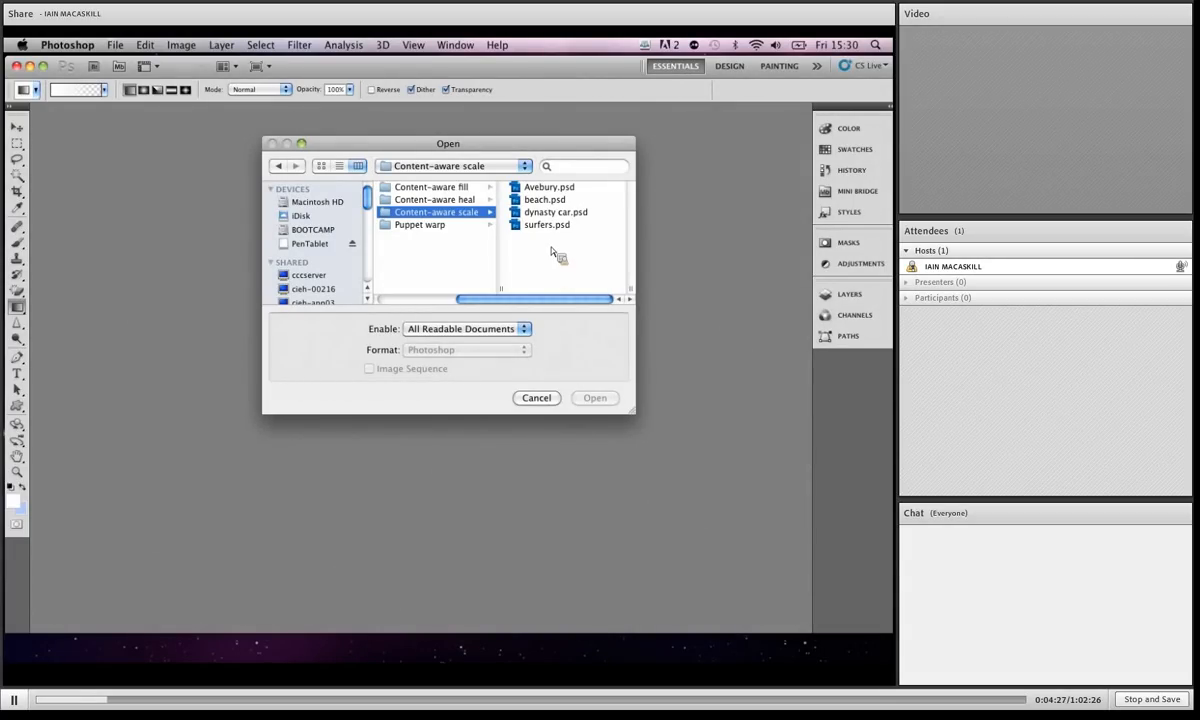
double_click(551, 213)
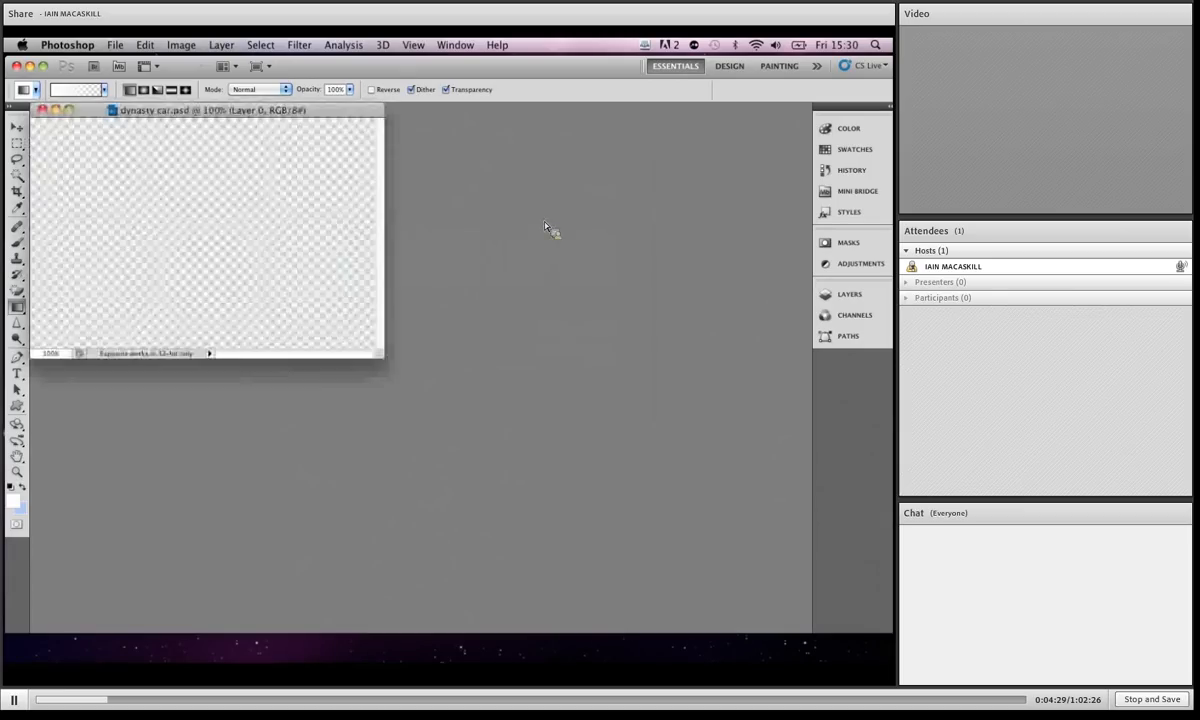
drag(386, 363, 677, 543)
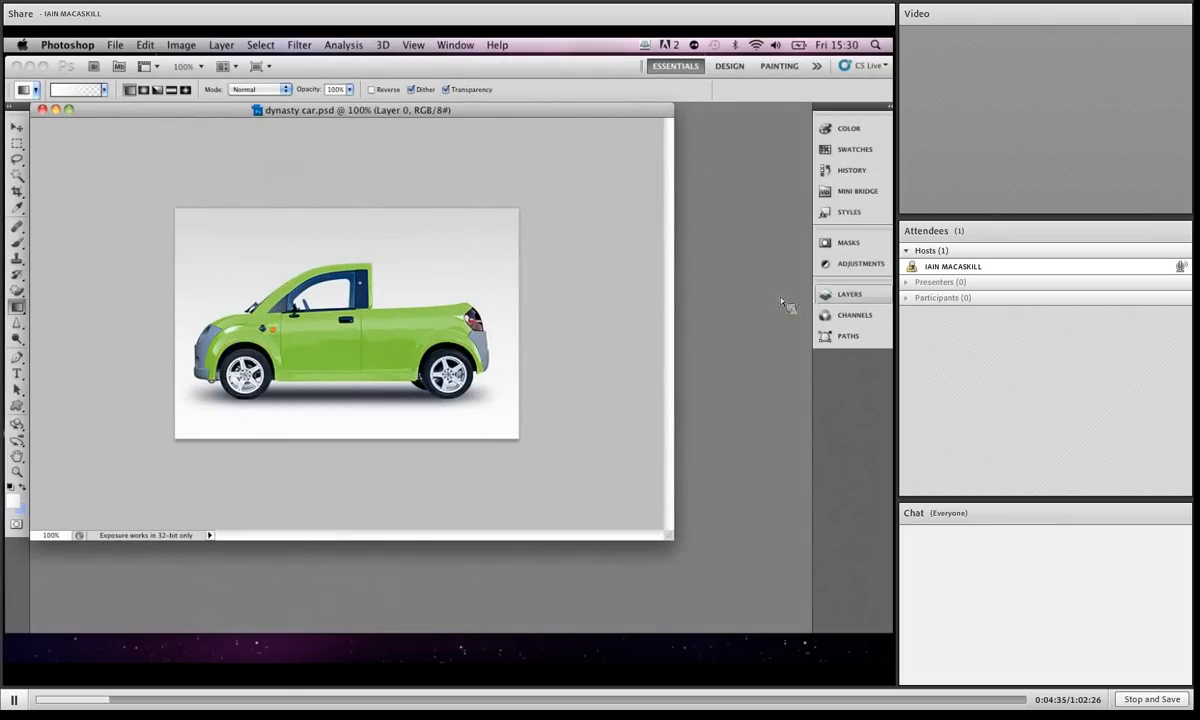
click(840, 294)
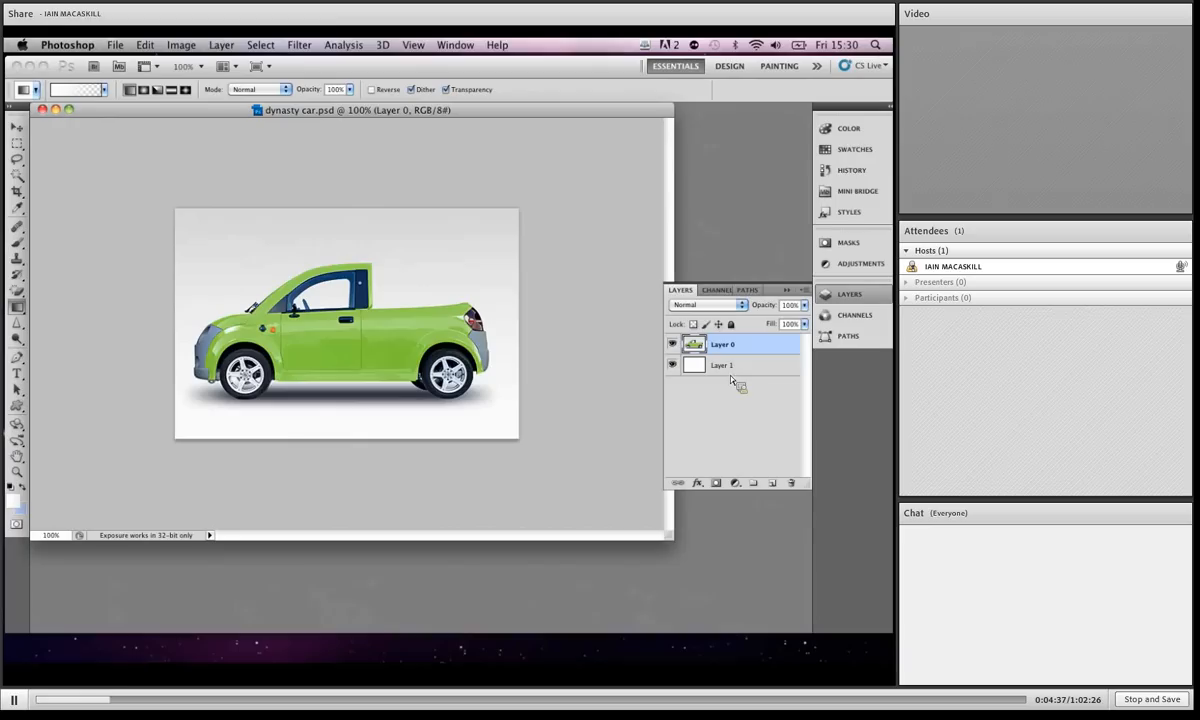
drag(731, 378, 730, 400)
drag(722, 388, 184, 68)
click(148, 49)
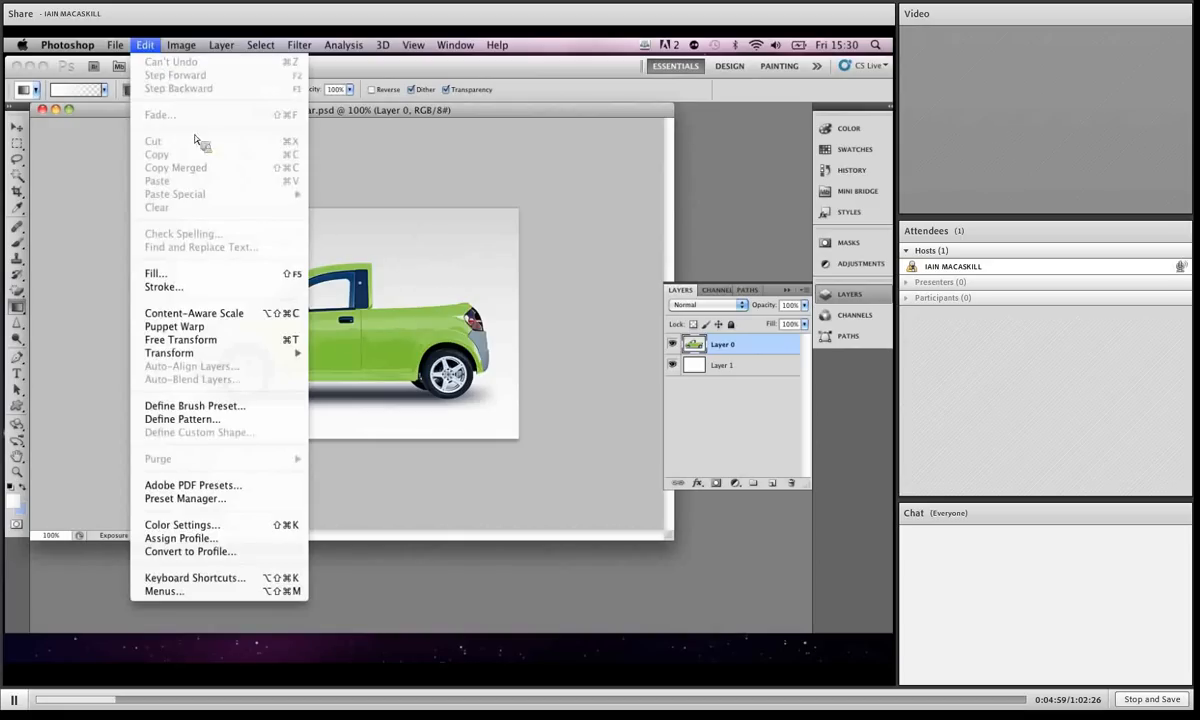
click(193, 313)
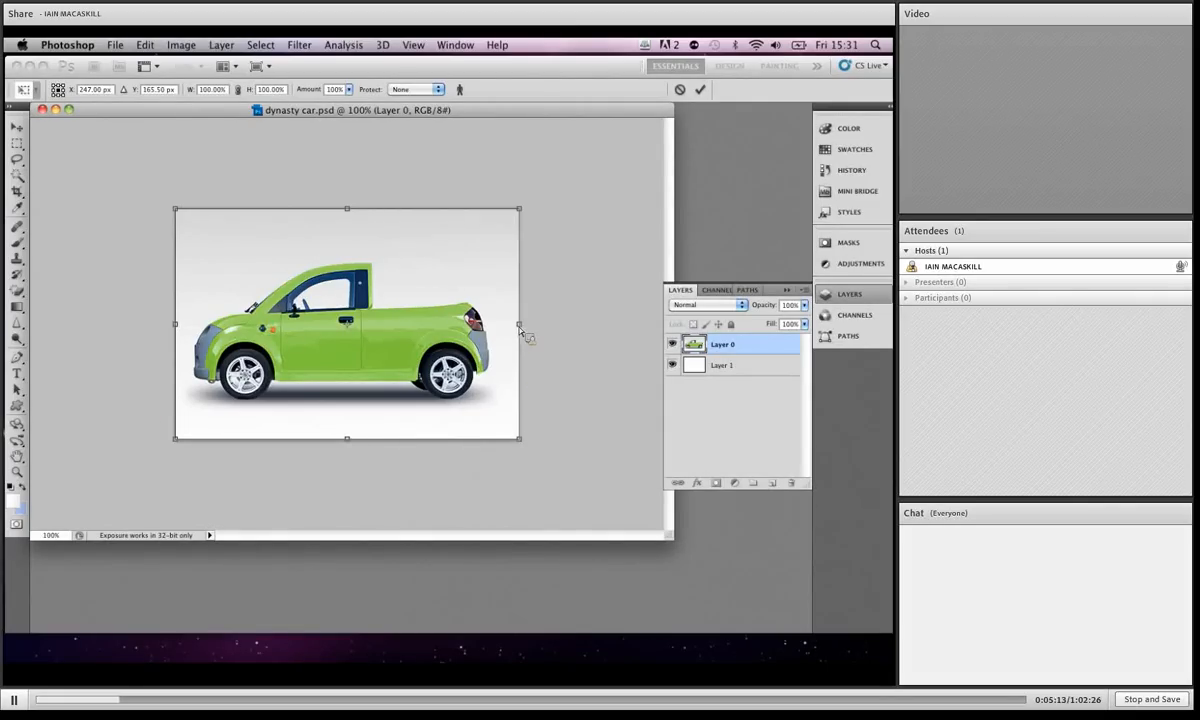
key(Return)
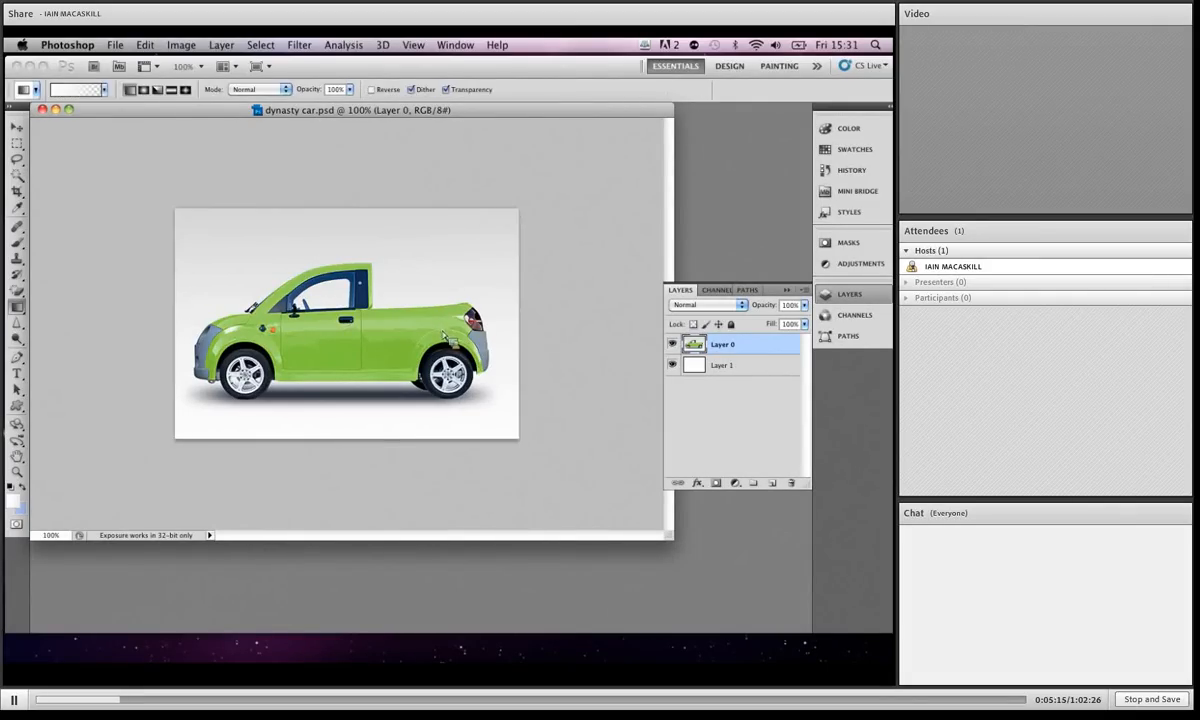
Step: Try squeezing the car on Layer 0 horizontally to about 53% width with Free Transform, and cancel the transform
key(super+t)
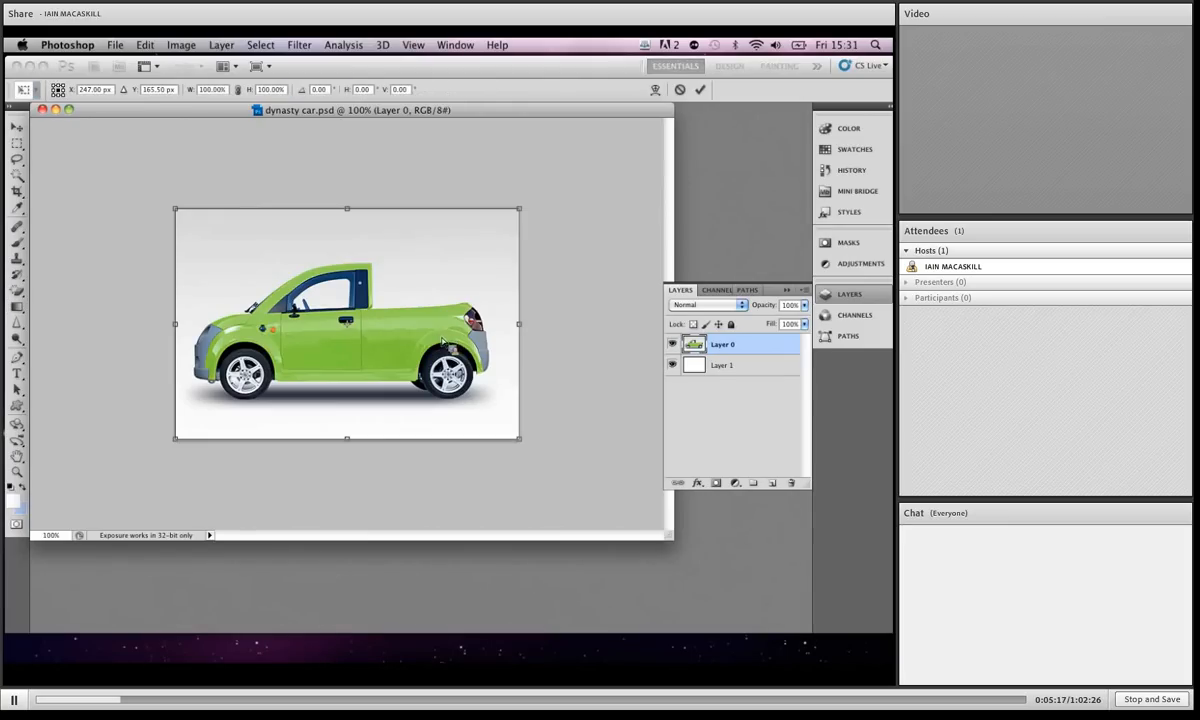
drag(519, 329, 360, 330)
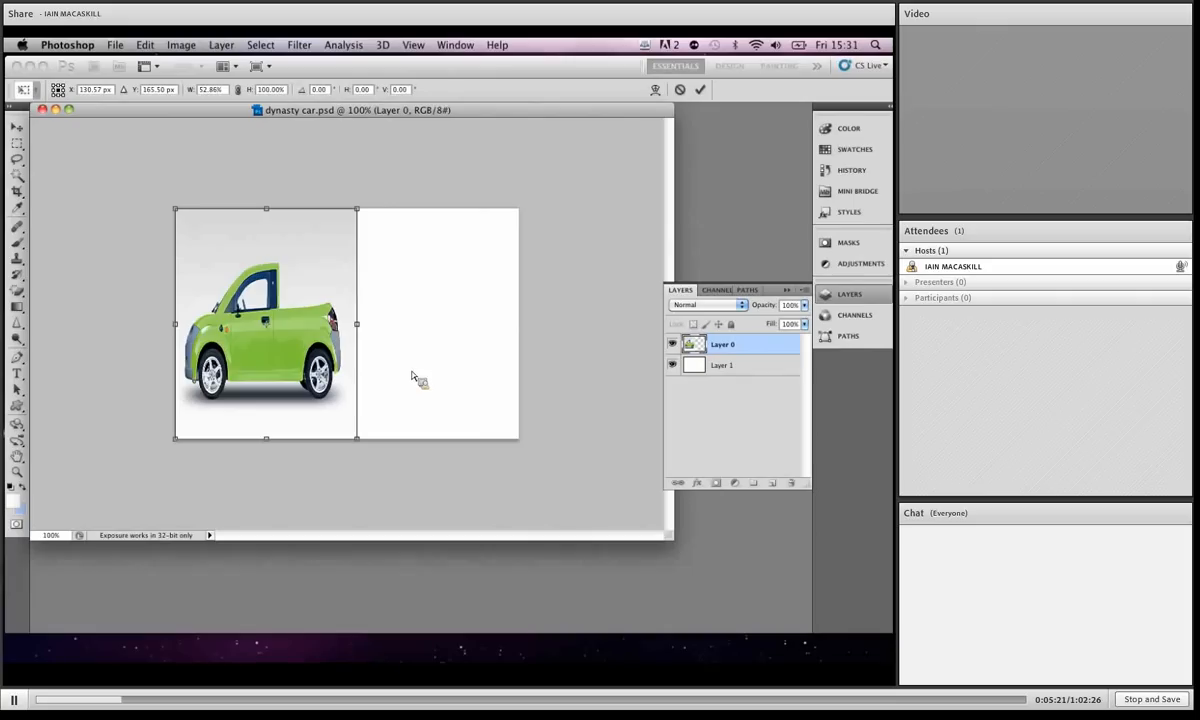
key(Escape)
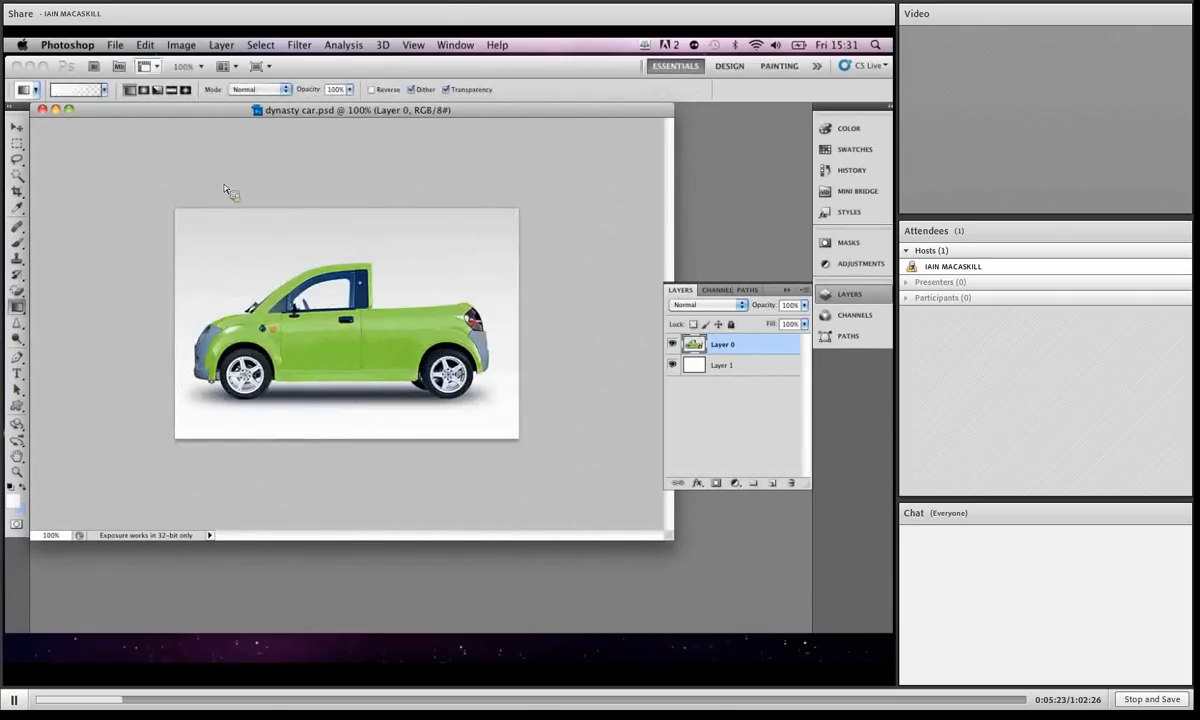
Step: Try narrowing the car on Layer 0 to about 60% width with Content-Aware Scale, and undo the applied scaling
click(152, 46)
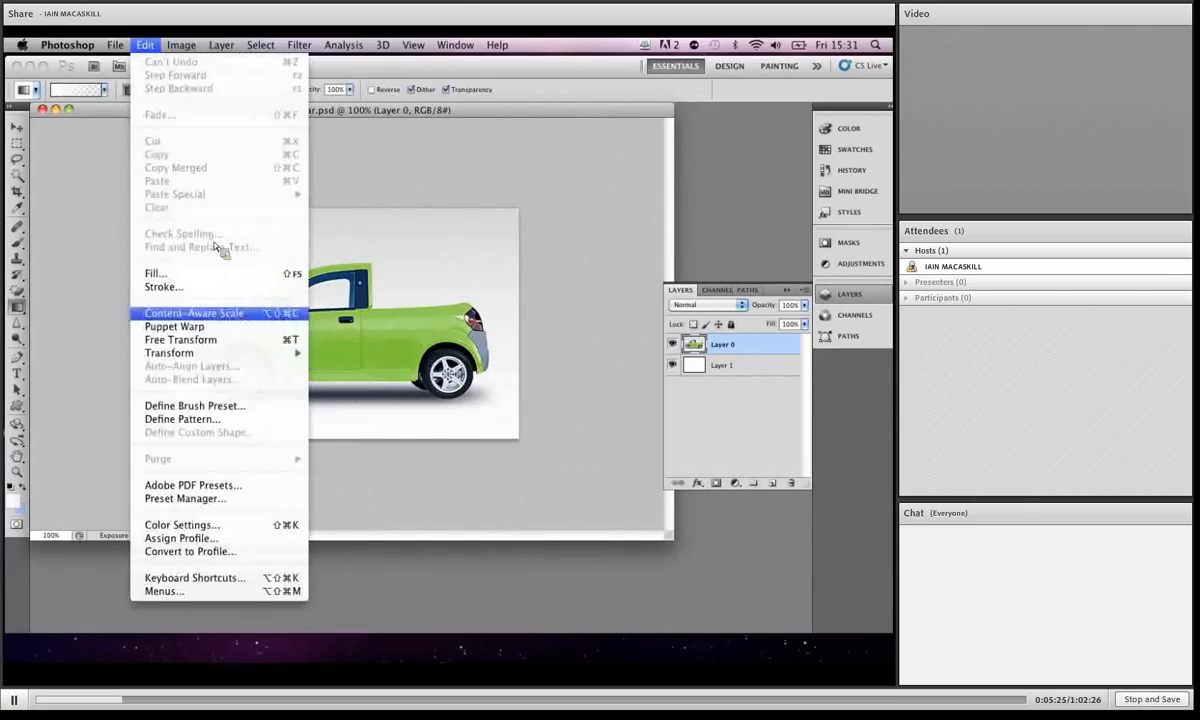
click(220, 337)
drag(512, 328, 389, 329)
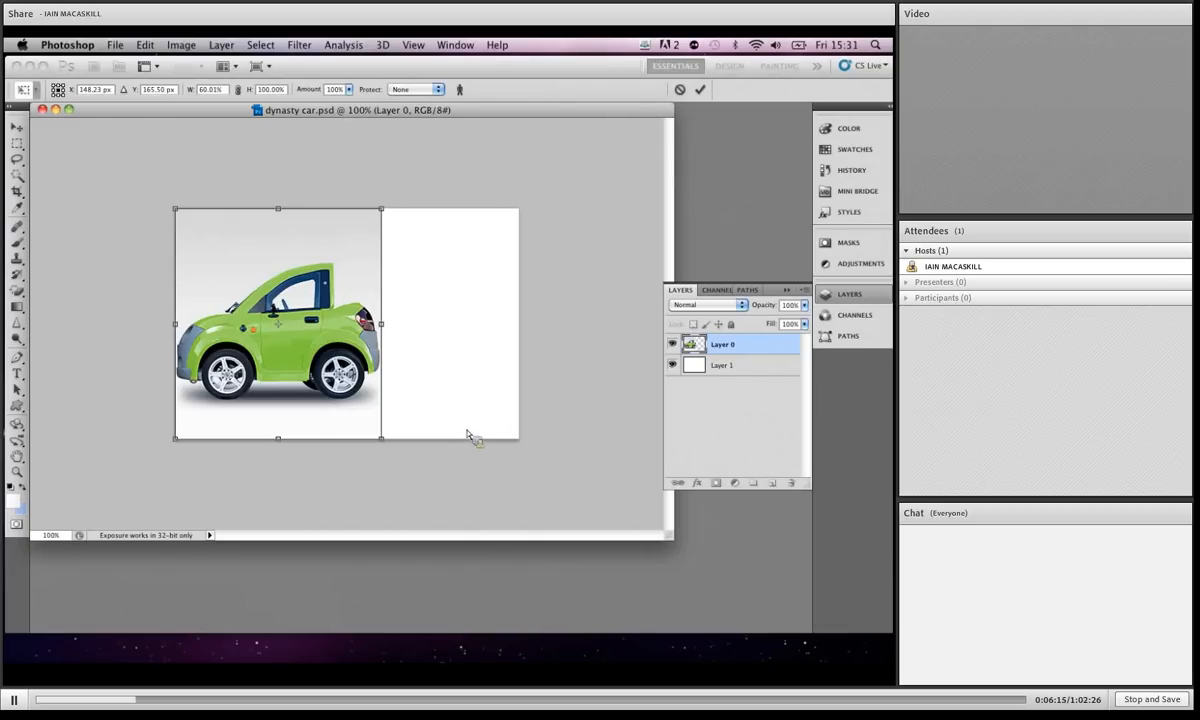
key(Return)
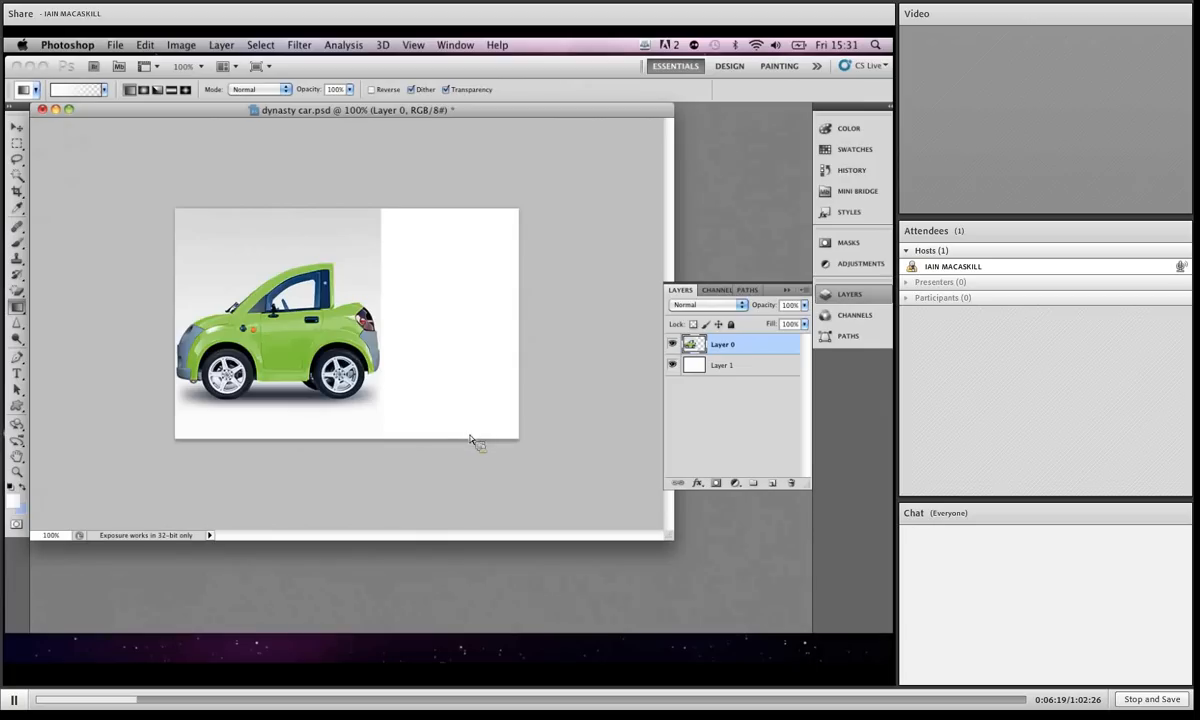
key(super+z)
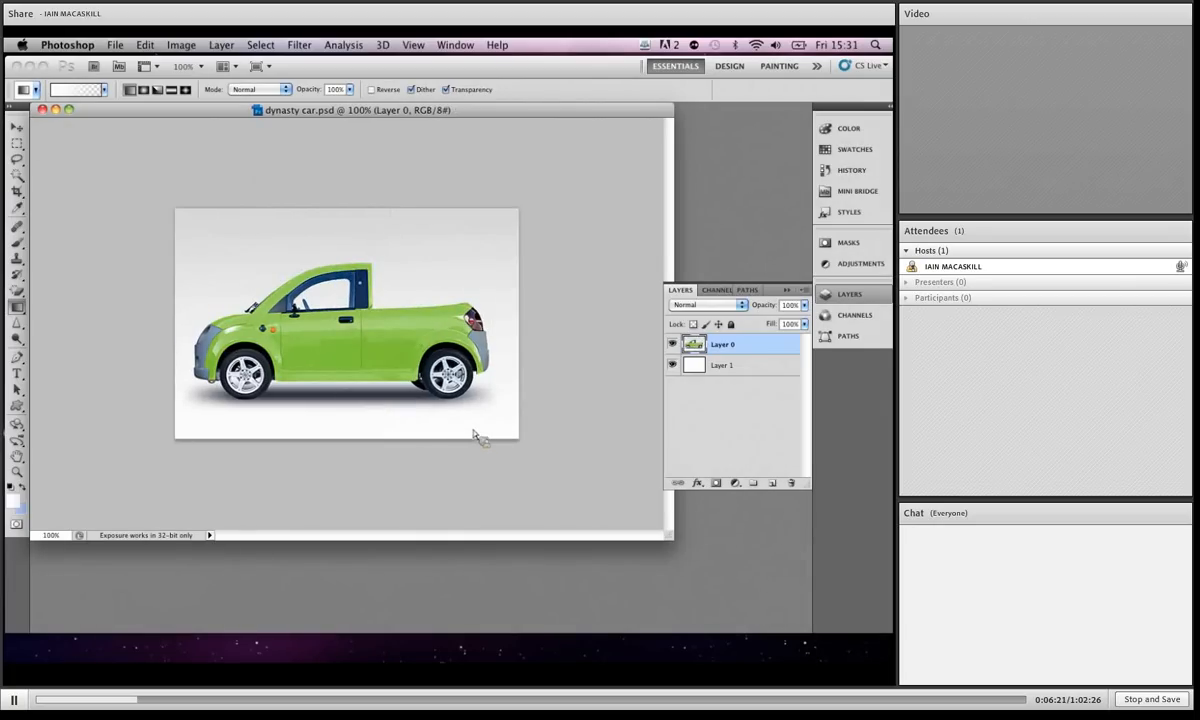
Step: Try Free Transform on the car layer again, squeezing it to about 56% width, and cancel it
key(super+t)
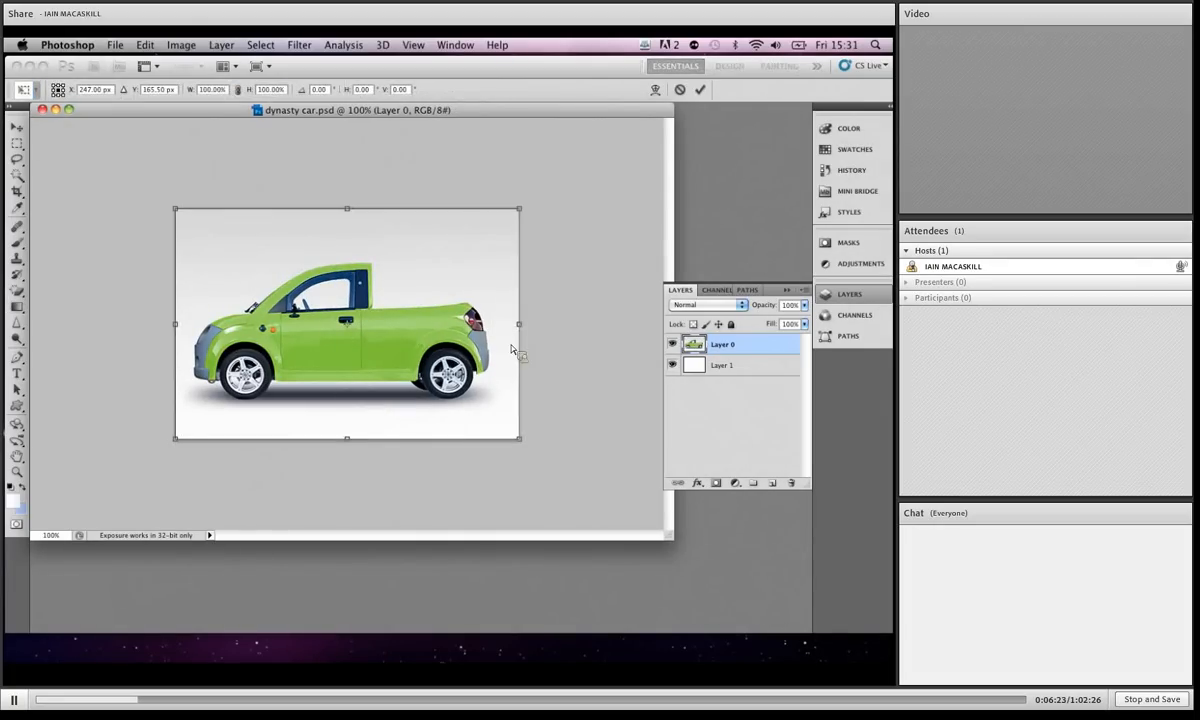
drag(524, 333, 371, 330)
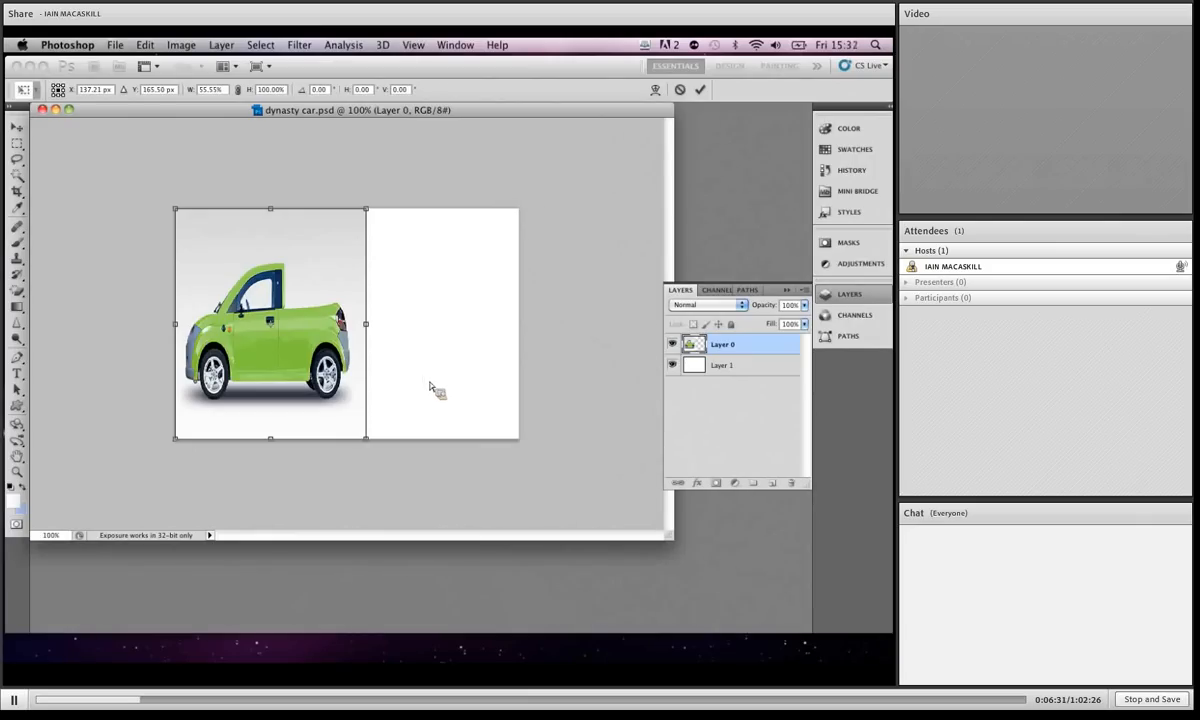
key(Escape)
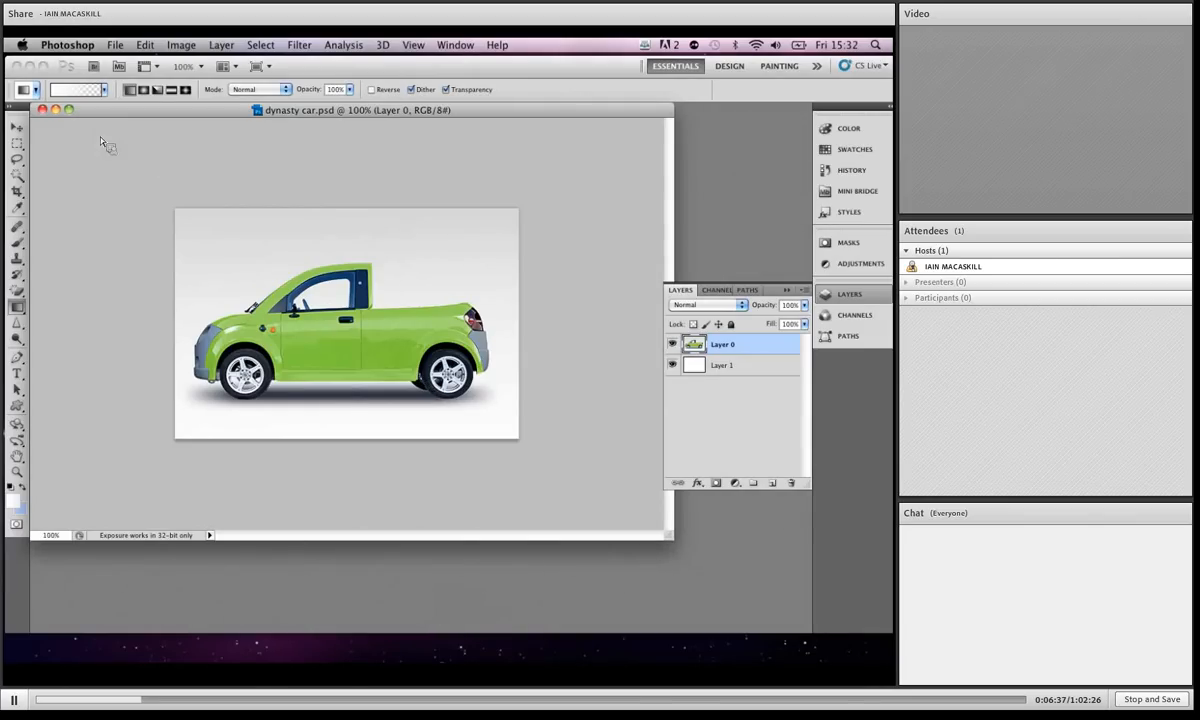
Step: Close the car document and open surfers.psd from the Content-aware scale folder
click(42, 109)
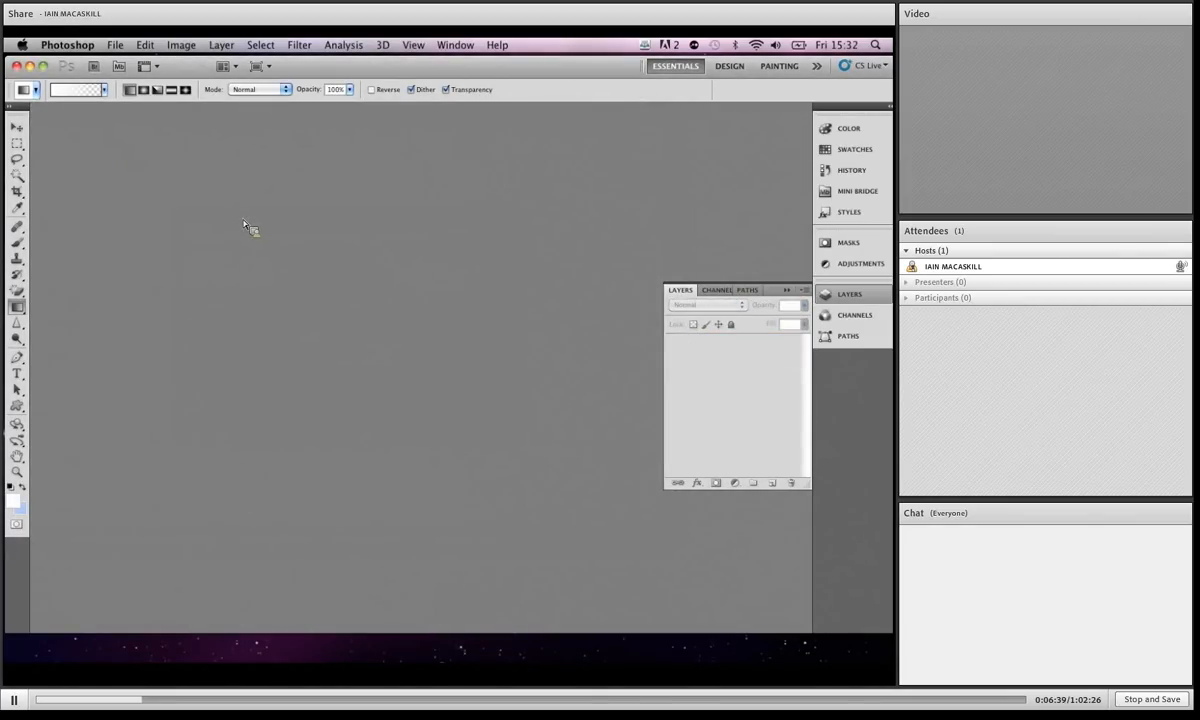
click(115, 45)
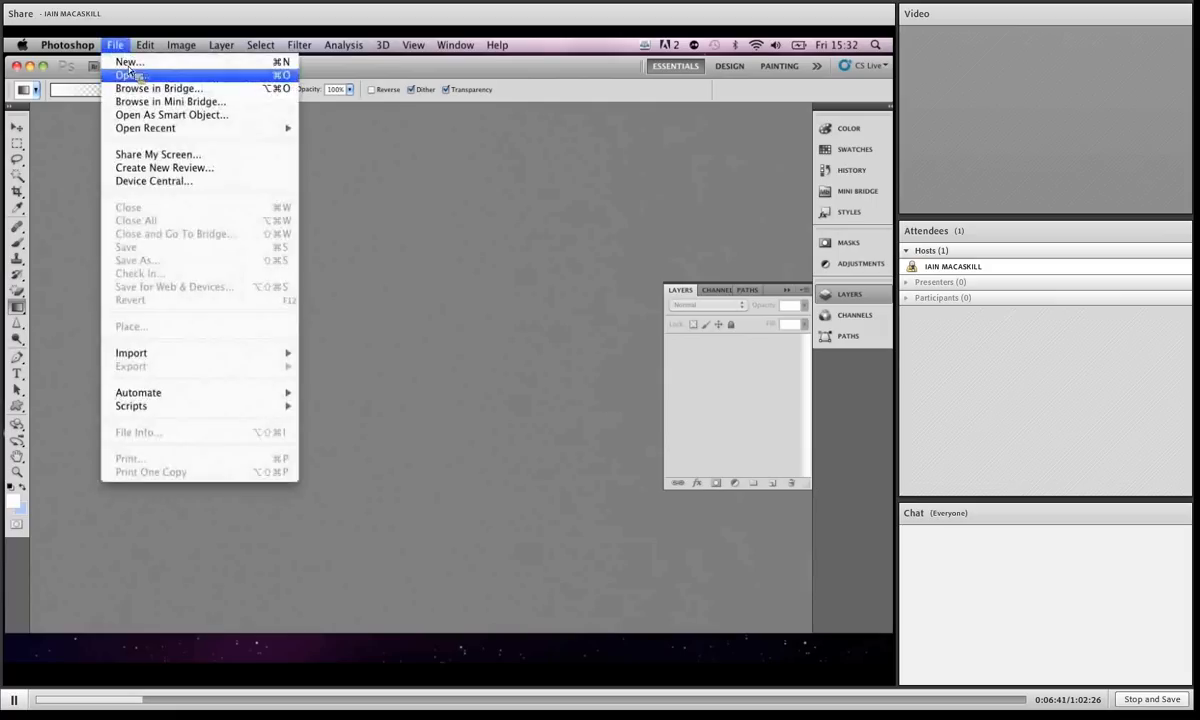
click(130, 74)
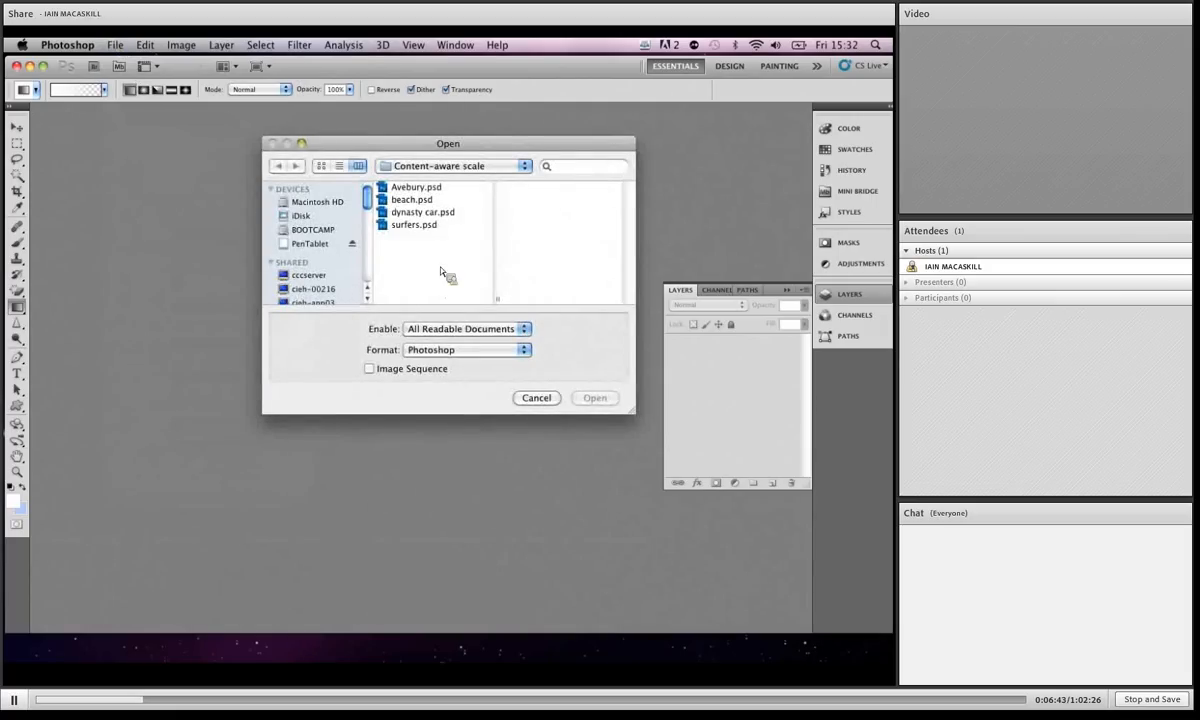
click(414, 224)
click(591, 401)
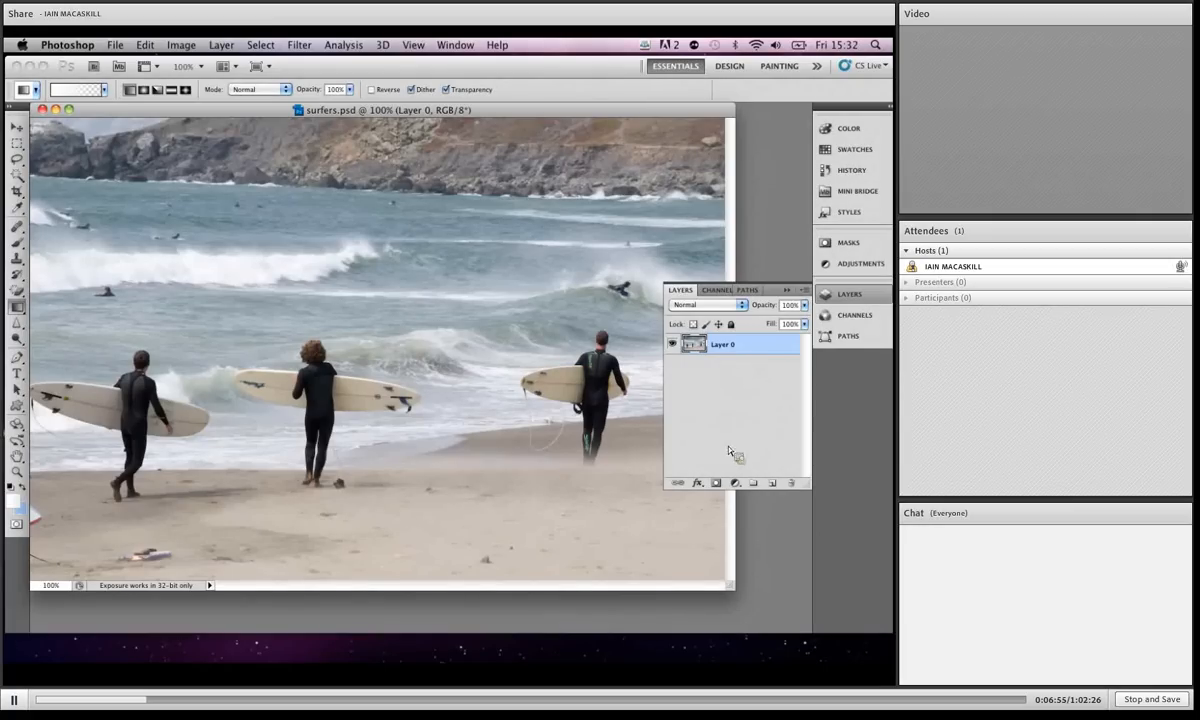
Step: Try narrowing the surfers image to about 60% width with Content-Aware Scale and no protection, and cancel the scaling
drag(760, 608, 793, 622)
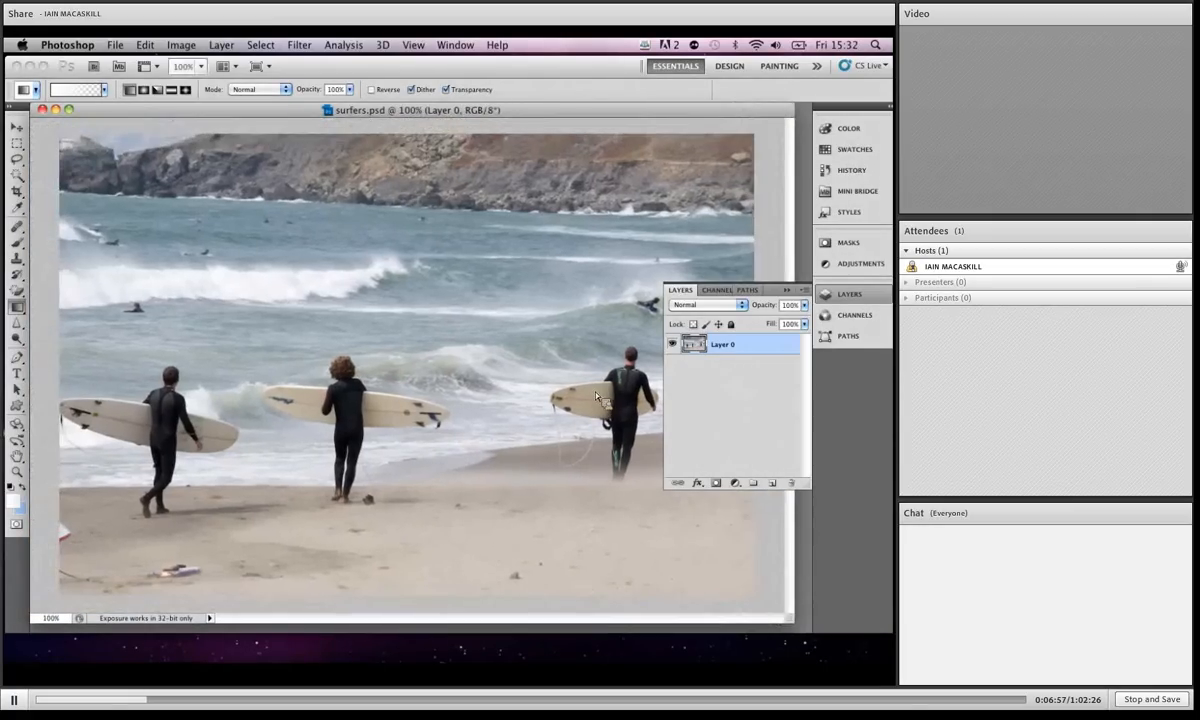
click(150, 46)
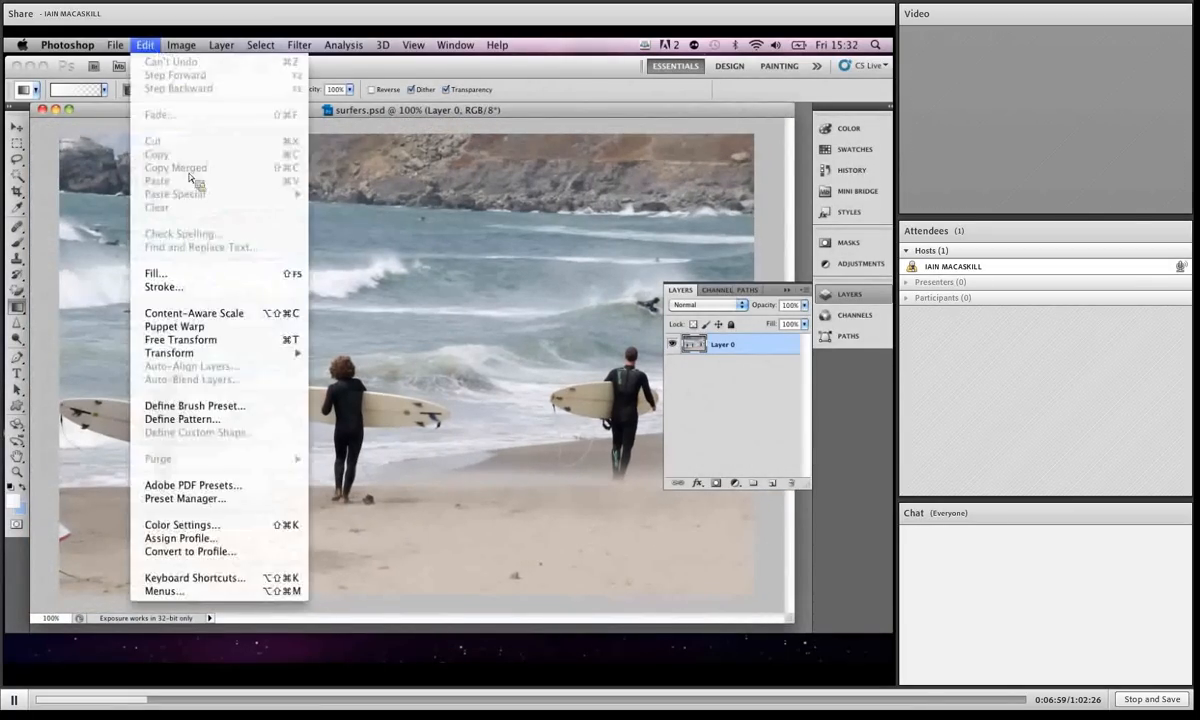
click(170, 308)
click(787, 291)
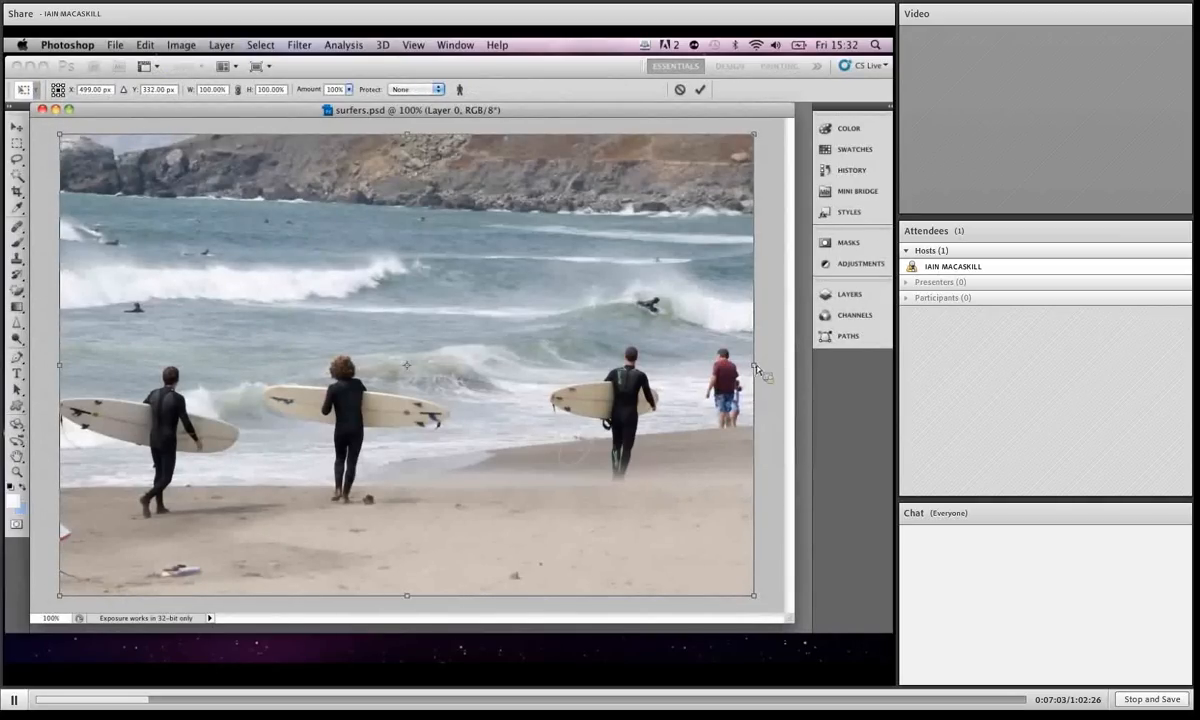
drag(766, 378, 476, 368)
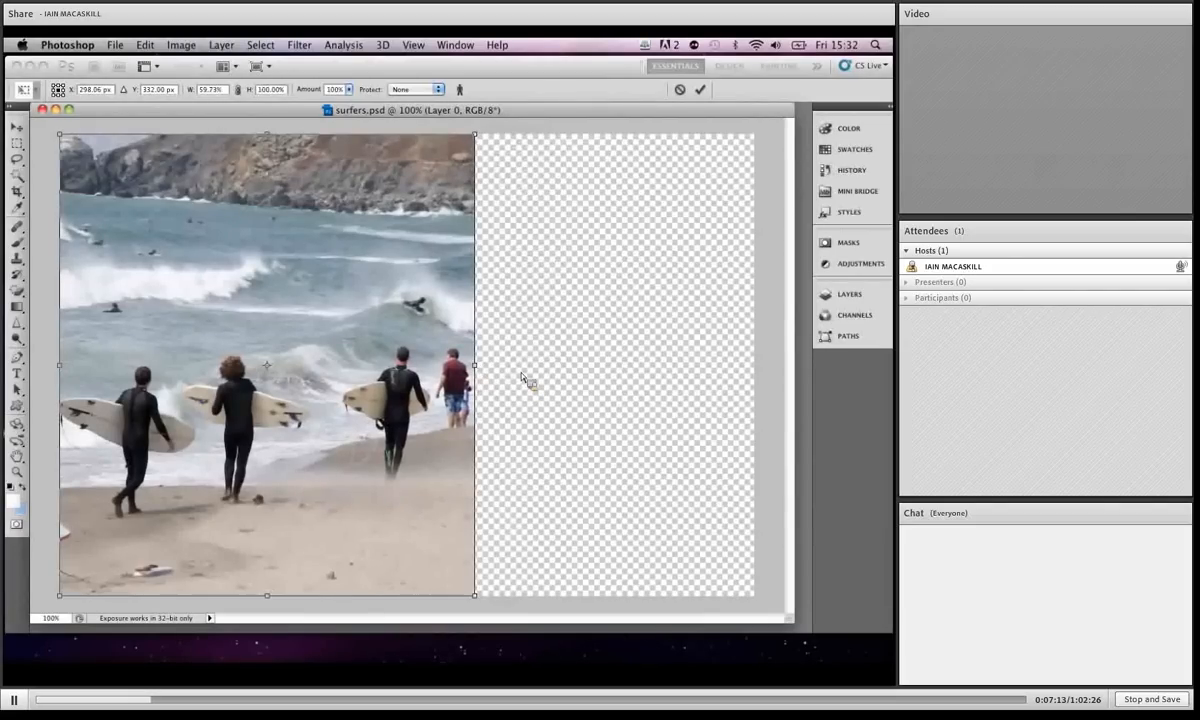
key(Escape)
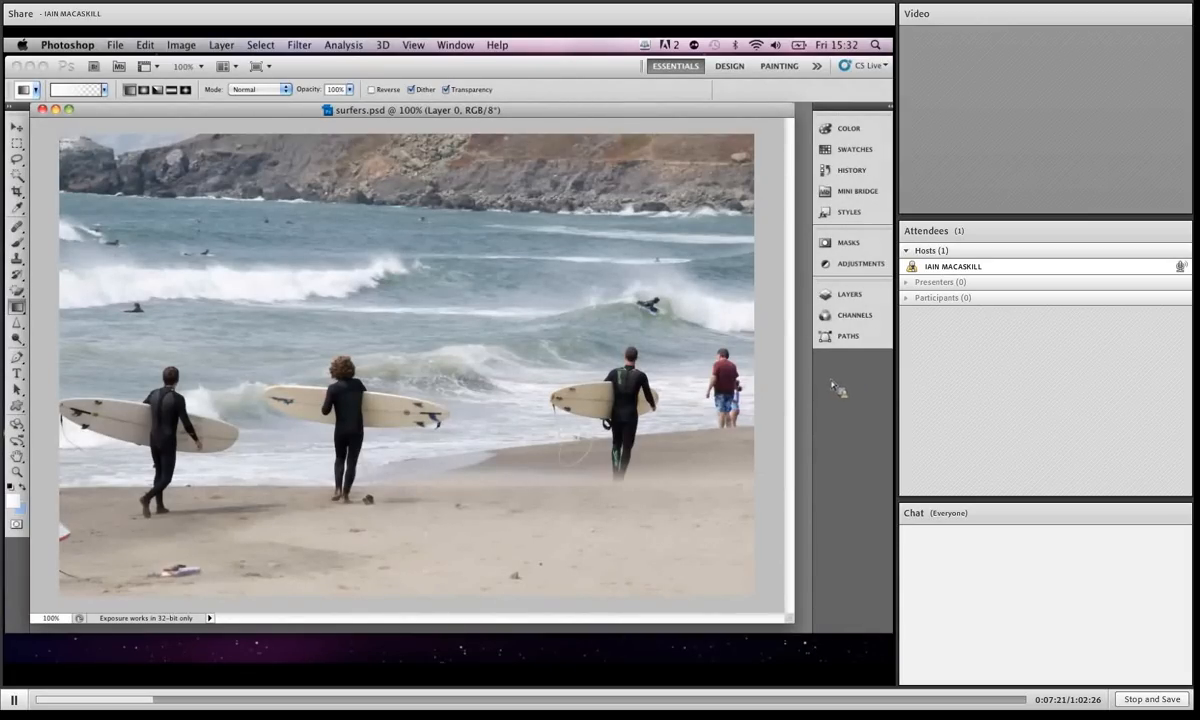
Step: Load the figures channel as a selection around the three surfers to check what it covers, and deselect it
click(845, 315)
drag(735, 379, 748, 406)
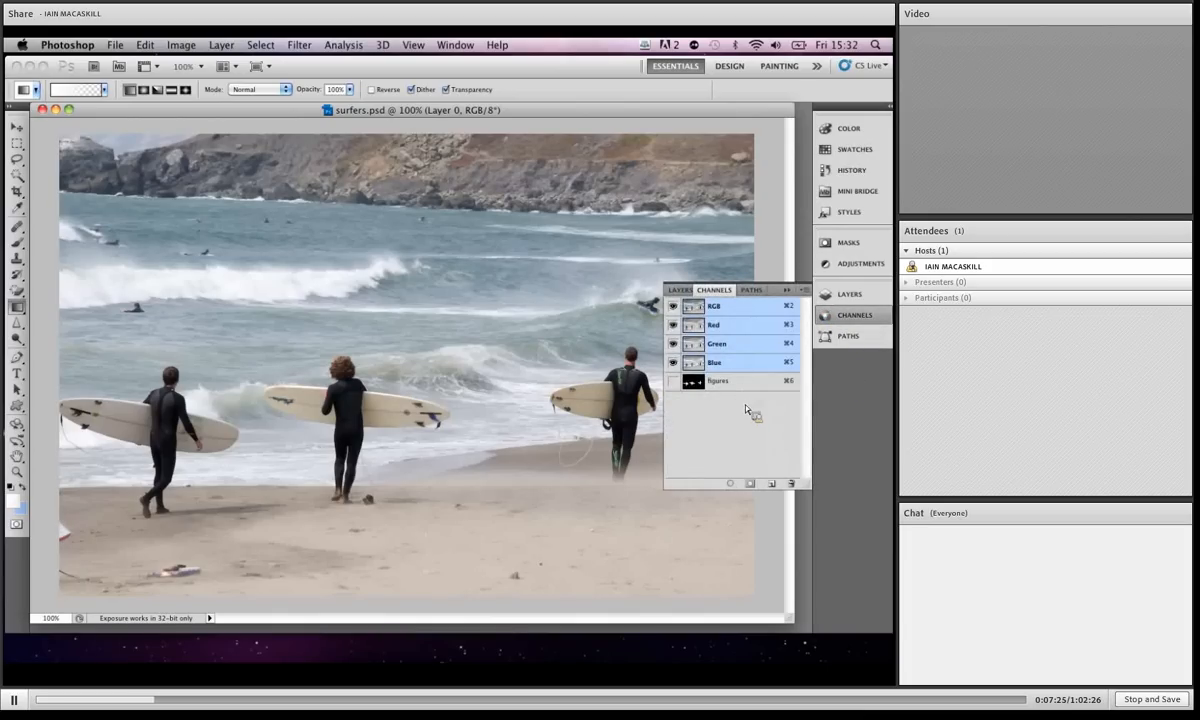
super+click(693, 382)
click(787, 290)
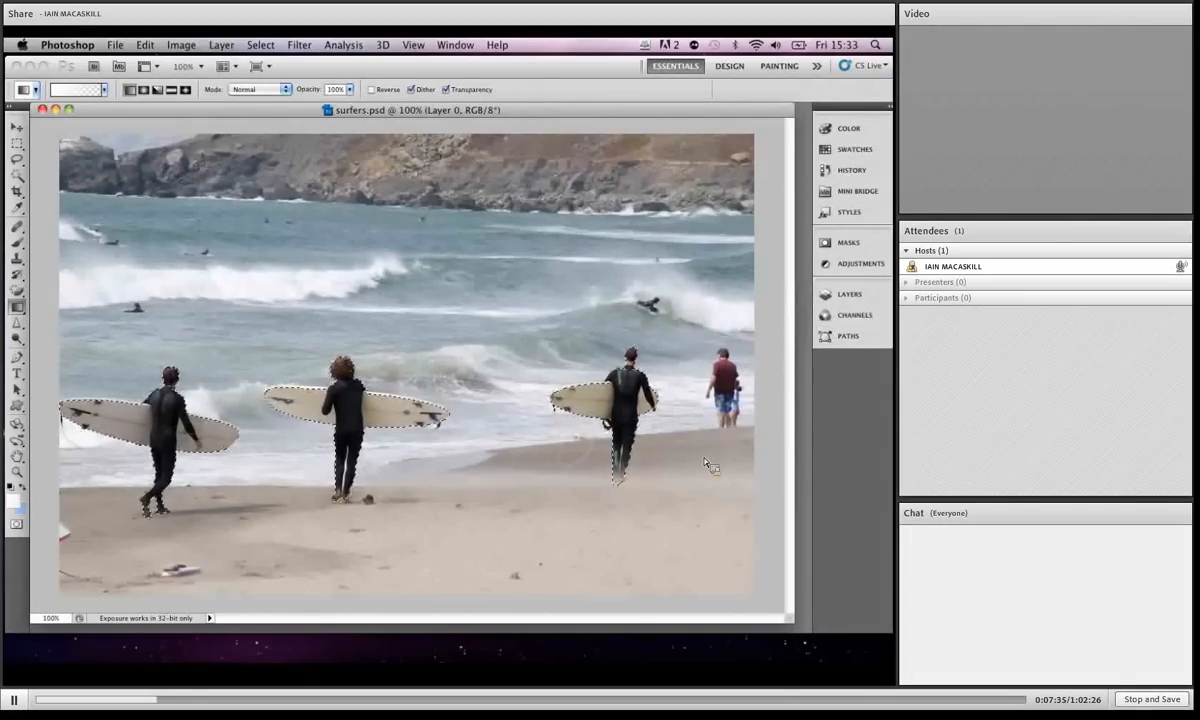
click(850, 315)
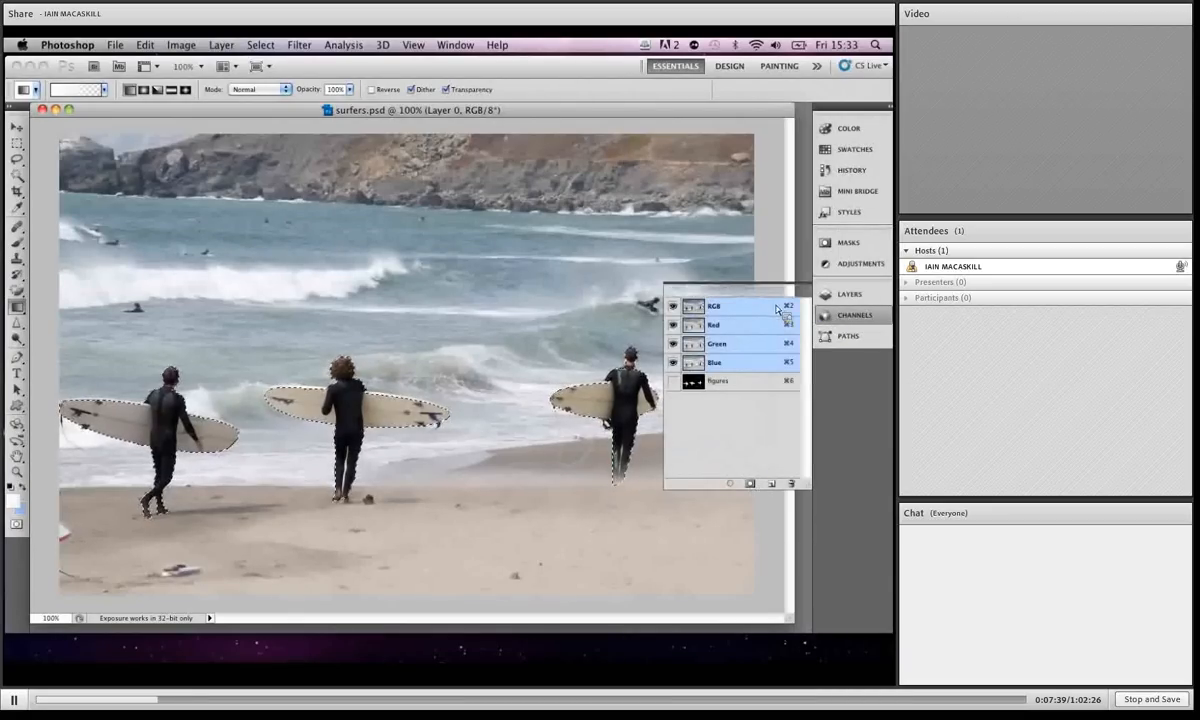
click(785, 291)
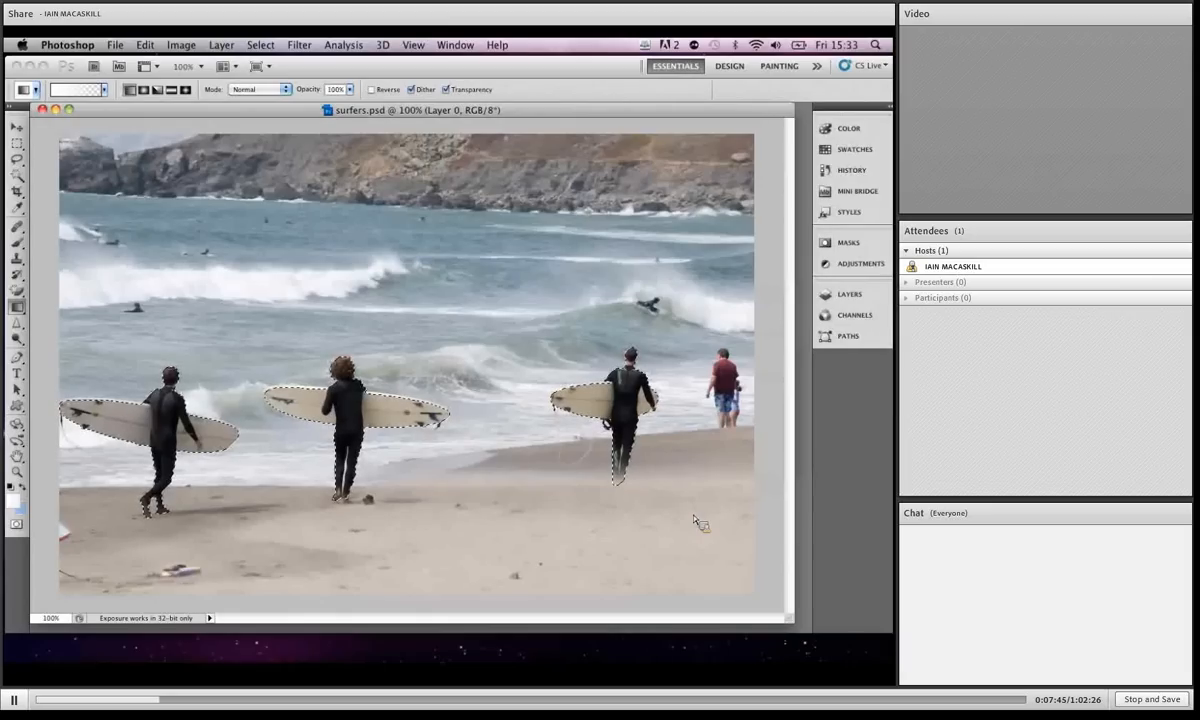
key(ctrl+d)
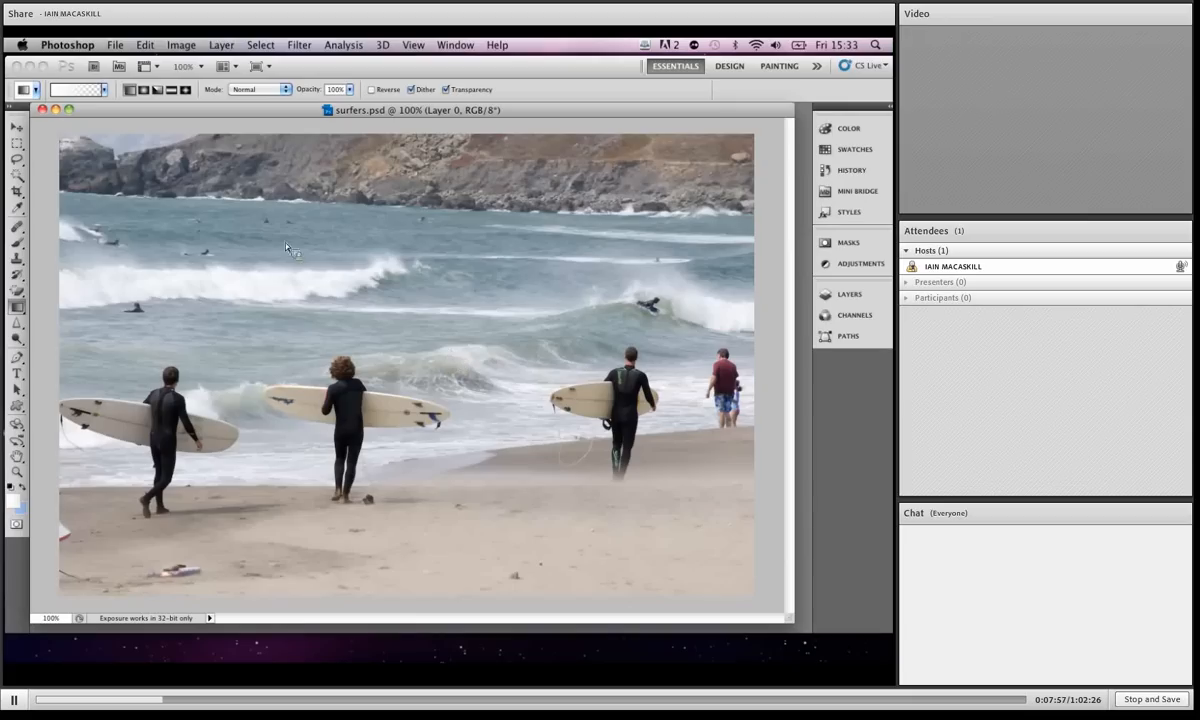
Step: Try narrowing the surfers image to about 67% width with Content-Aware Scale, protecting the figures channel, and cancel the scaling
click(145, 45)
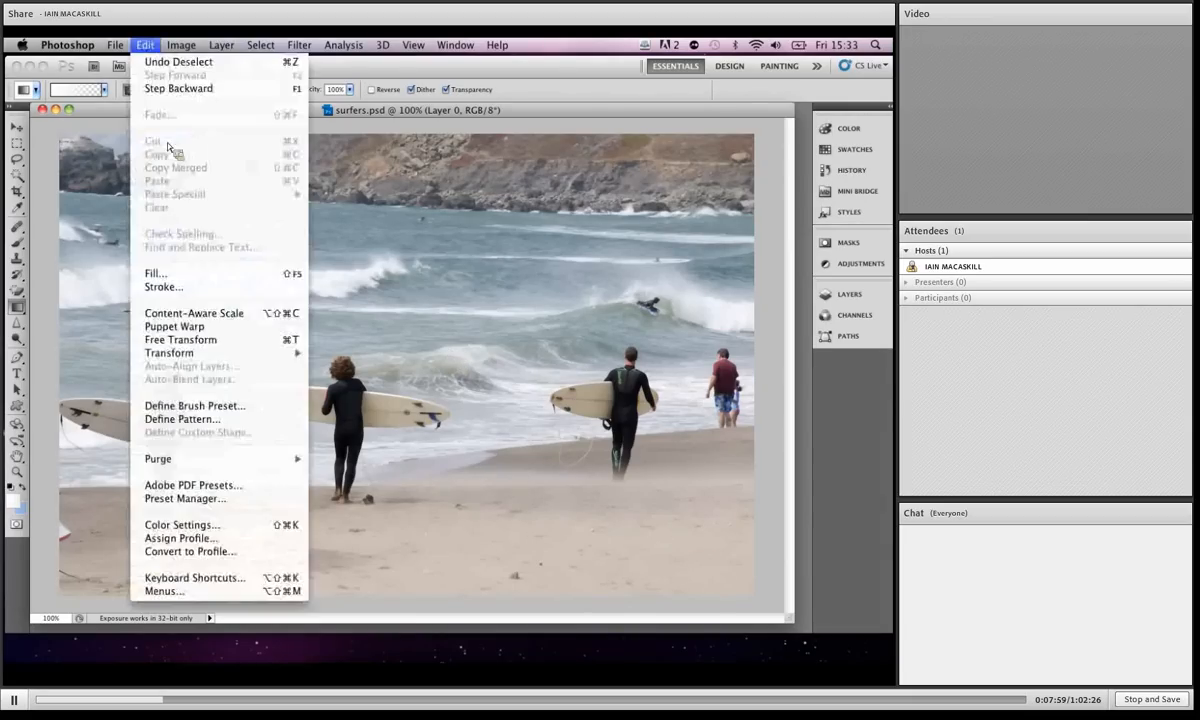
click(193, 314)
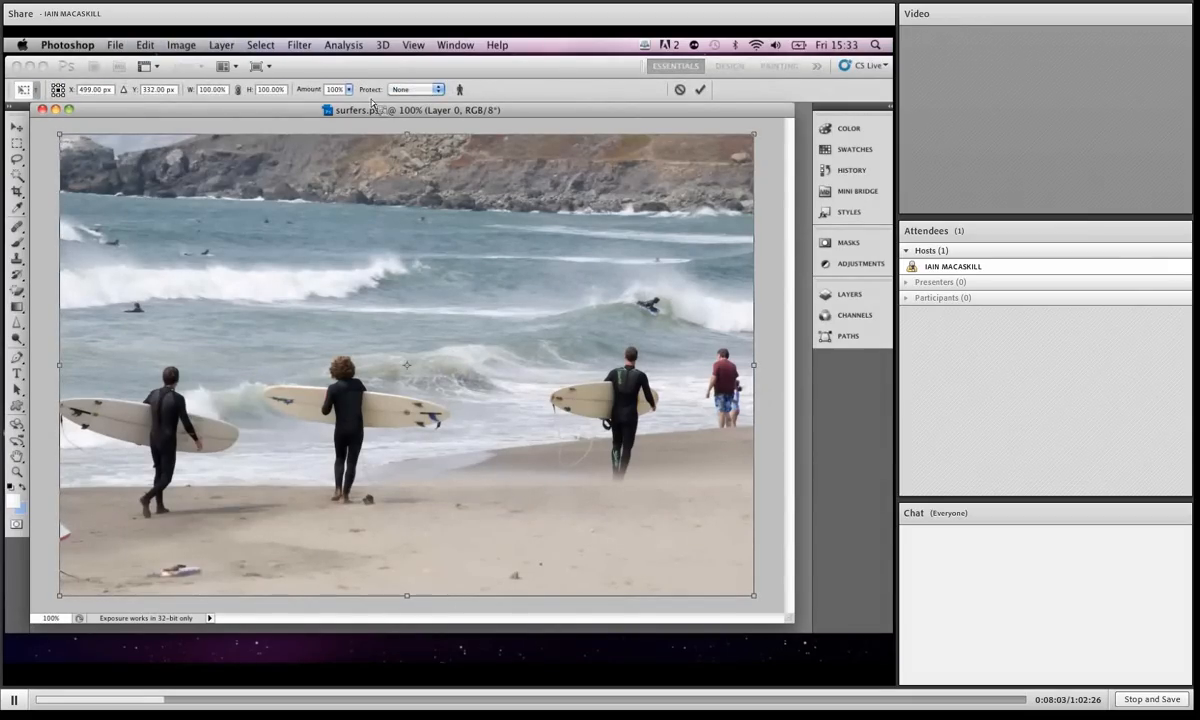
click(412, 90)
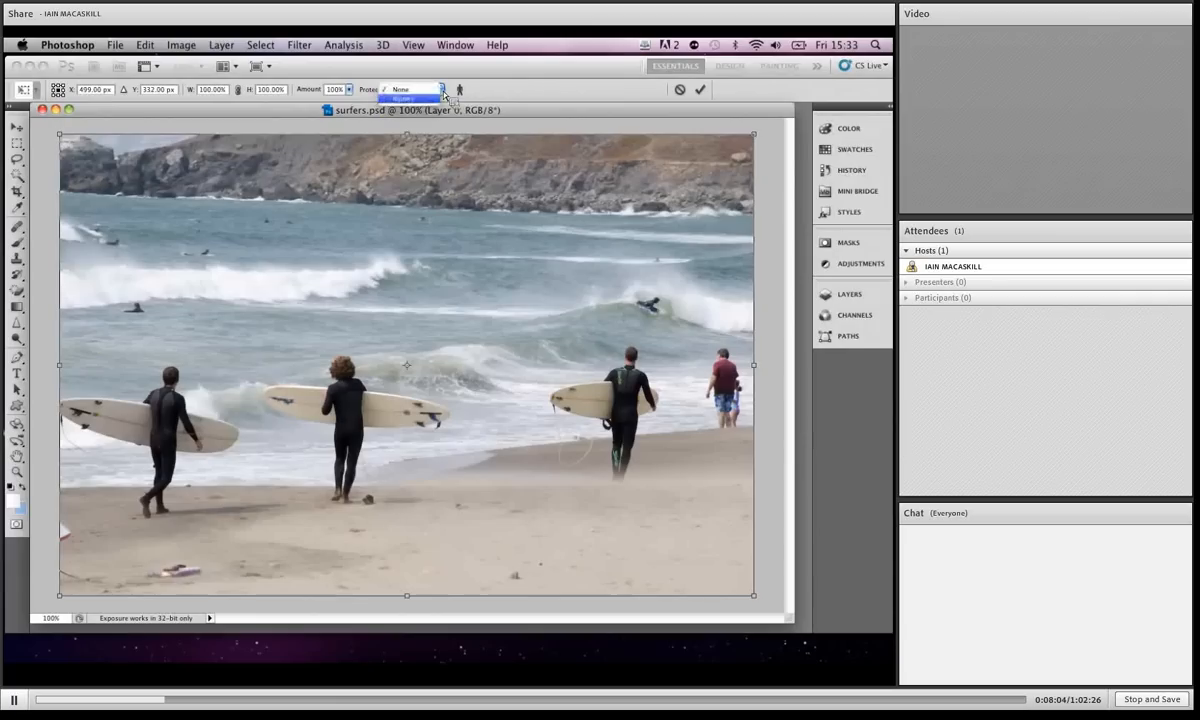
click(392, 100)
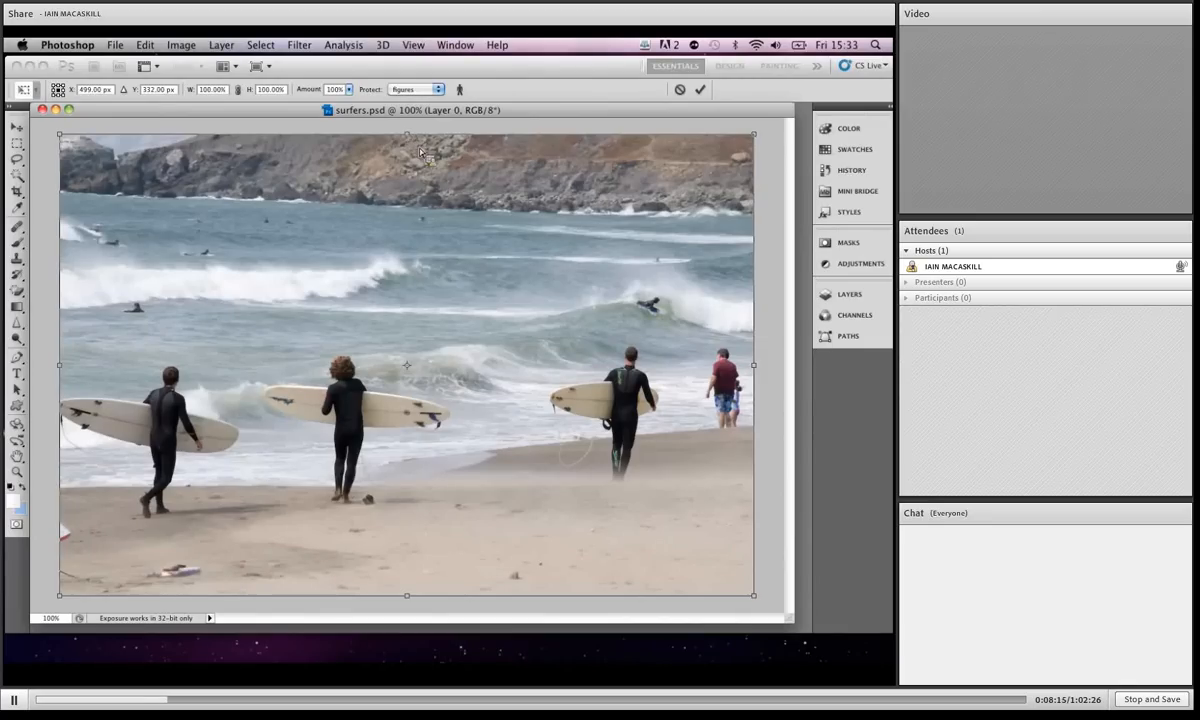
drag(760, 372, 530, 358)
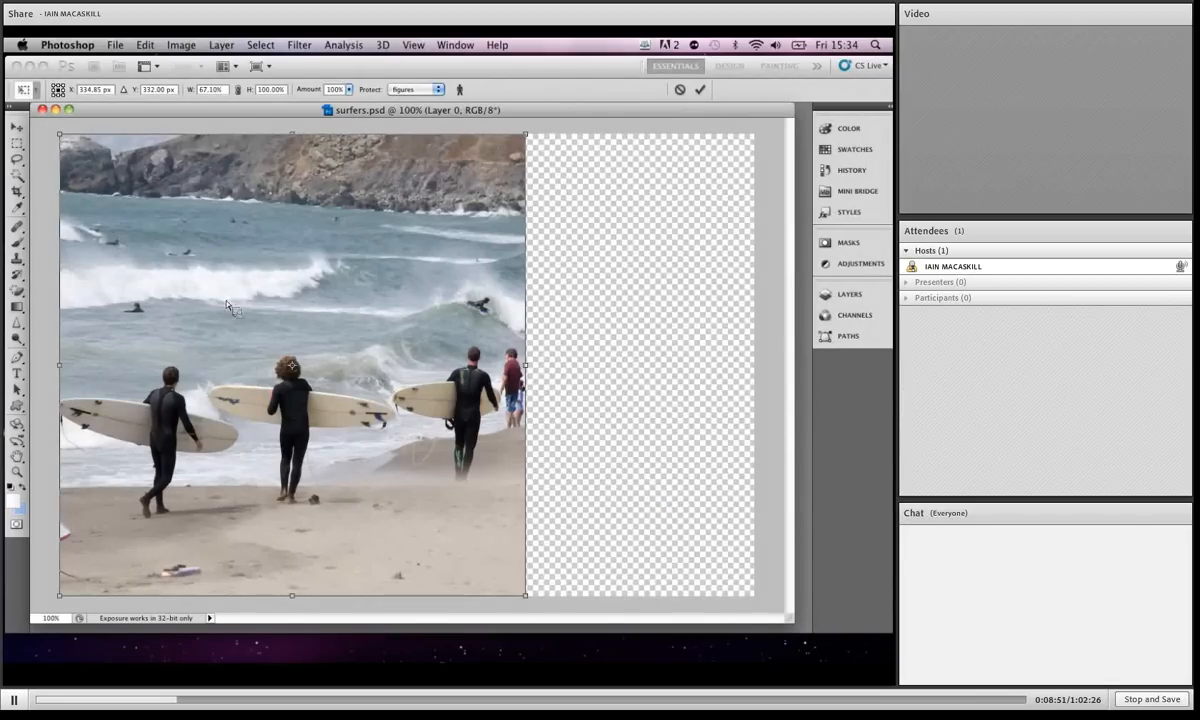
key(Escape)
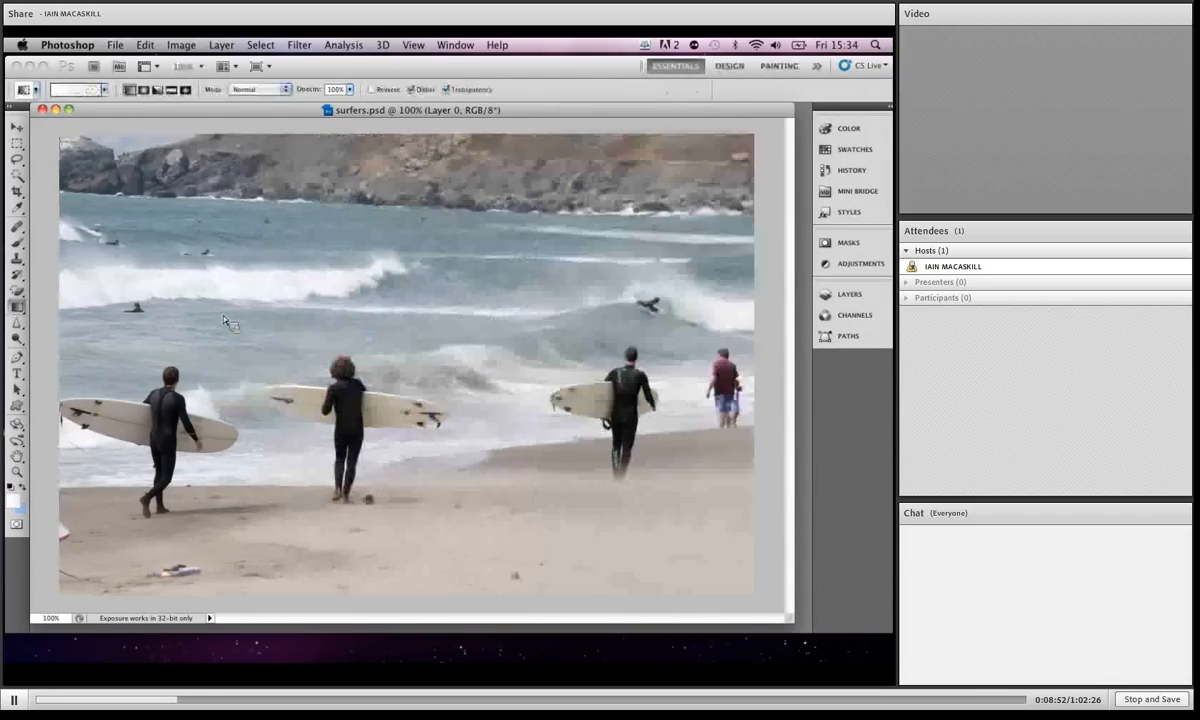
Step: Close surfers.psd and open Avebury.psd from the Content-aware scale folder, enlarging its document window around the image
click(43, 110)
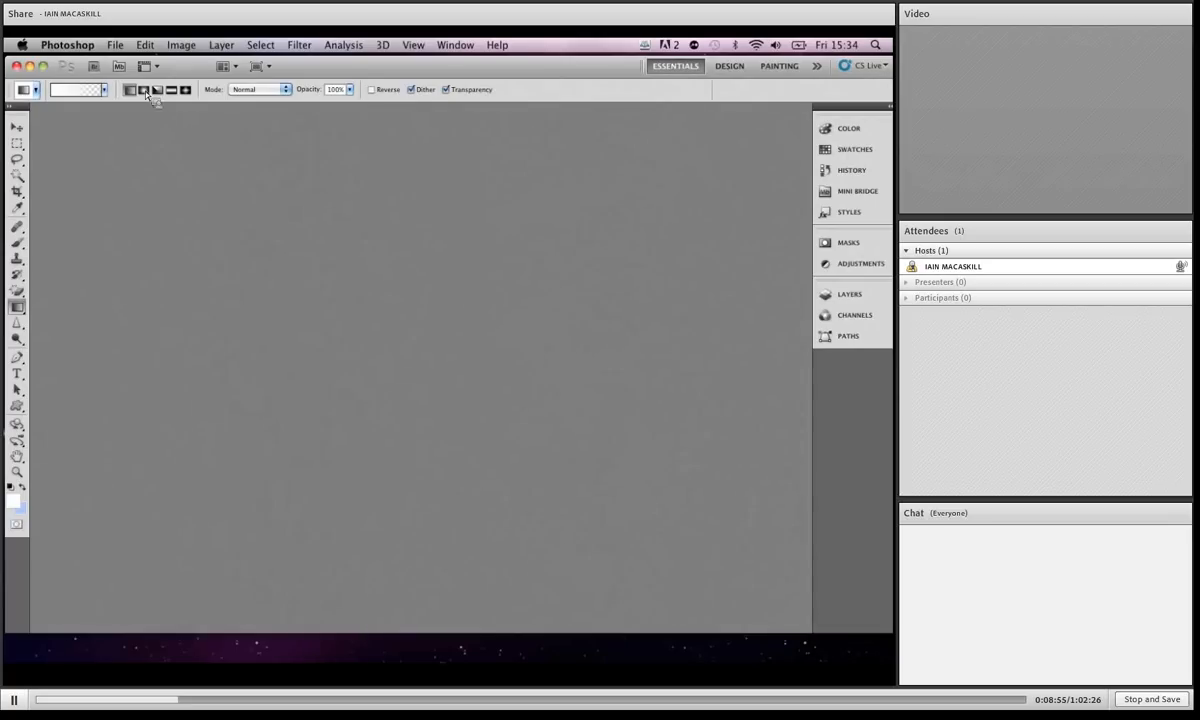
click(117, 46)
click(126, 72)
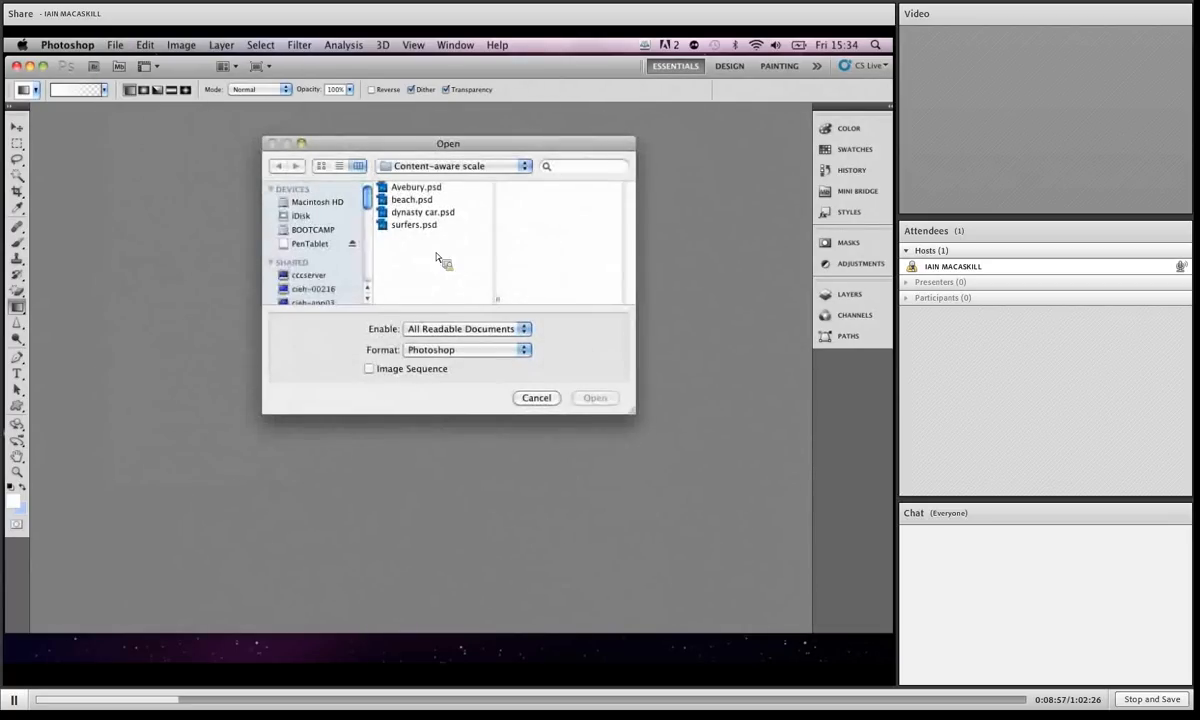
click(395, 187)
click(592, 398)
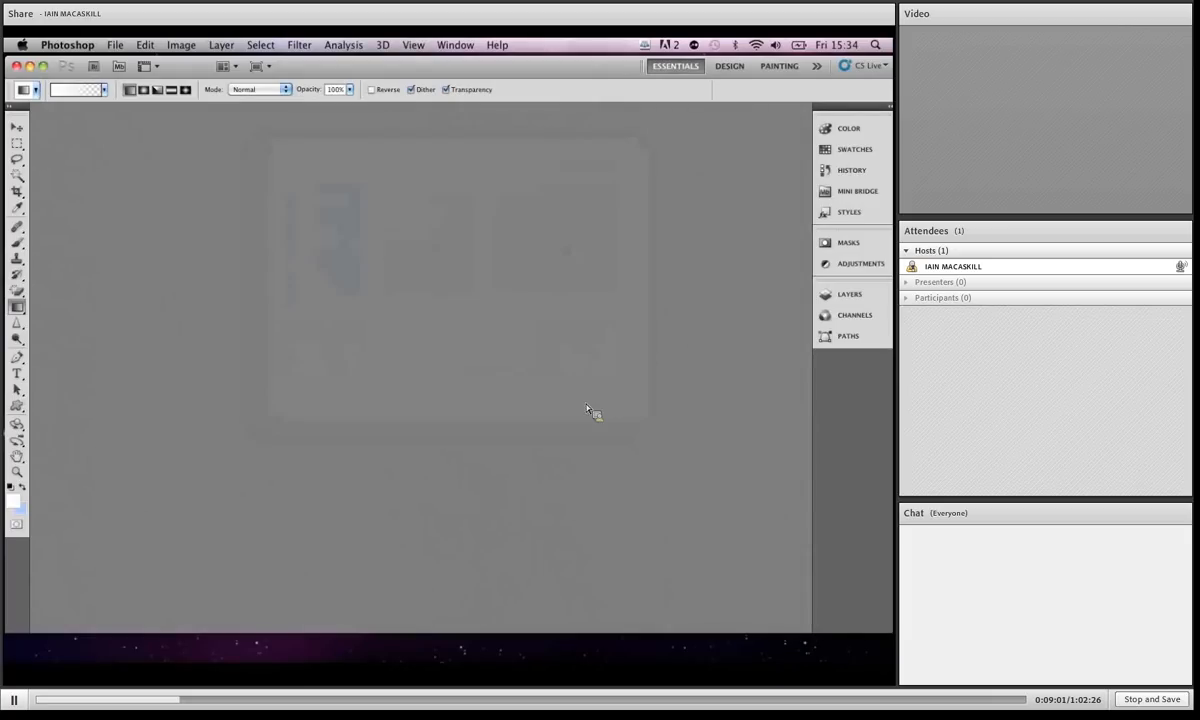
drag(518, 492, 745, 610)
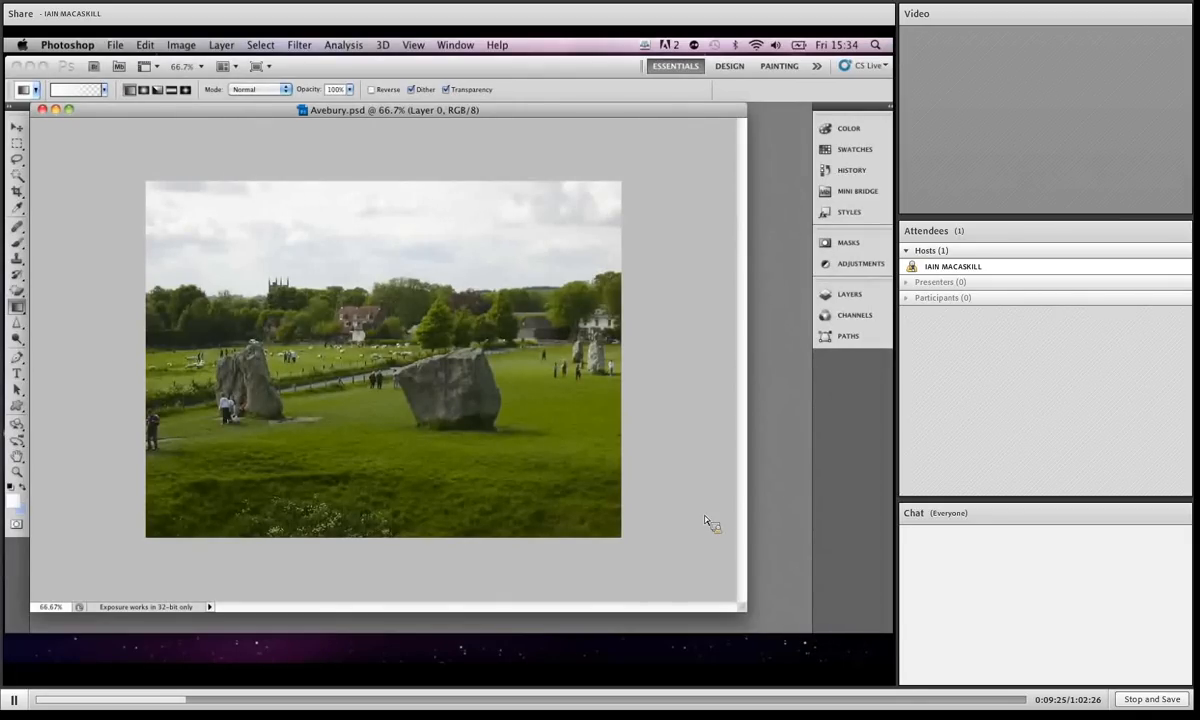
Step: Load the rocks and people channel and the more people channel in turn as selections, deselecting each one
click(853, 315)
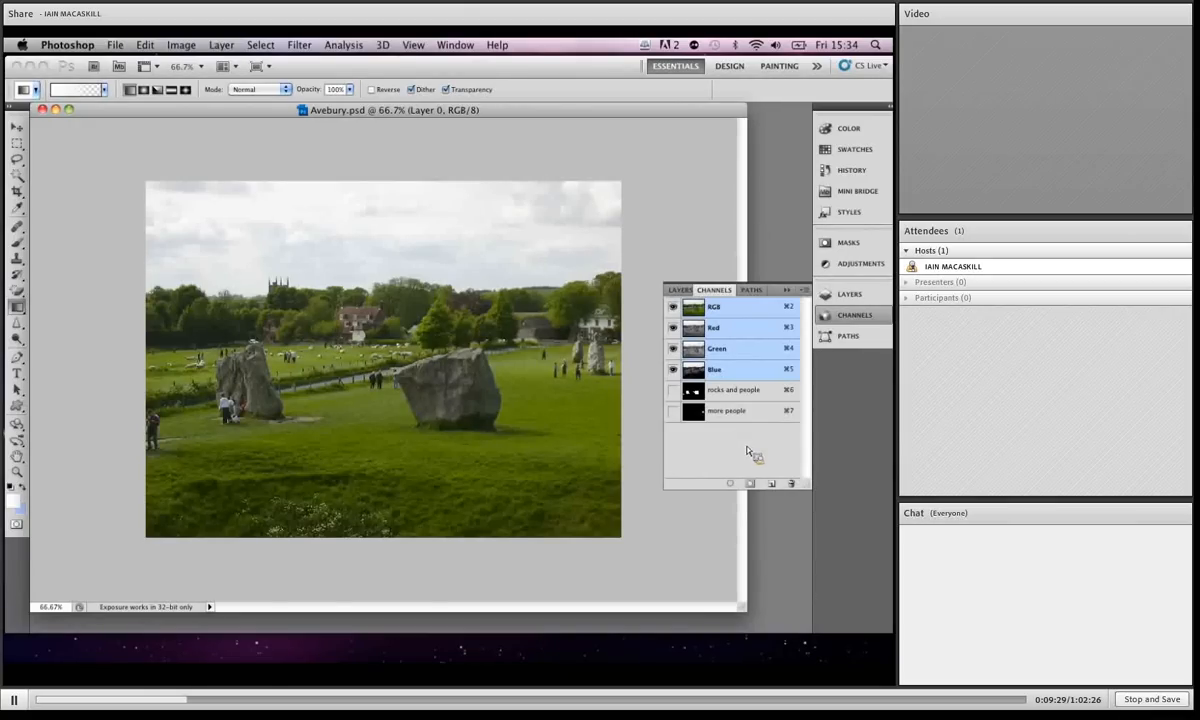
super+click(700, 394)
key(super+d)
super+click(693, 413)
key(super+d)
Step: Try narrowing the Avebury image to about 52% width with Content-Aware Scale and no protection, and cancel the scaling
click(146, 47)
click(190, 313)
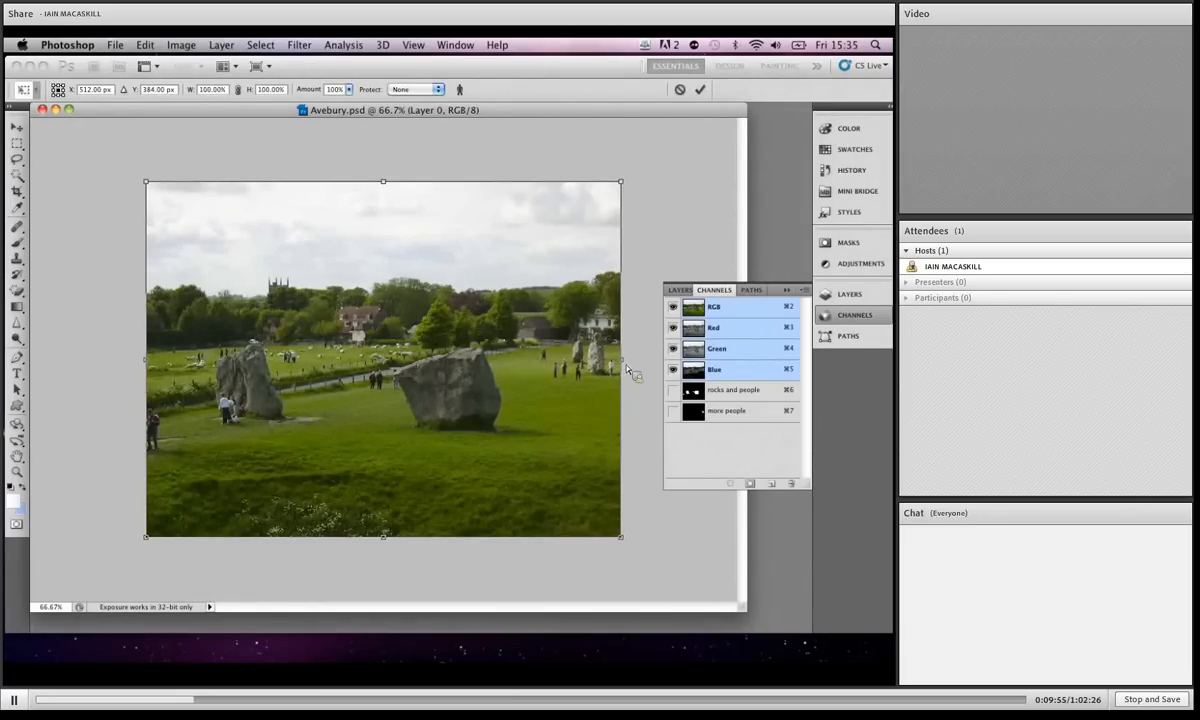
drag(621, 359, 402, 358)
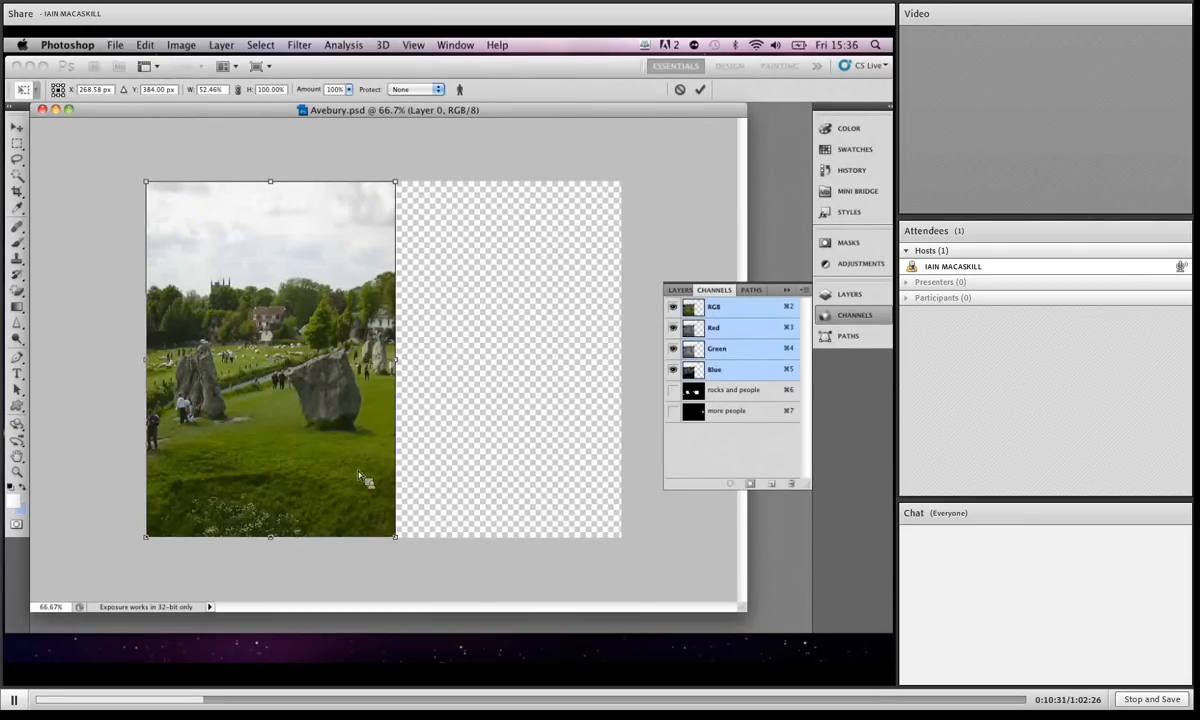
key(Escape)
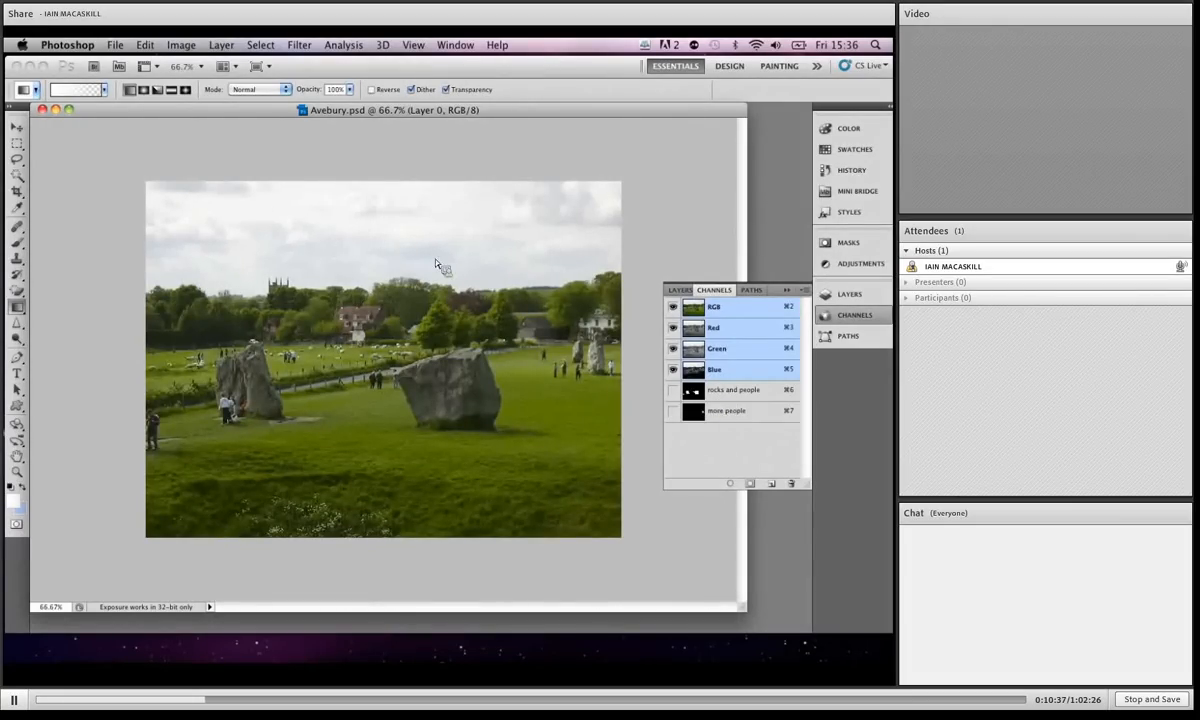
Step: Try narrowing the Avebury image to about 55% width with Content-Aware Scale, protecting the rocks and people channel, and cancel the scaling
click(145, 44)
click(165, 308)
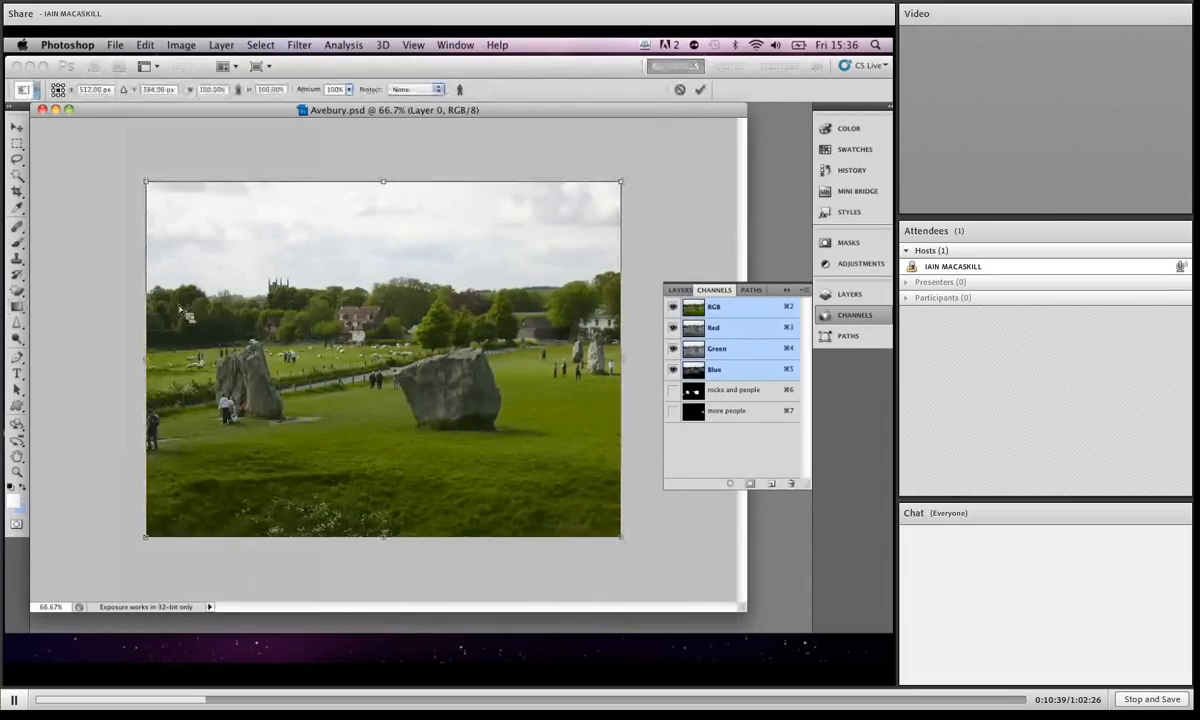
click(416, 89)
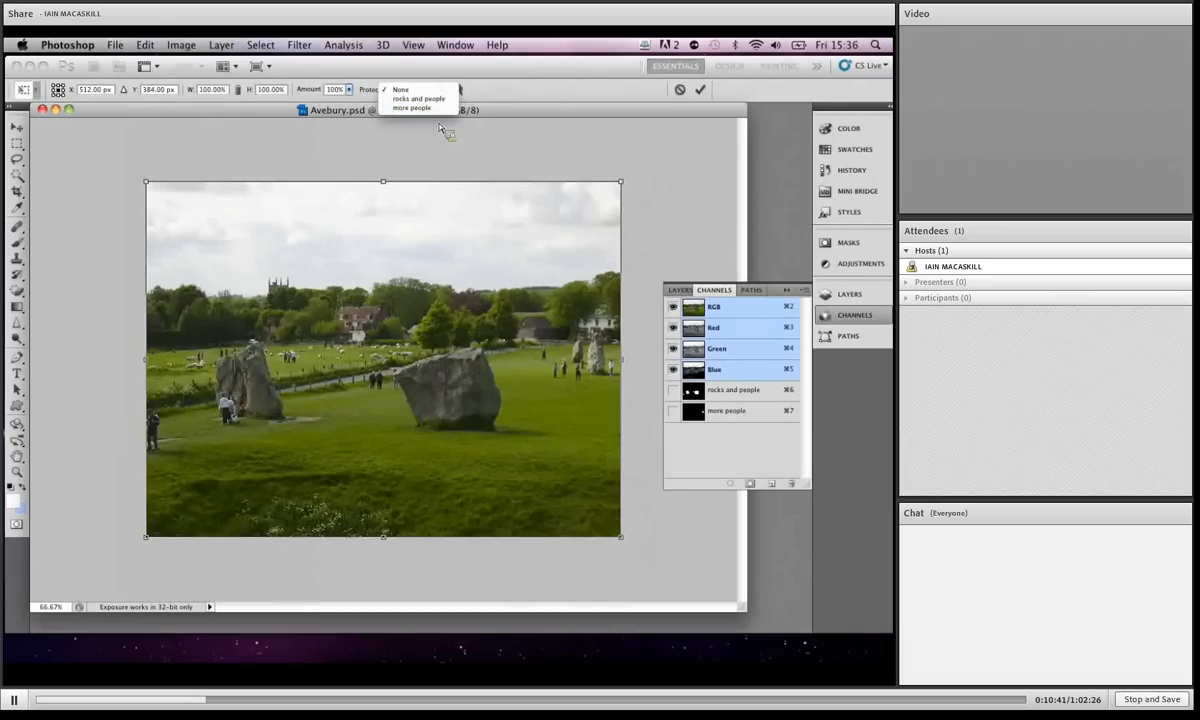
click(401, 101)
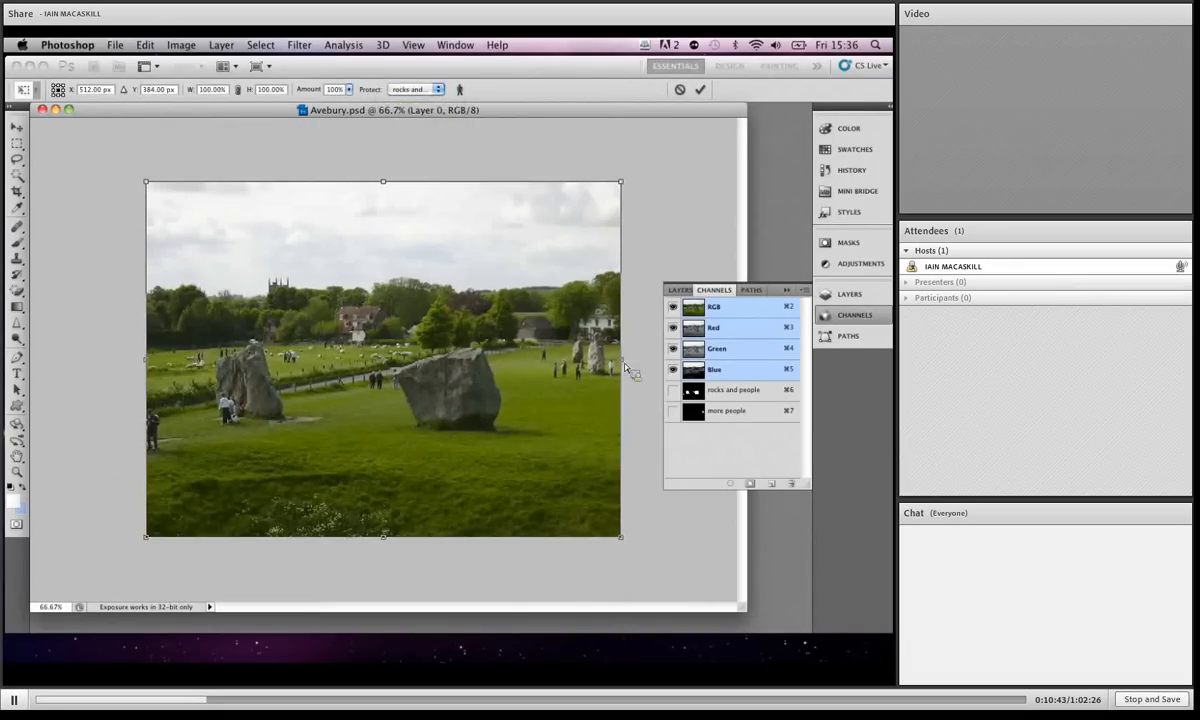
drag(624, 367, 408, 371)
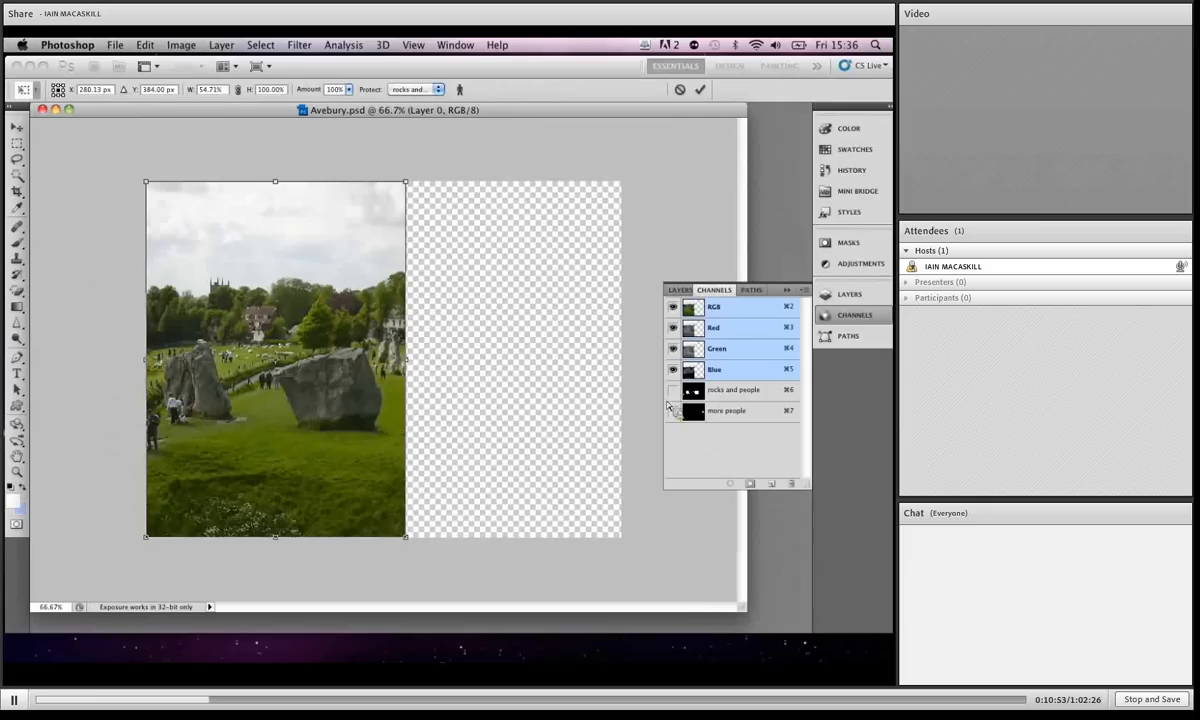
key(Escape)
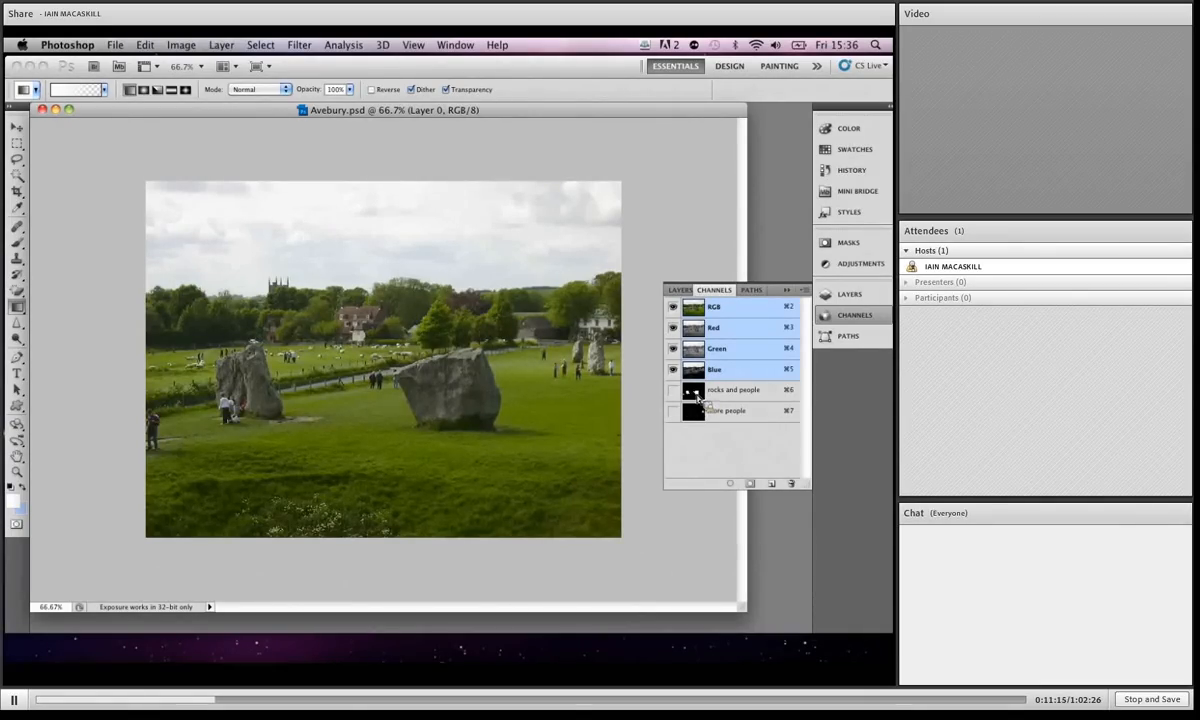
Step: Load the rocks and people channel as a selection, add the more people channel to it, and deselect
super+click(695, 393)
shift+super+click(693, 412)
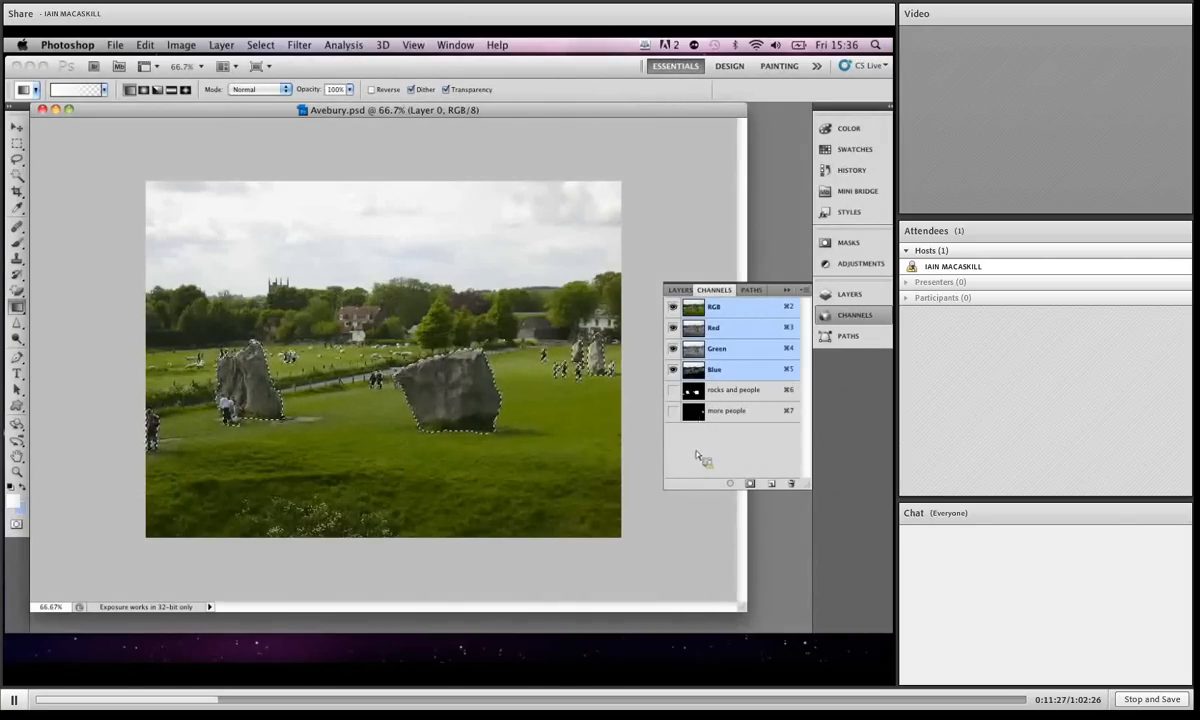
key(super+d)
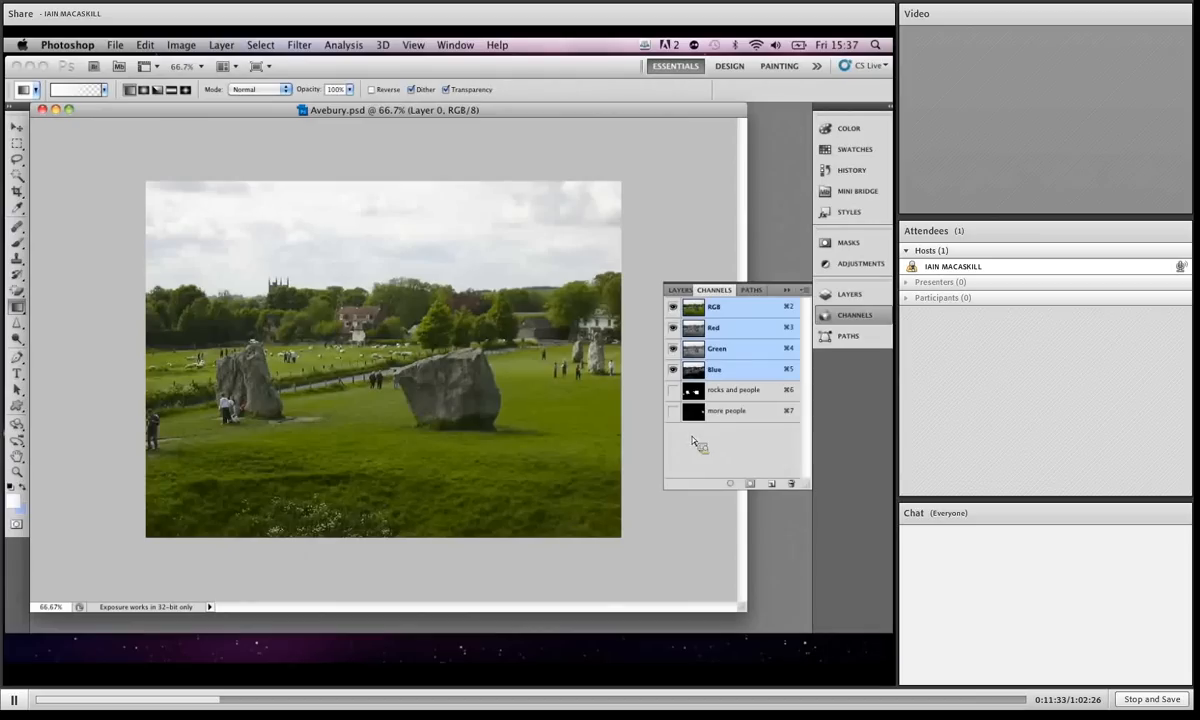
Step: Load the rocks and people channel as a selection in Avebury.psd
click(256, 46)
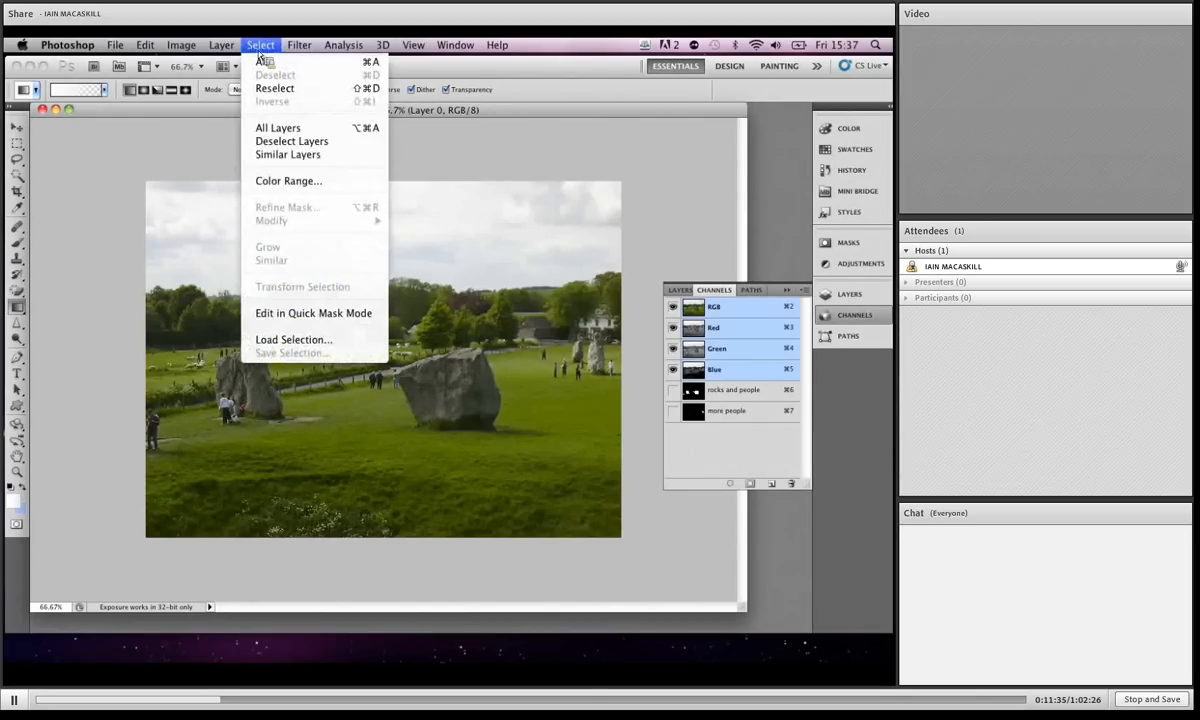
click(296, 340)
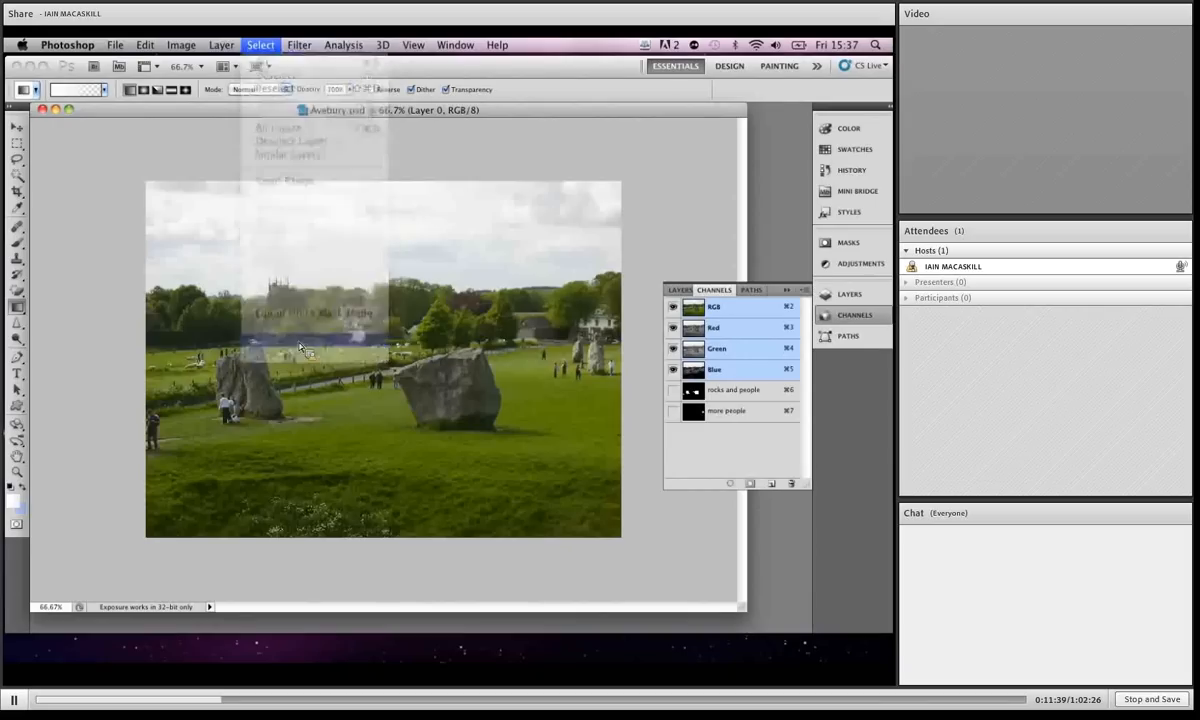
key(Return)
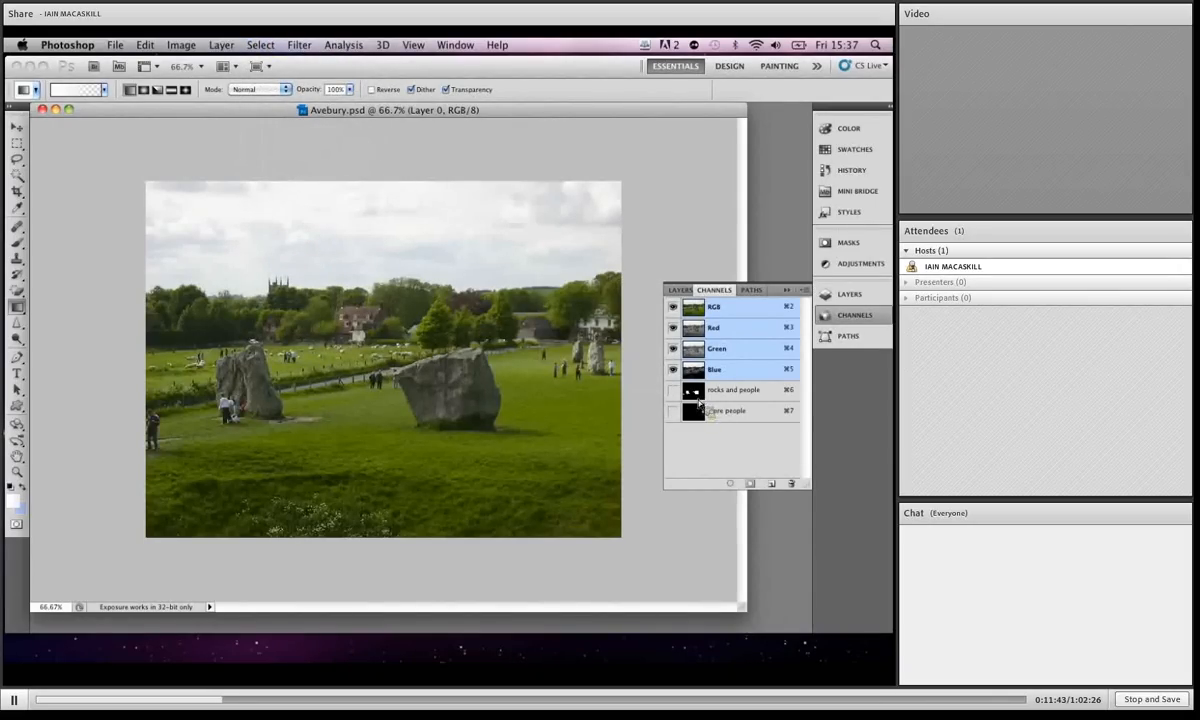
Step: Add the more people channel to the current selection with Load Selection's Add to Selection operation, and deselect
click(260, 45)
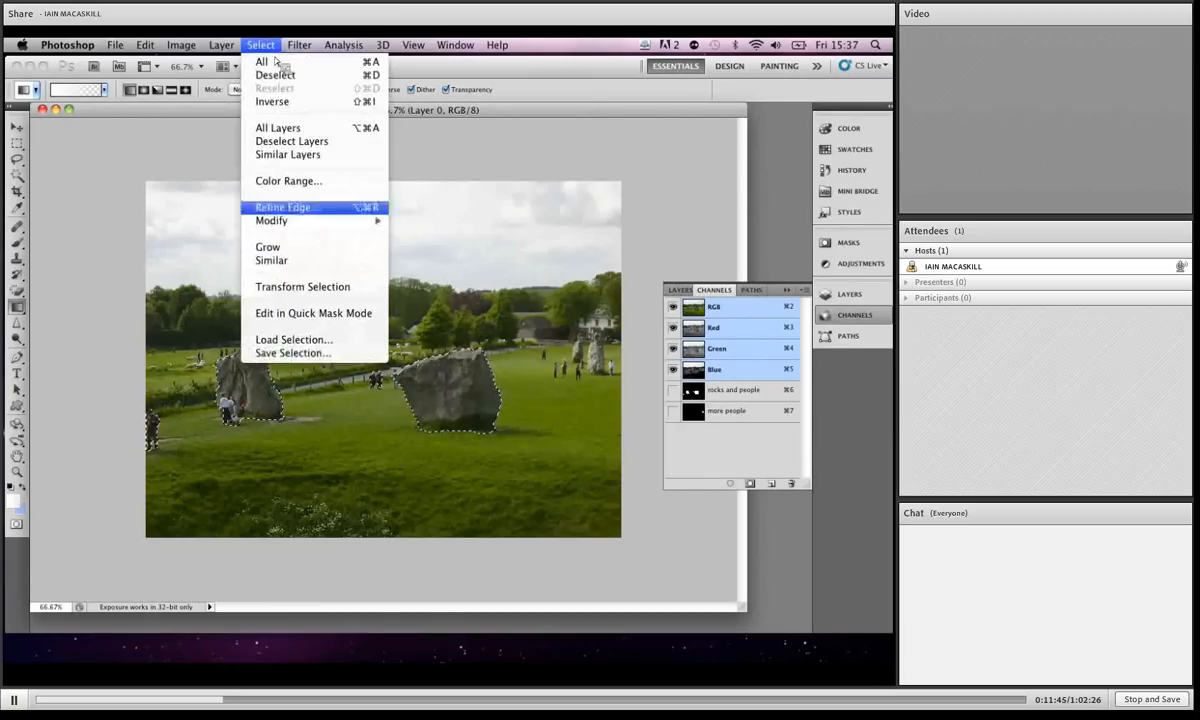
click(296, 353)
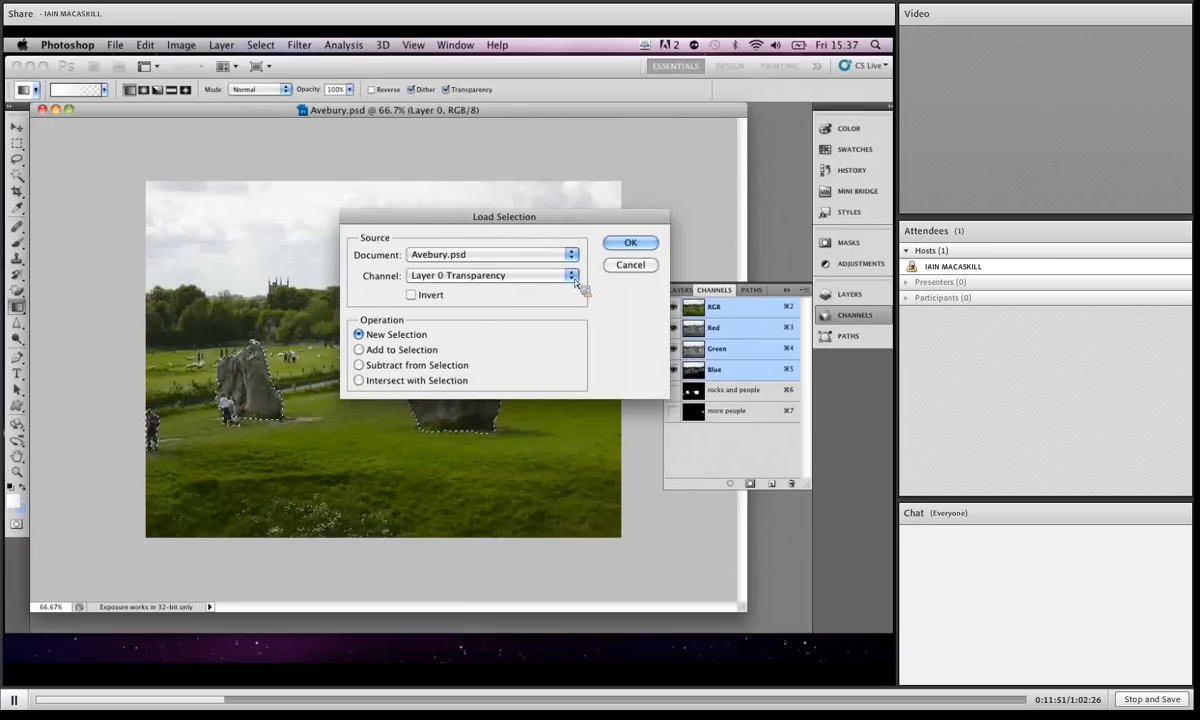
click(545, 275)
click(430, 308)
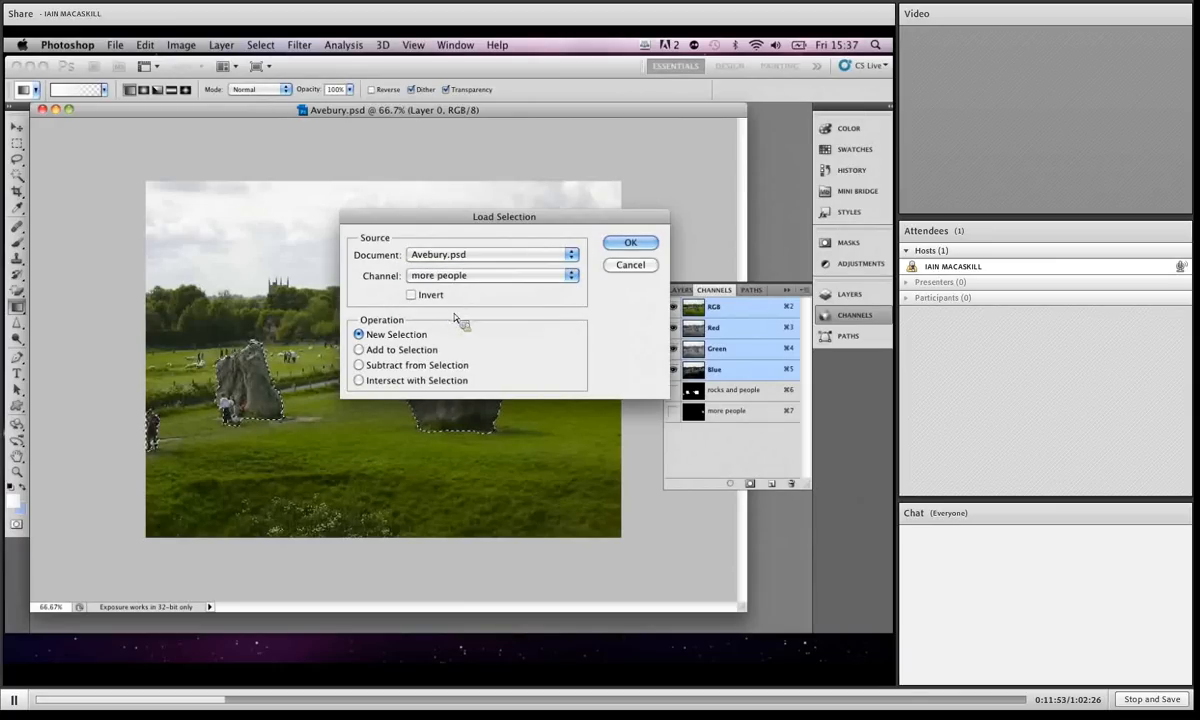
click(359, 349)
drag(402, 220, 389, 214)
click(412, 166)
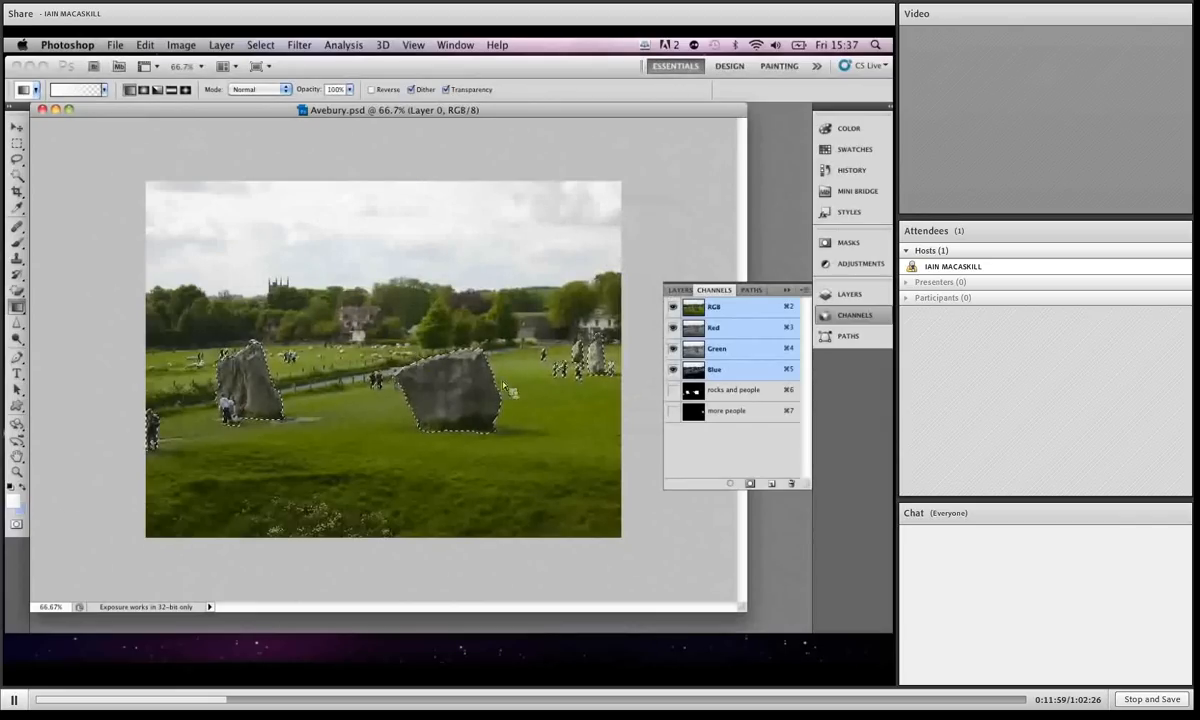
key(super+d)
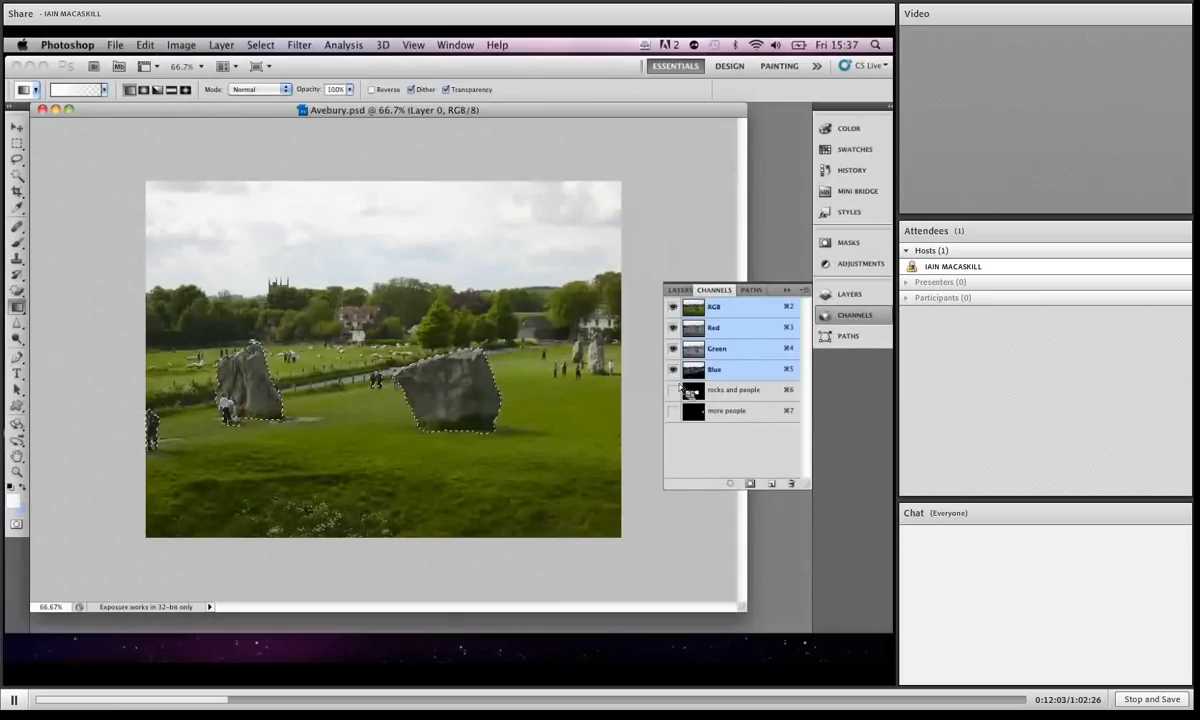
Step: Save the rocks and people selection into the existing more people channel using Add to Channel, and deselect
key(super+shift+d)
click(260, 45)
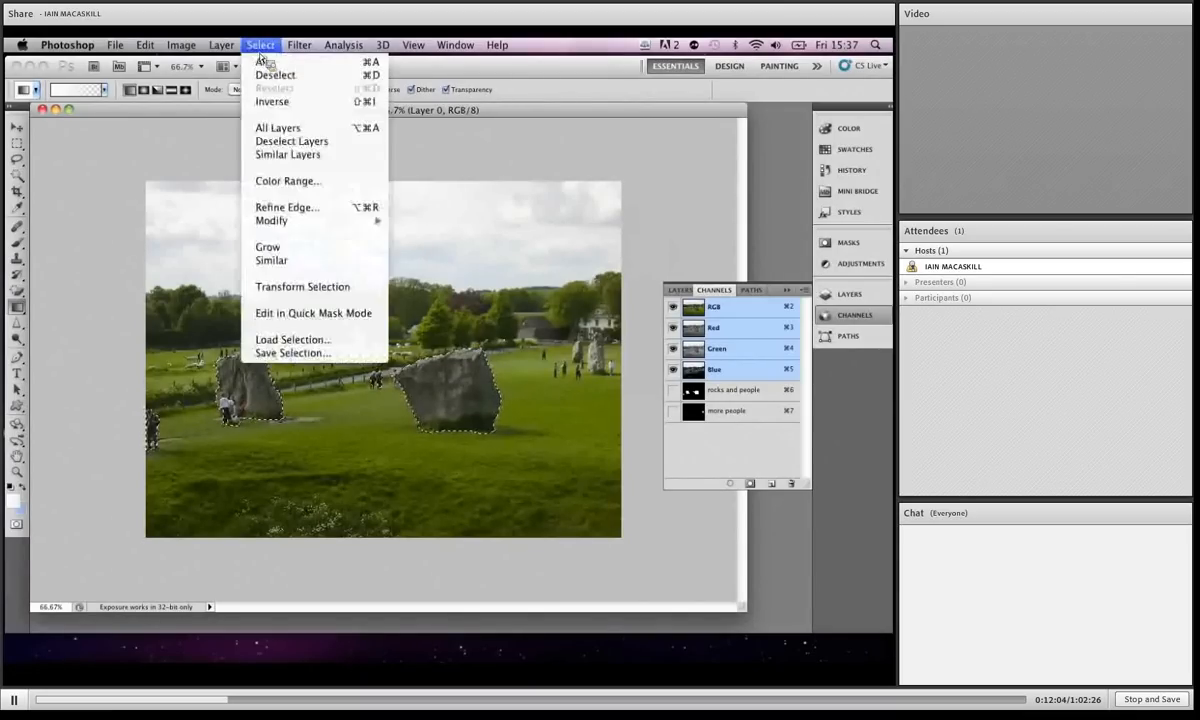
click(285, 350)
drag(316, 258, 224, 133)
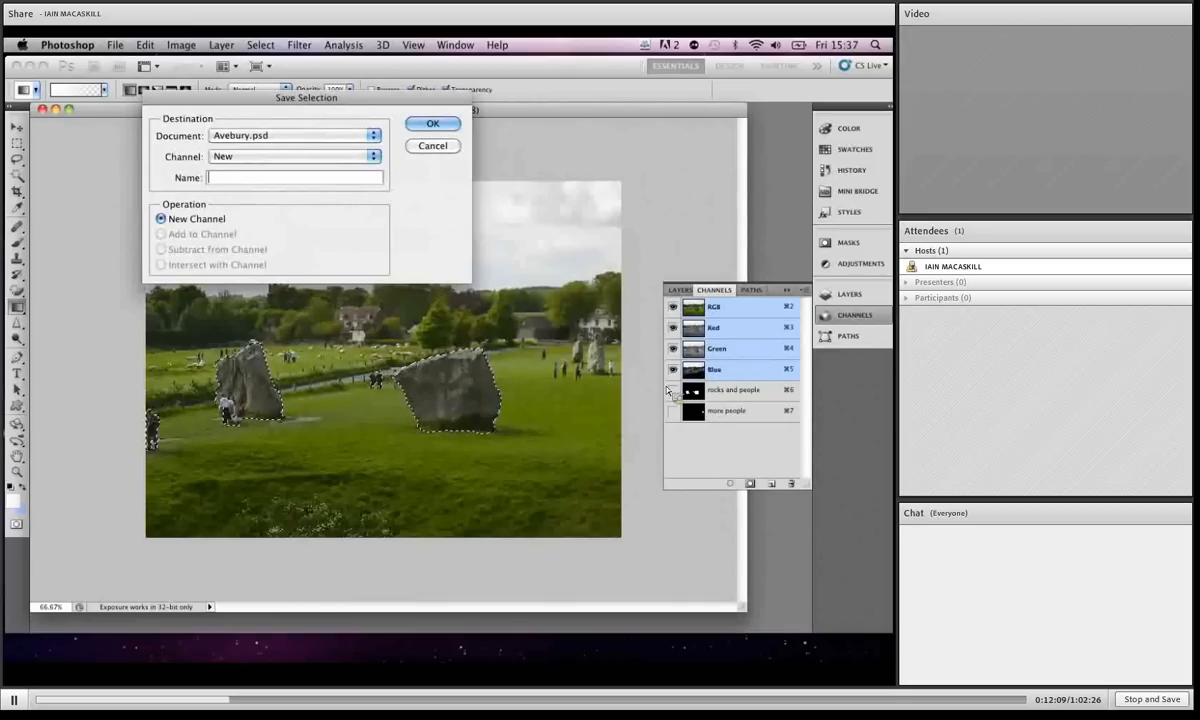
click(352, 152)
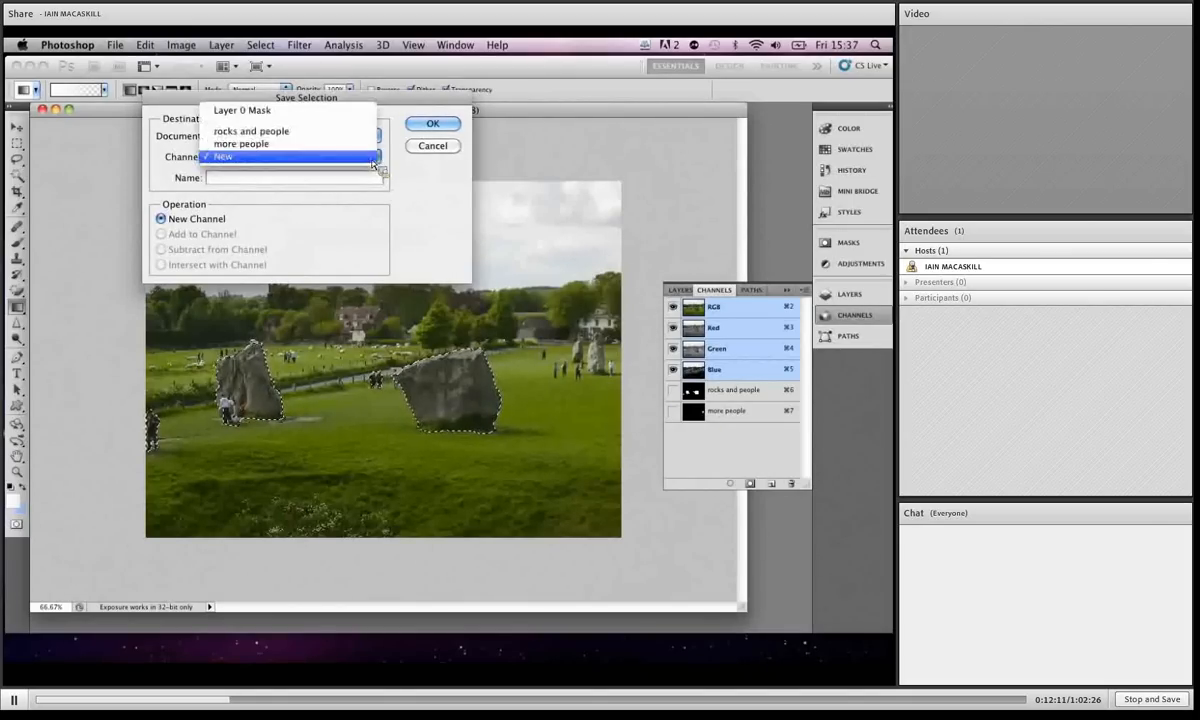
click(310, 148)
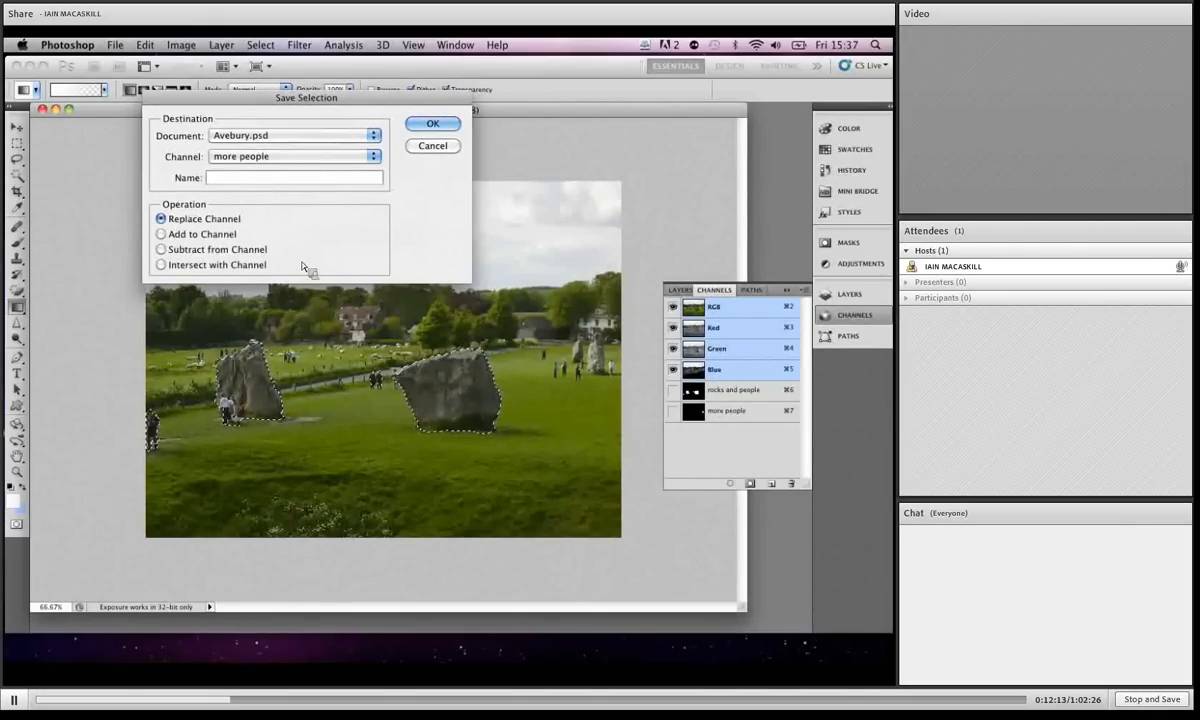
click(168, 234)
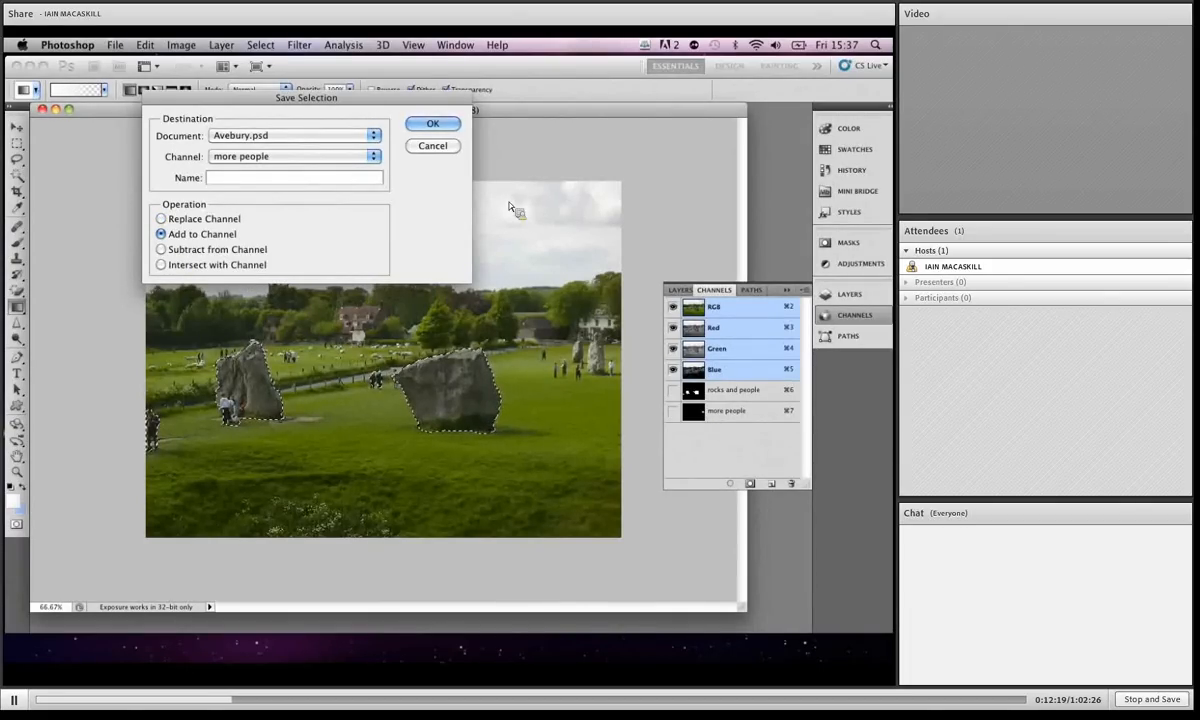
click(433, 124)
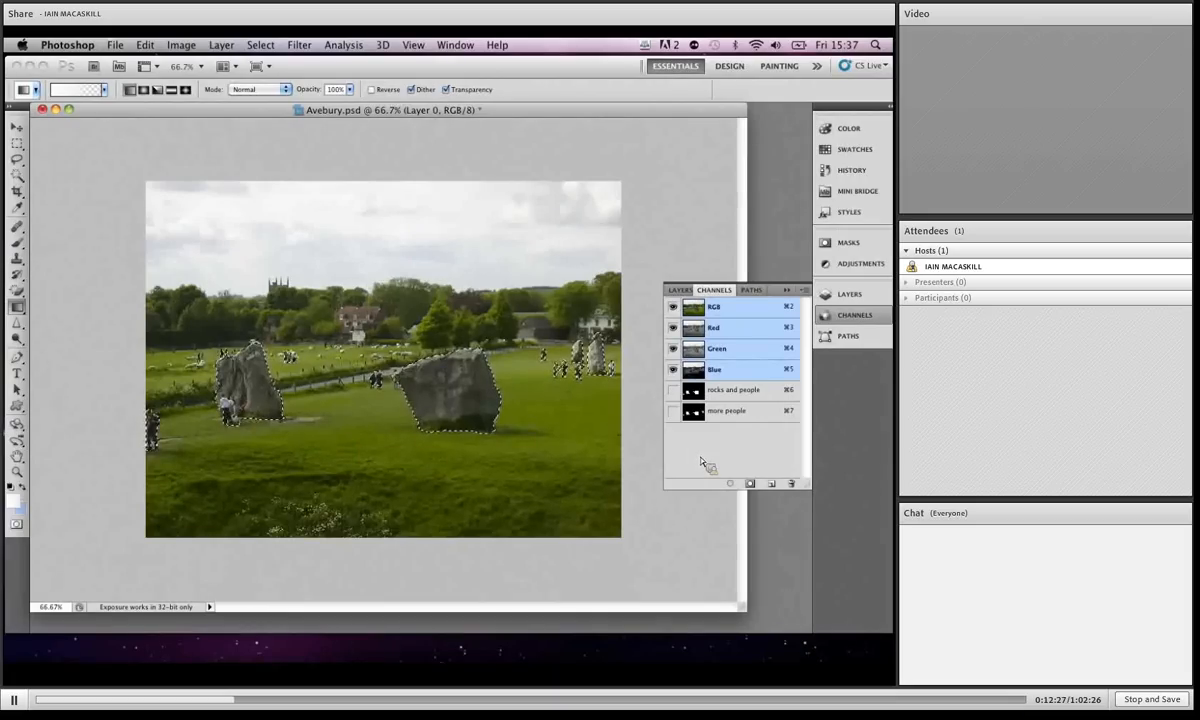
key(super+d)
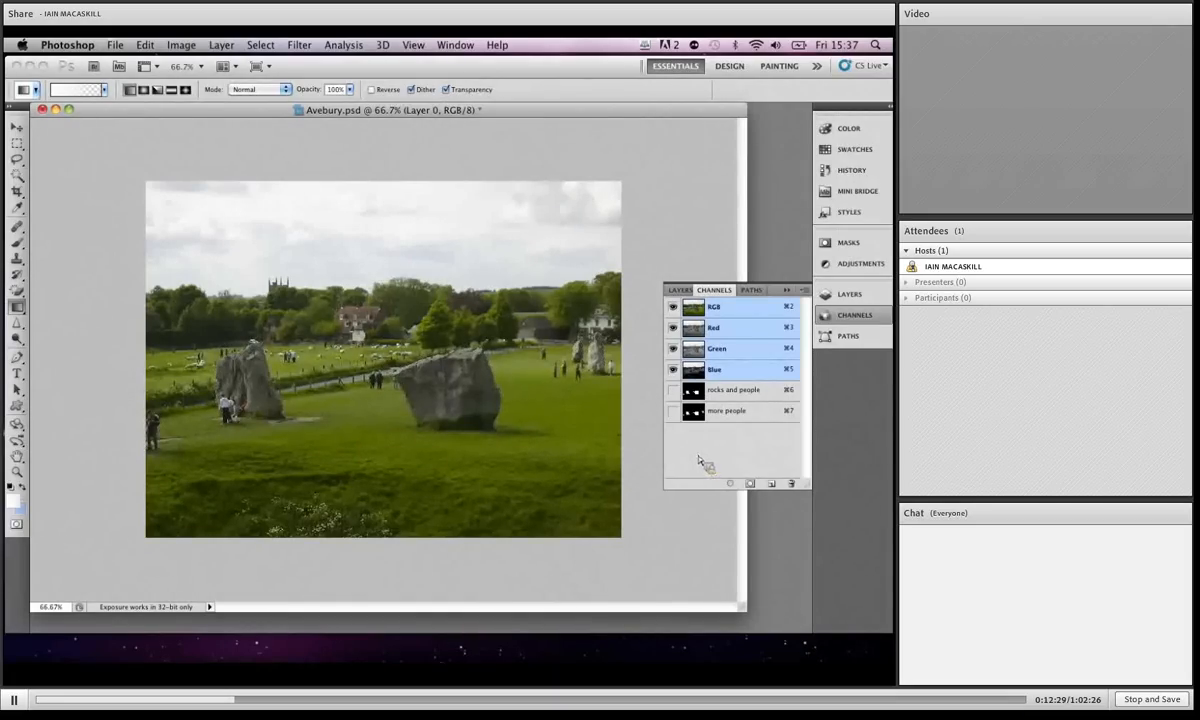
Step: Try narrowing the Avebury image to about 57% width with Content-Aware Scale, protecting the rocks and people channel, and cancel the scaling
click(146, 45)
click(190, 337)
click(415, 89)
click(420, 103)
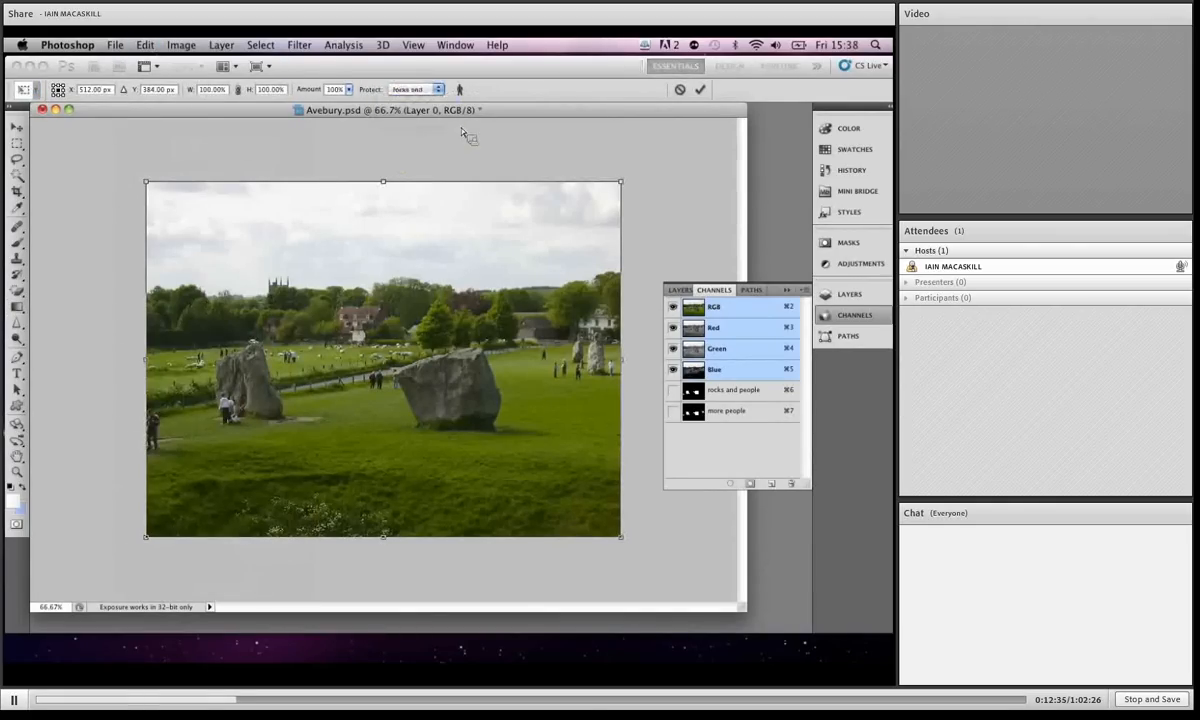
drag(620, 362, 407, 363)
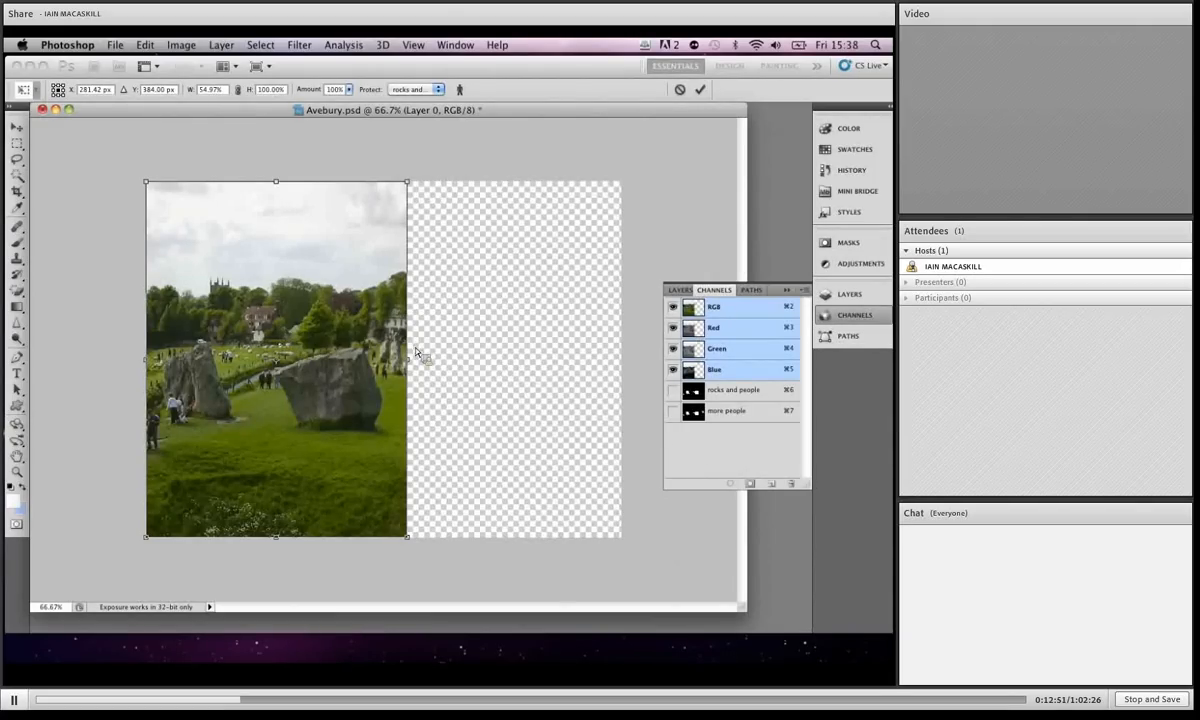
drag(417, 368, 428, 368)
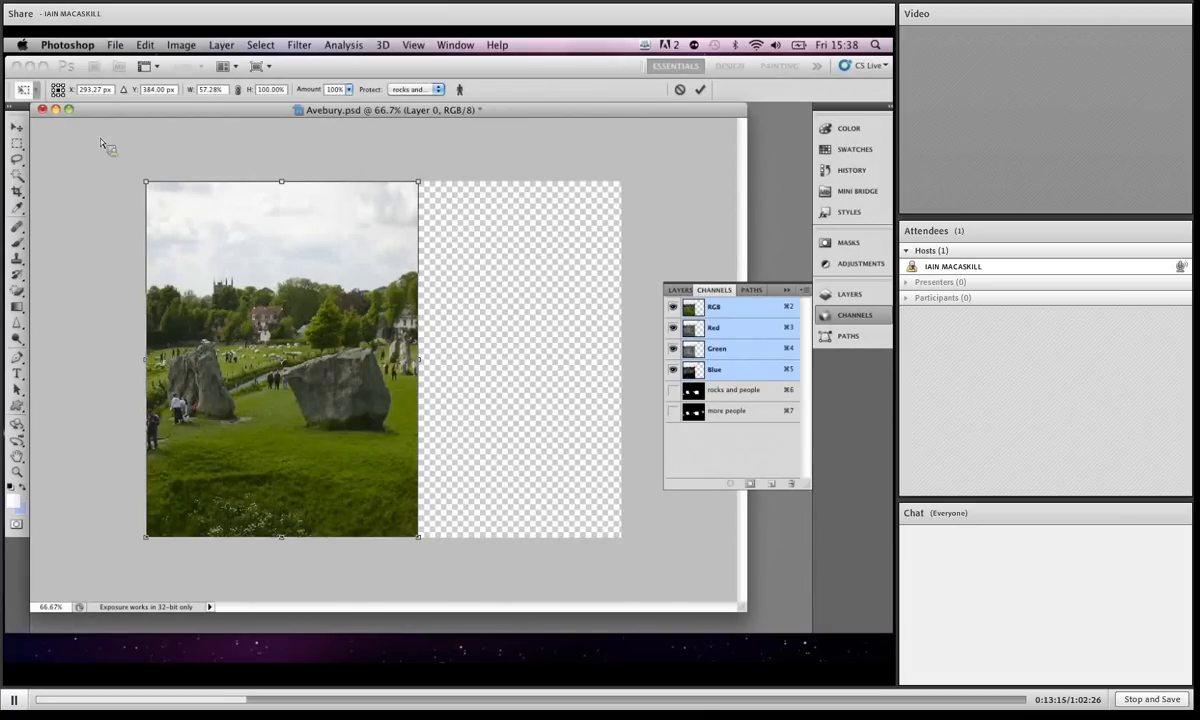
key(Escape)
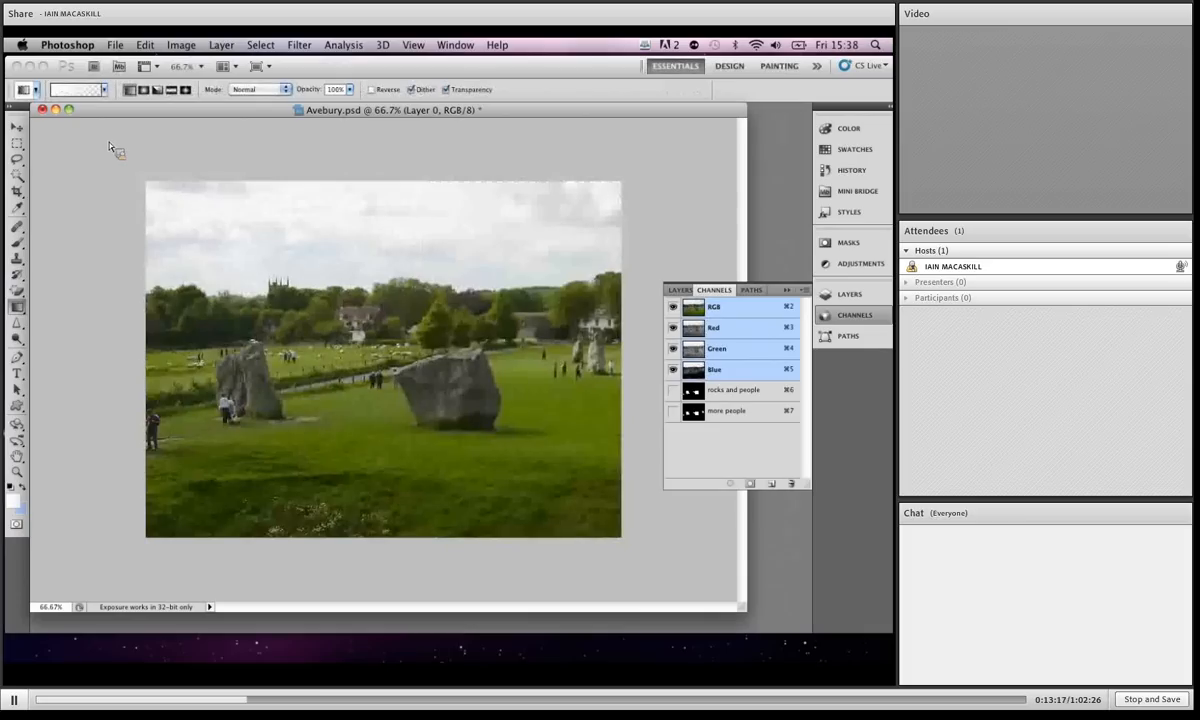
Step: Close Avebury.psd without saving the changes and open beach.psd from the Content-aware scale folder
click(42, 109)
click(400, 262)
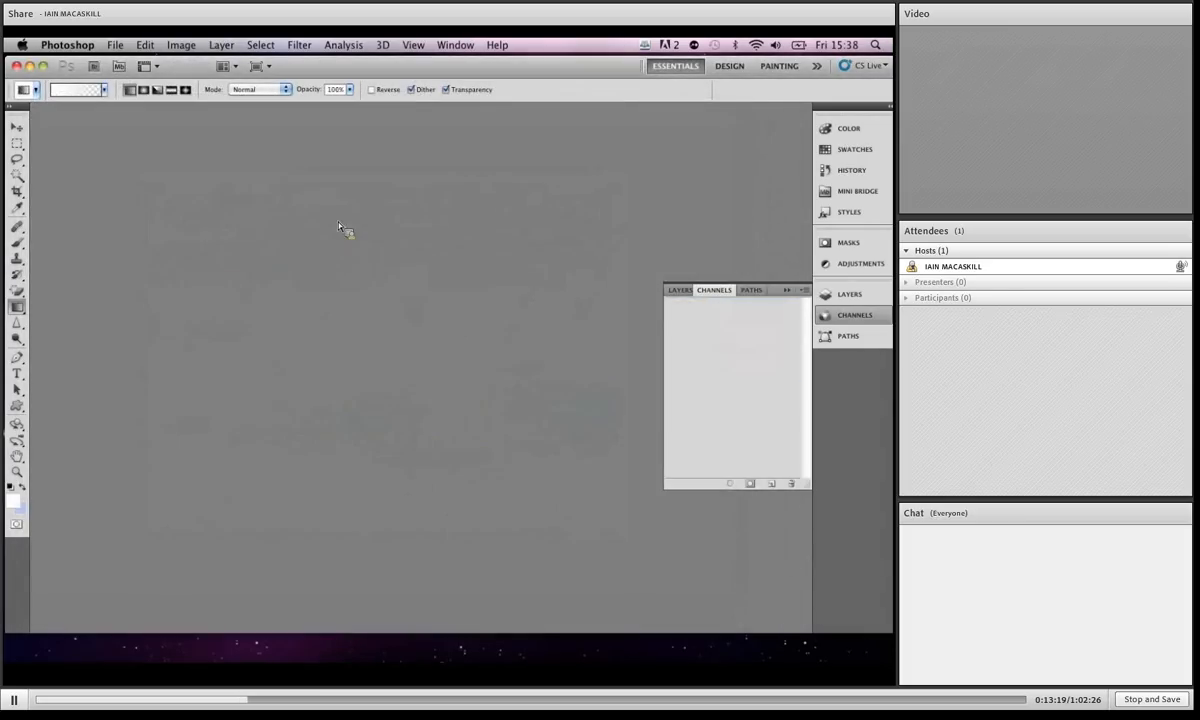
click(112, 45)
click(135, 76)
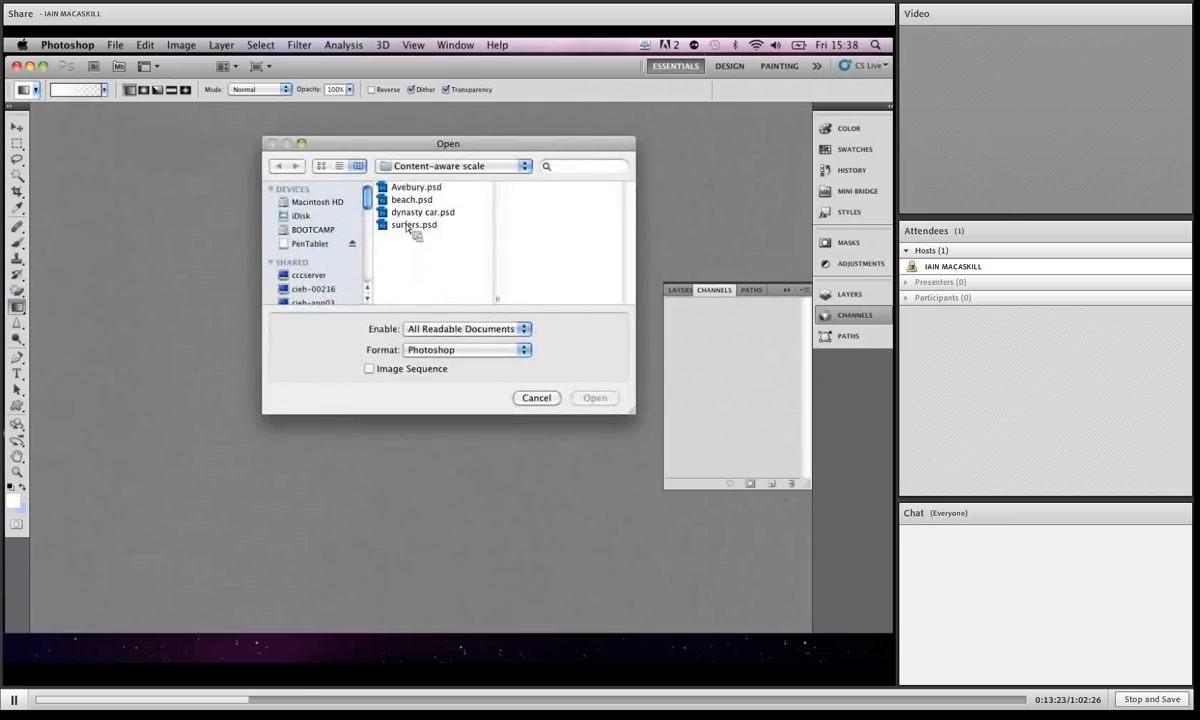
click(412, 199)
click(592, 398)
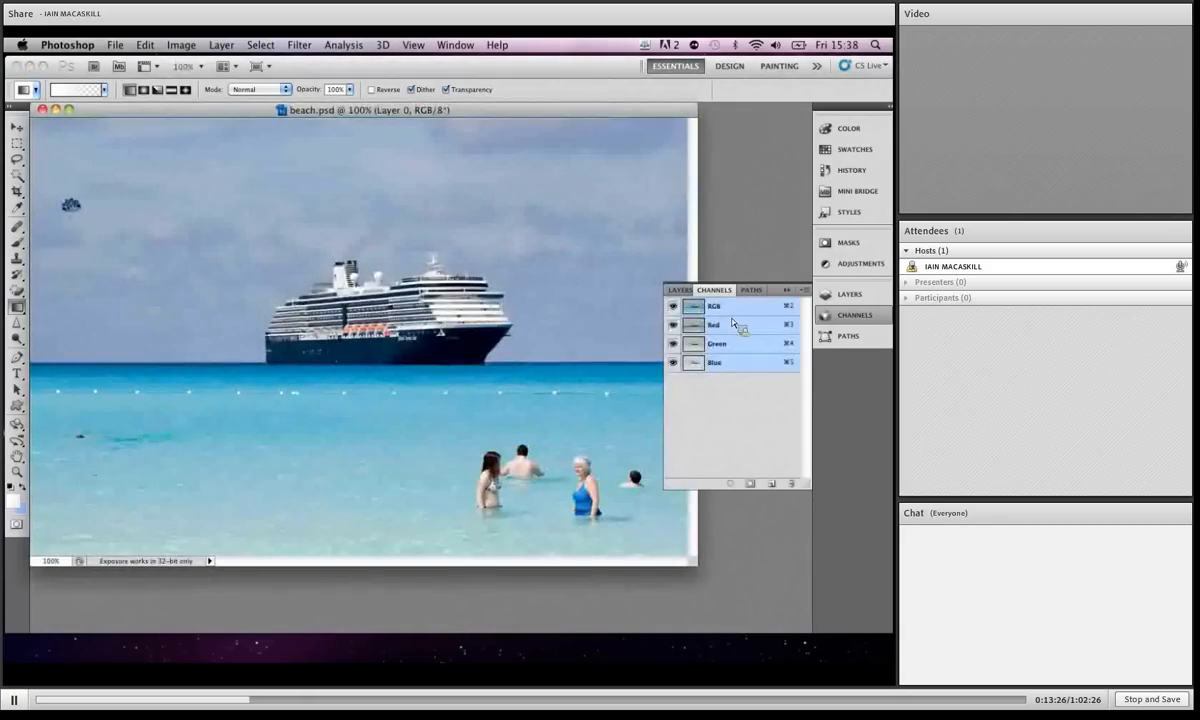
Step: Try narrowing the beach image to about 41% width with Content-Aware Scale and no protected channel, and cancel the scaling
click(786, 290)
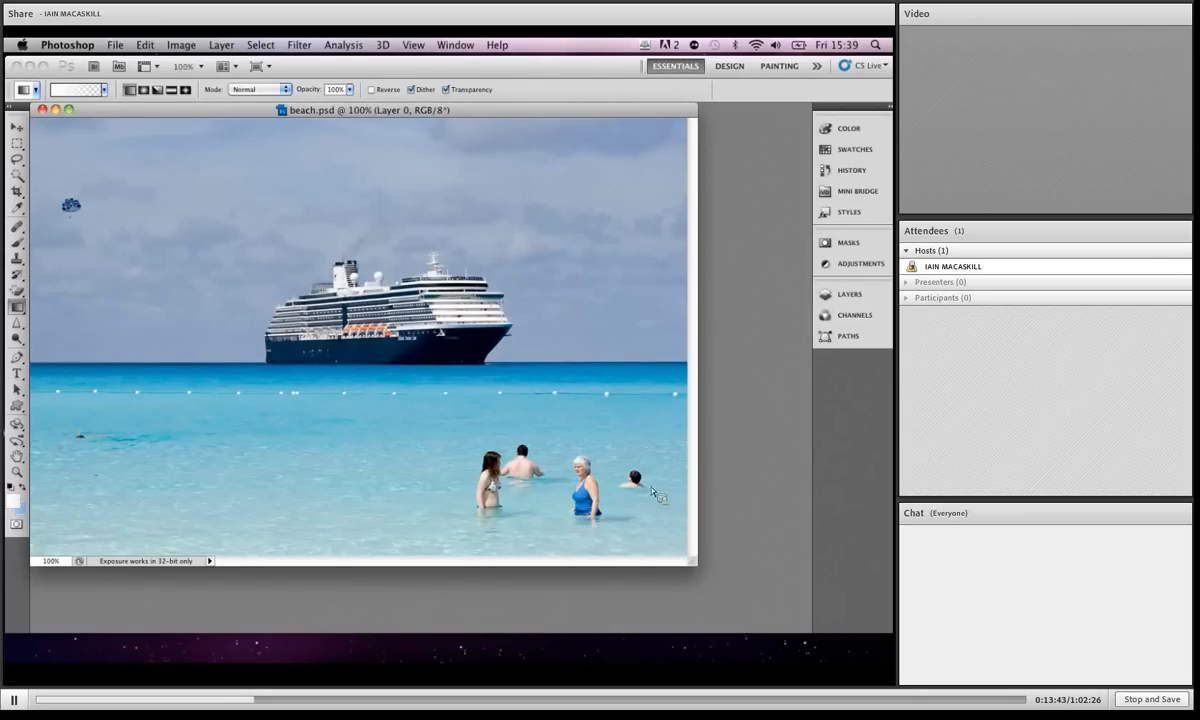
drag(700, 567, 740, 585)
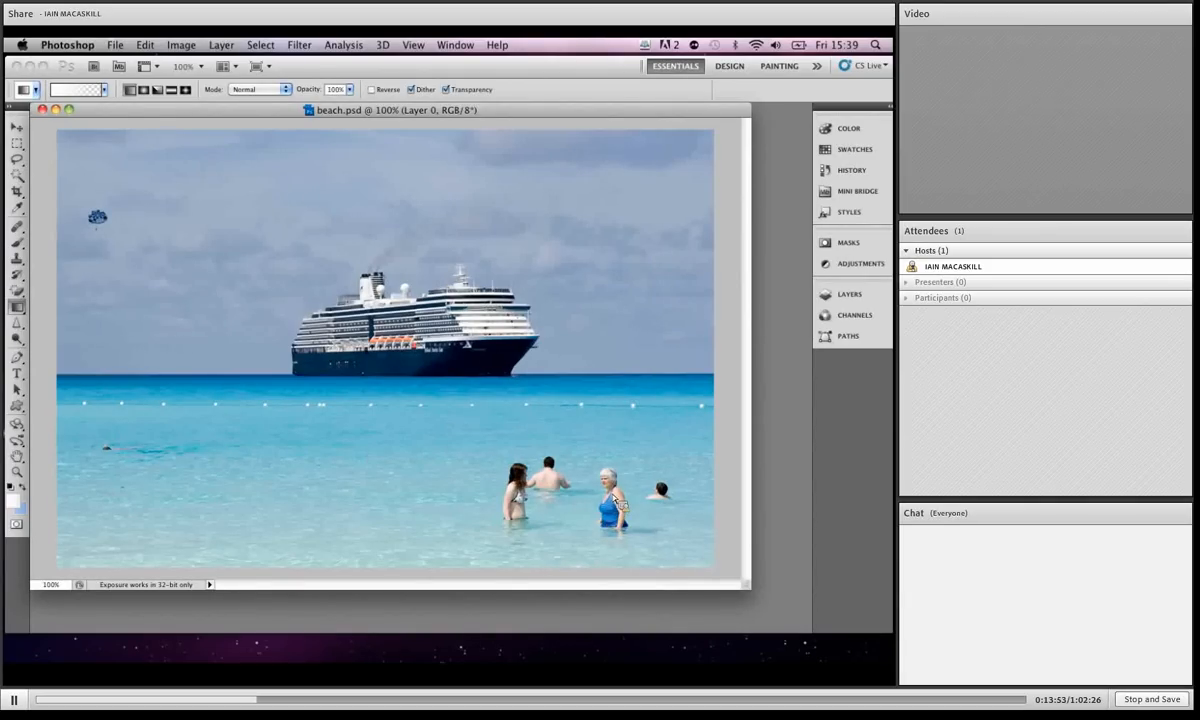
click(145, 45)
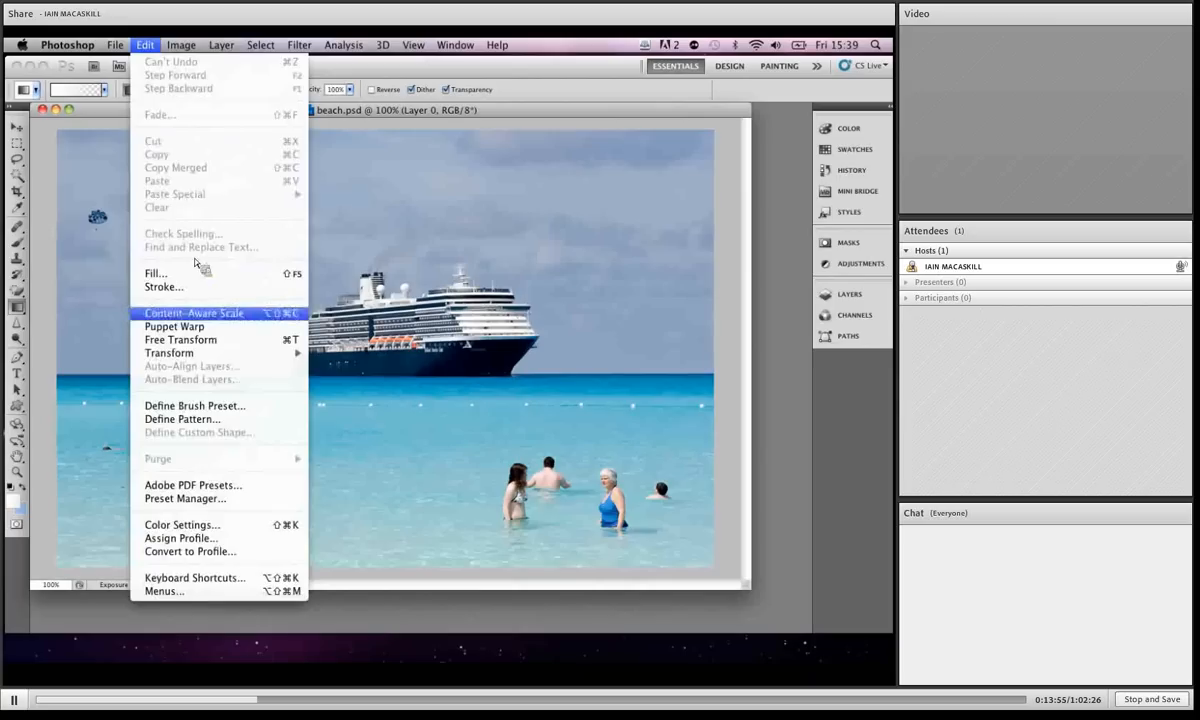
click(180, 296)
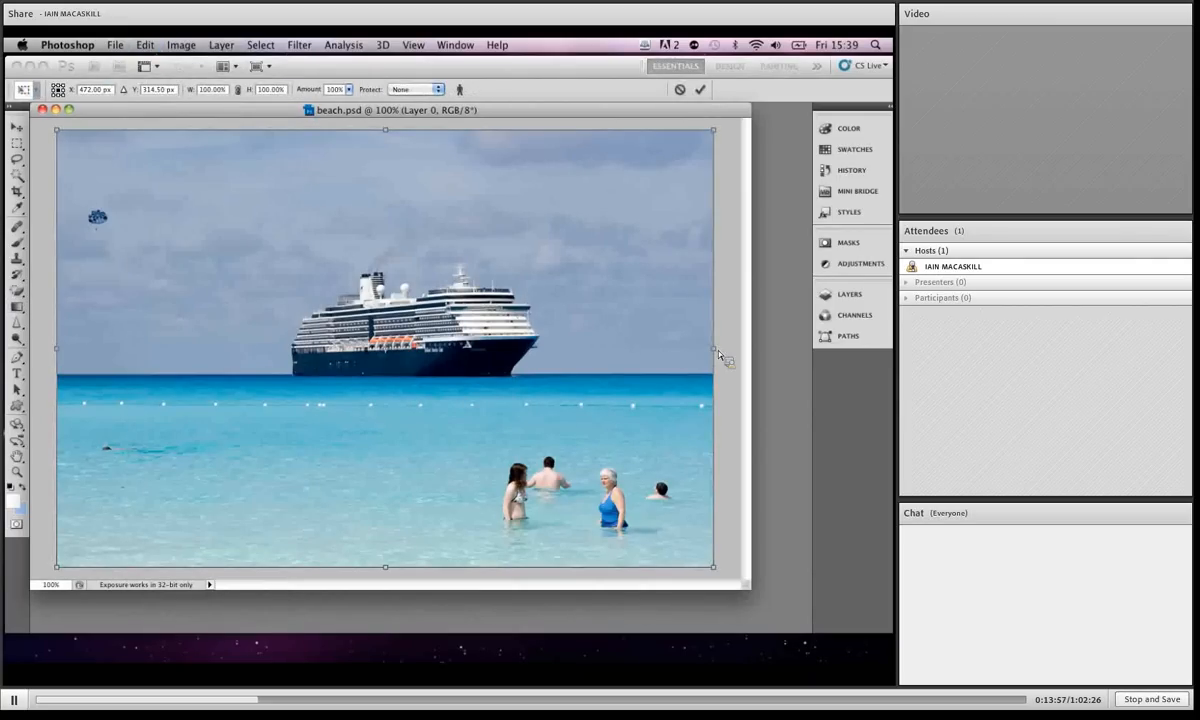
drag(714, 350, 331, 350)
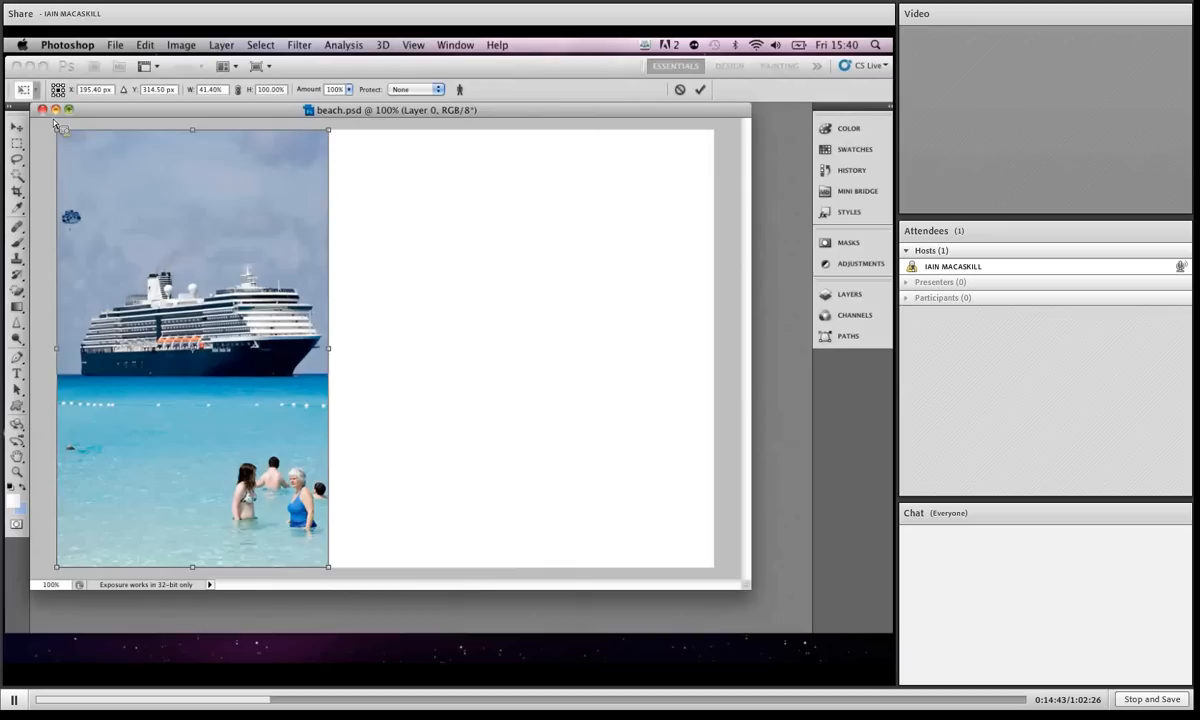
key(Escape)
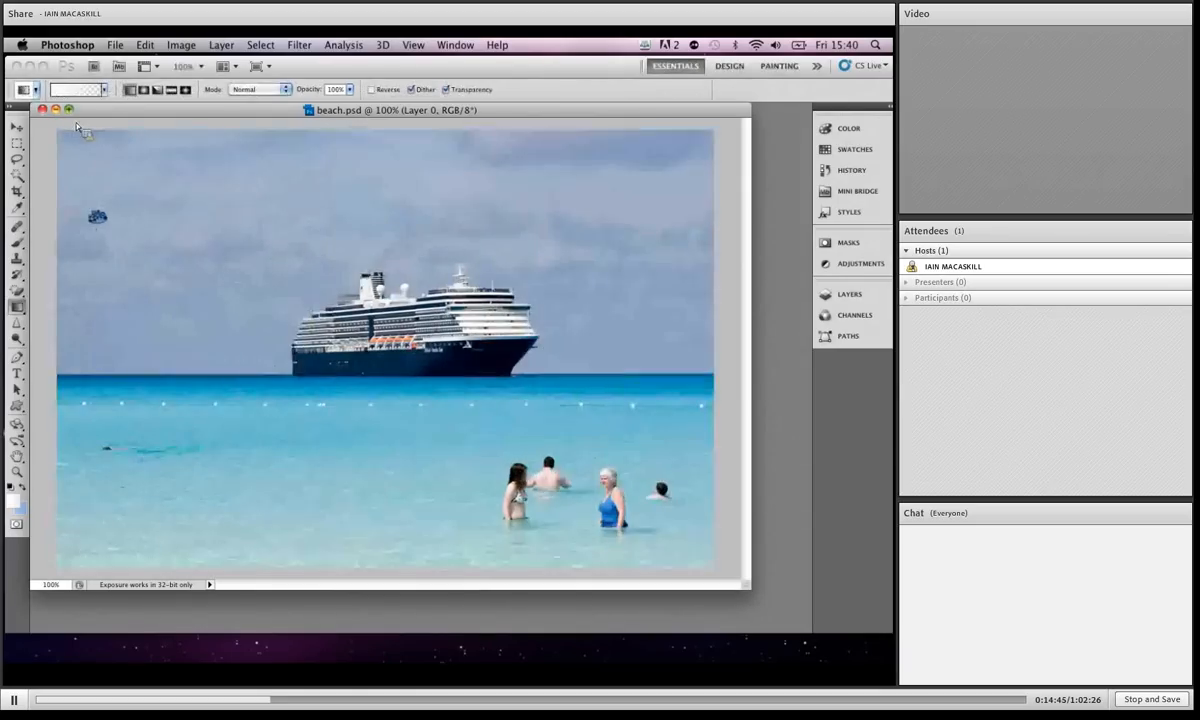
Step: Close beach.psd and browse to the Design Fiesta folder to open cattle.psd
click(43, 110)
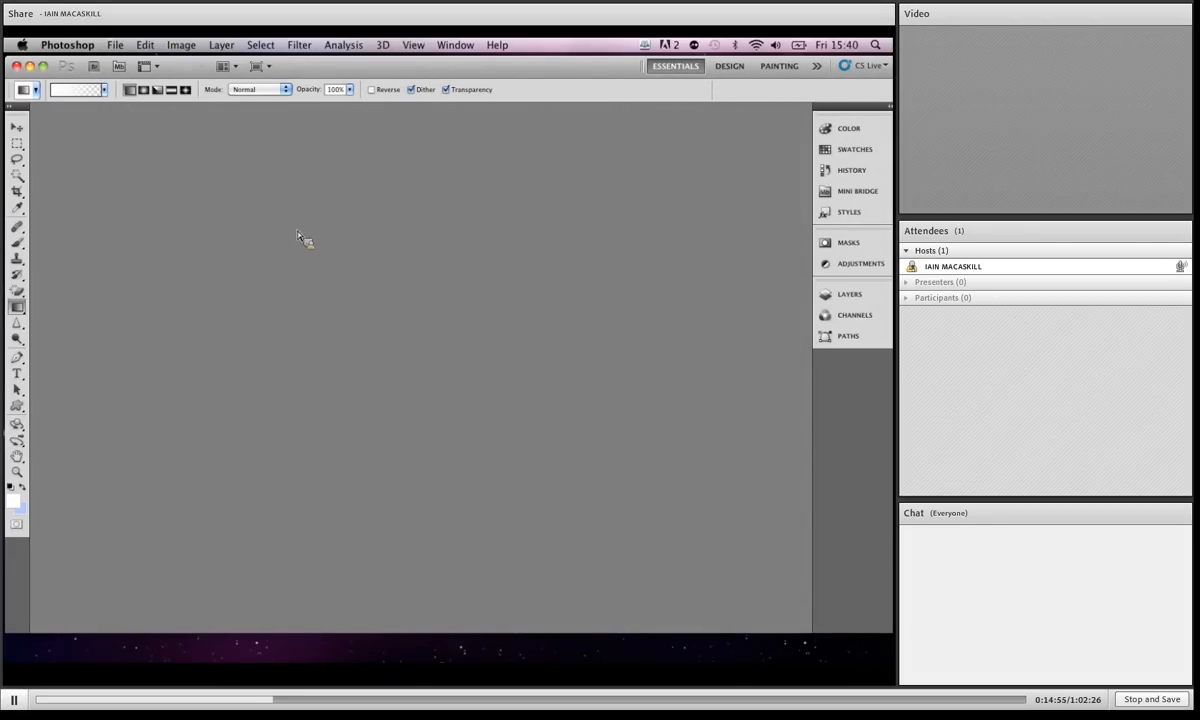
click(115, 45)
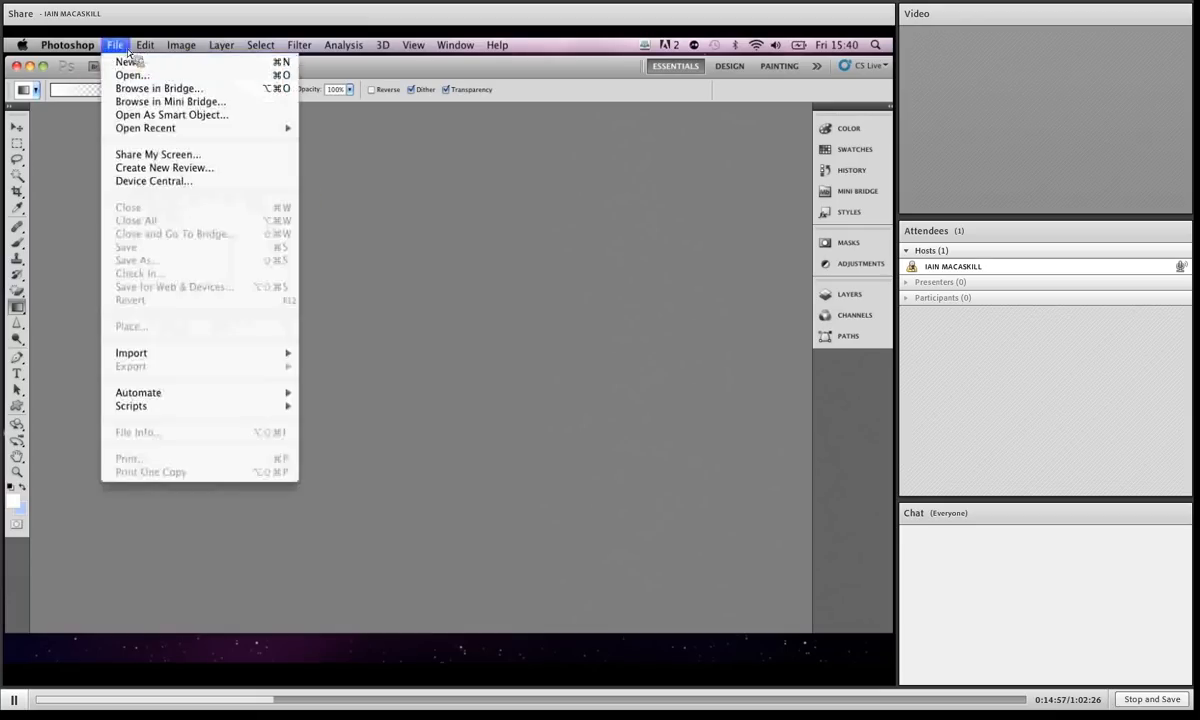
click(130, 76)
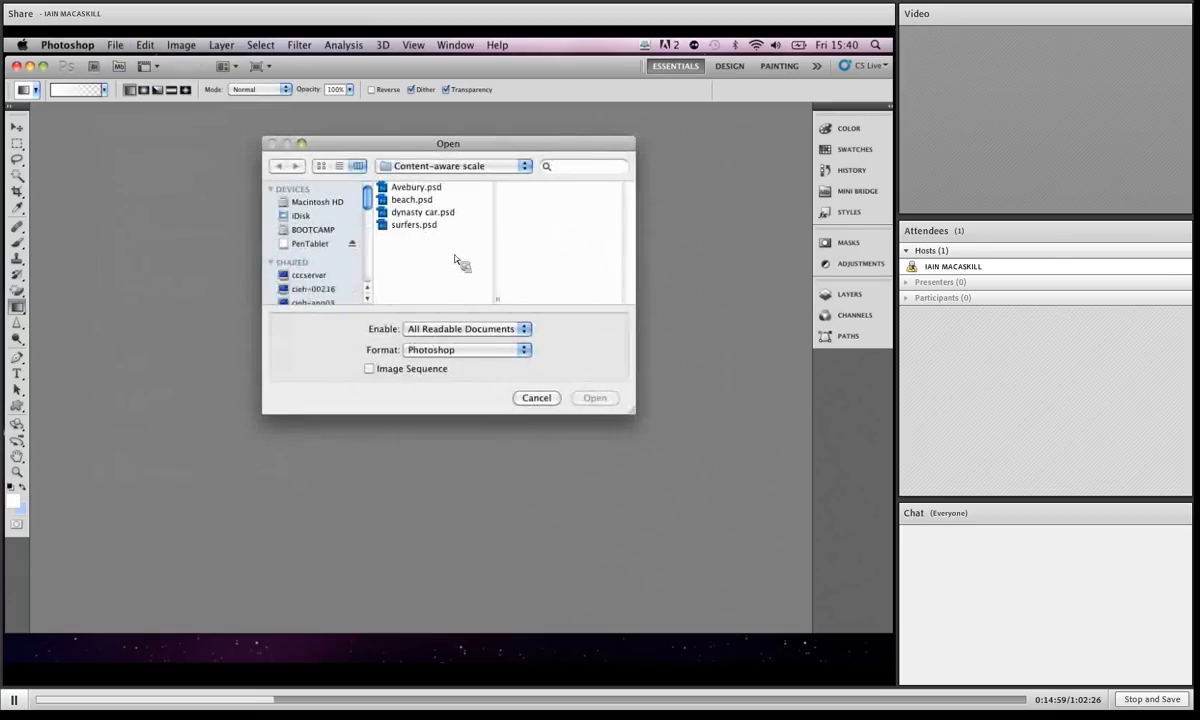
click(450, 166)
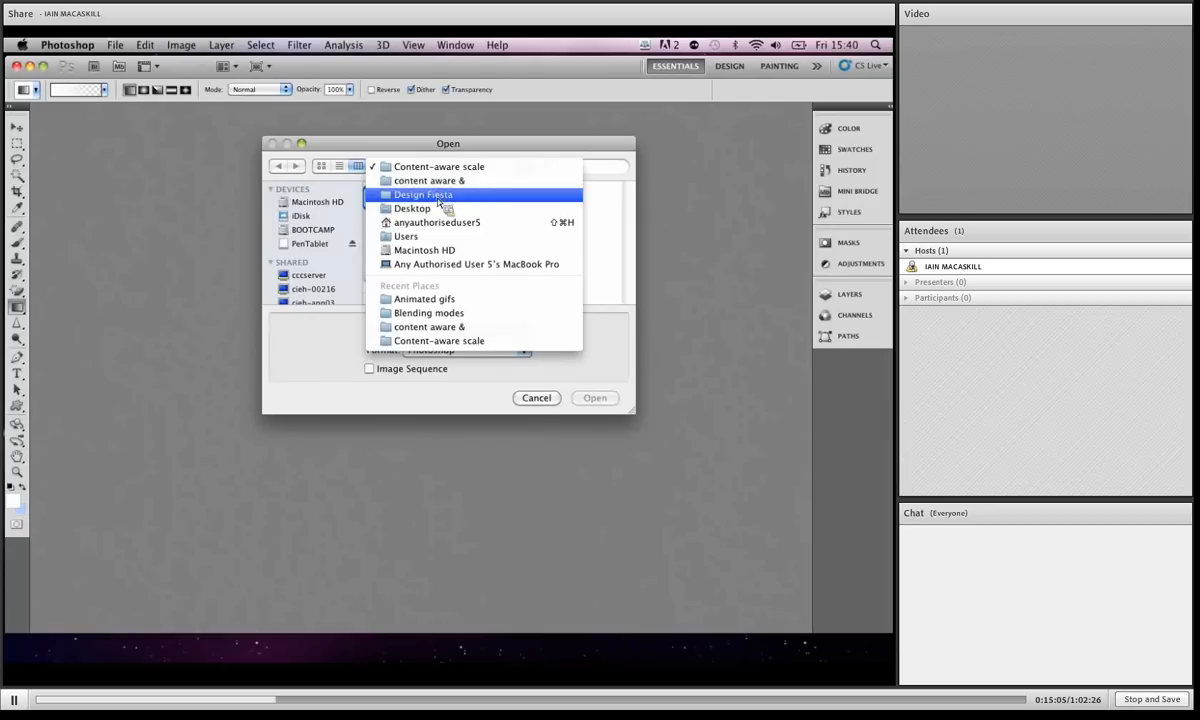
click(436, 200)
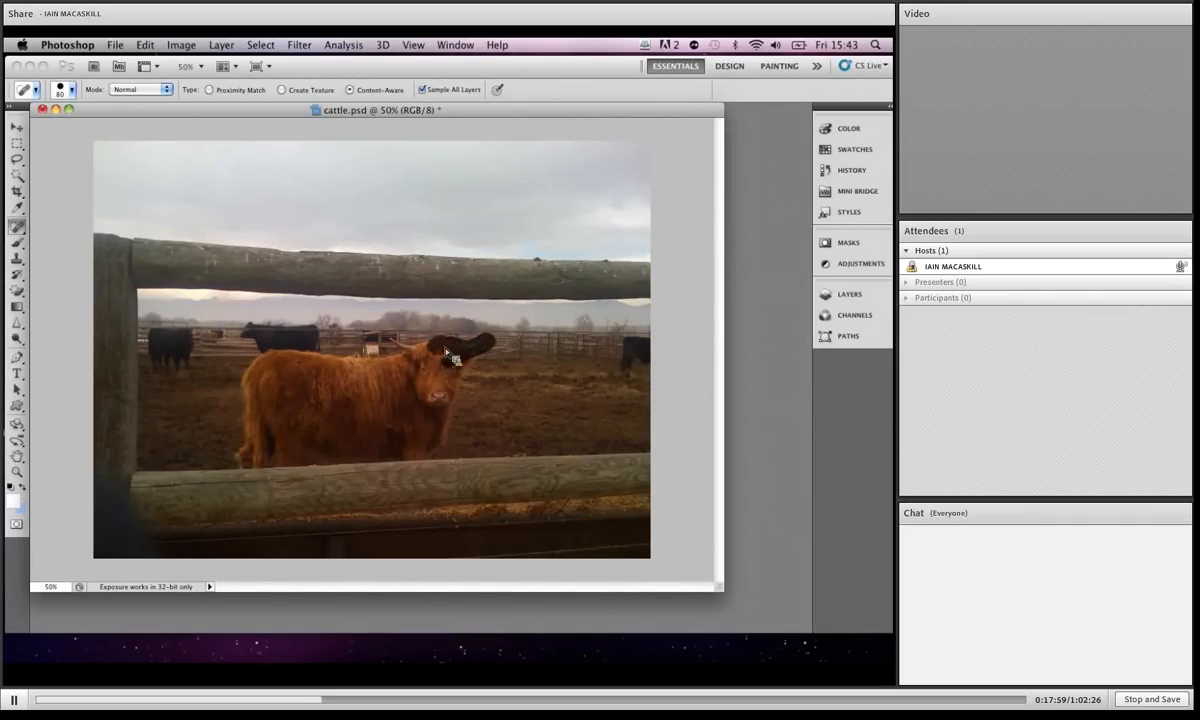
Step: Remove the brown cow from the cattle image with the Content-Aware Spot Healing Brush and close cattle.psd without saving
mouse_move(475, 360)
mouse_down()
mouse_move(427, 369)
mouse_move(385, 355)
mouse_move(400, 350)
mouse_move(395, 375)
mouse_move(265, 340)
mouse_move(245, 362)
mouse_move(250, 425)
mouse_move(232, 438)
mouse_move(253, 460)
mouse_move(372, 460)
mouse_move(420, 445)
mouse_move(422, 402)
mouse_move(400, 395)
mouse_move(410, 415)
mouse_move(313, 458)
mouse_move(258, 415)
mouse_move(265, 392)
mouse_move(373, 397)
mouse_move(319, 405)
mouse_move(298, 440)
mouse_up()
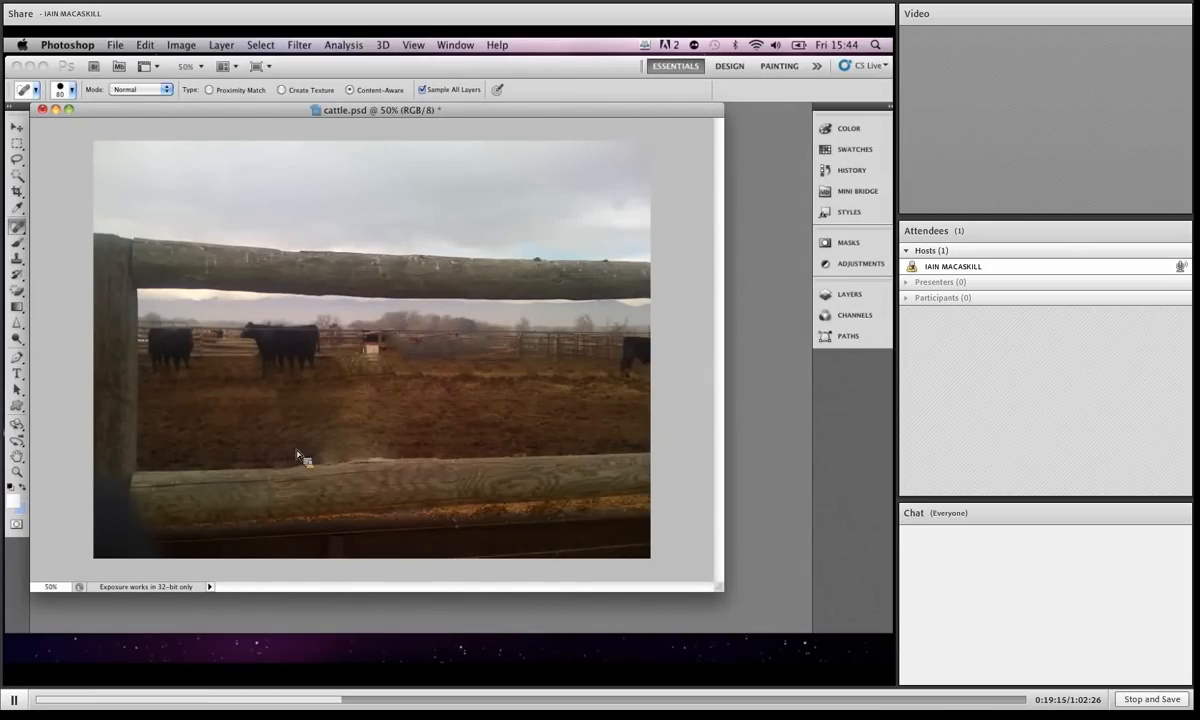
click(42, 109)
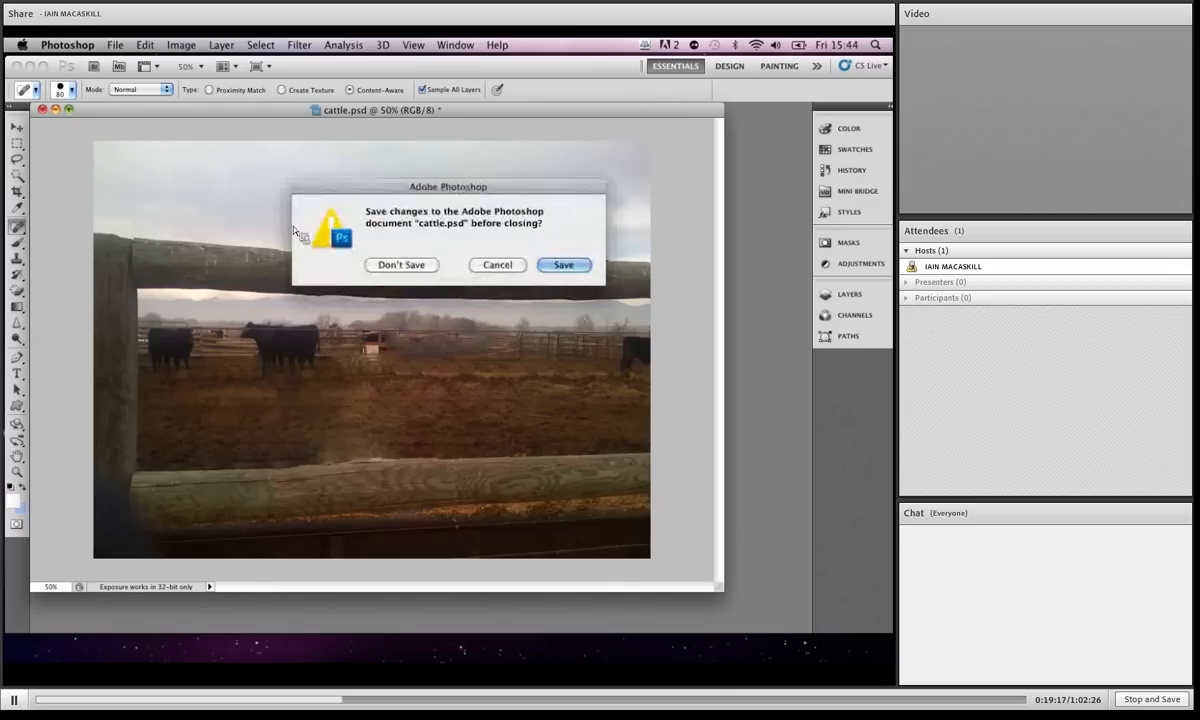
click(398, 266)
Step: Open baboon.jpg from the Content-aware heal folder and paint out the wire across the baboon's chest with Content-Aware Spot Healing
click(115, 45)
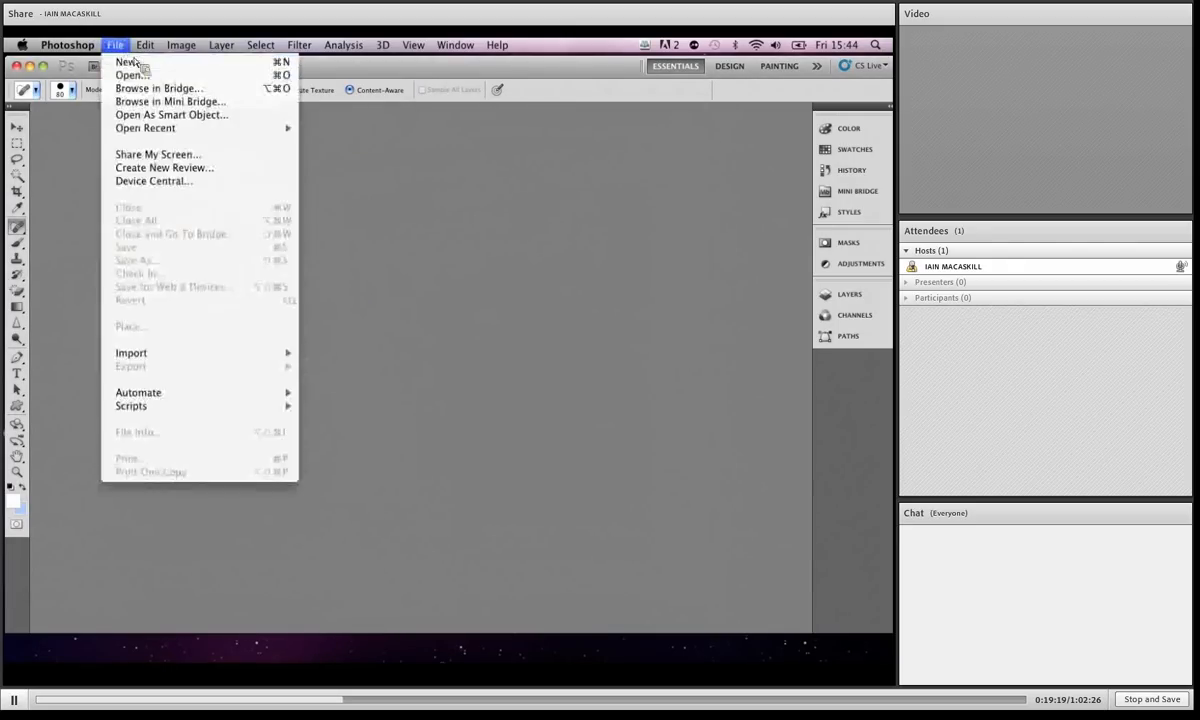
click(146, 77)
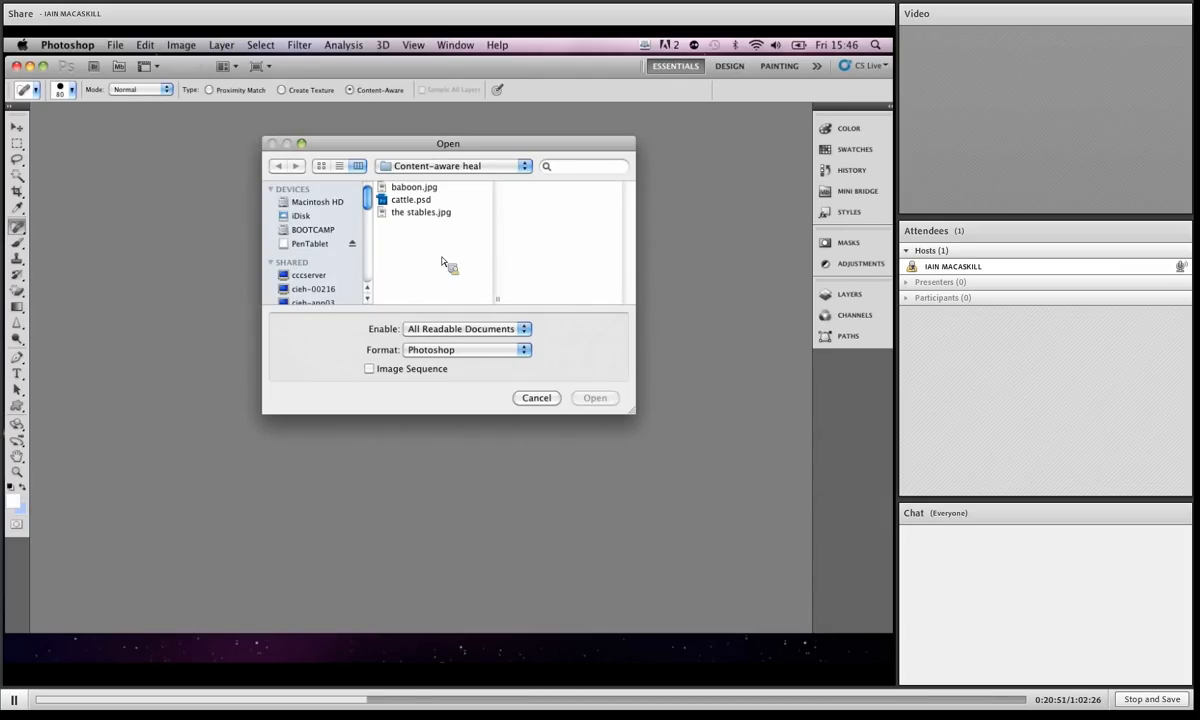
double_click(405, 199)
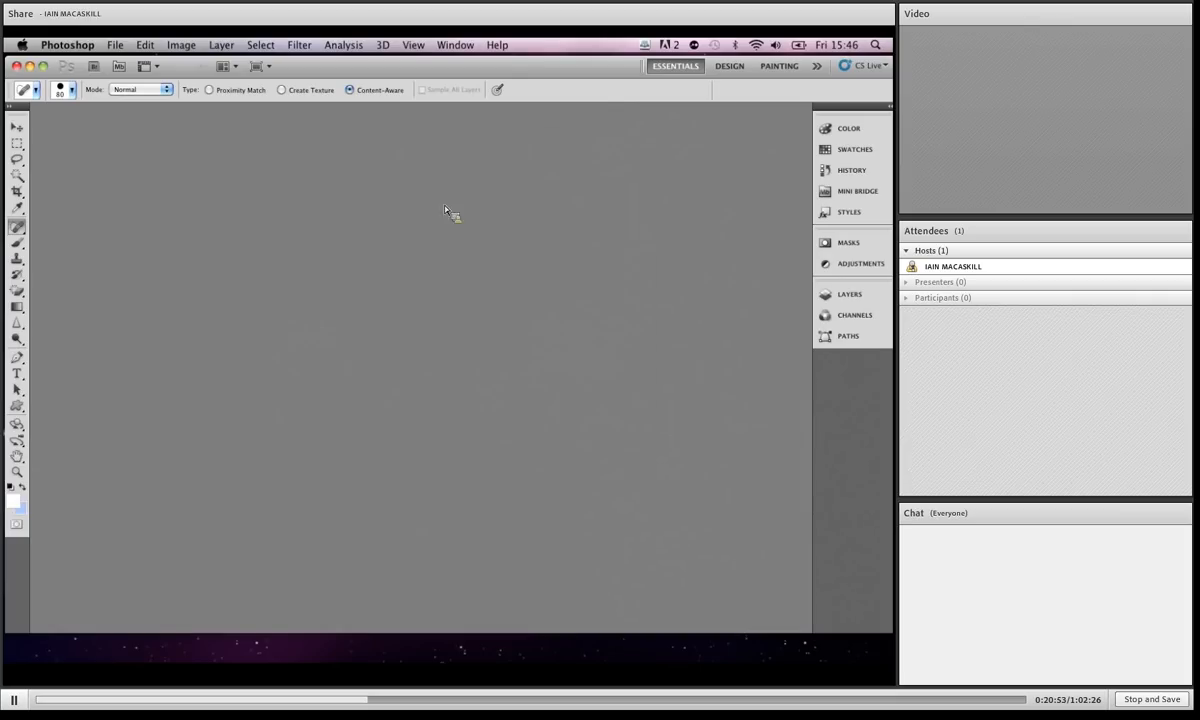
drag(323, 505, 589, 575)
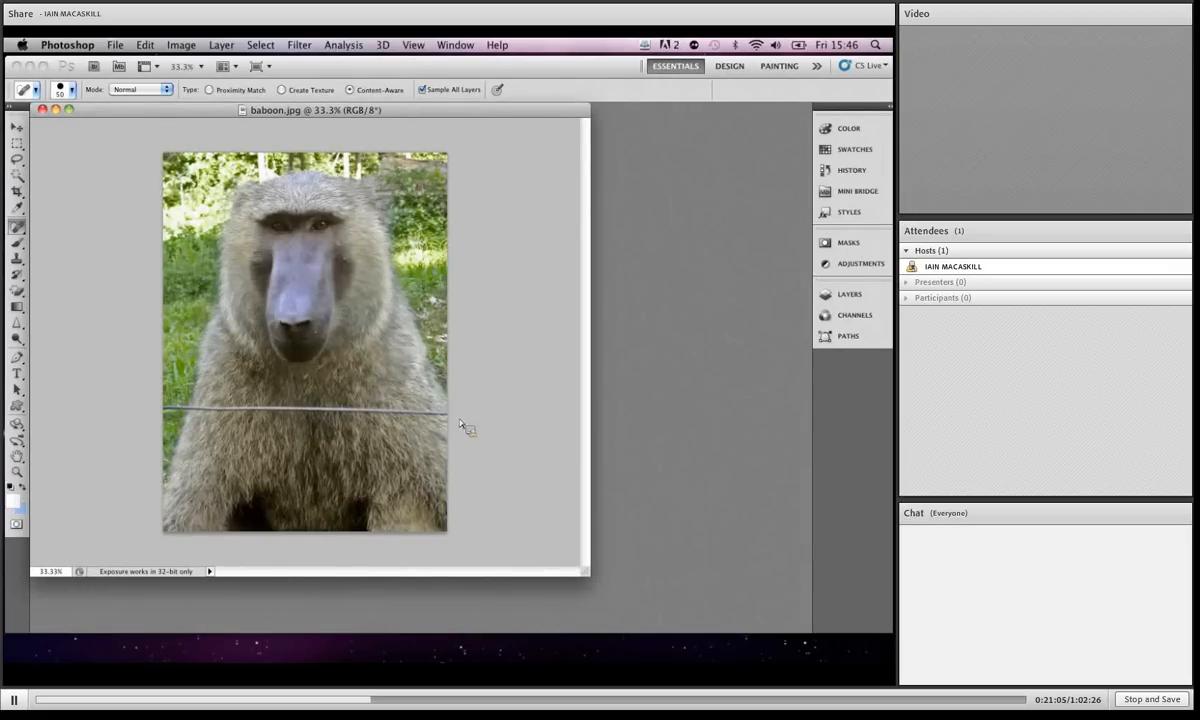
mouse_move(452, 417)
mouse_down()
mouse_move(205, 416)
mouse_move(239, 414)
mouse_move(162, 409)
mouse_move(125, 369)
mouse_up()
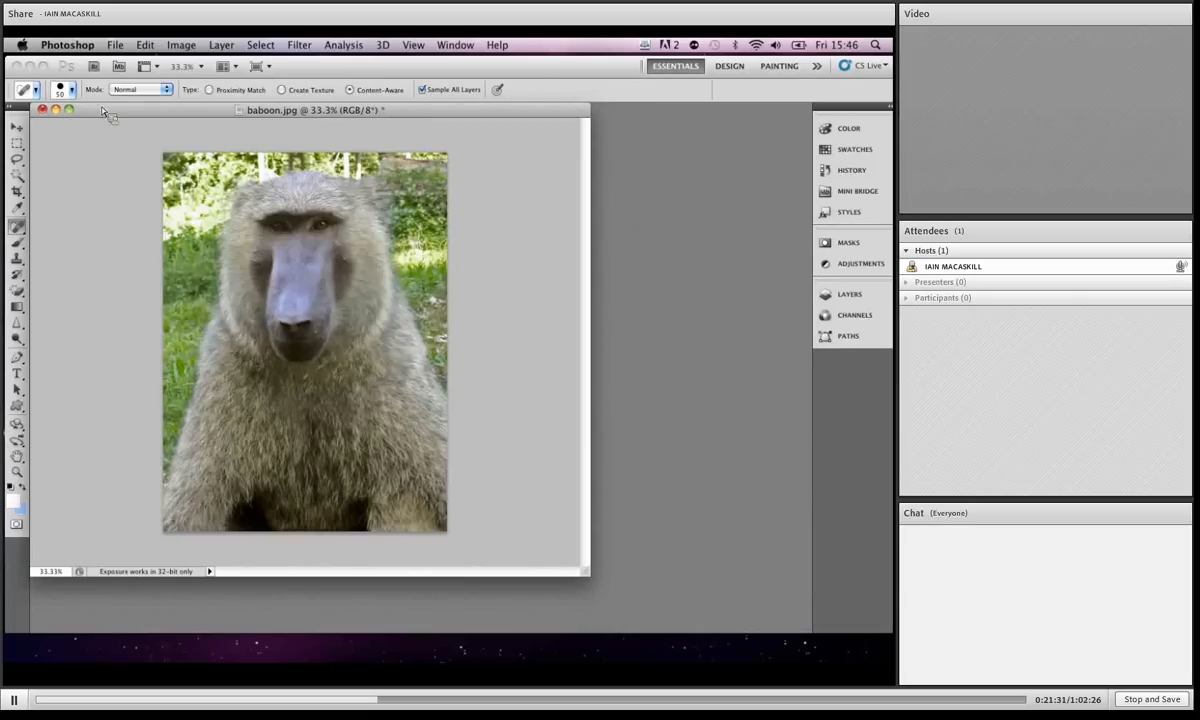
Step: Close baboon.jpg without saving, open the stables.jpg and enlarge its document window
click(42, 108)
click(410, 266)
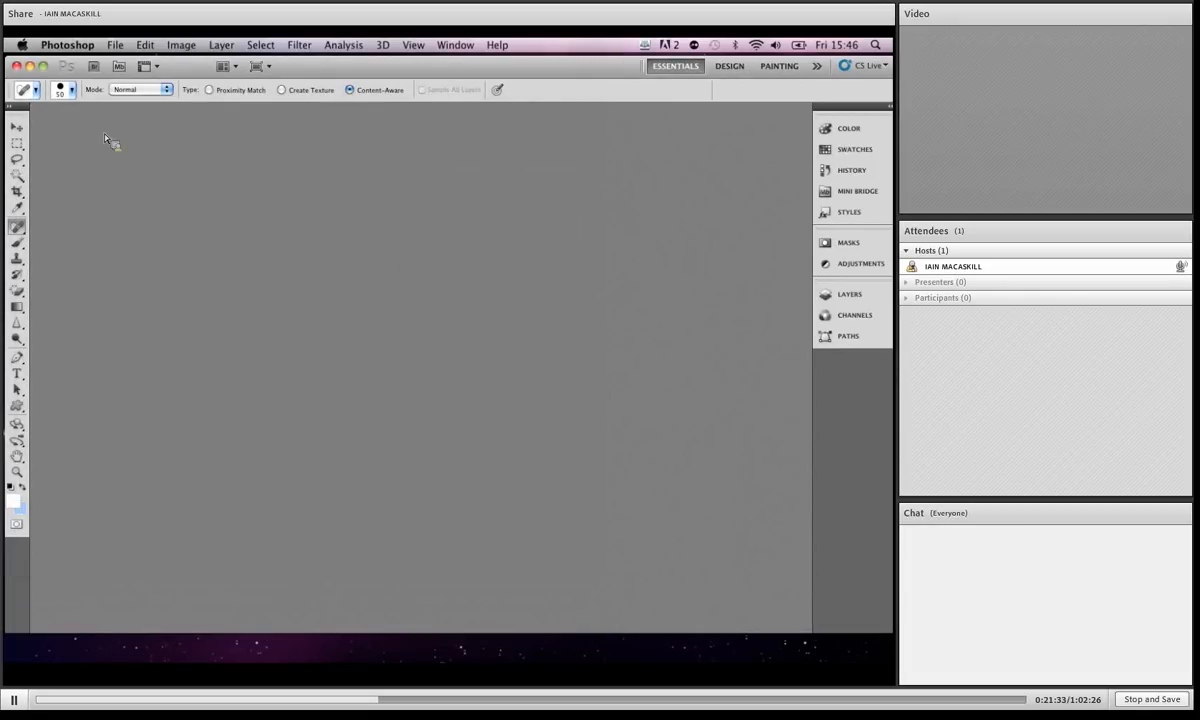
click(114, 47)
click(125, 75)
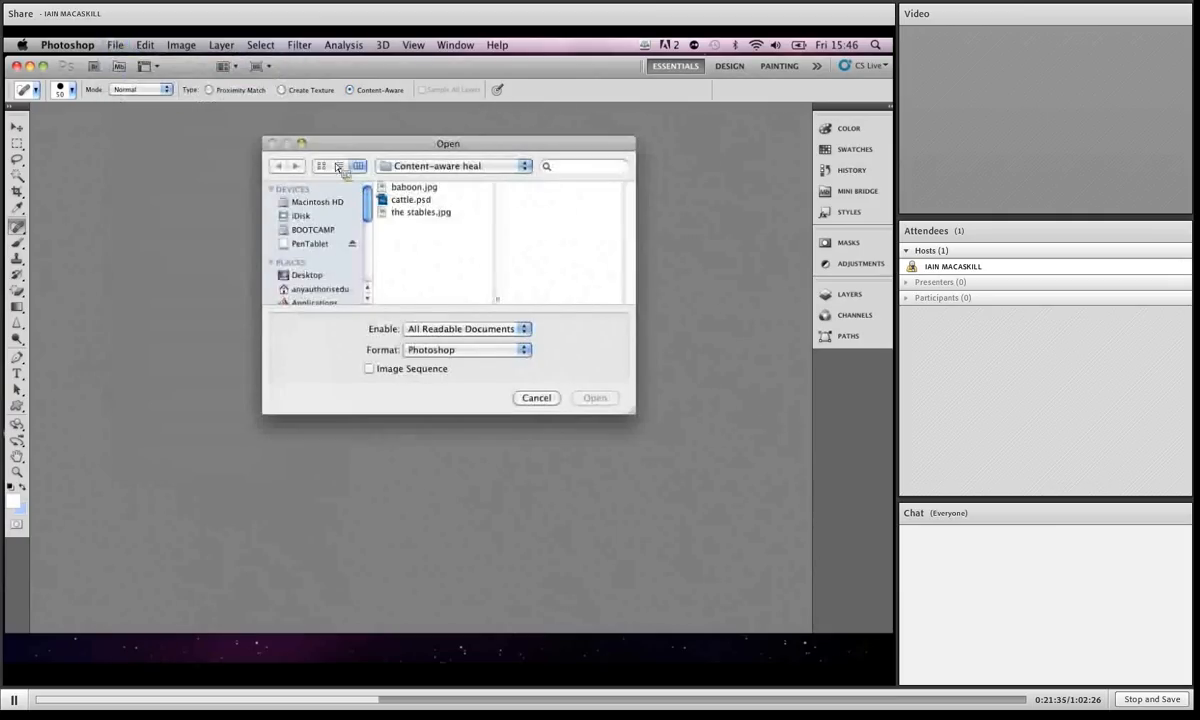
click(412, 213)
double_click(410, 214)
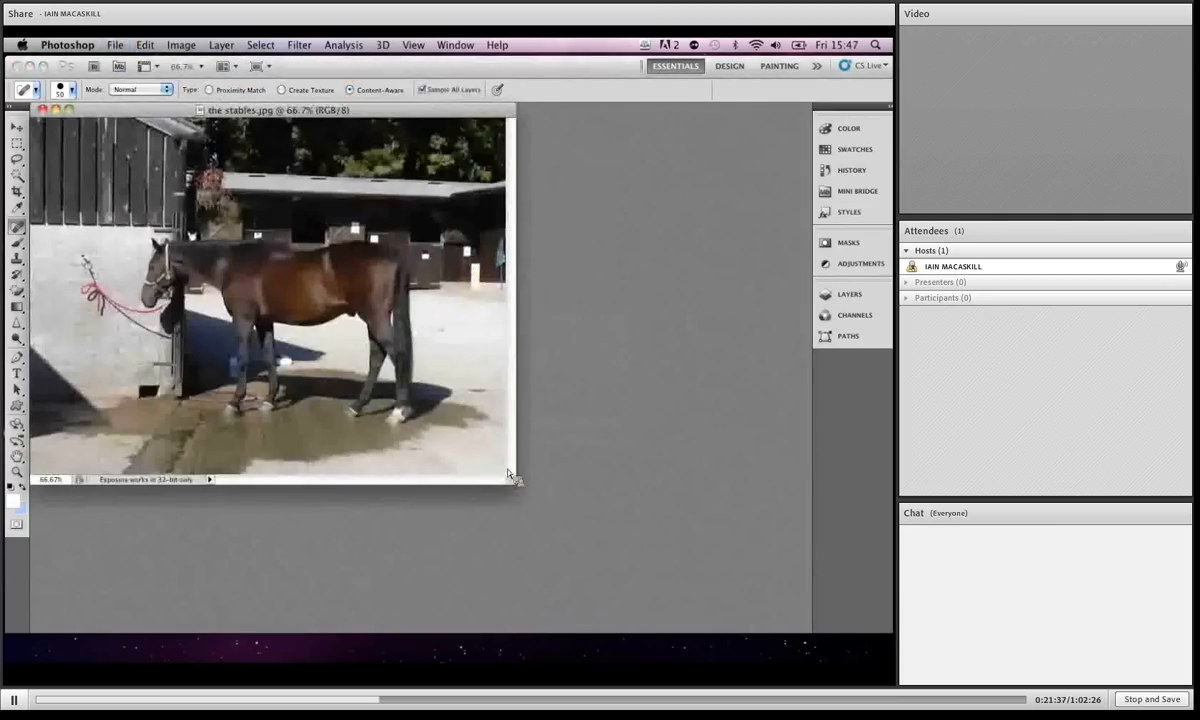
drag(521, 493, 772, 611)
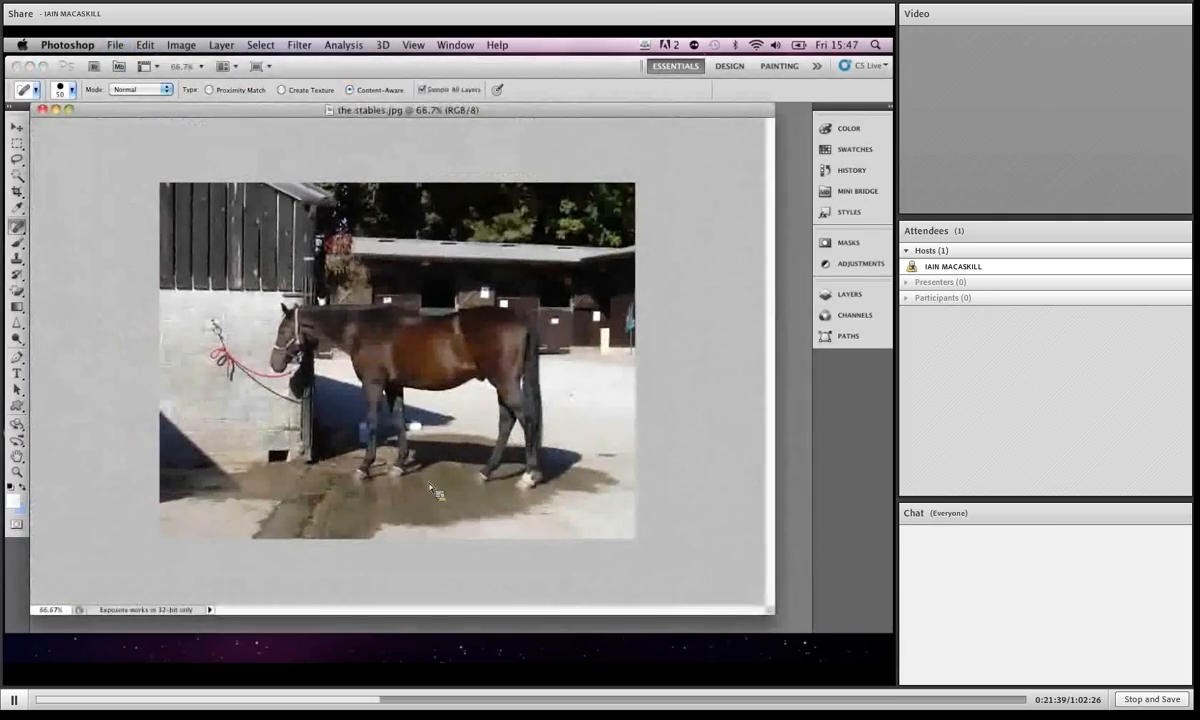
Step: Remove the wall ring, the red and black ropes and the clip under the horse's chin using a 9 px Content-Aware Spot Healing Brush
right_click(193, 307)
key(super+space)
key(super+space)
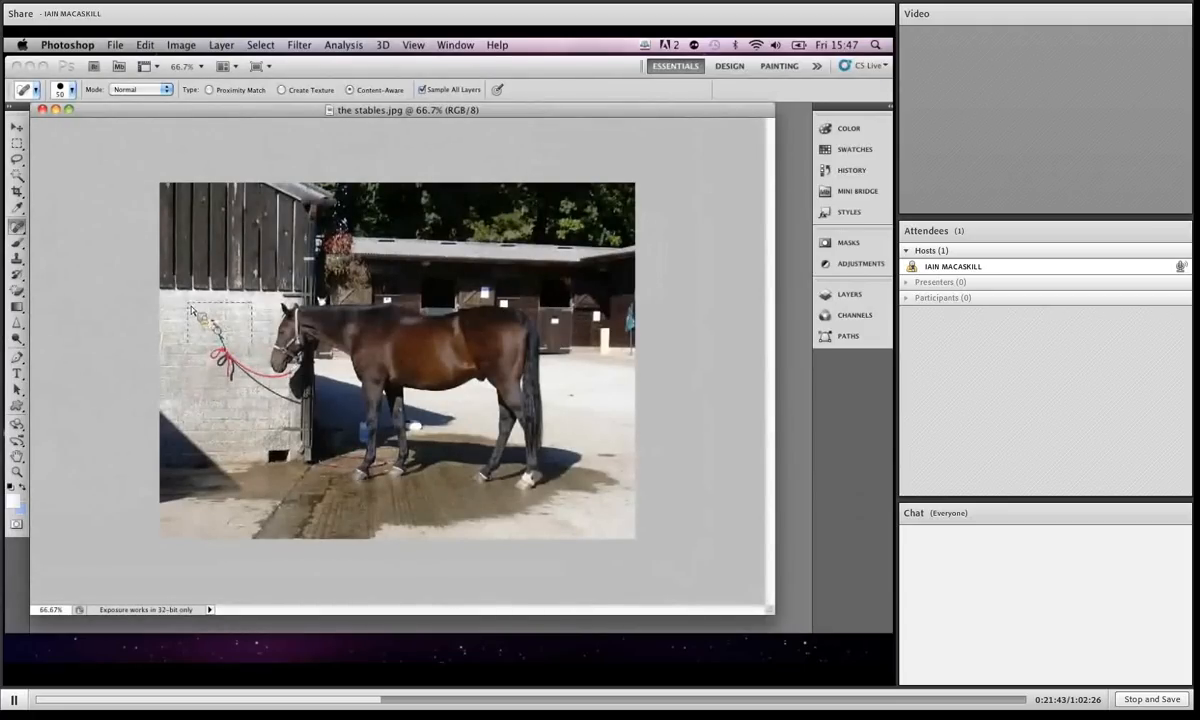
drag(185, 293, 357, 427)
key(bracketleft)
key(bracketleft)
key(bracketleft)
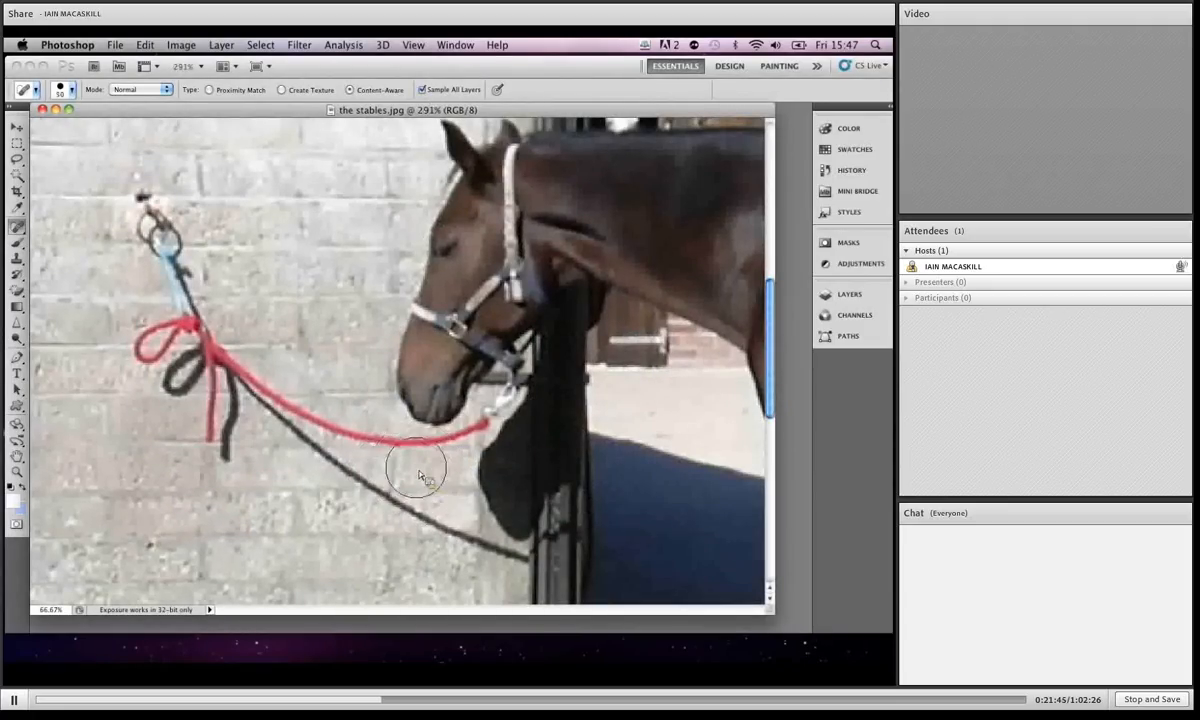
key(bracketleft)
key(bracketleft)
click(160, 232)
click(512, 394)
mouse_move(514, 394)
mouse_down()
mouse_move(481, 438)
mouse_move(491, 432)
mouse_move(396, 444)
mouse_move(313, 422)
mouse_move(180, 326)
mouse_move(137, 350)
mouse_move(153, 368)
mouse_move(188, 318)
mouse_move(192, 280)
mouse_move(171, 226)
mouse_move(146, 209)
mouse_move(147, 240)
mouse_move(167, 251)
mouse_move(204, 348)
mouse_move(173, 389)
mouse_move(218, 392)
mouse_move(205, 405)
mouse_move(209, 434)
mouse_move(214, 385)
mouse_move(231, 431)
mouse_move(236, 400)
mouse_move(272, 405)
mouse_move(344, 473)
mouse_move(447, 531)
mouse_move(546, 561)
mouse_move(586, 541)
mouse_up()
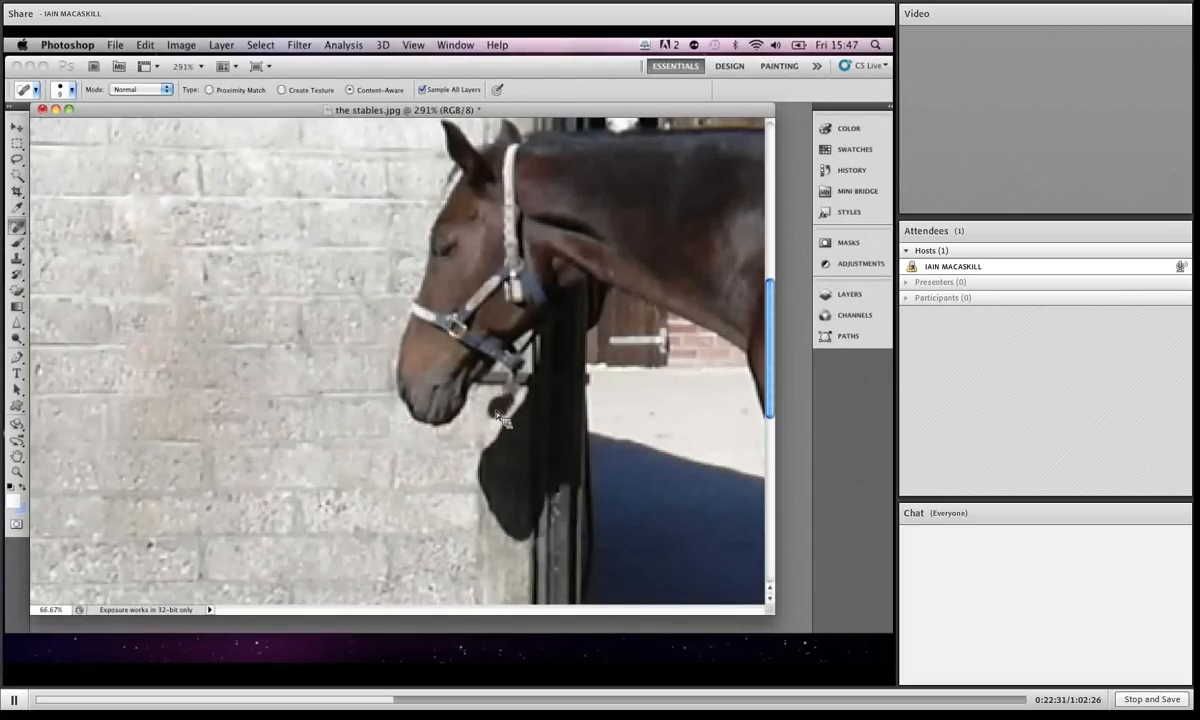
drag(518, 391, 500, 405)
Step: Close the stables.jpg without saving, then open elephants.psd from the Content-aware fill folder and enlarge its document window
click(42, 109)
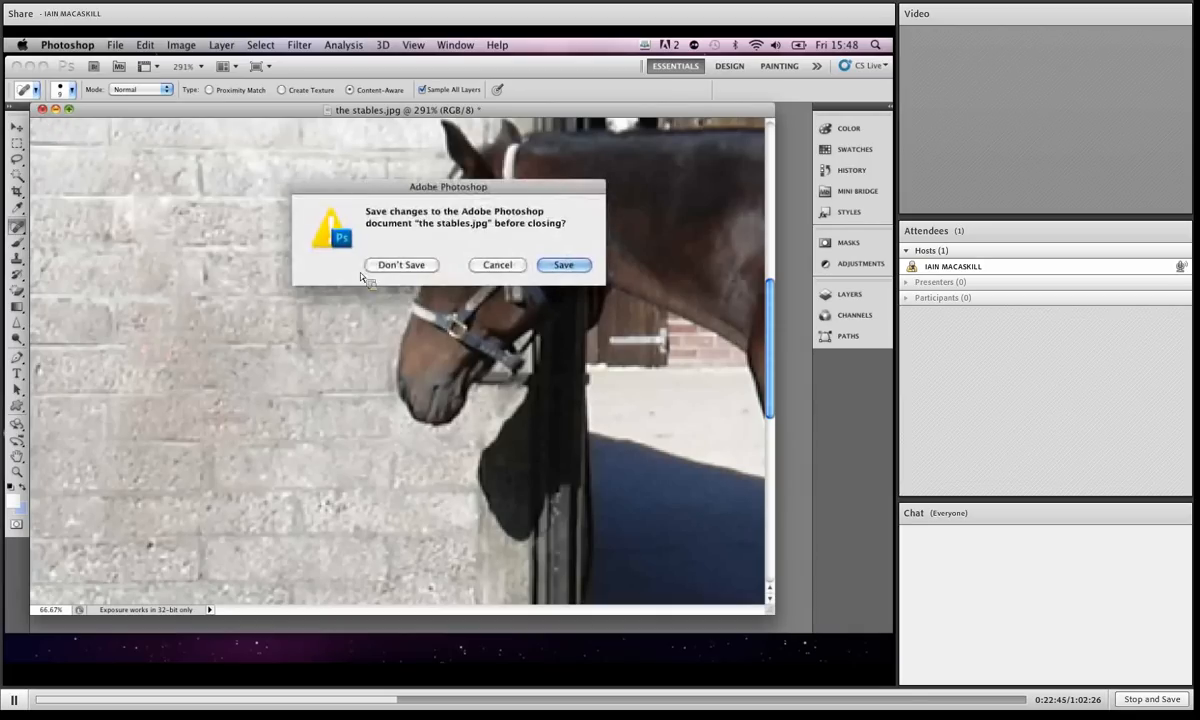
click(405, 265)
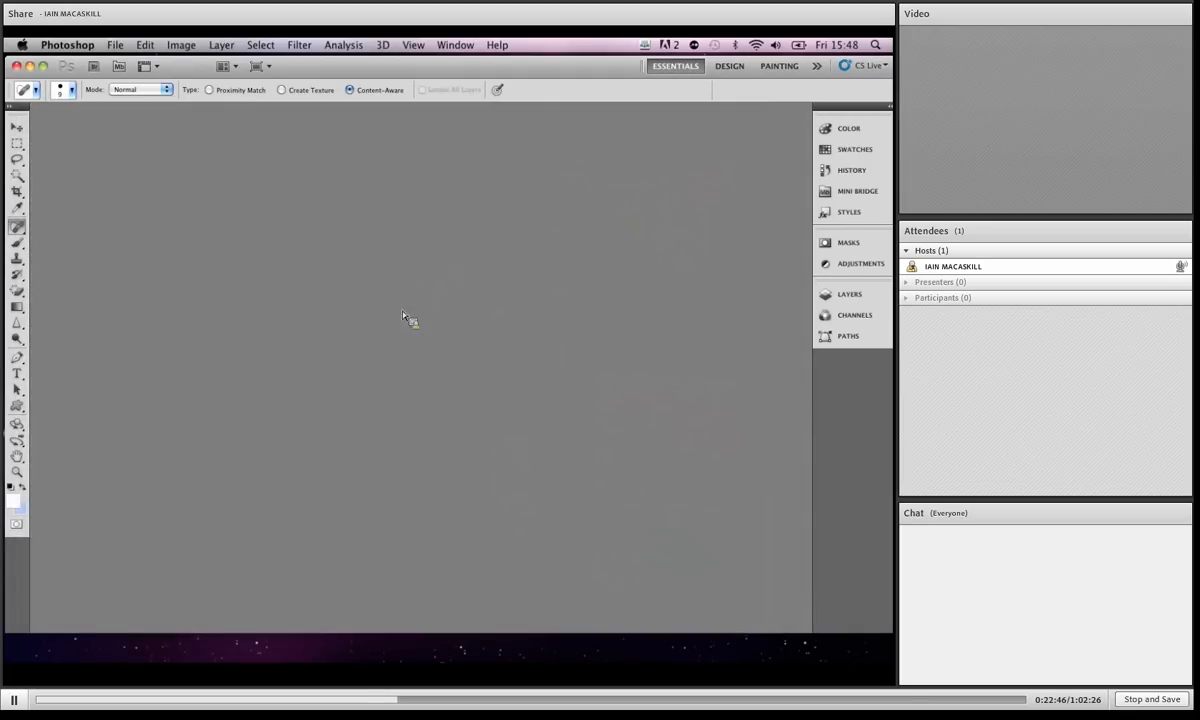
click(115, 45)
click(137, 77)
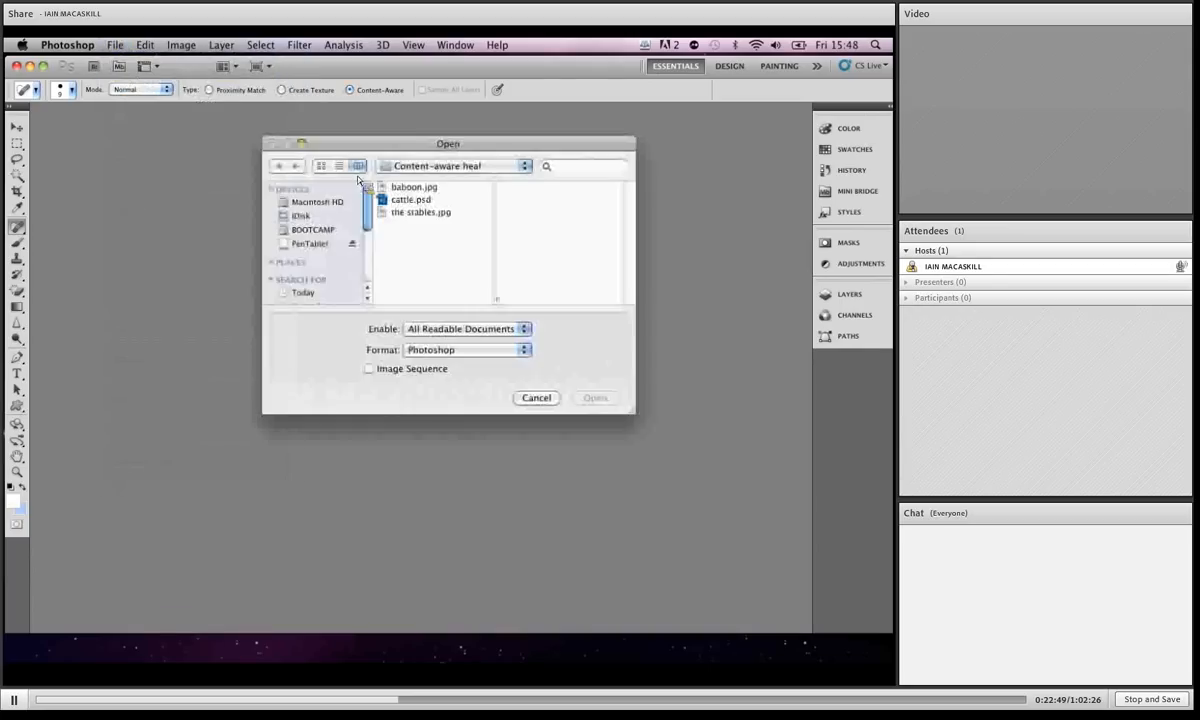
click(455, 166)
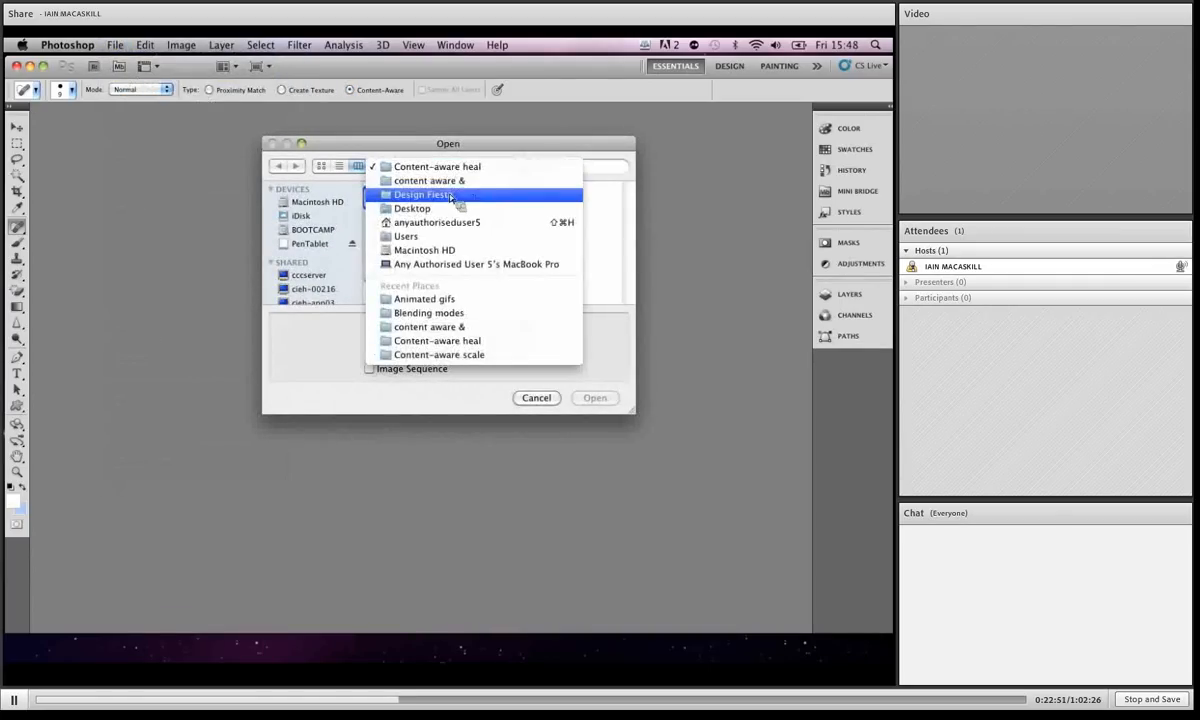
click(430, 180)
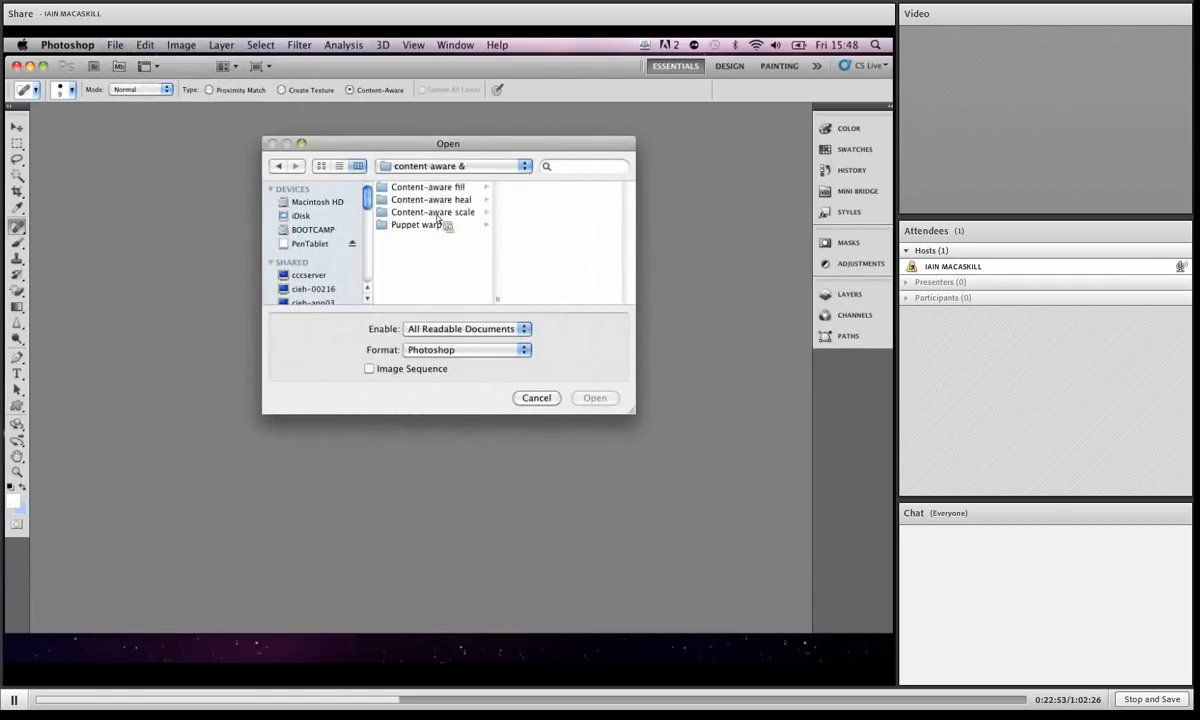
click(415, 187)
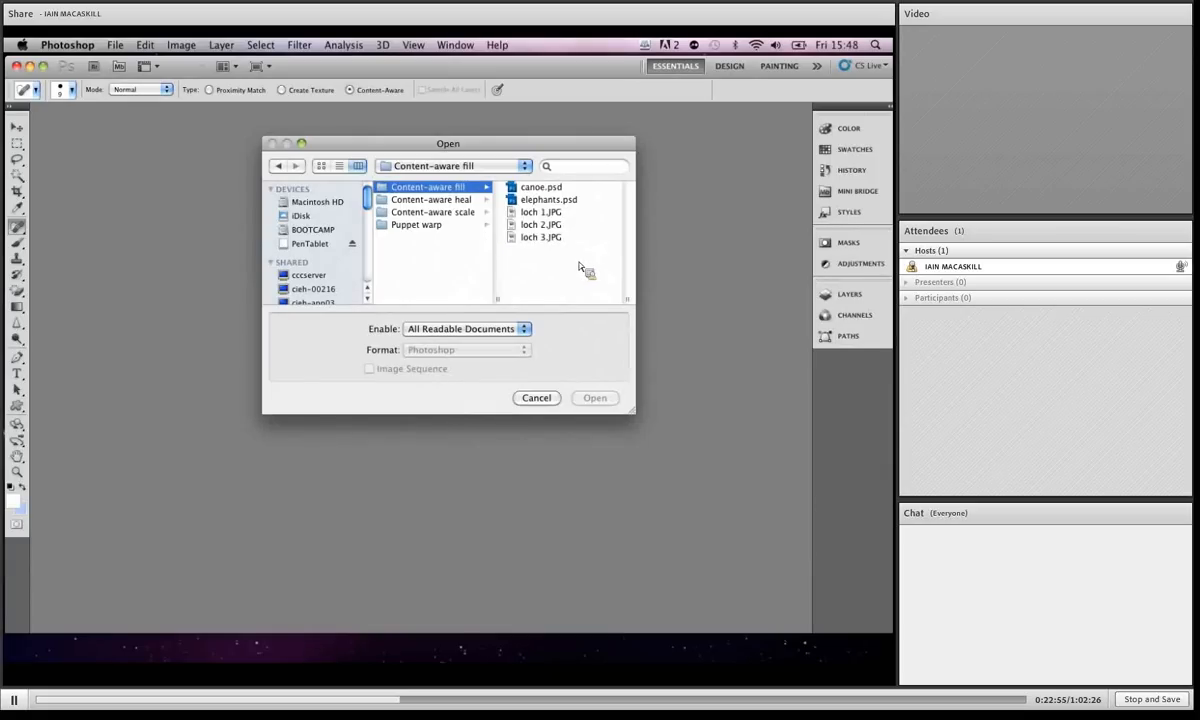
click(535, 201)
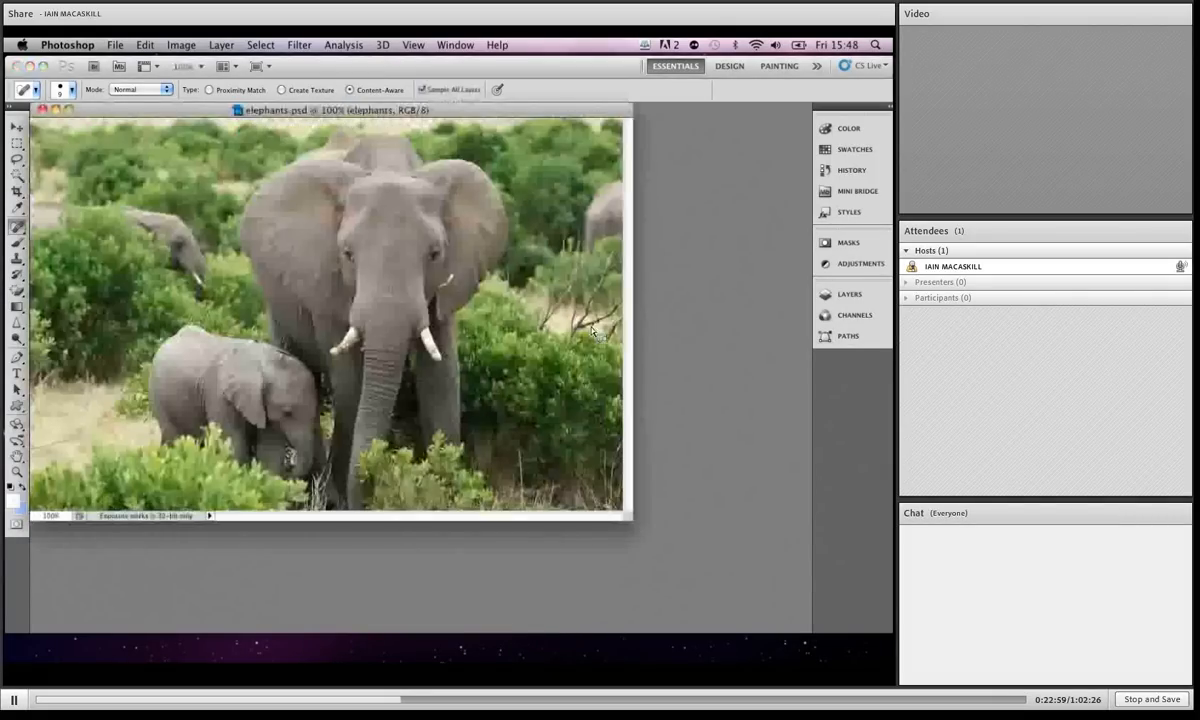
drag(642, 521, 766, 602)
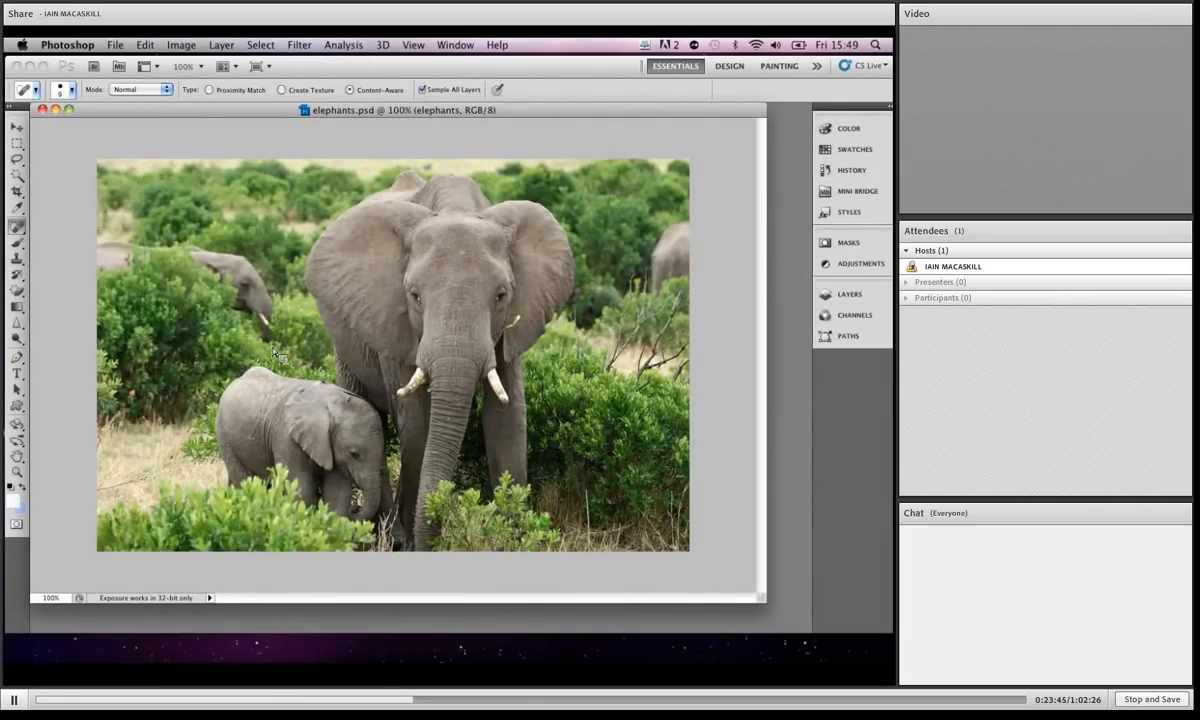
Step: Lasso the background elephant near the image's left edge, replace it with a Content-Aware fill at 100% opacity, and deselect
key(l)
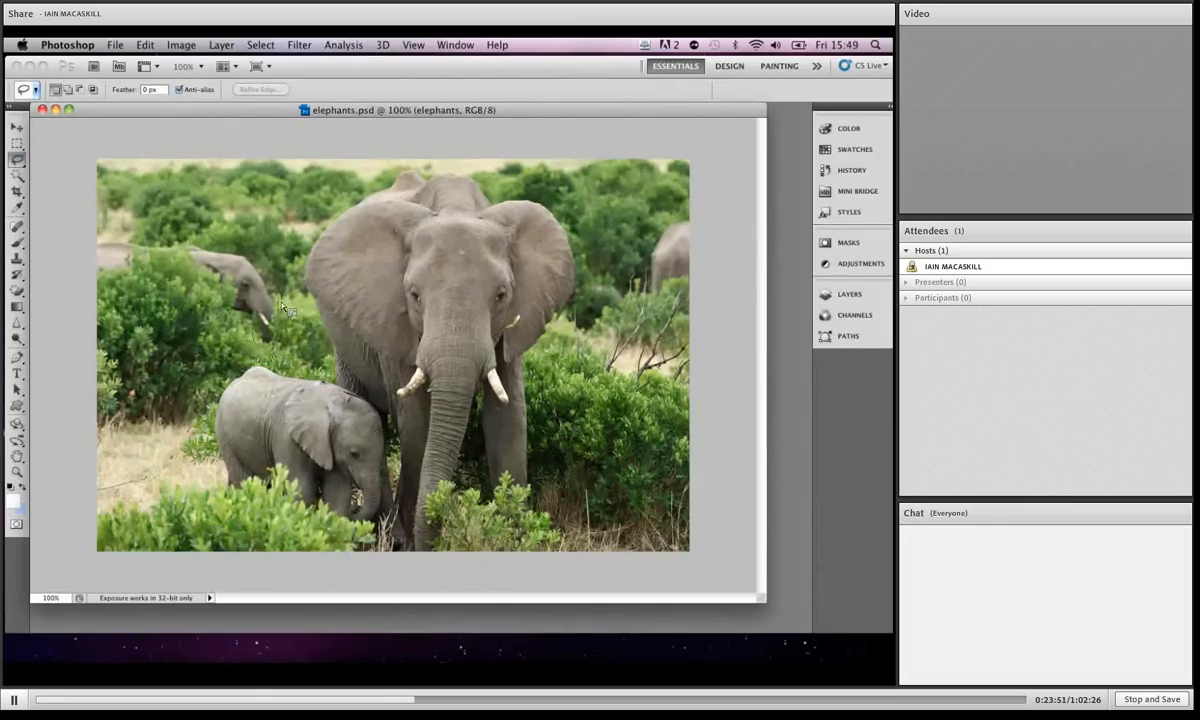
mouse_move(268, 277)
mouse_down()
mouse_move(246, 248)
mouse_move(144, 238)
mouse_up()
drag(215, 305, 99, 283)
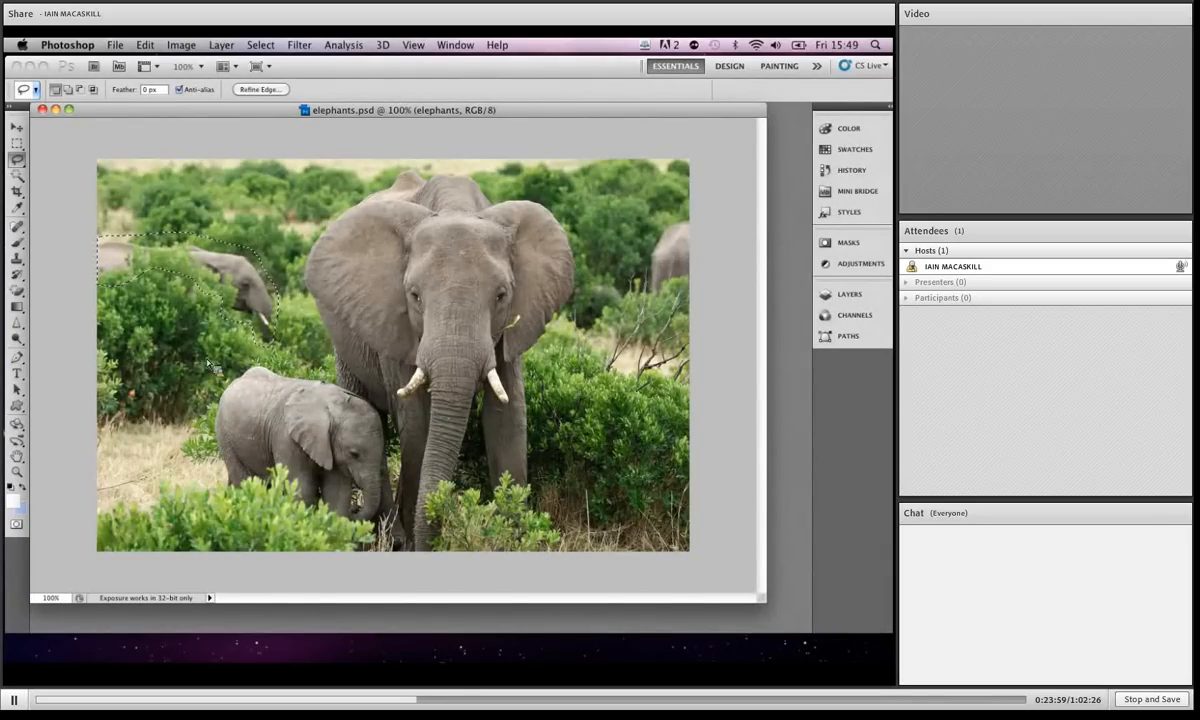
click(145, 45)
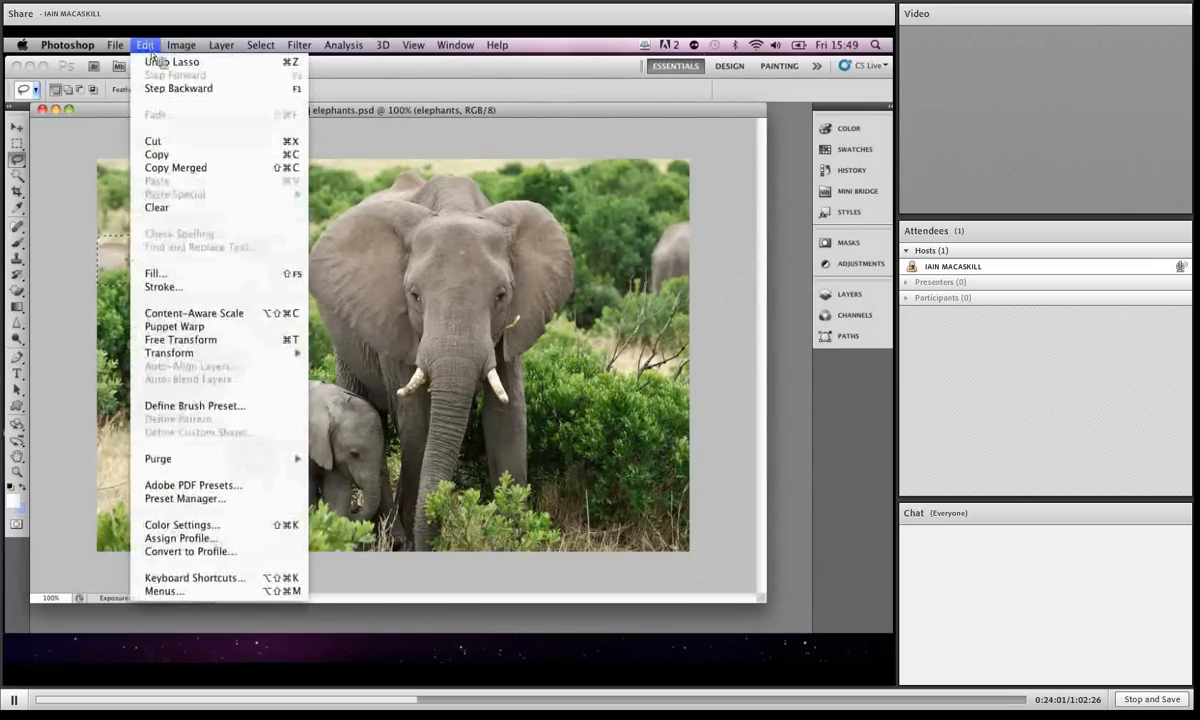
click(196, 275)
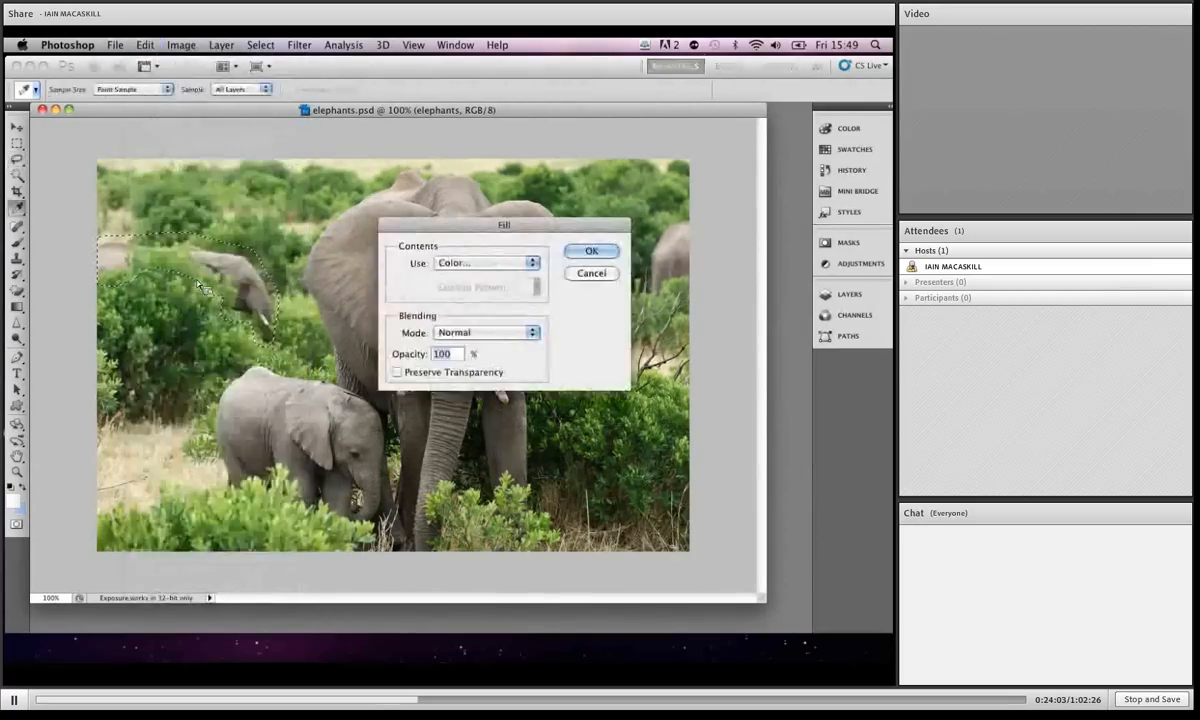
click(455, 264)
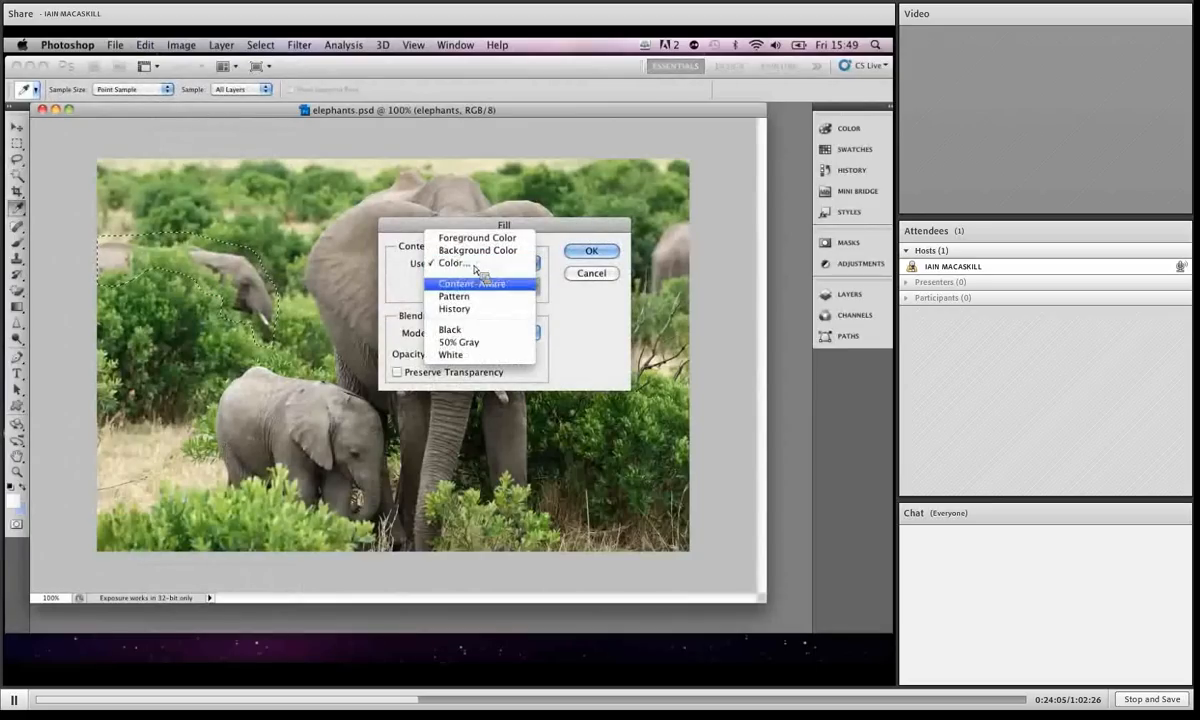
click(475, 279)
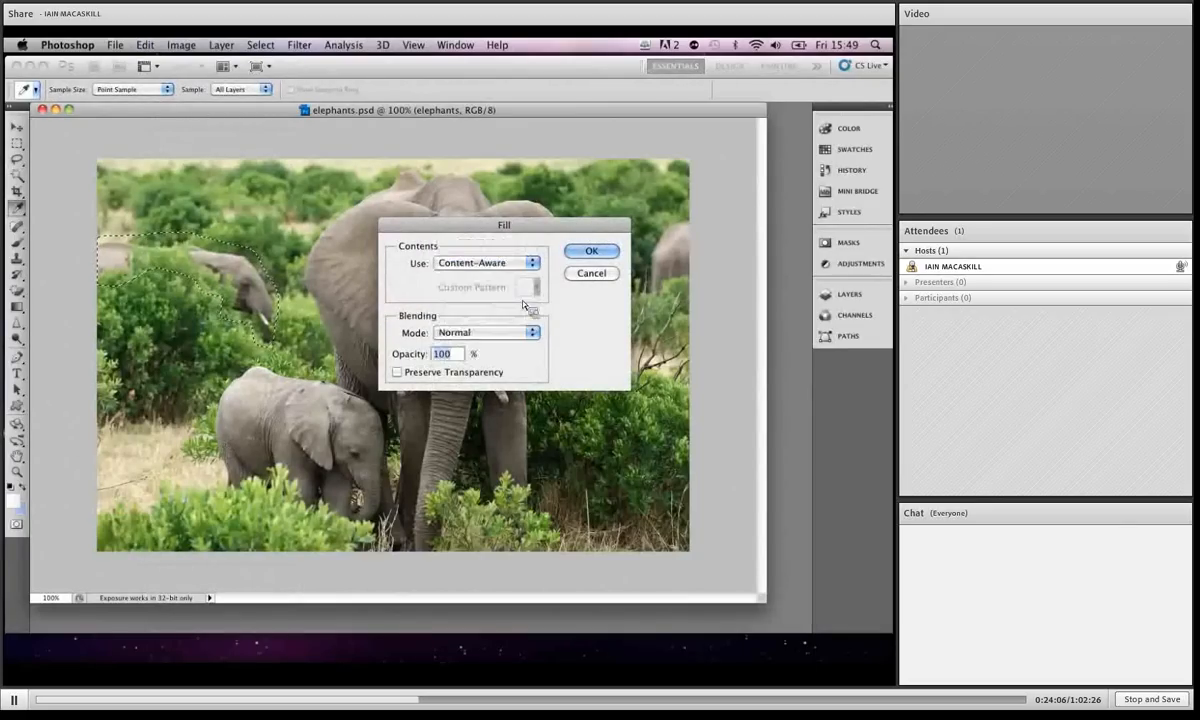
click(591, 251)
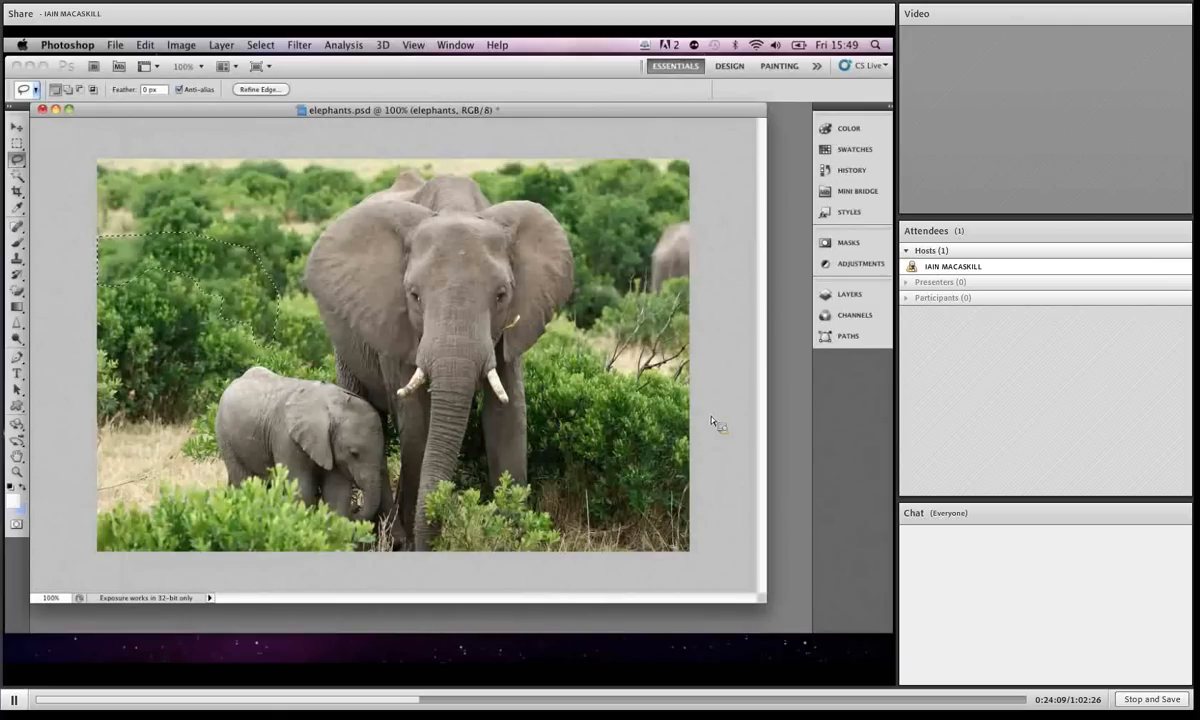
key(super+d)
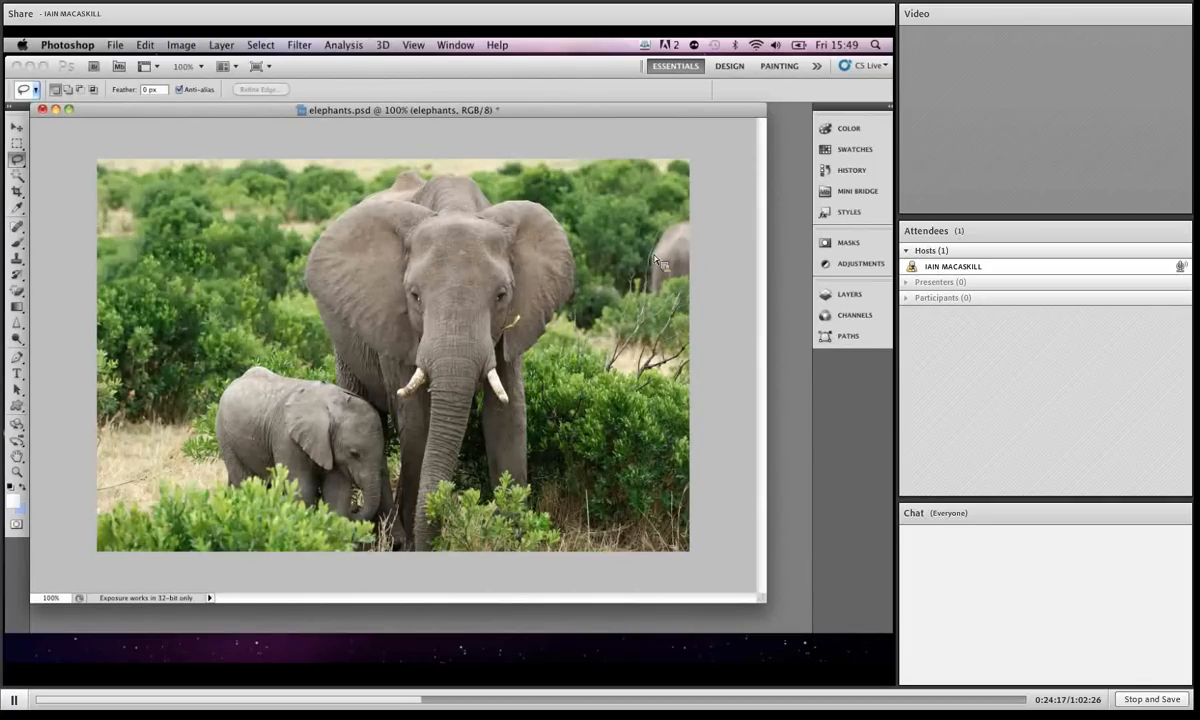
Step: Lasso the partial elephant at the image's right edge, replace it with a Content-Aware fill, and deselect
mouse_move(652, 281)
mouse_down()
mouse_move(630, 297)
mouse_move(648, 262)
mouse_up()
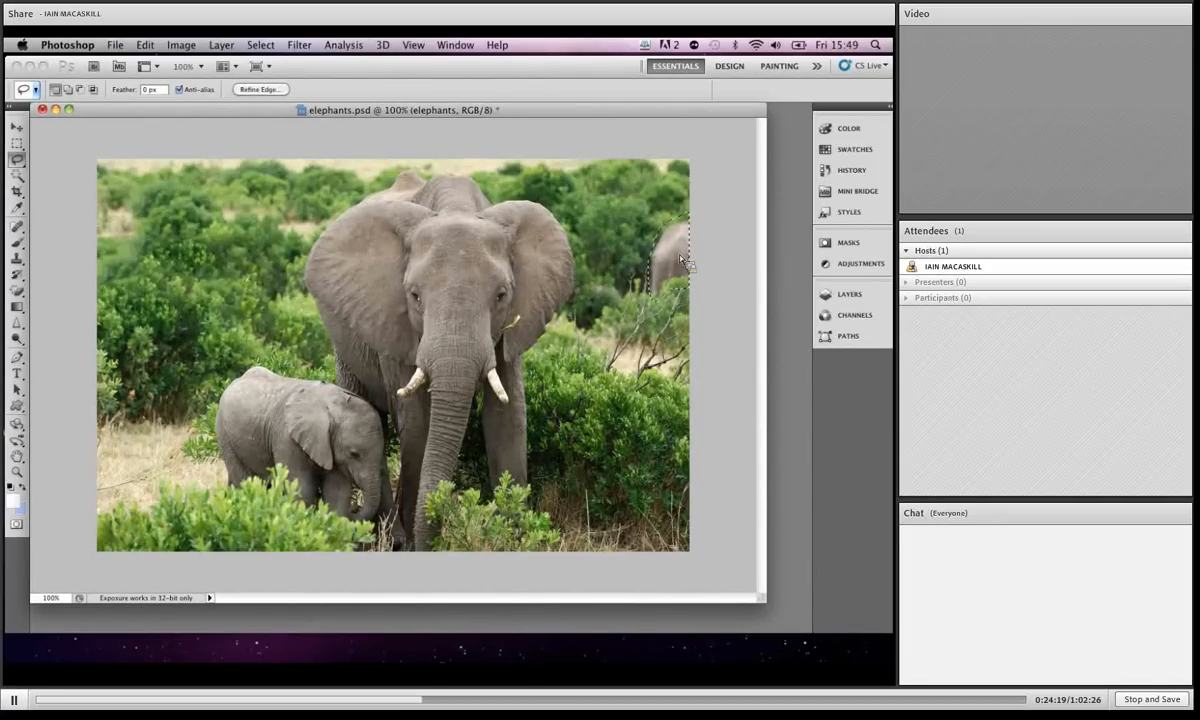
click(145, 45)
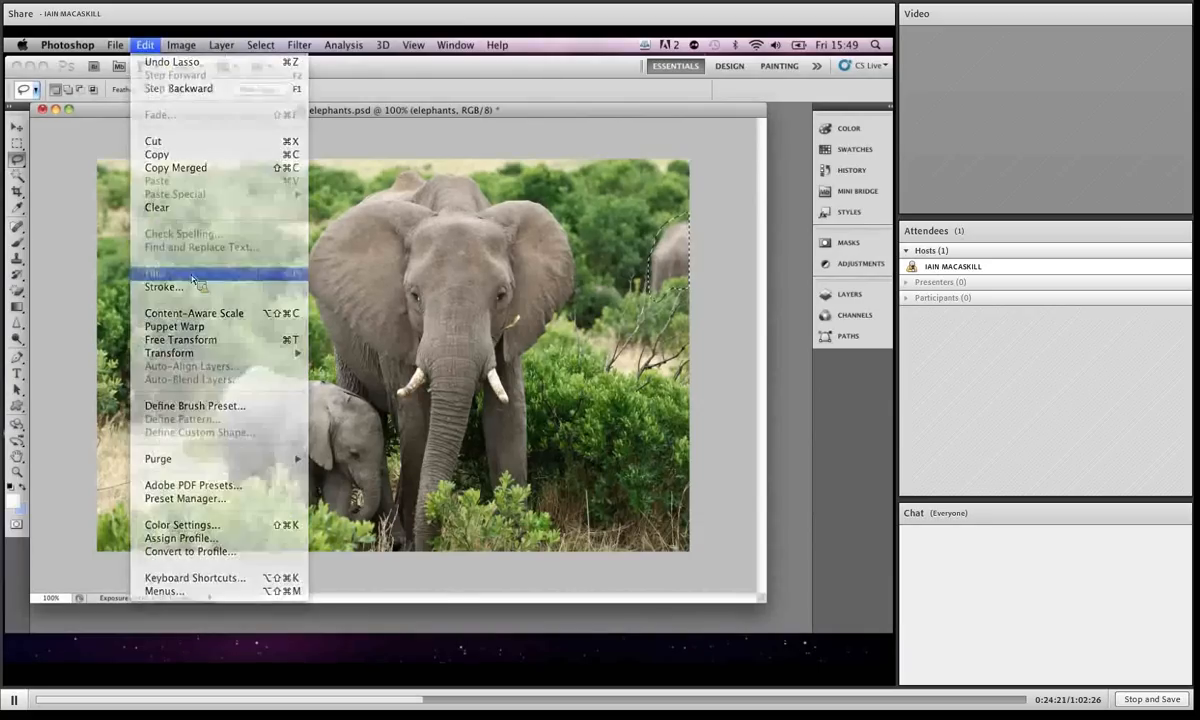
click(185, 268)
click(591, 251)
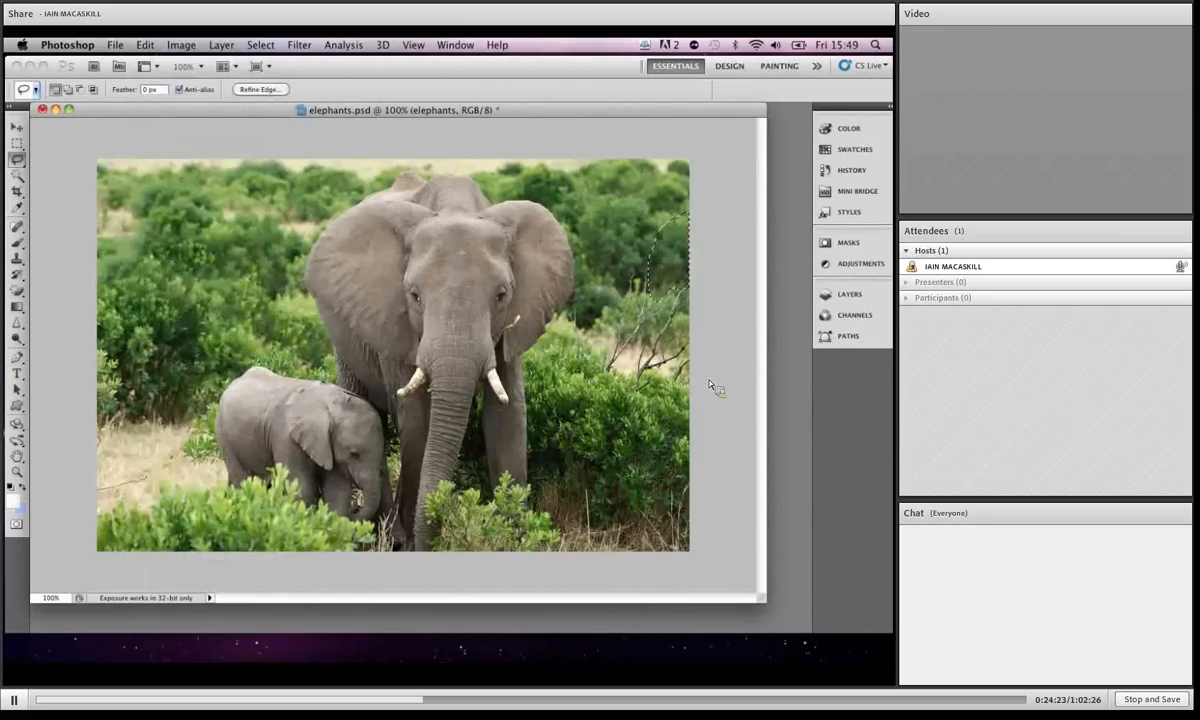
key(super+d)
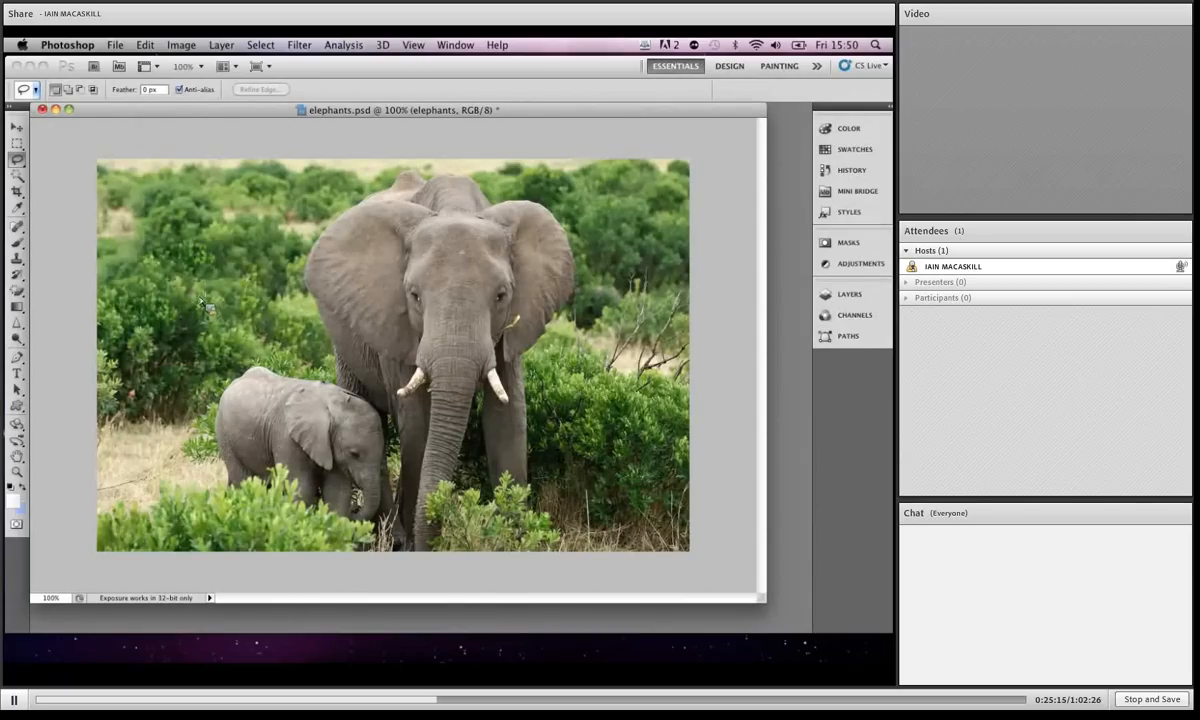
Step: Close elephants.psd without saving, then open canoe.psd from the Content-aware fill folder and enlarge its document window
click(42, 109)
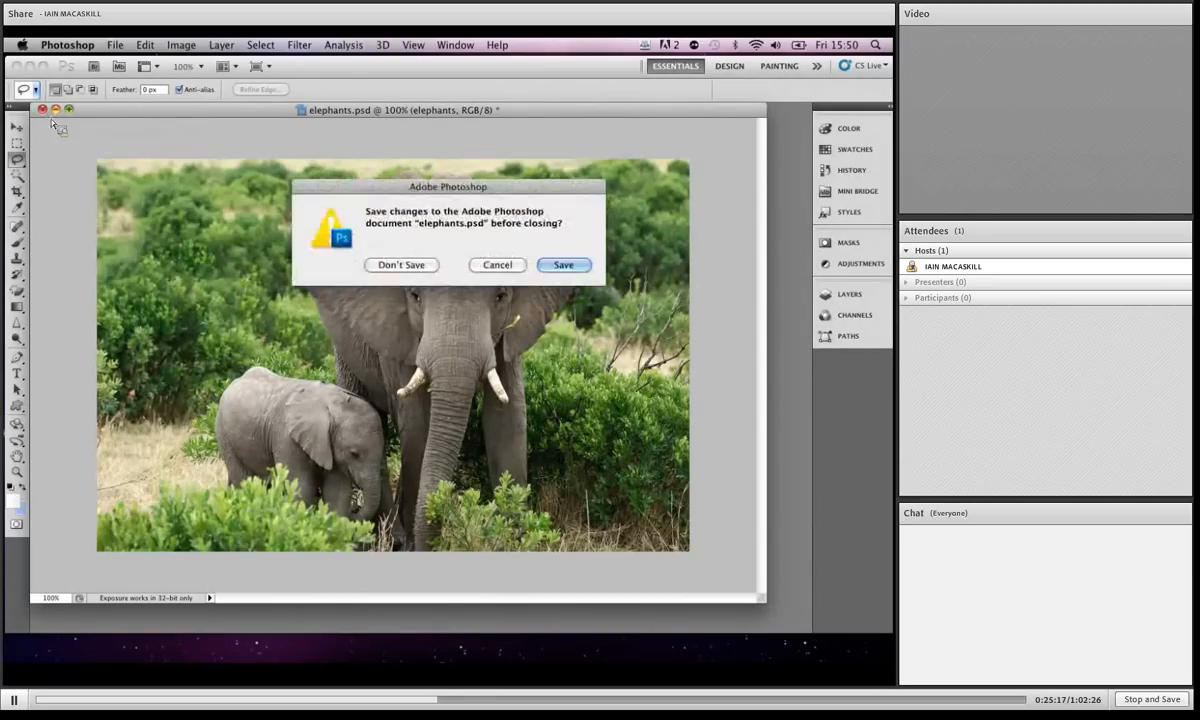
click(385, 268)
click(115, 44)
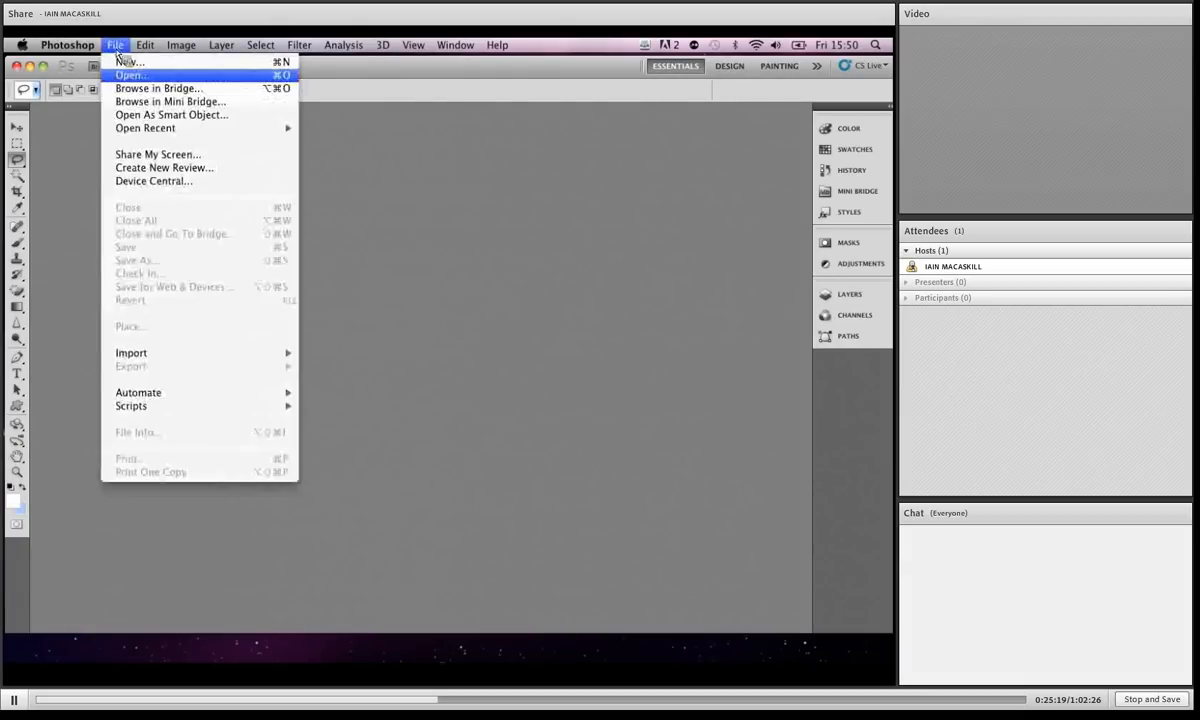
click(122, 74)
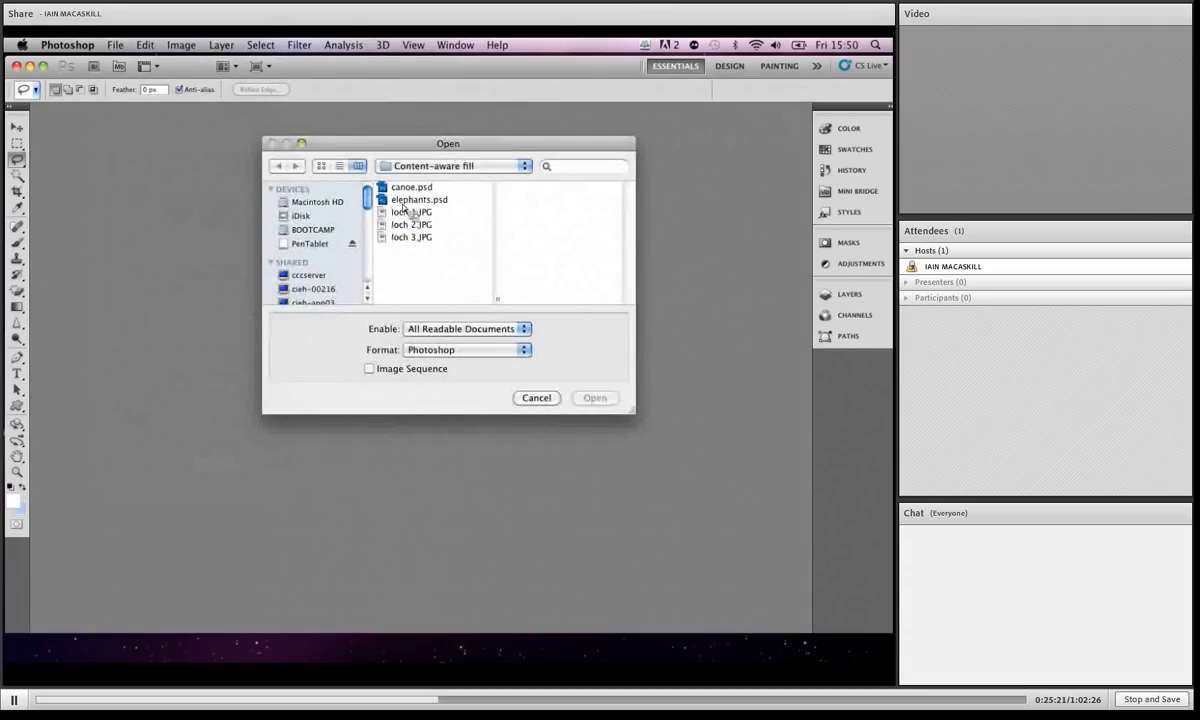
double_click(410, 188)
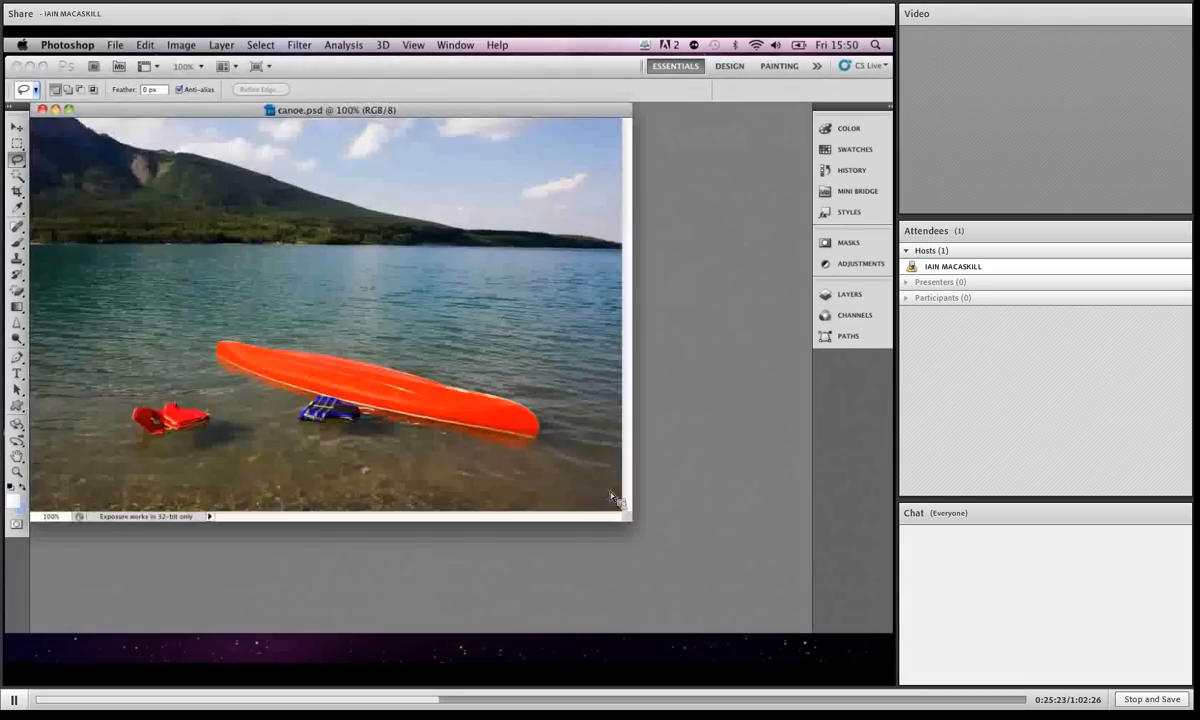
drag(626, 514, 772, 603)
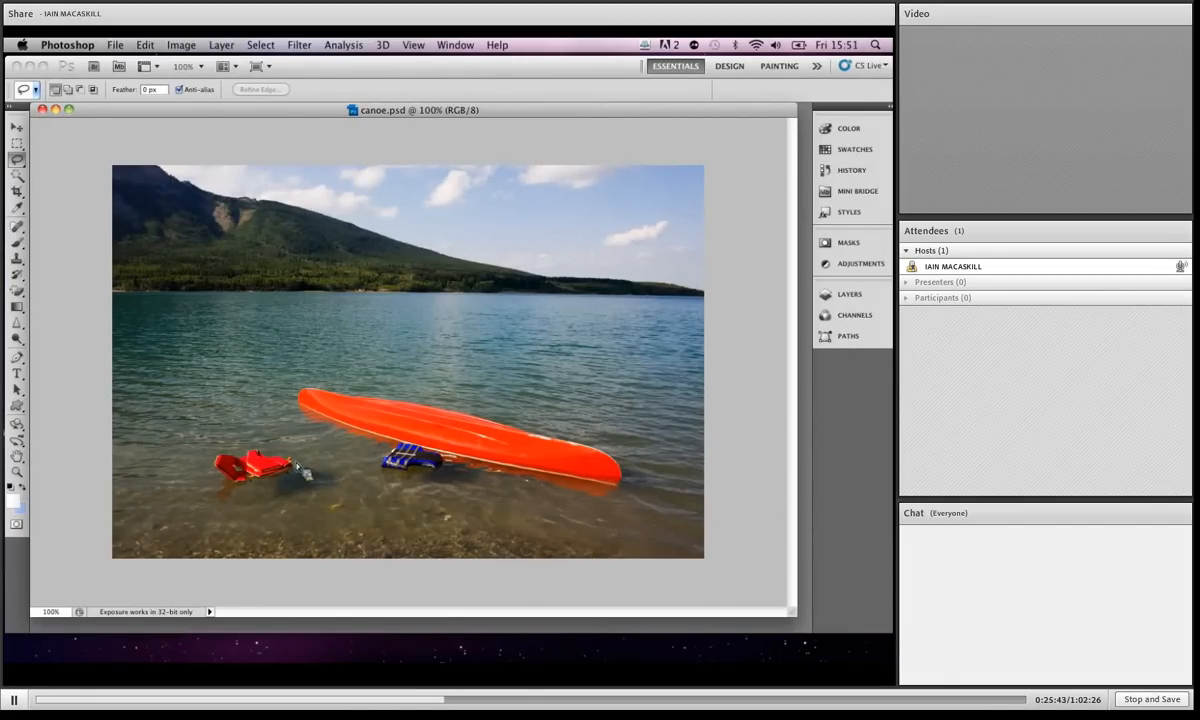
Step: Lasso the floating red object and its shadow, replace them with a Content-Aware fill at 100% opacity, and deselect
mouse_move(250, 447)
mouse_down()
mouse_move(200, 436)
mouse_move(211, 480)
mouse_move(260, 497)
mouse_move(335, 465)
mouse_move(280, 445)
mouse_up()
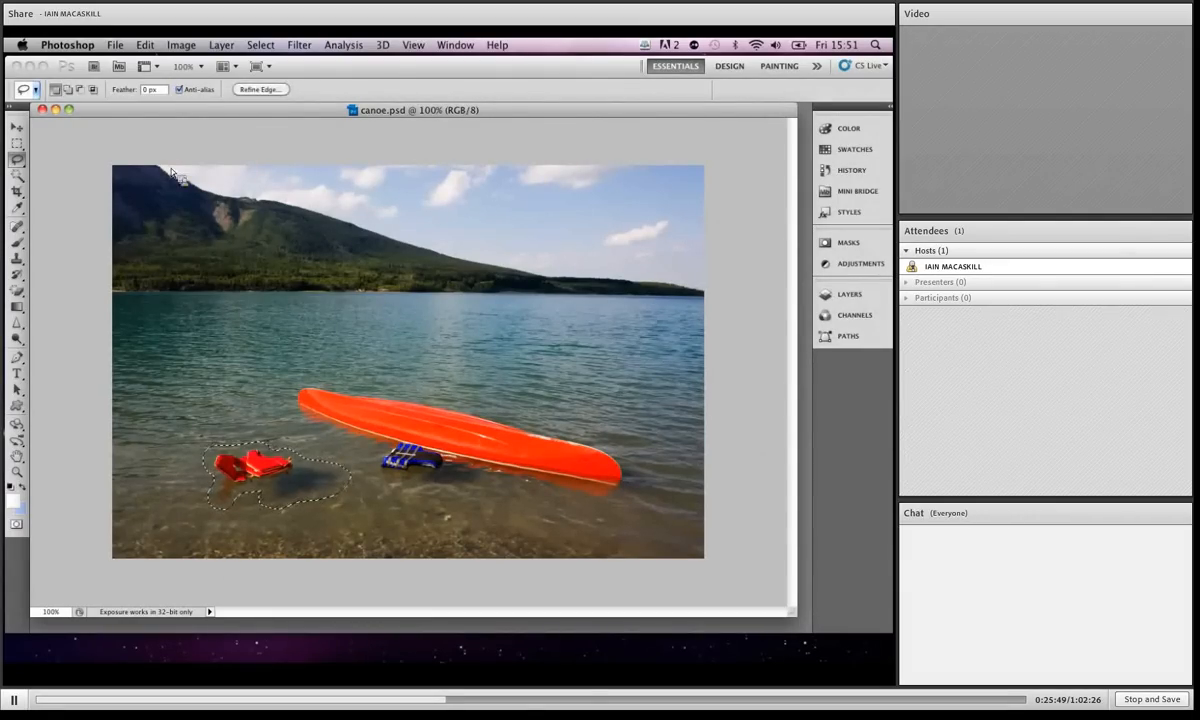
click(145, 45)
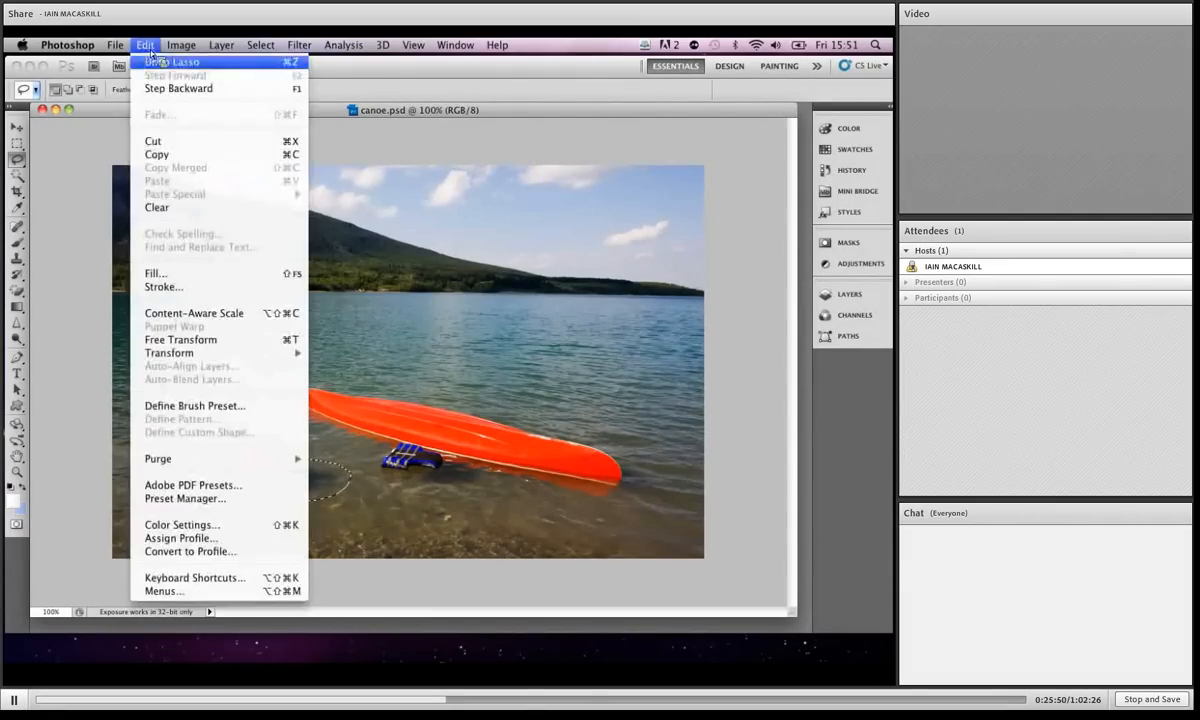
click(215, 276)
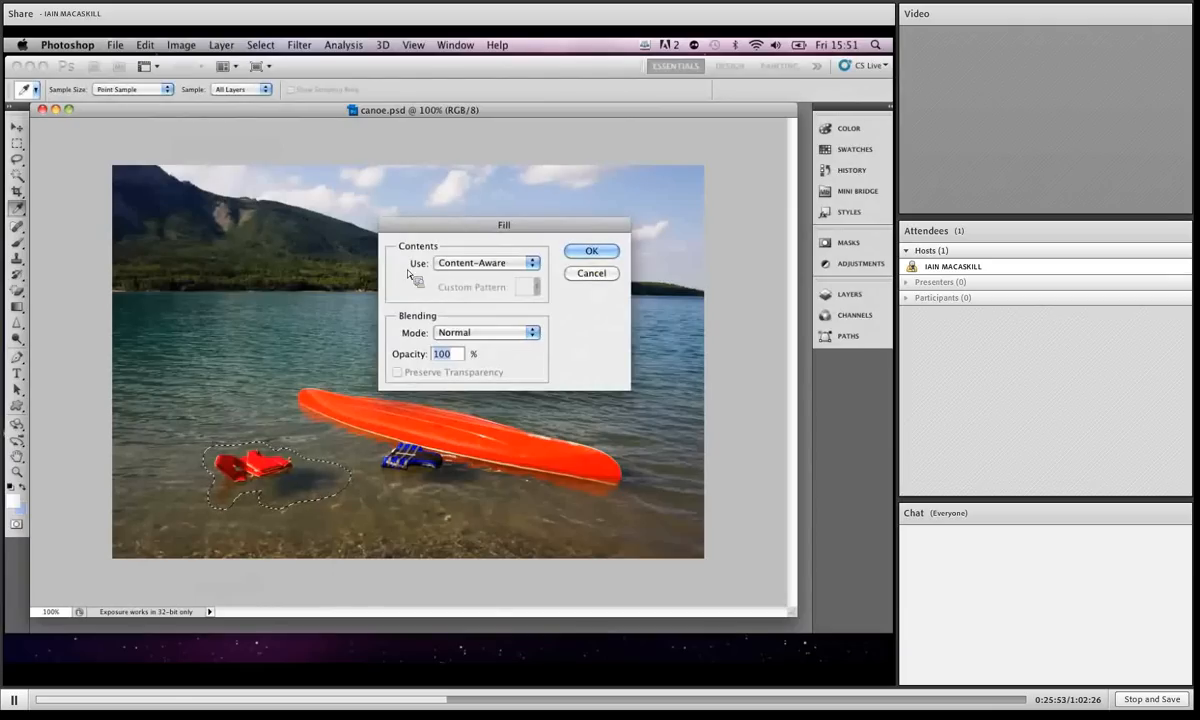
key(Return)
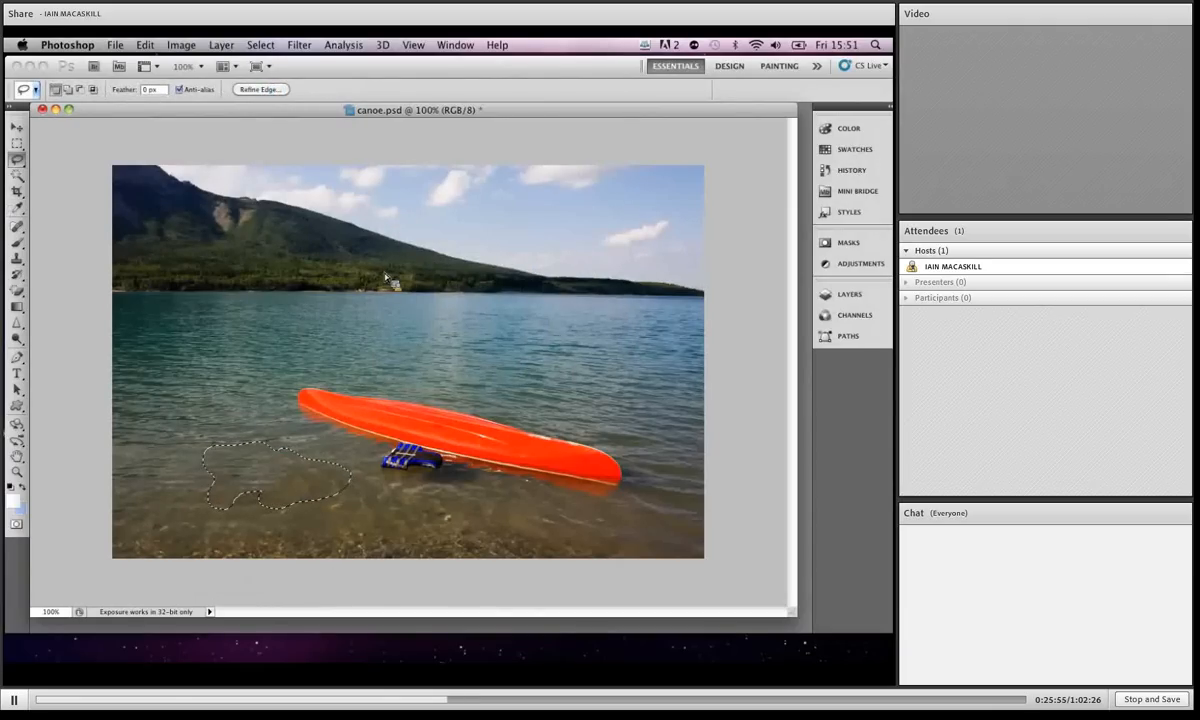
key(super+d)
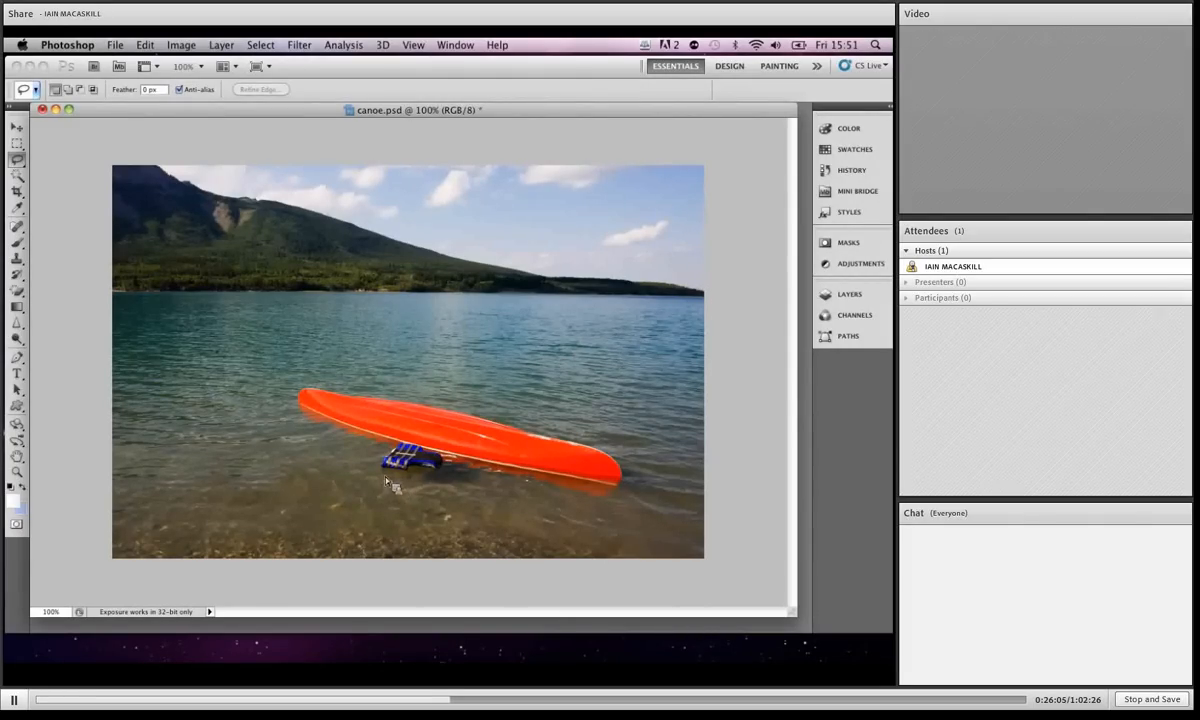
Step: Lasso the blue object and its shadow beneath the canoe, replace them with a Content-Aware fill, and deselect
mouse_move(386, 451)
mouse_down()
mouse_move(376, 468)
mouse_move(389, 487)
mouse_move(497, 480)
mouse_move(410, 432)
mouse_move(414, 443)
mouse_move(377, 449)
mouse_up()
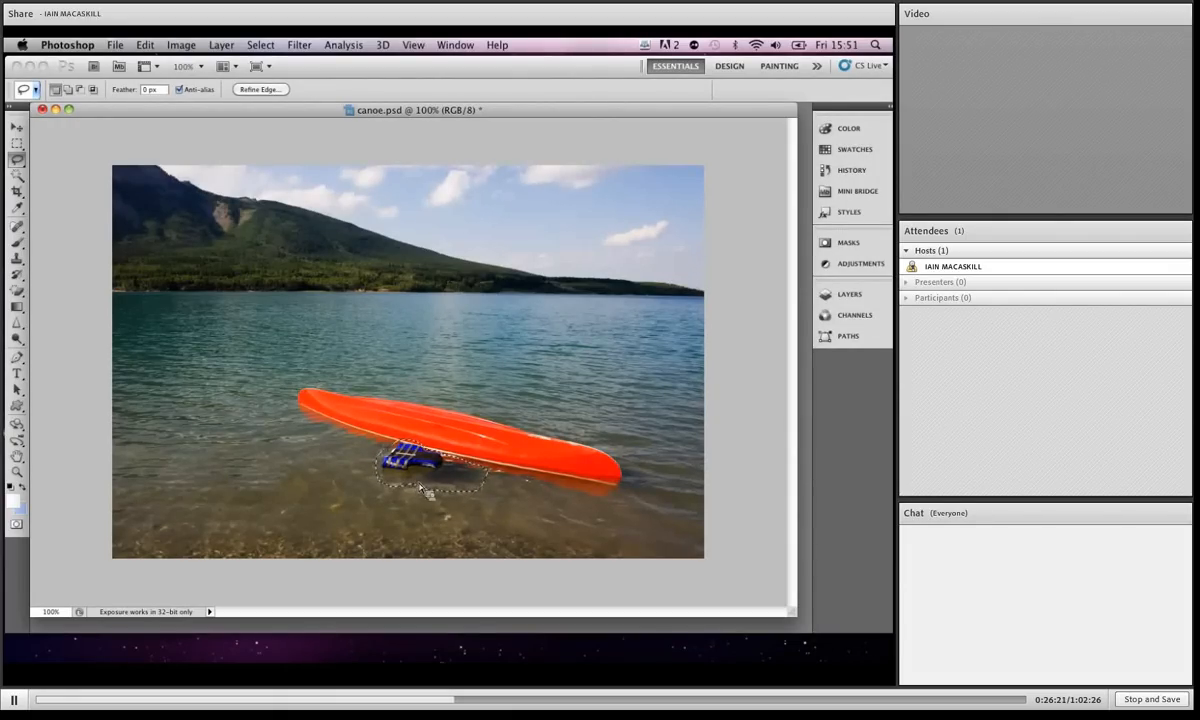
click(145, 45)
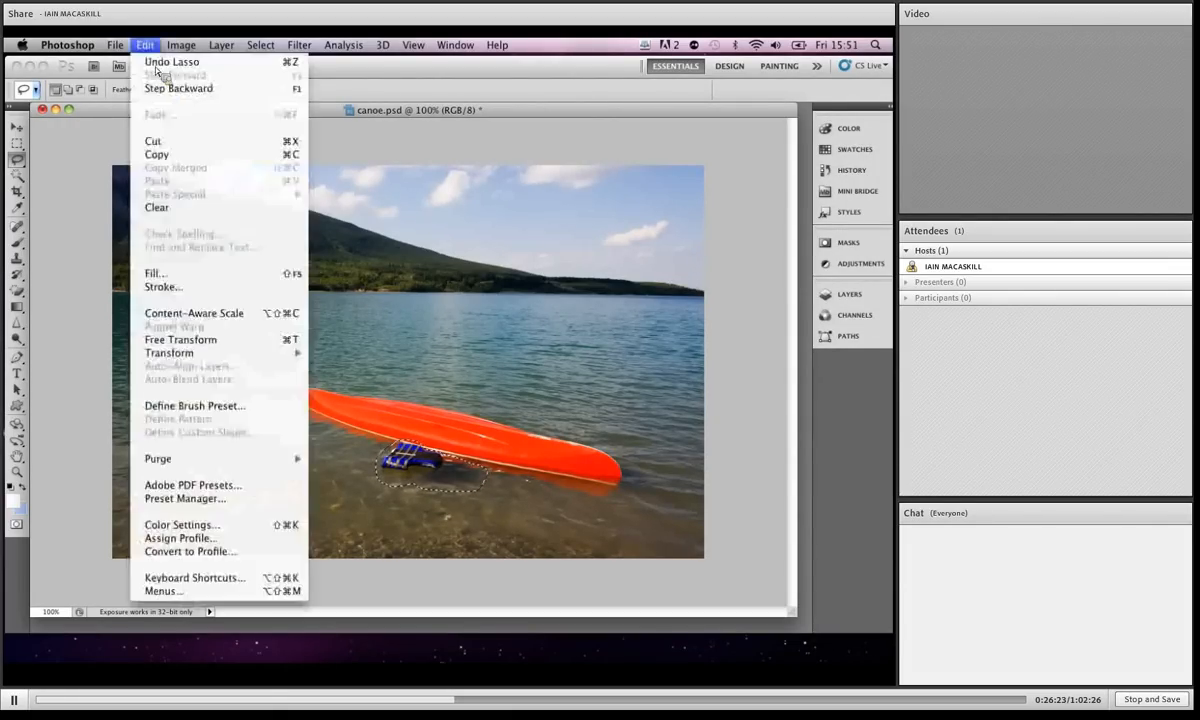
click(195, 313)
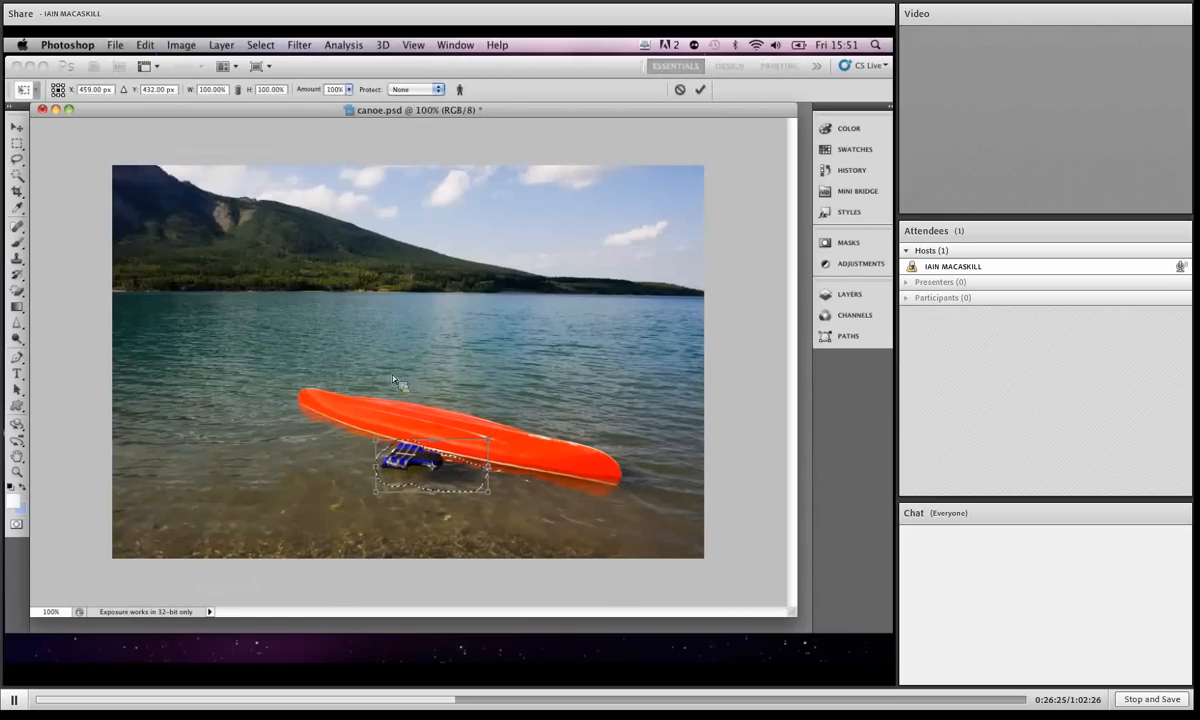
key(Return)
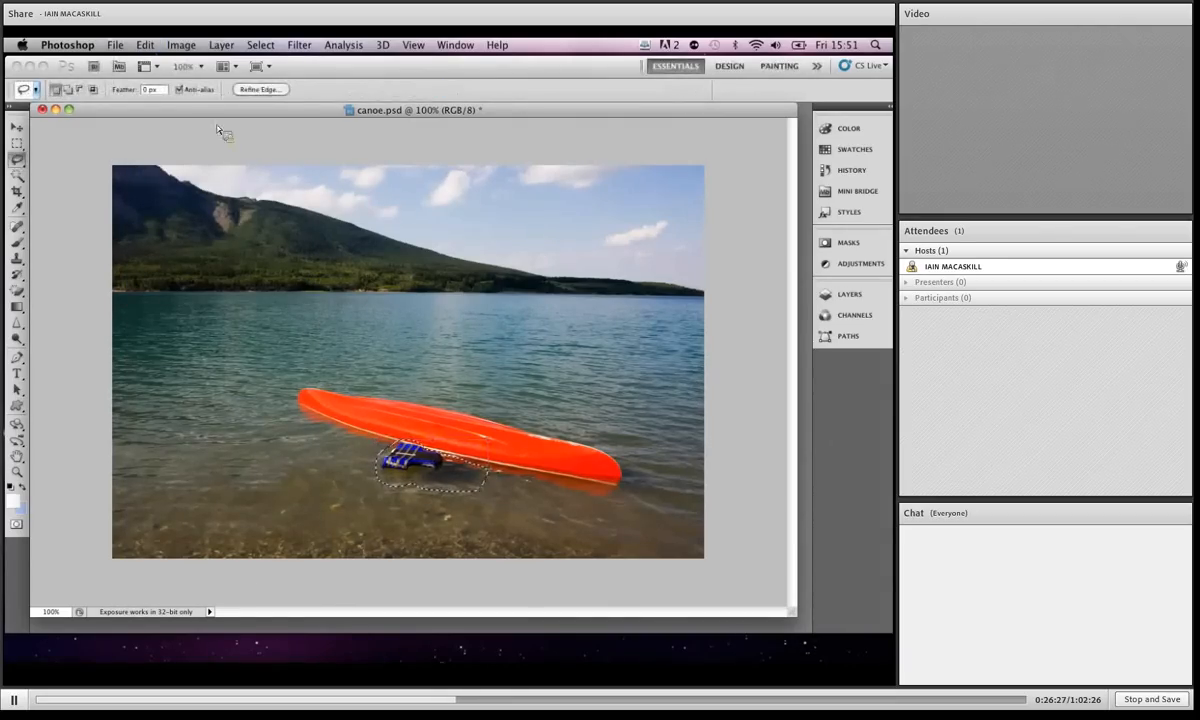
click(145, 45)
click(236, 270)
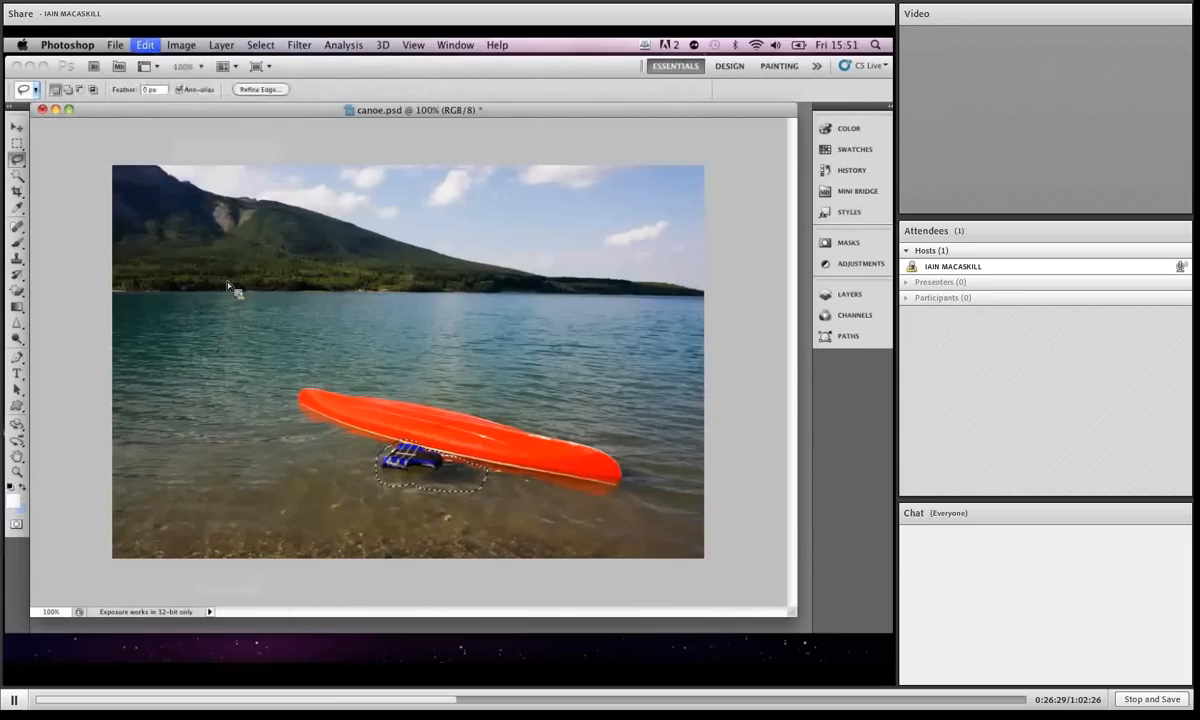
click(591, 251)
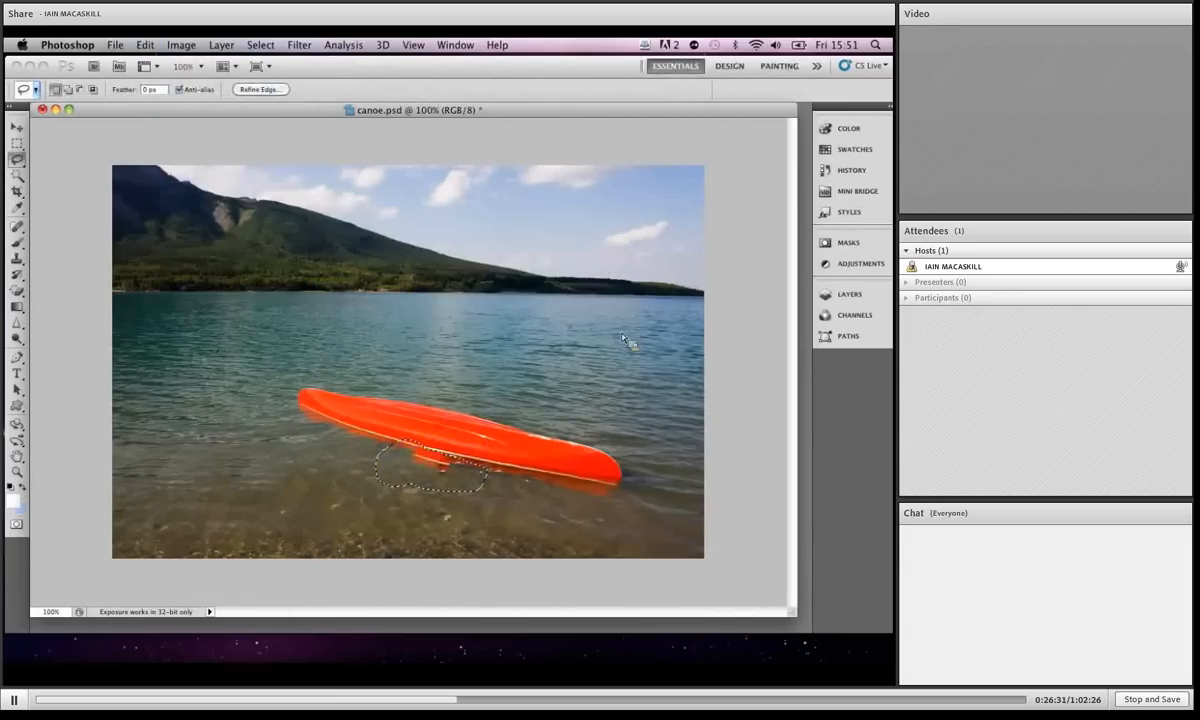
key(super+d)
Step: Lasso the leftover orange patch below the canoe's hull, replace it with a Content-Aware fill, and deselect
mouse_move(439, 483)
mouse_down()
mouse_move(458, 471)
mouse_move(429, 450)
mouse_move(434, 482)
mouse_up()
click(145, 45)
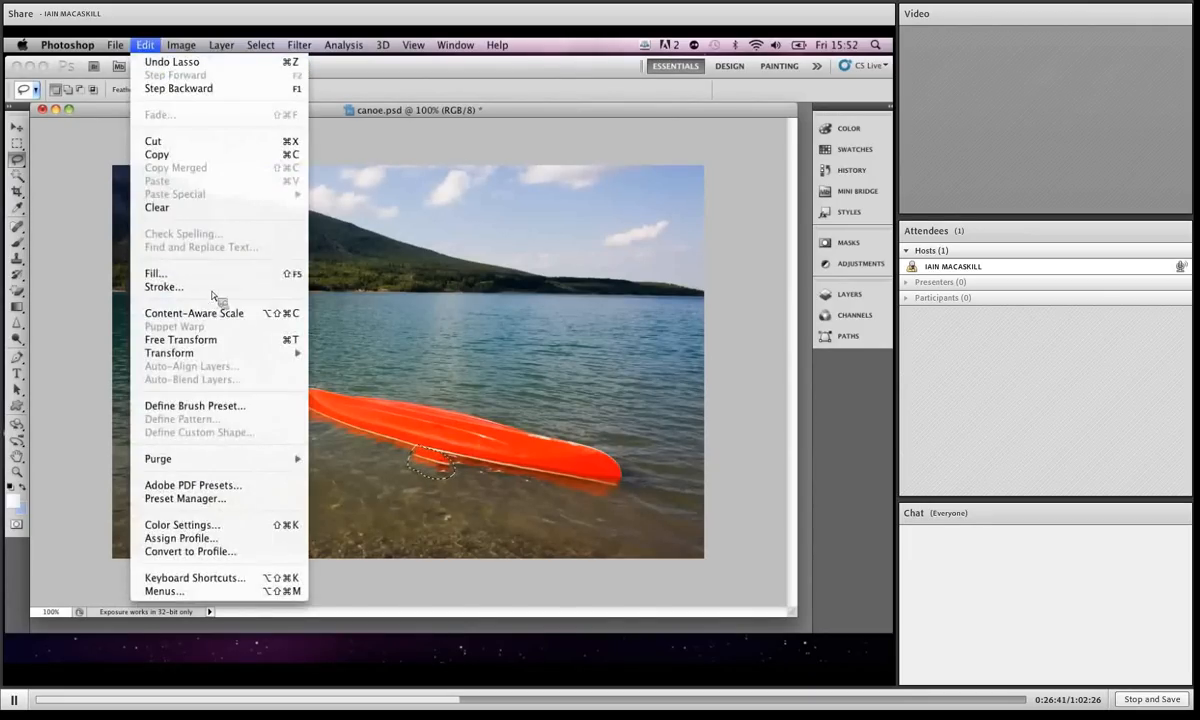
click(209, 275)
click(600, 259)
key(super+d)
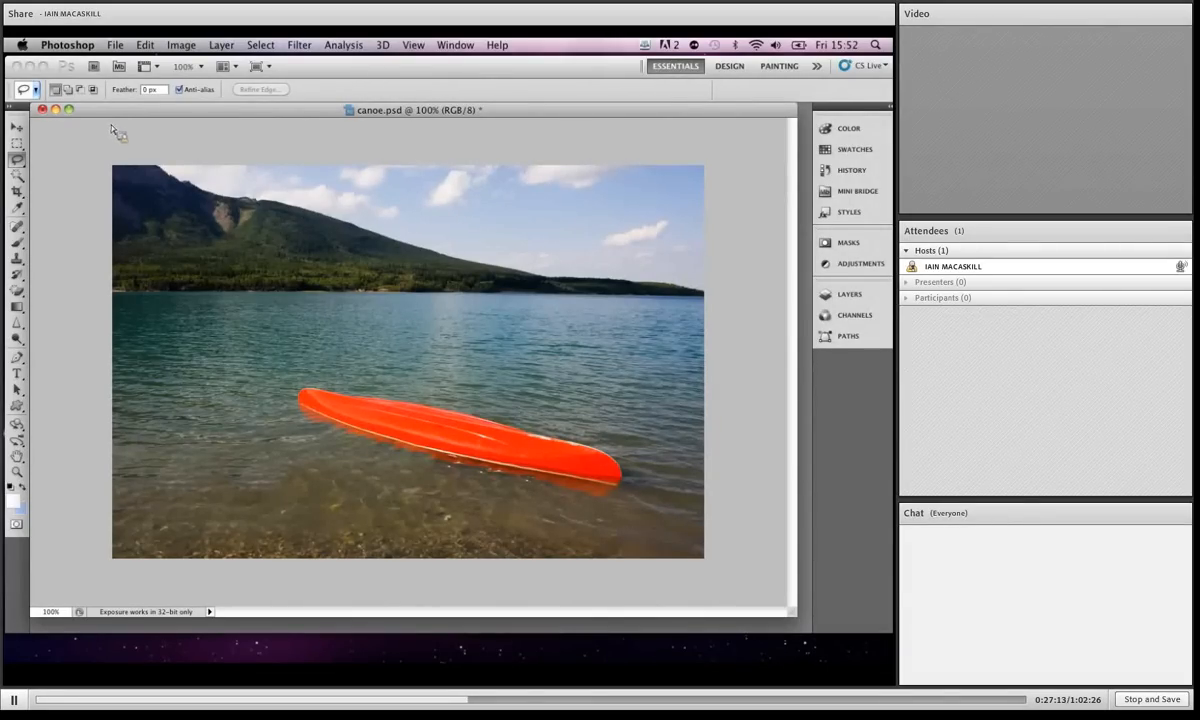
Step: Close canoe.psd without saving, then open loch 1.JPG, loch 2.JPG and loch 3.JPG together from the Content-aware fill folder
click(42, 109)
click(380, 264)
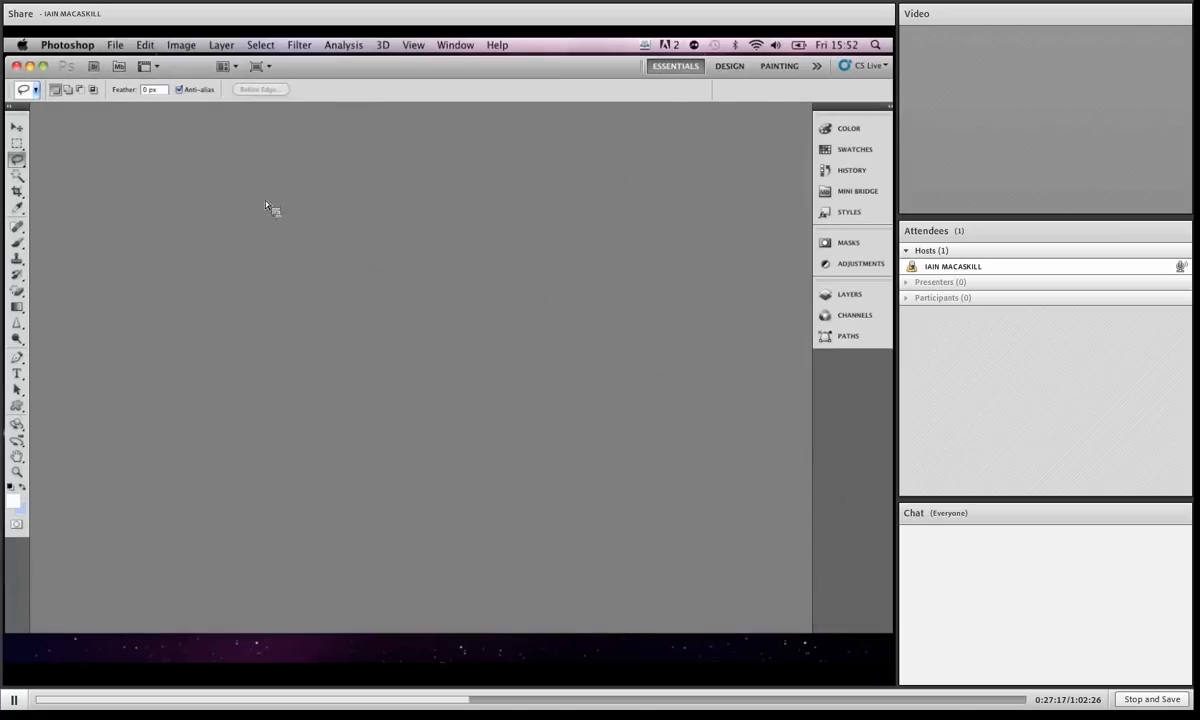
click(115, 47)
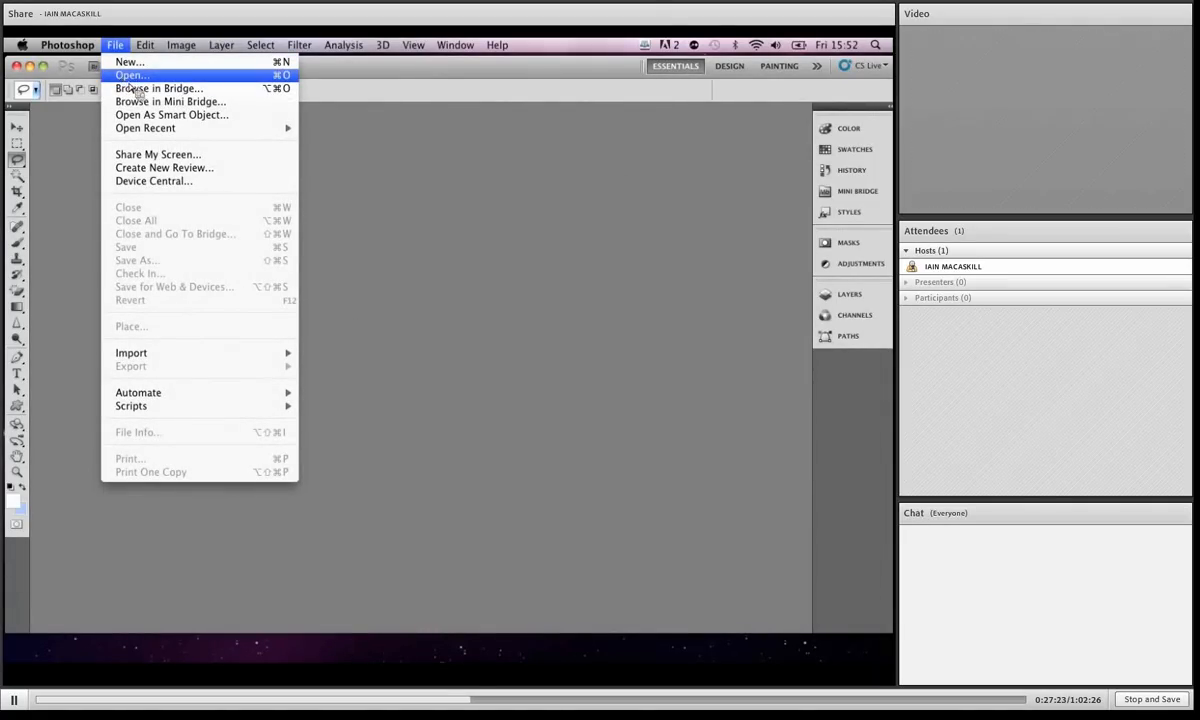
click(119, 74)
click(412, 237)
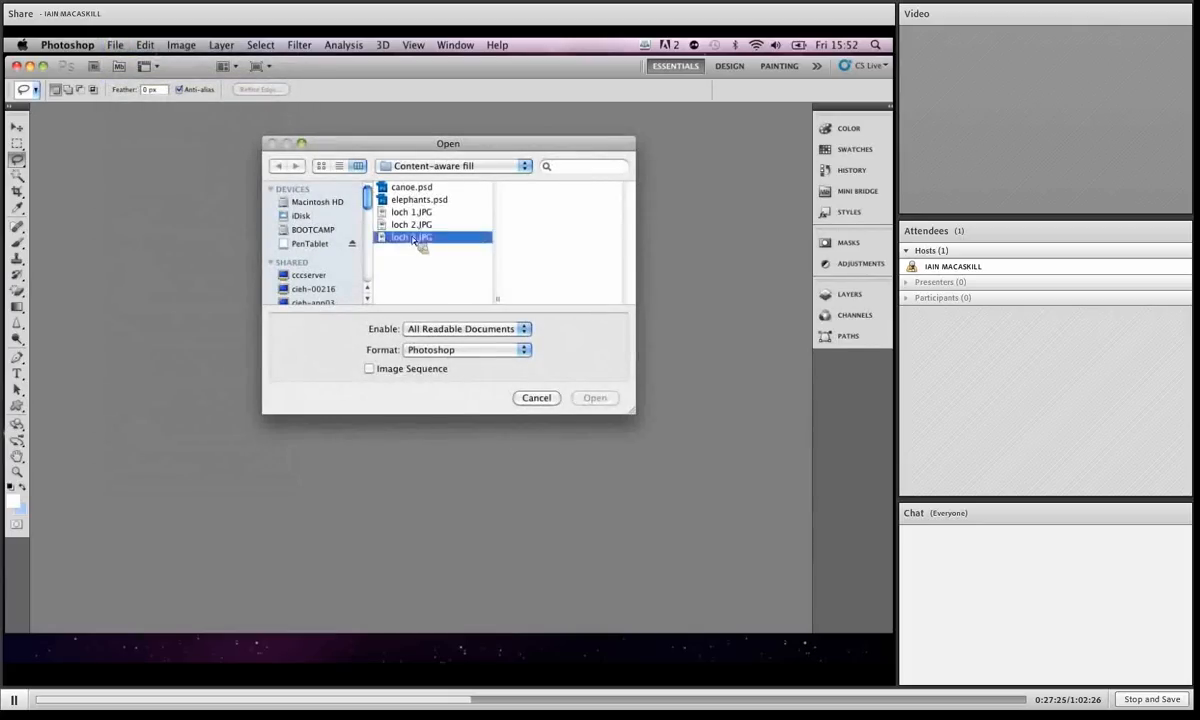
shift+click(410, 212)
click(602, 403)
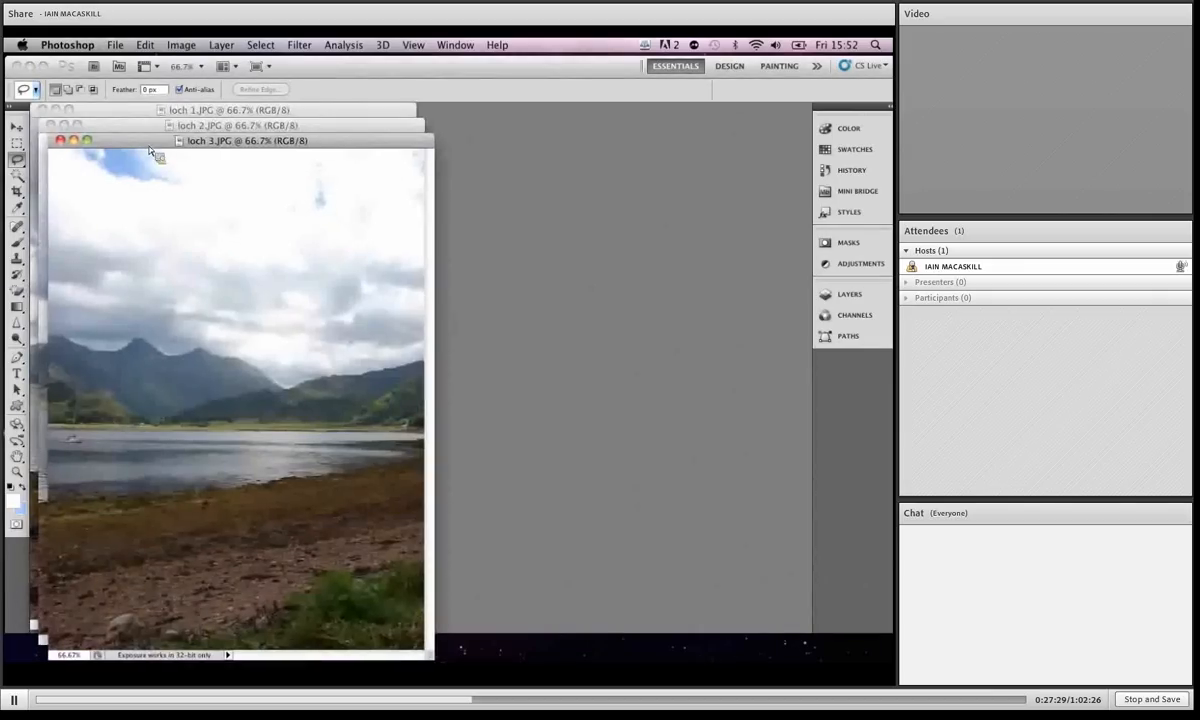
Step: Arrange the three loch document windows side by side in order, with loch 1 first and loch 3 last
drag(140, 141, 507, 125)
drag(165, 127, 295, 122)
drag(125, 109, 140, 137)
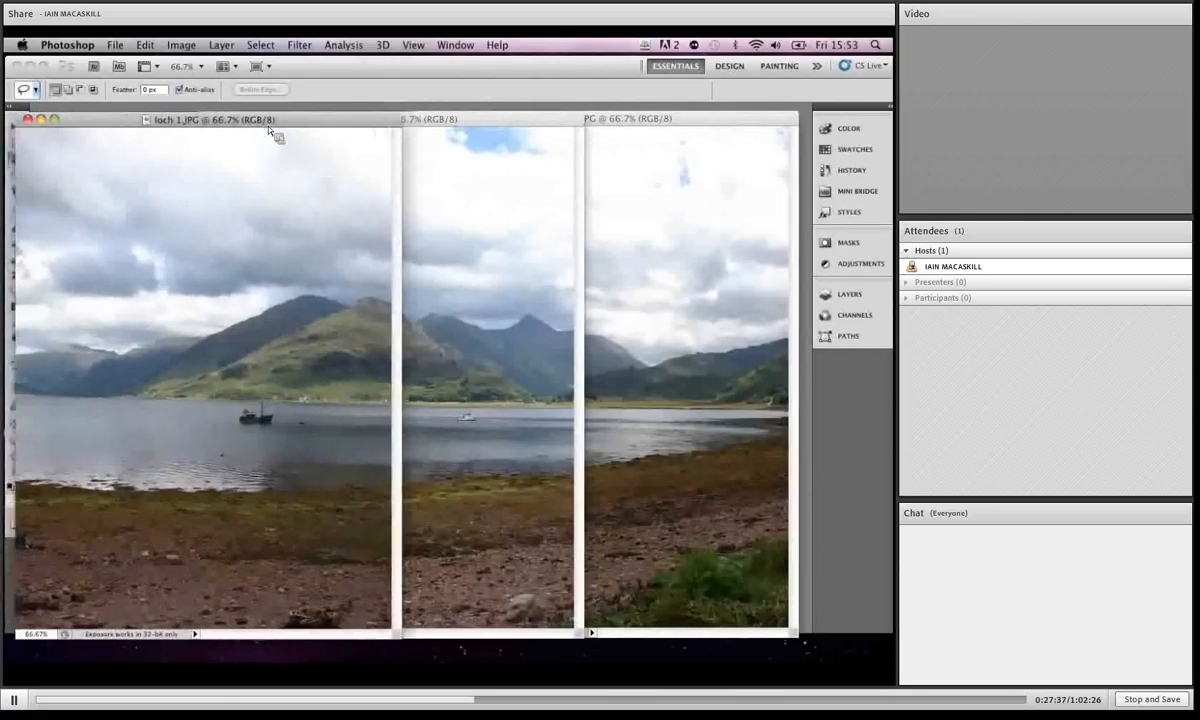
drag(251, 118, 297, 109)
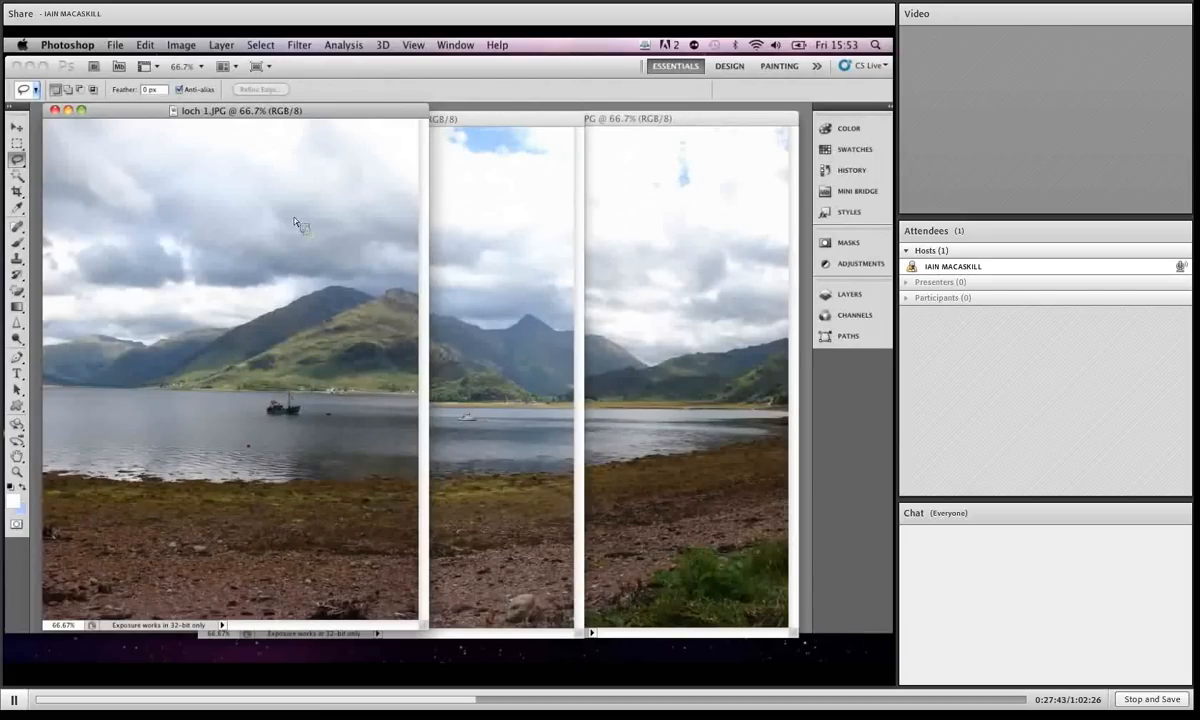
Step: Create a Photomerge panorama from the three open loch files using the Cylindrical layout with Blend Images Together enabled
click(115, 45)
mouse_move(240, 393)
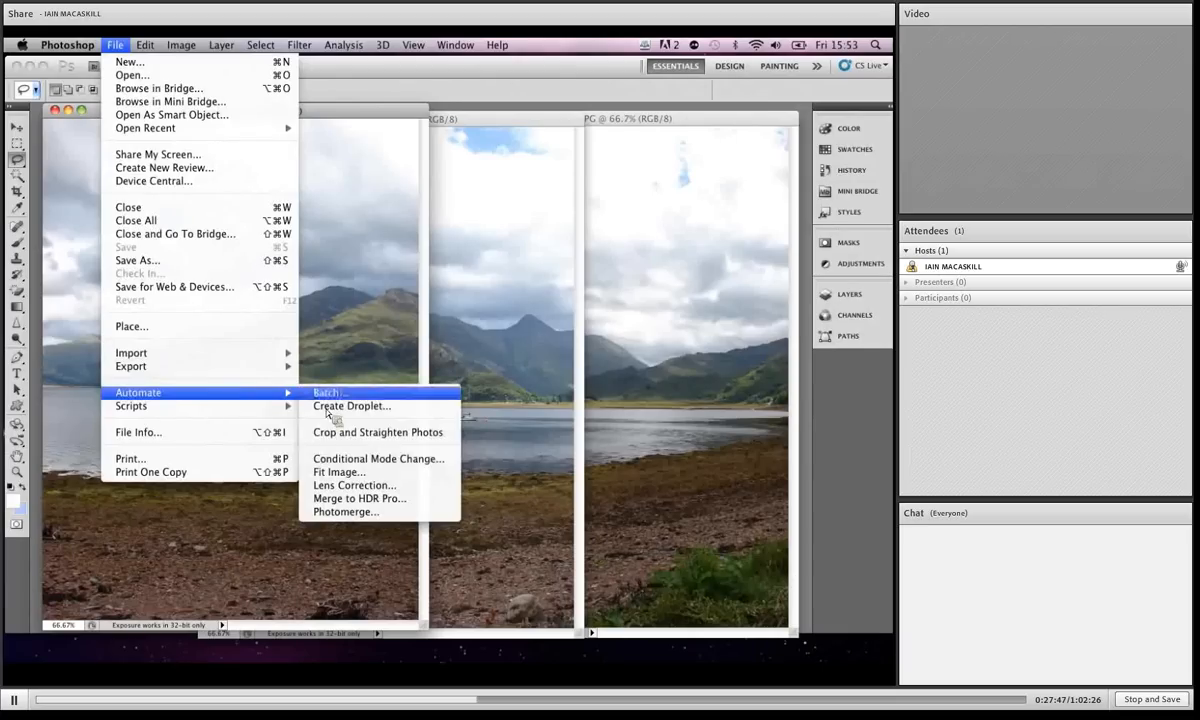
click(362, 512)
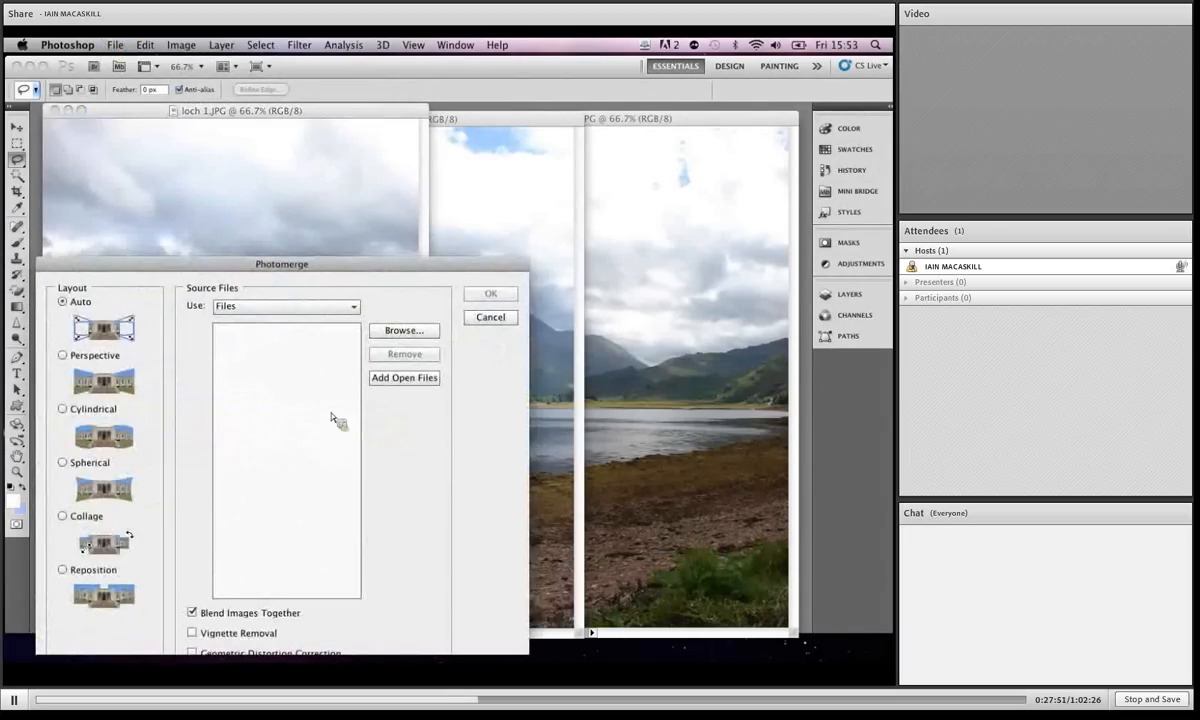
drag(218, 256, 285, 156)
click(129, 318)
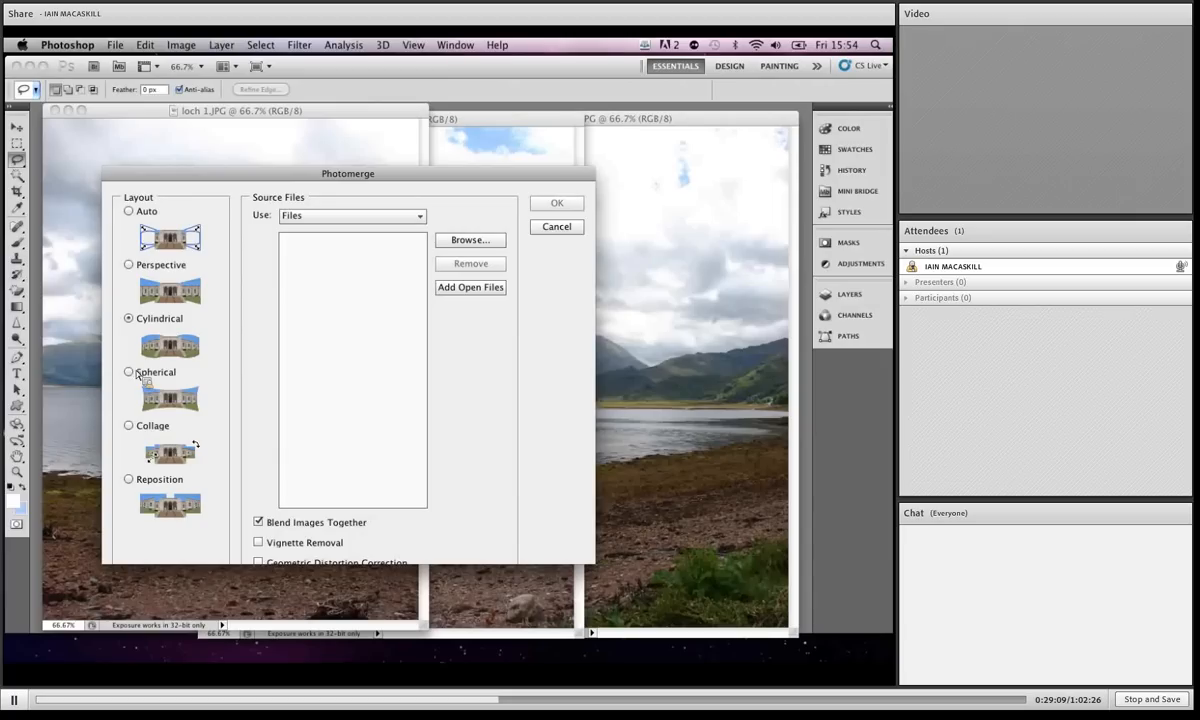
click(465, 293)
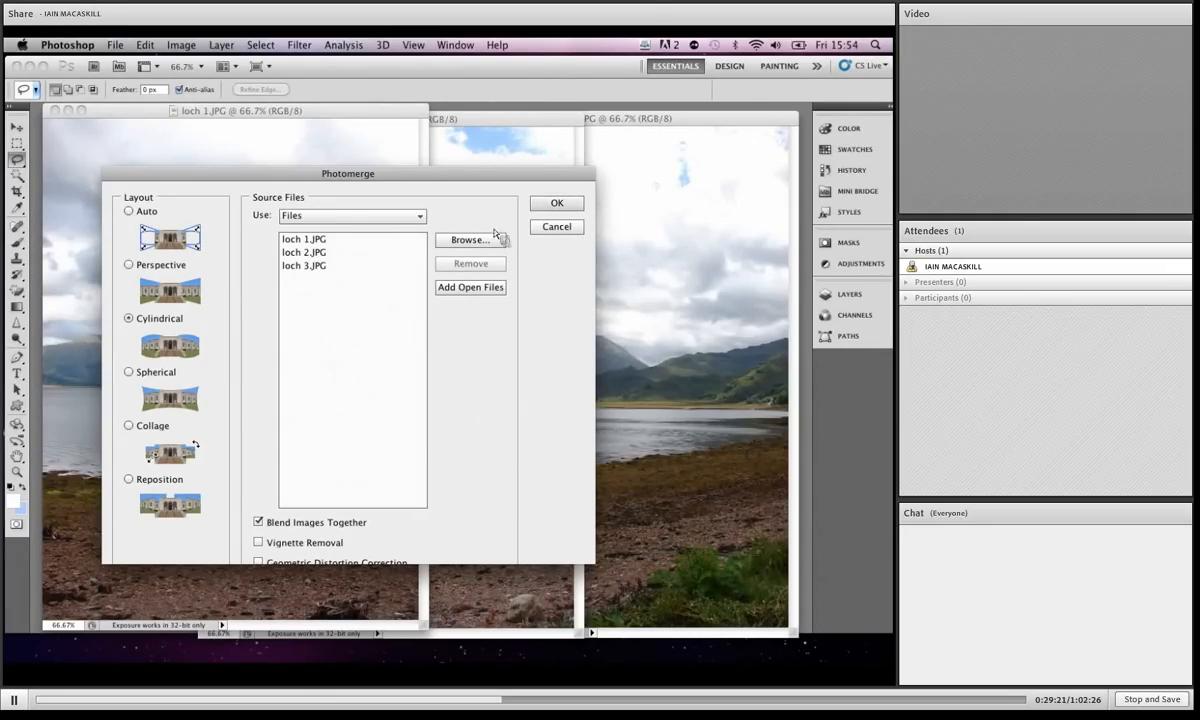
click(545, 206)
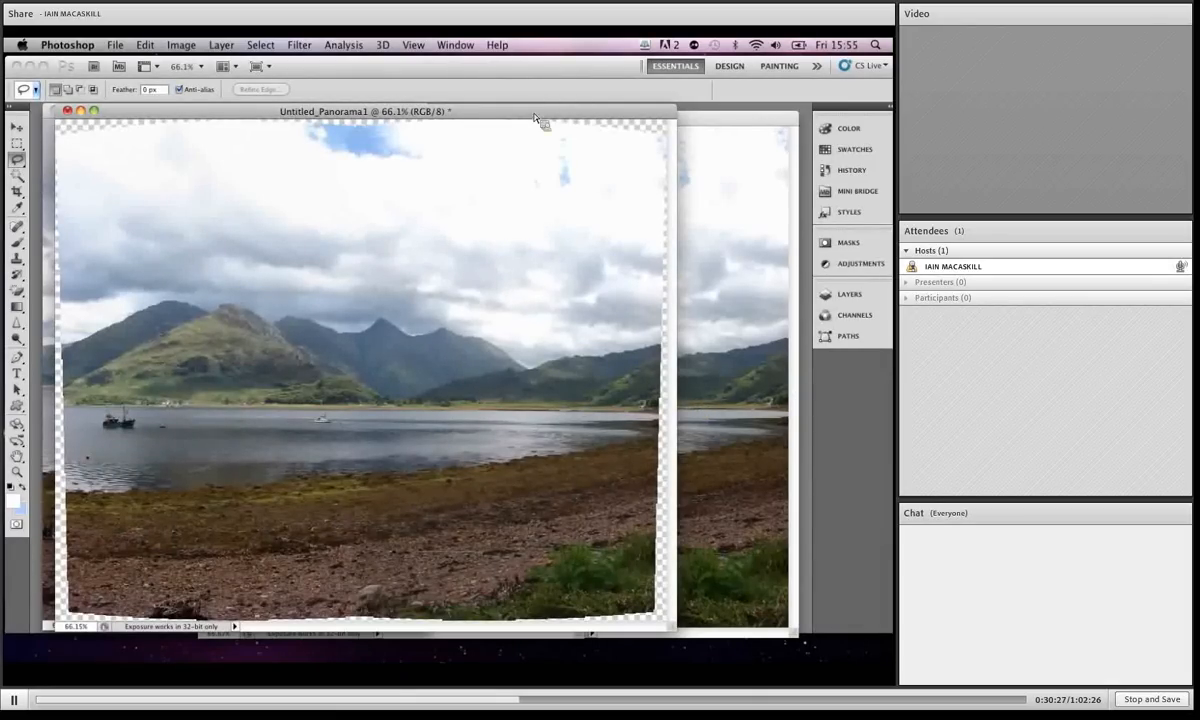
Step: Zoom the panorama out to 50%, close the three source loch images, and reposition the panorama window in the workspace
drag(532, 113, 583, 115)
key(super+minus)
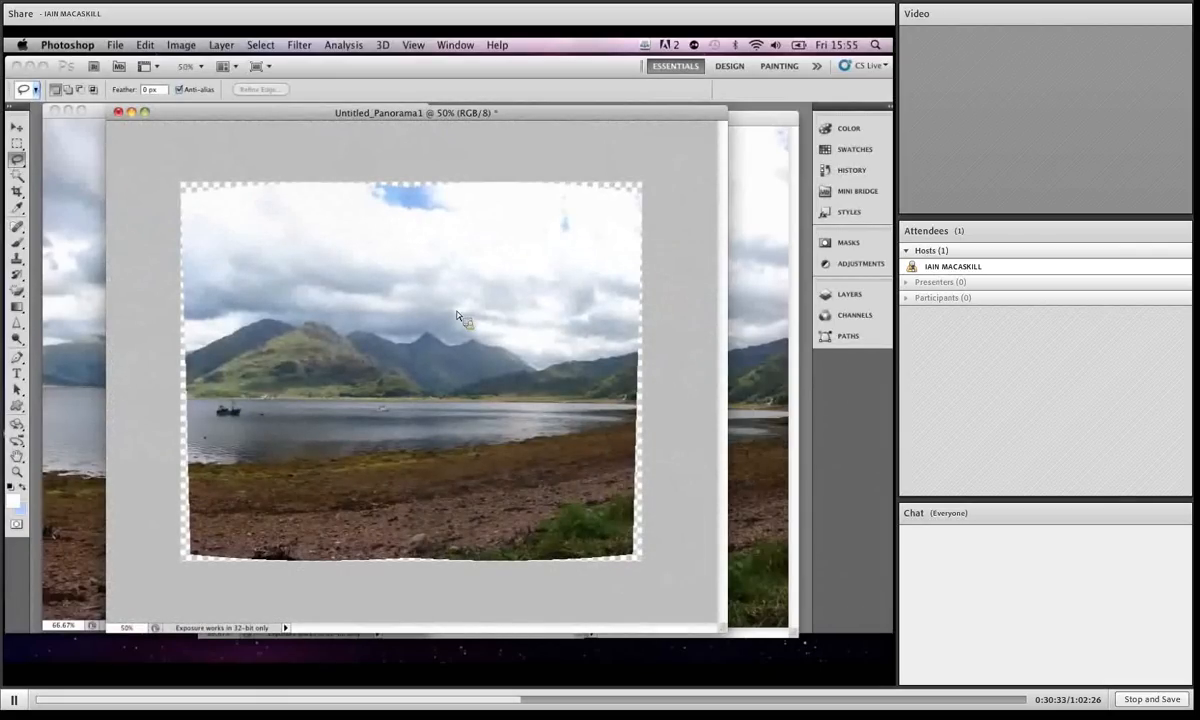
drag(522, 115, 425, 208)
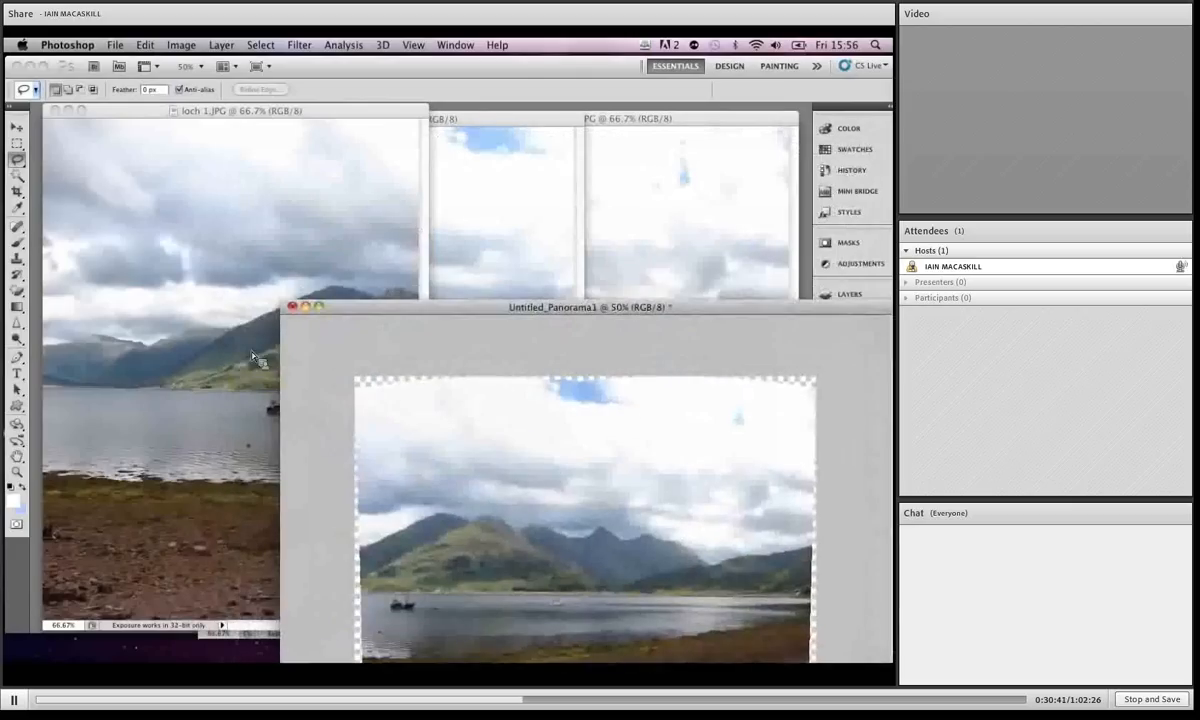
click(56, 110)
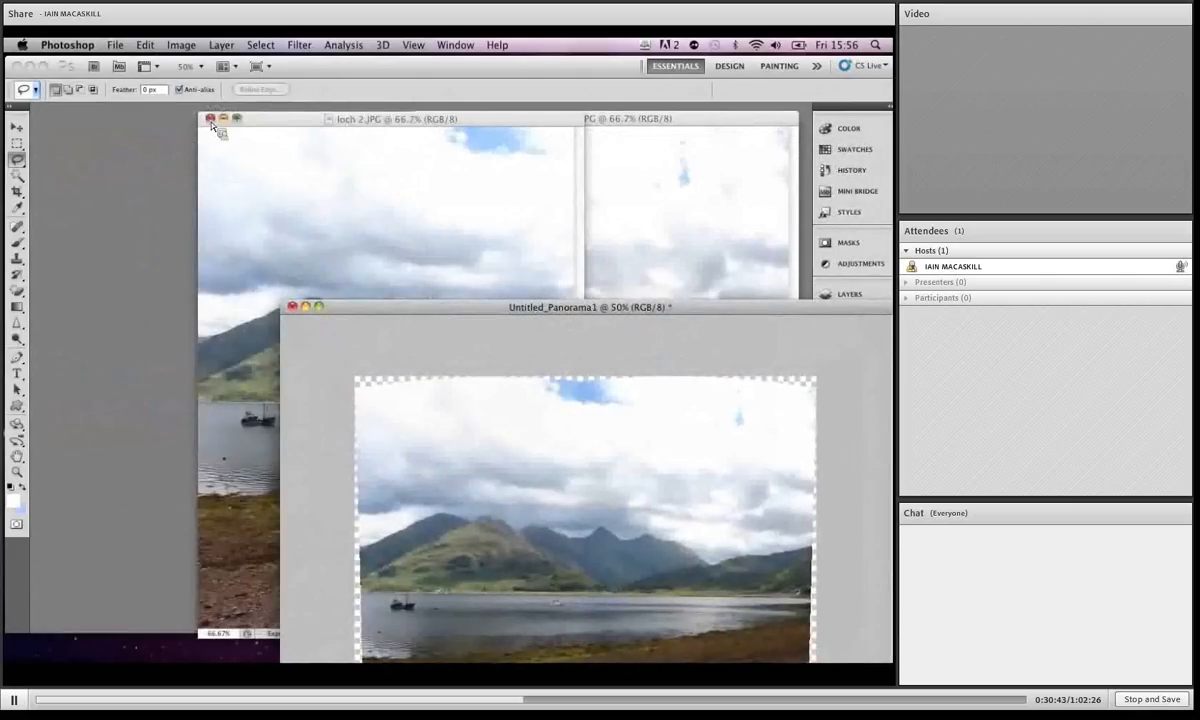
click(208, 118)
click(425, 119)
drag(378, 311, 252, 122)
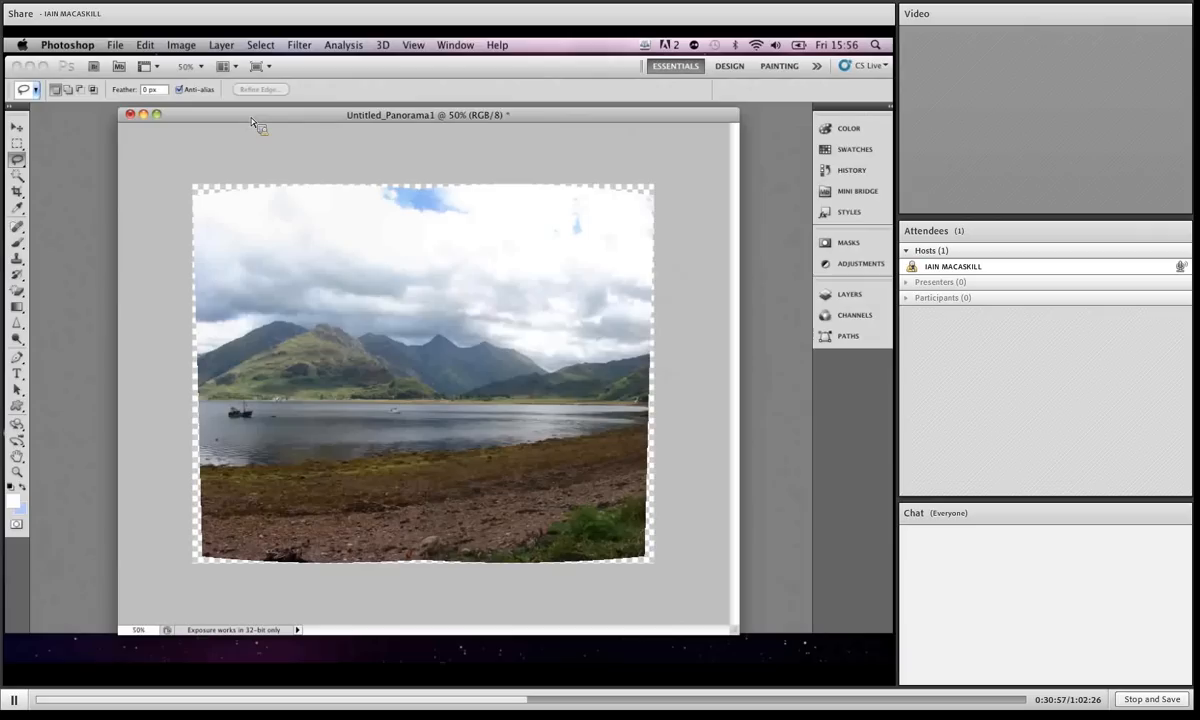
Step: Examine the panorama's masked layers by hiding and reshowing the loch 1.JPG and loch 2.JPG layers one at a time
click(849, 294)
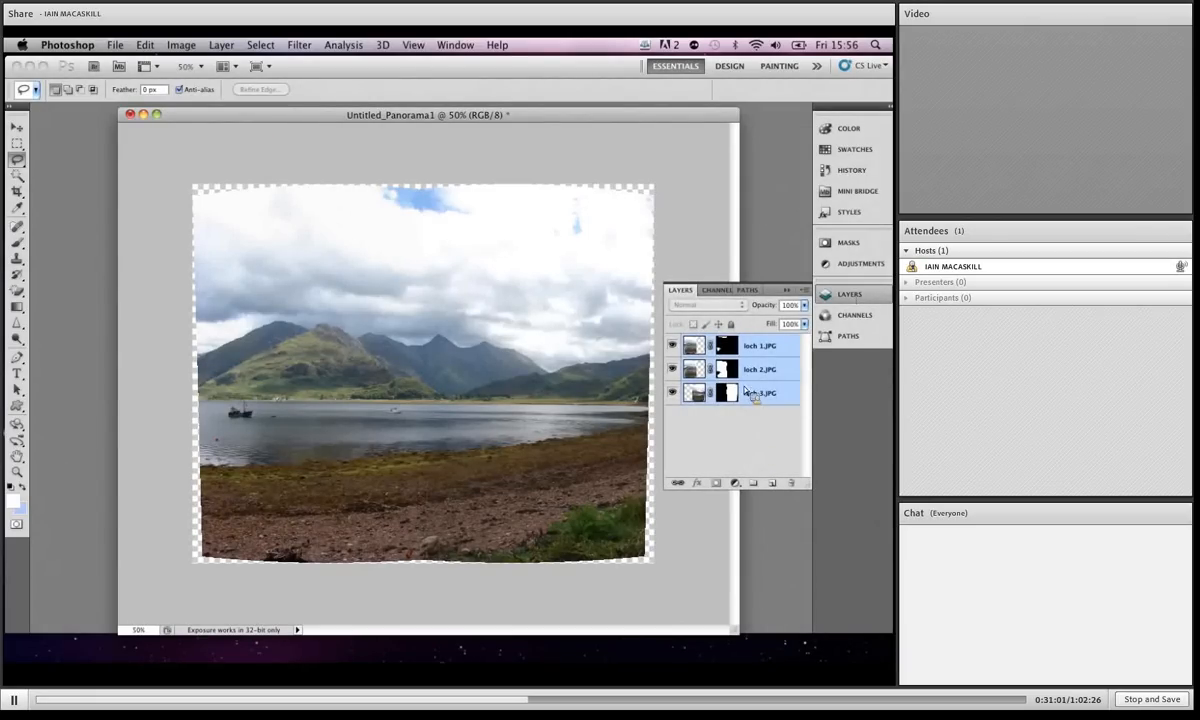
click(674, 346)
click(674, 346)
click(674, 369)
click(674, 369)
Step: Merge the three visible loch layers of the panorama into a single layer
click(804, 290)
click(804, 291)
click(804, 290)
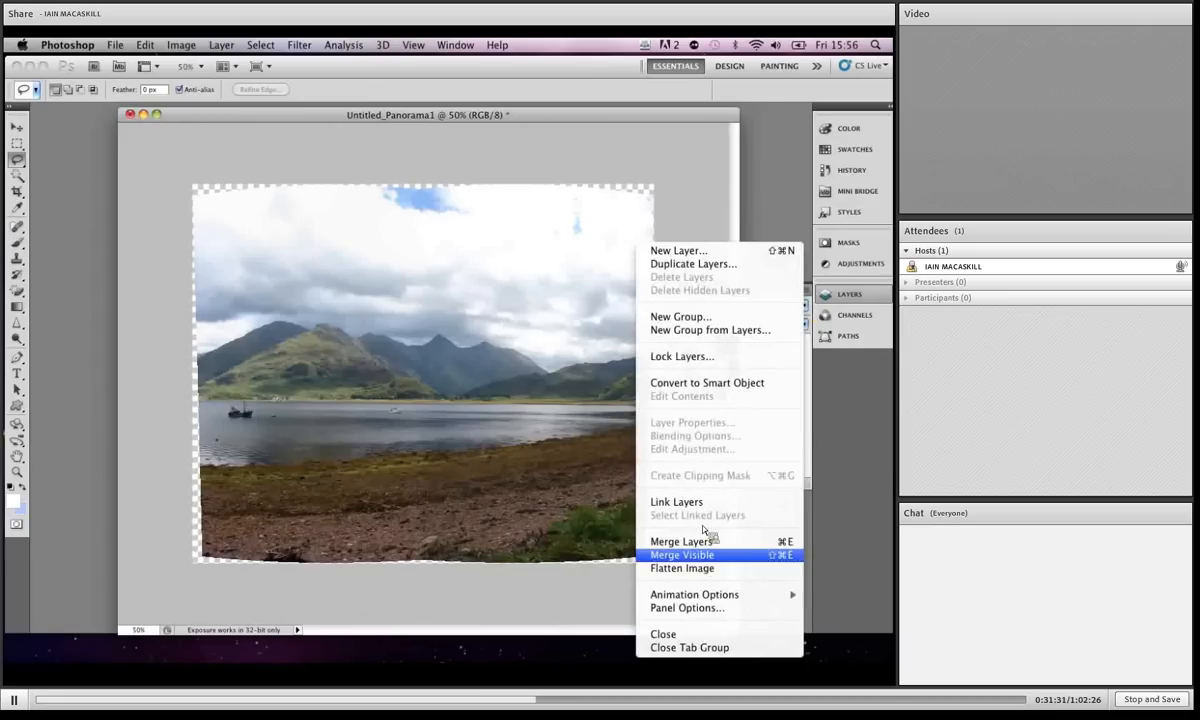
click(668, 553)
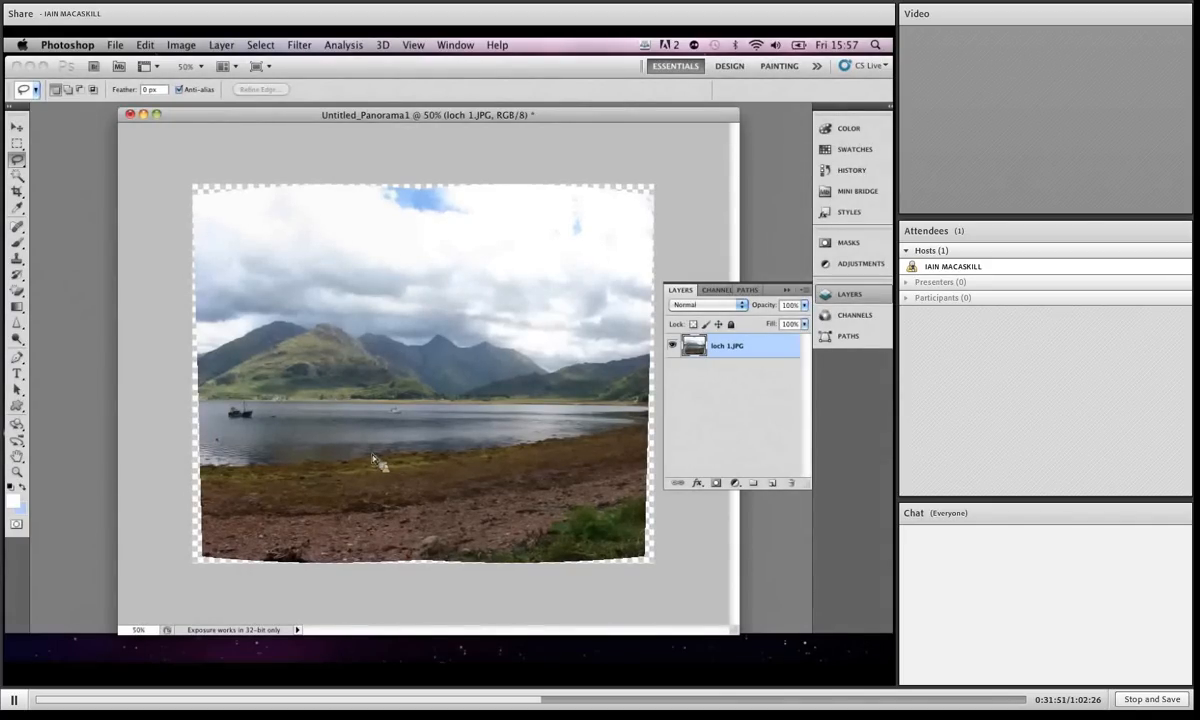
Step: Draw a wide, shallow crop frame over the mountains in the panorama and adjust its position slightly
click(17, 191)
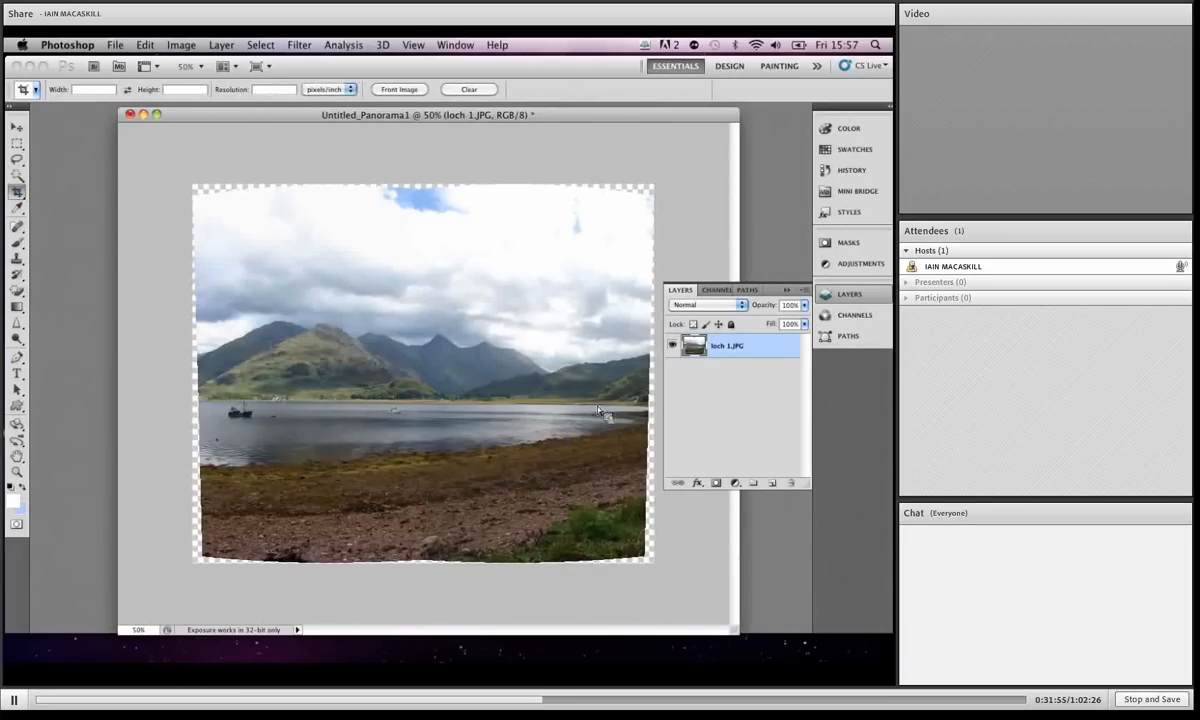
drag(594, 408, 244, 331)
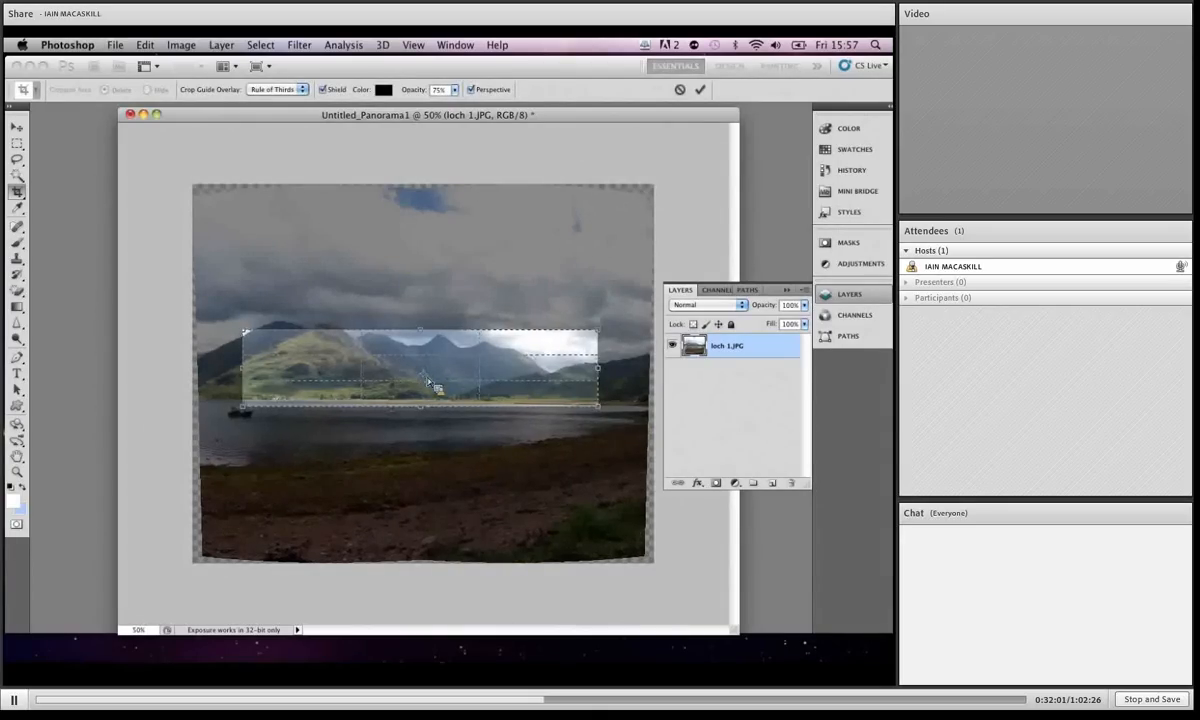
drag(464, 378, 464, 372)
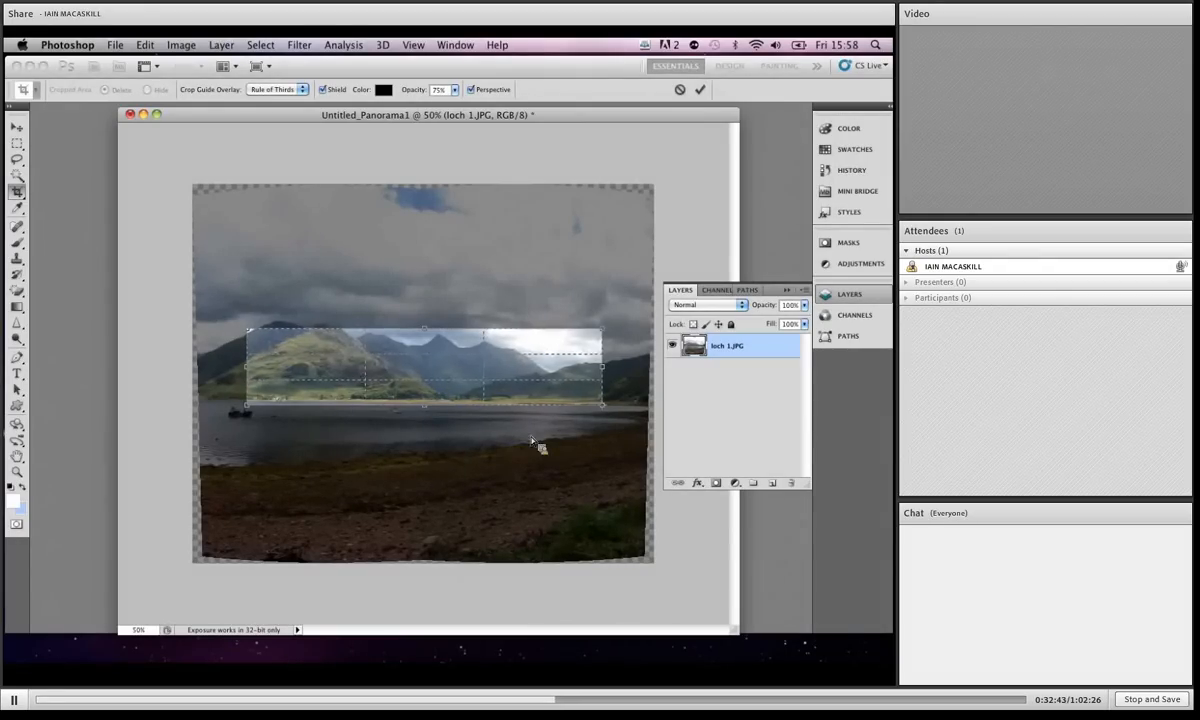
mouse_move(211, 343)
mouse_down()
mouse_move(212, 328)
mouse_move(213, 350)
mouse_up()
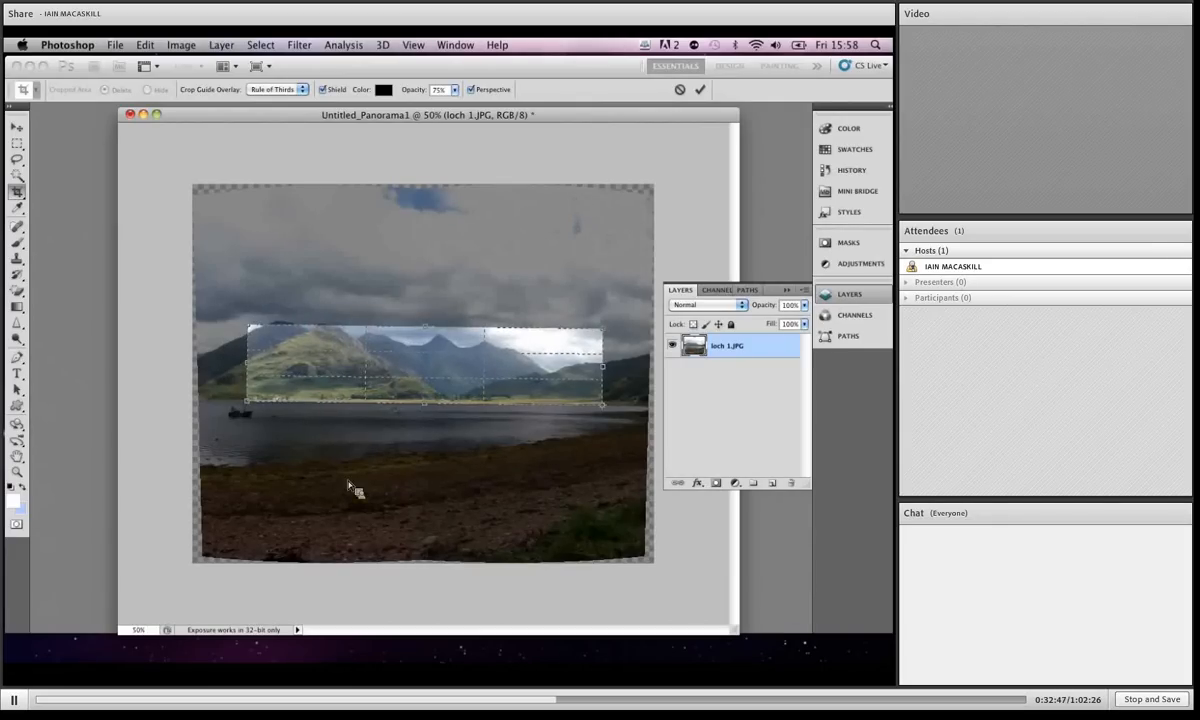
Step: Extend the crop frame slightly beyond all four edges of the panorama and apply it to enlarge the canvas
drag(421, 406, 420, 562)
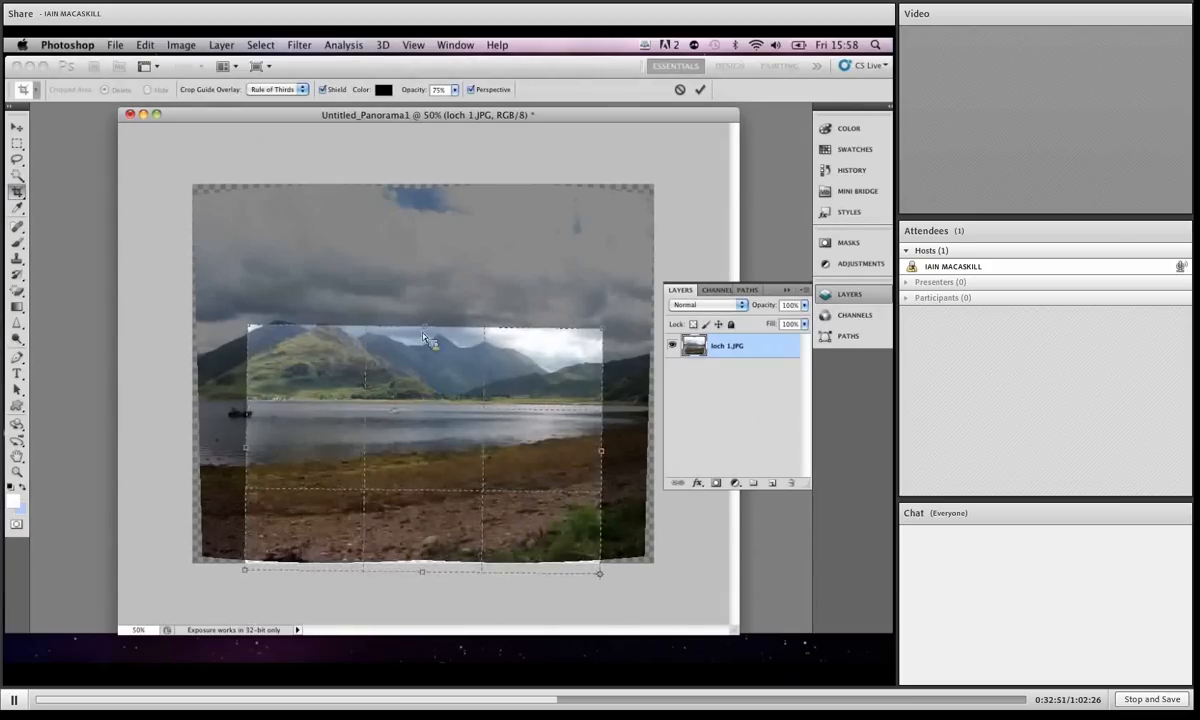
drag(424, 339, 428, 186)
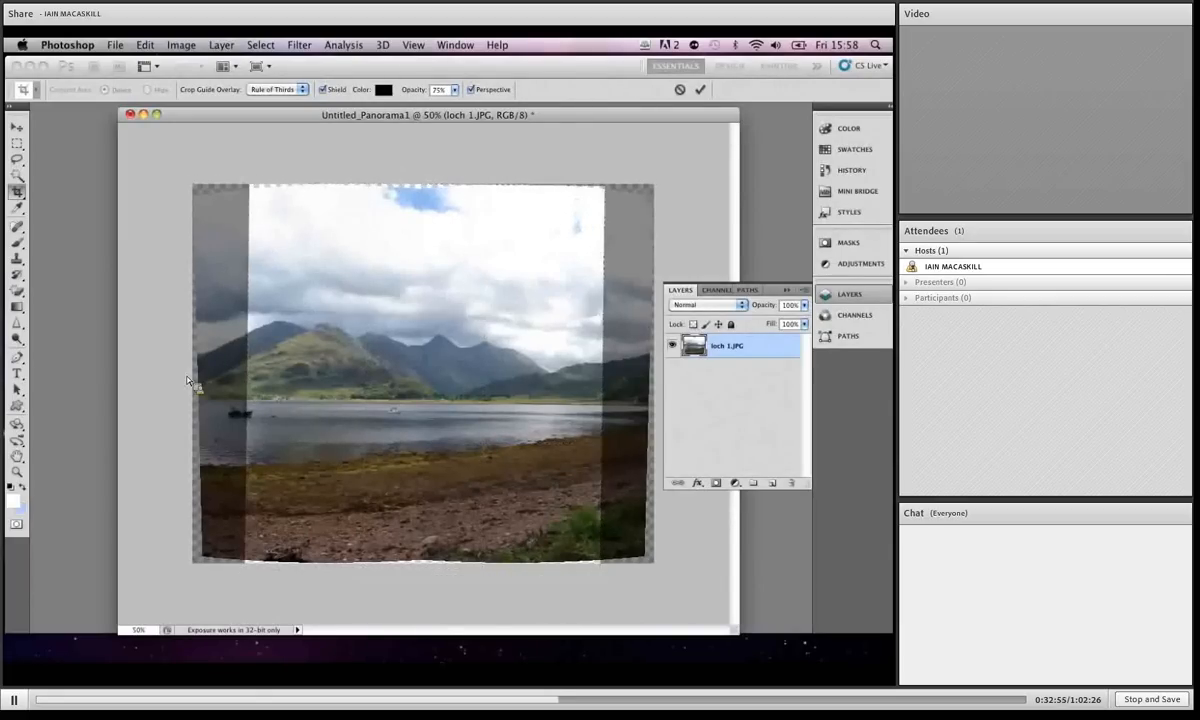
drag(187, 380, 187, 377)
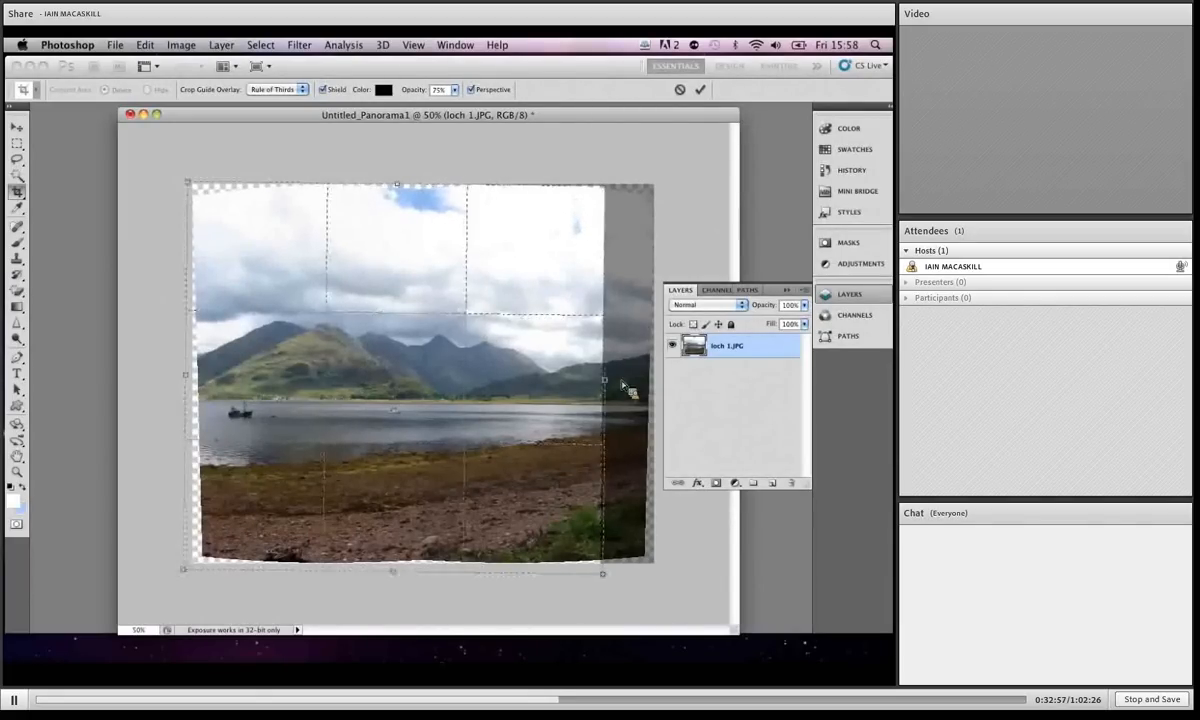
drag(622, 382, 664, 384)
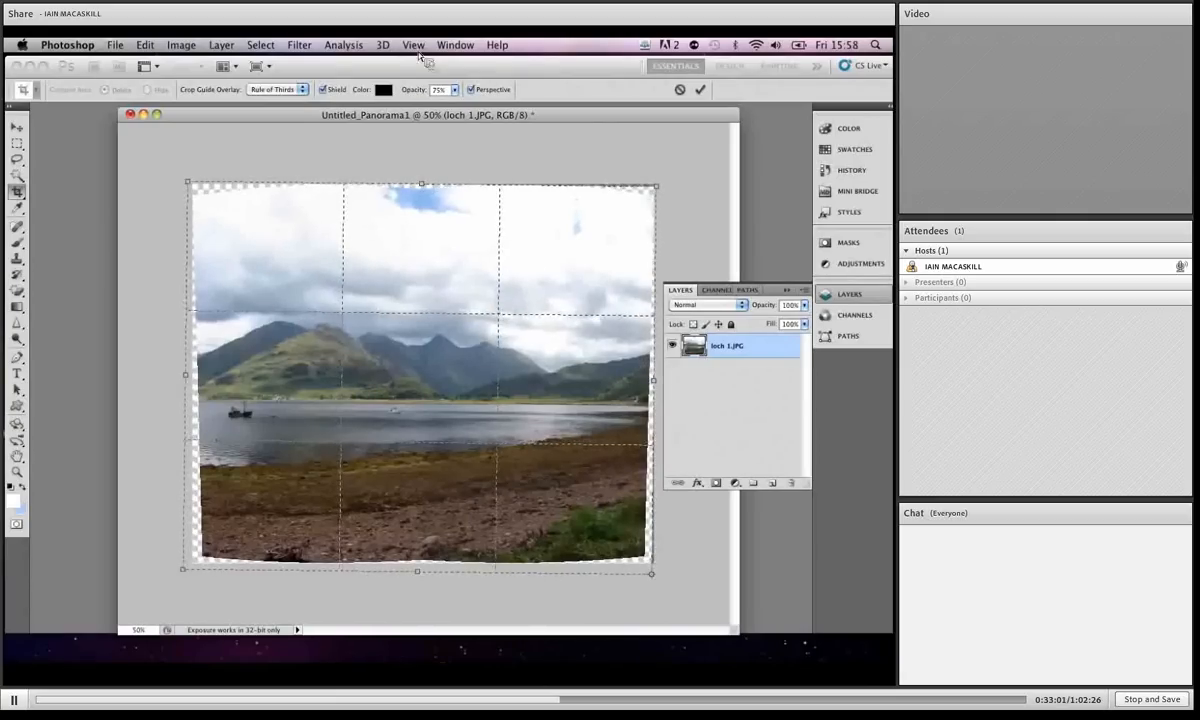
drag(422, 186, 425, 189)
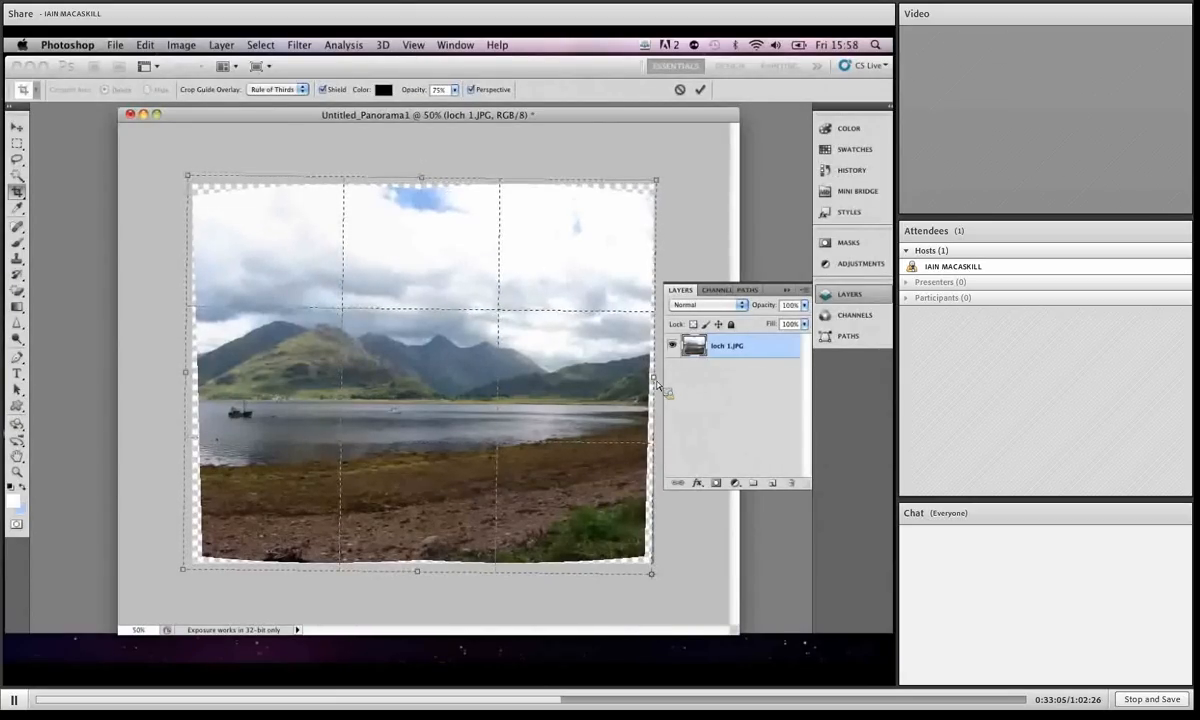
drag(656, 383, 662, 385)
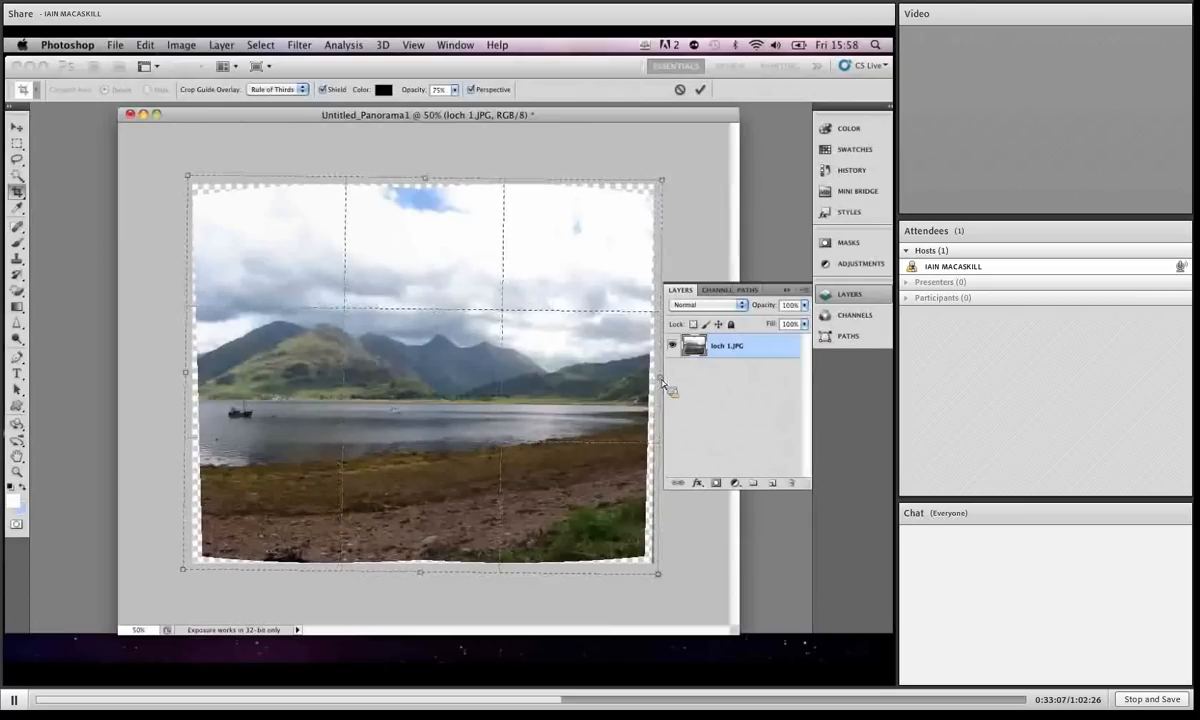
key(Return)
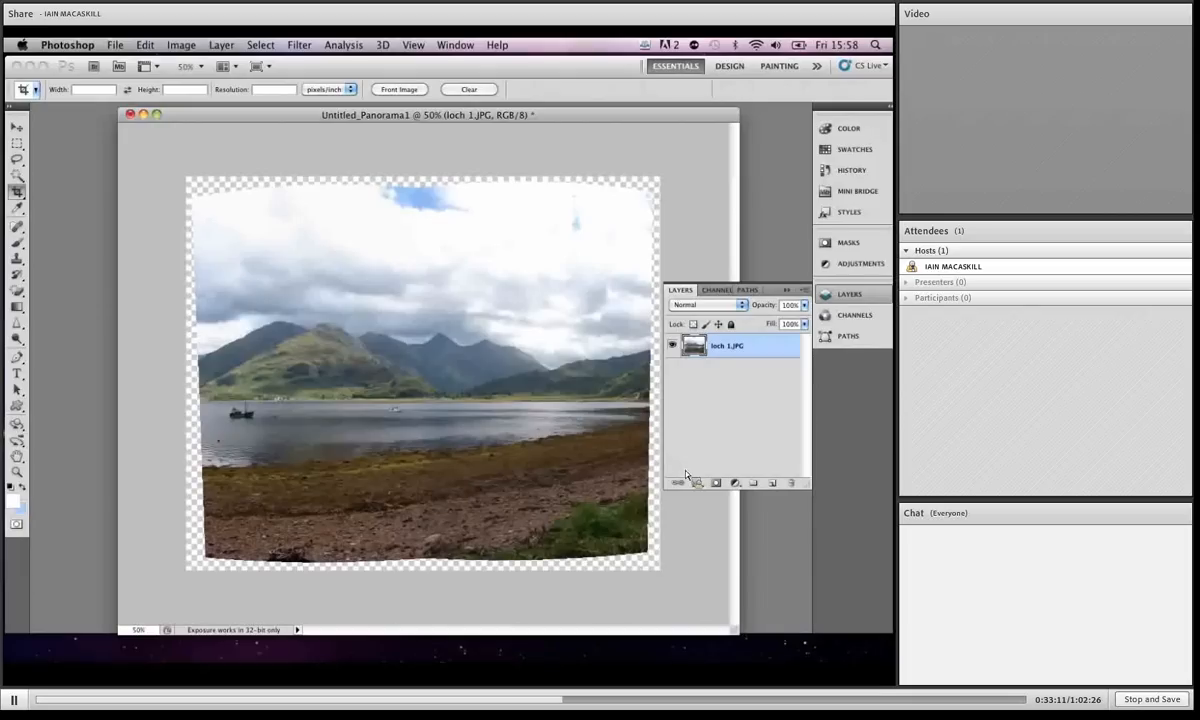
Step: Select the transparent border around the panorama with the Magic Wand and expand the selection by 3 pixels
click(788, 290)
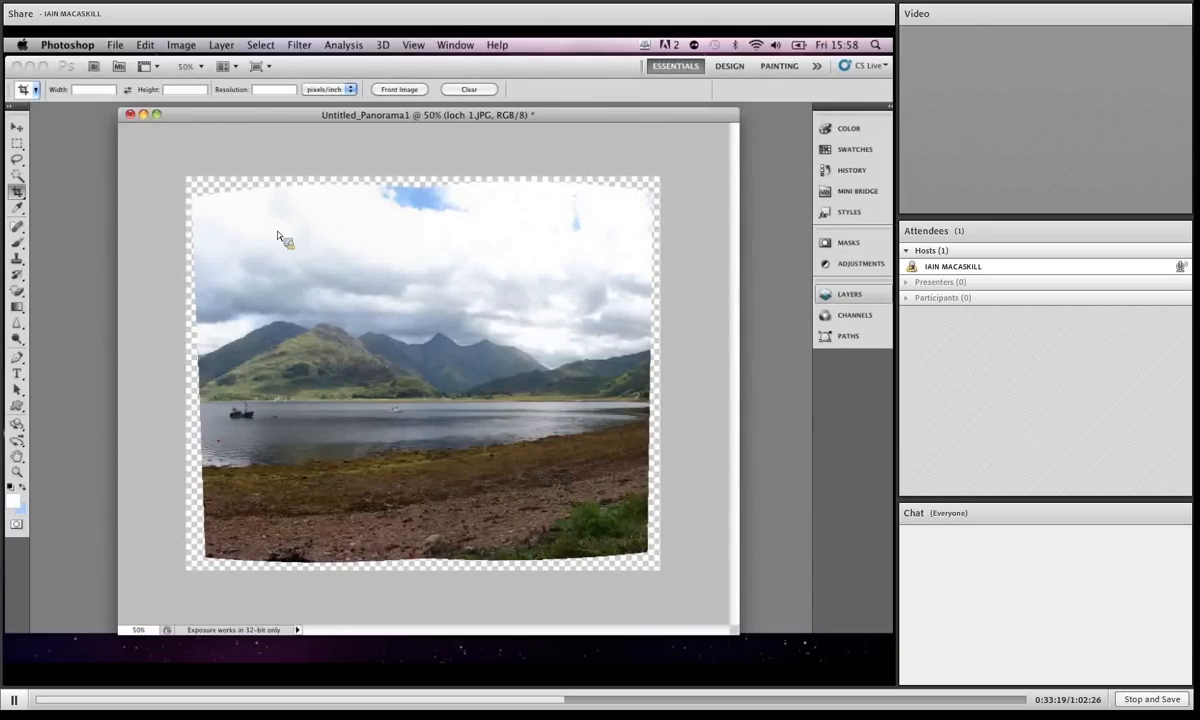
drag(16, 182, 45, 188)
click(198, 192)
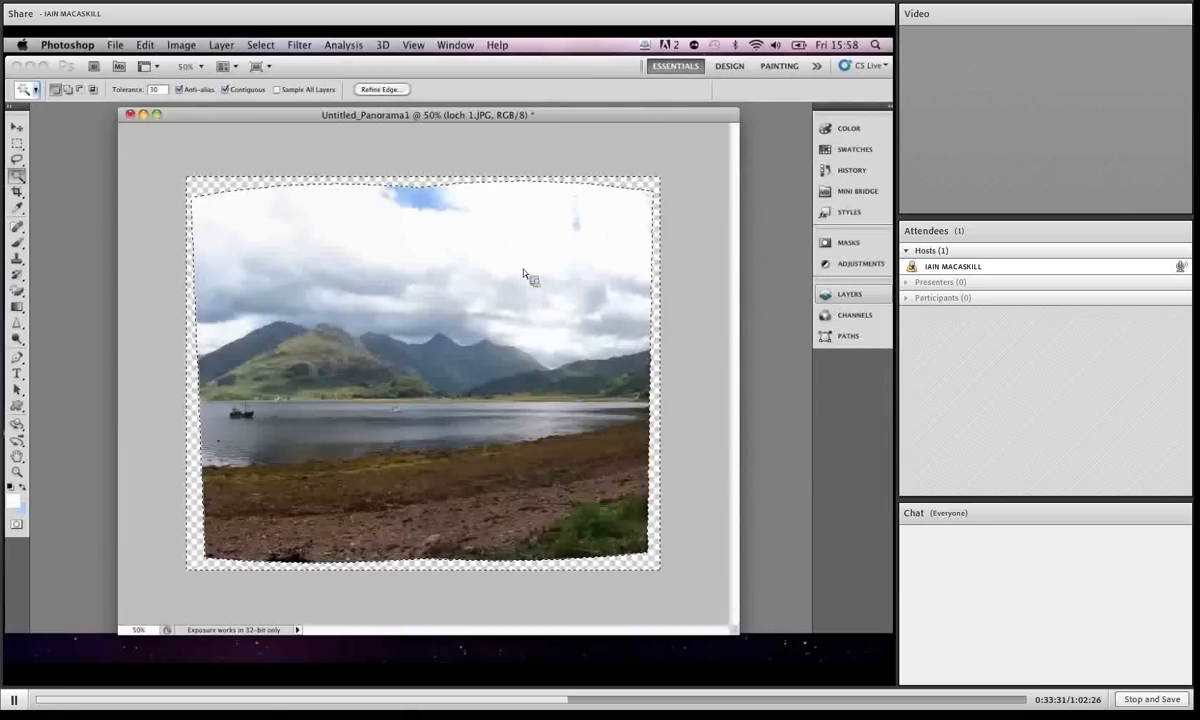
click(260, 46)
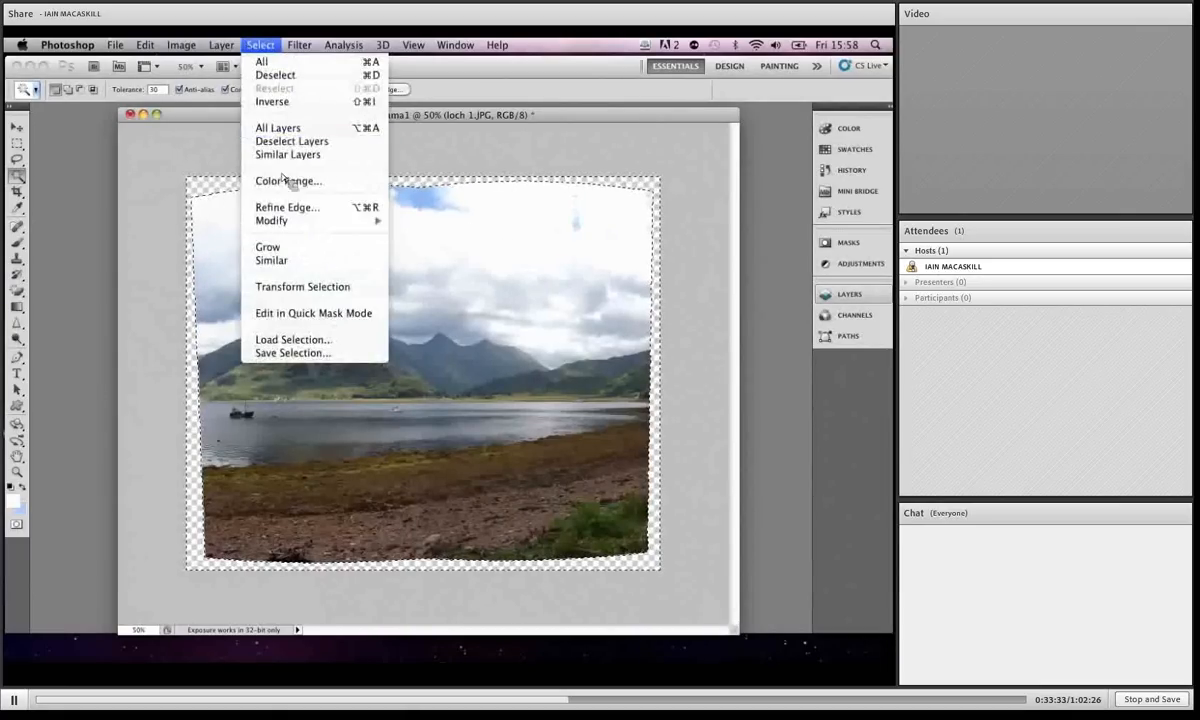
mouse_move(370, 221)
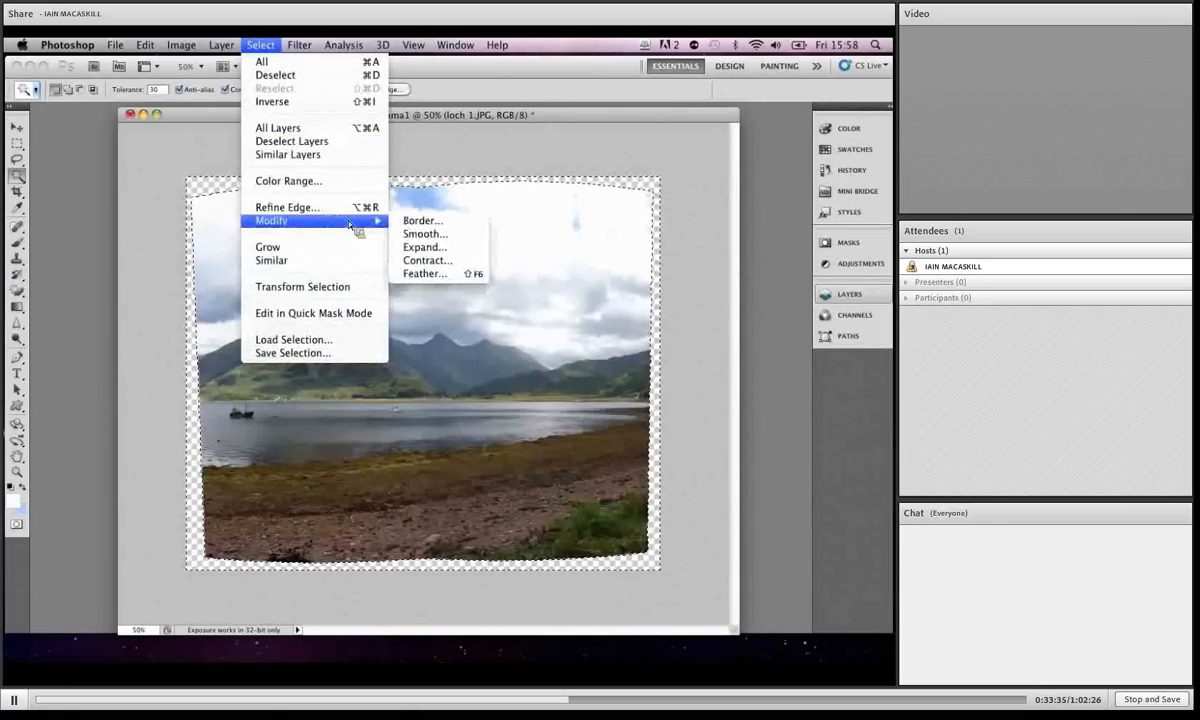
click(430, 247)
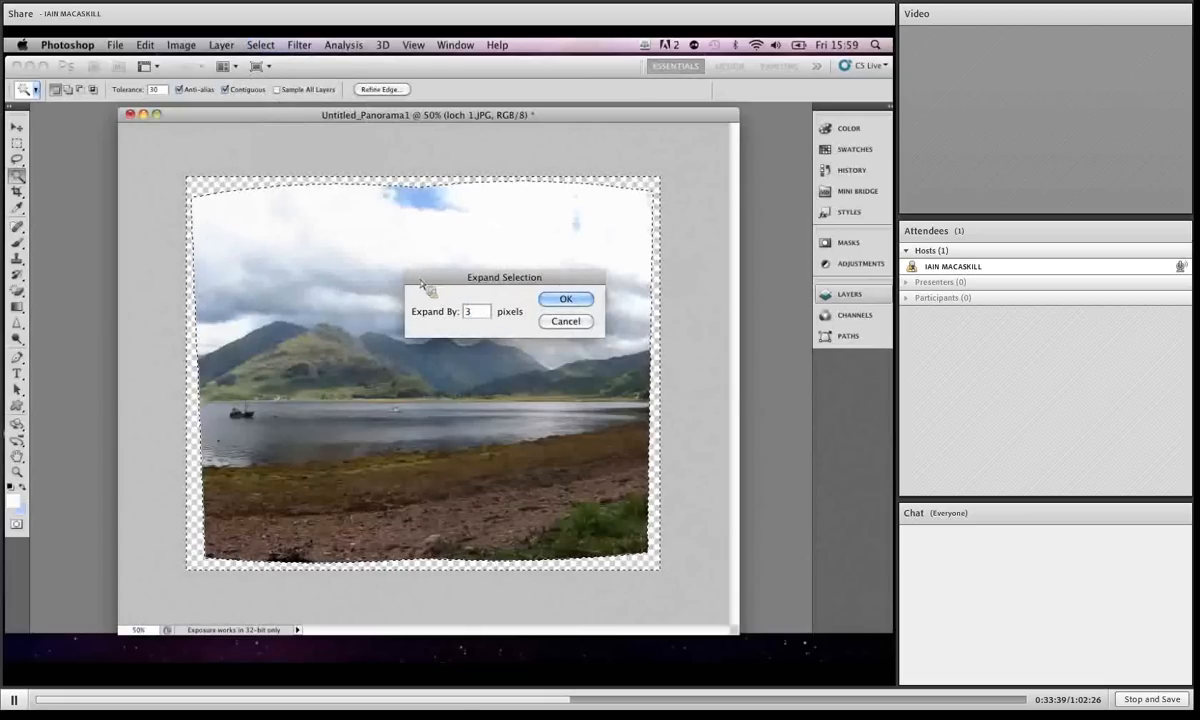
key(Return)
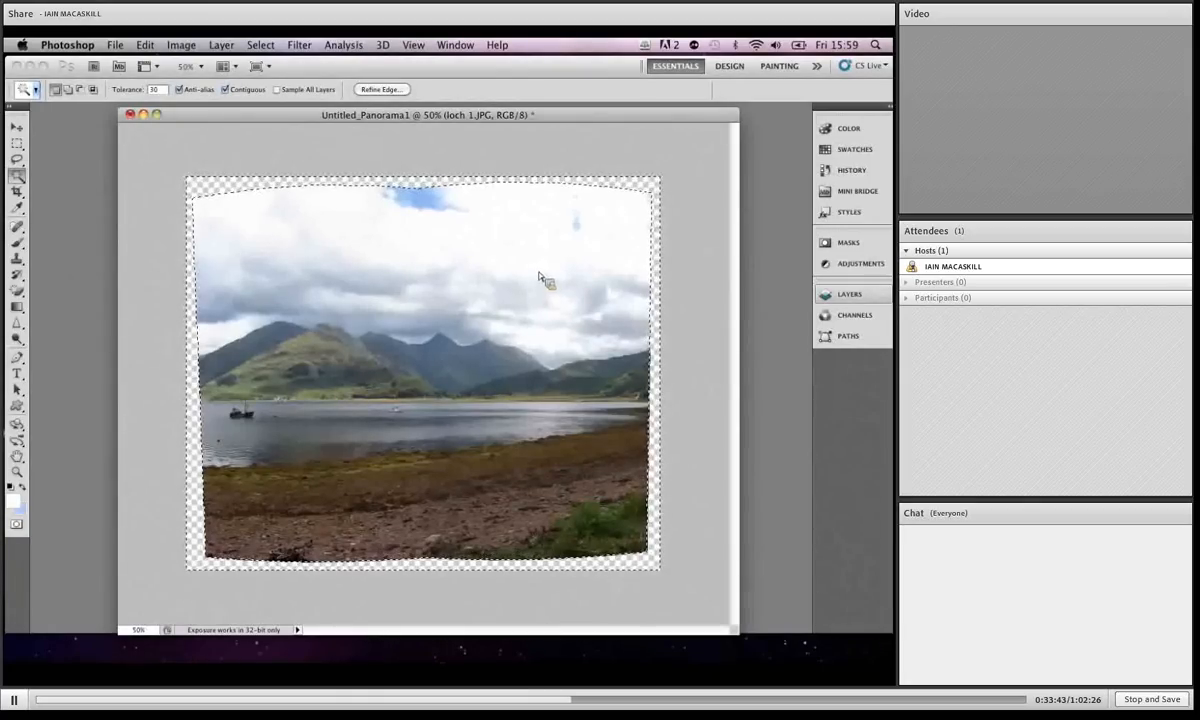
click(145, 45)
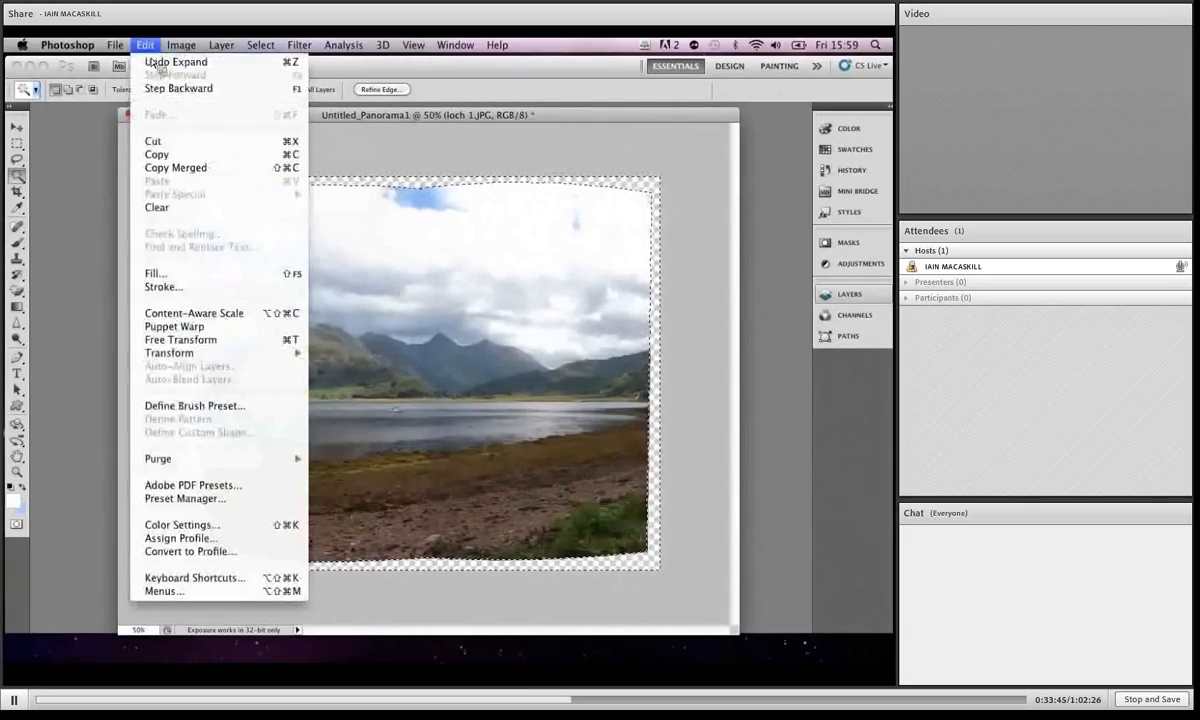
click(200, 300)
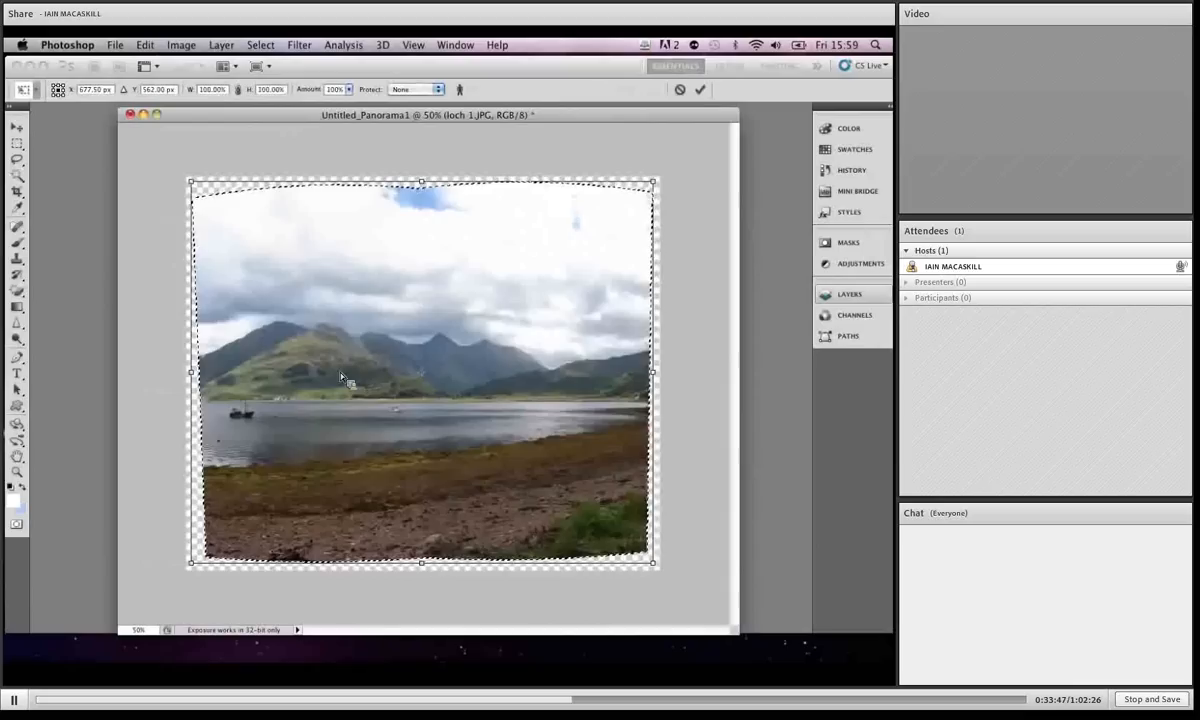
key(Return)
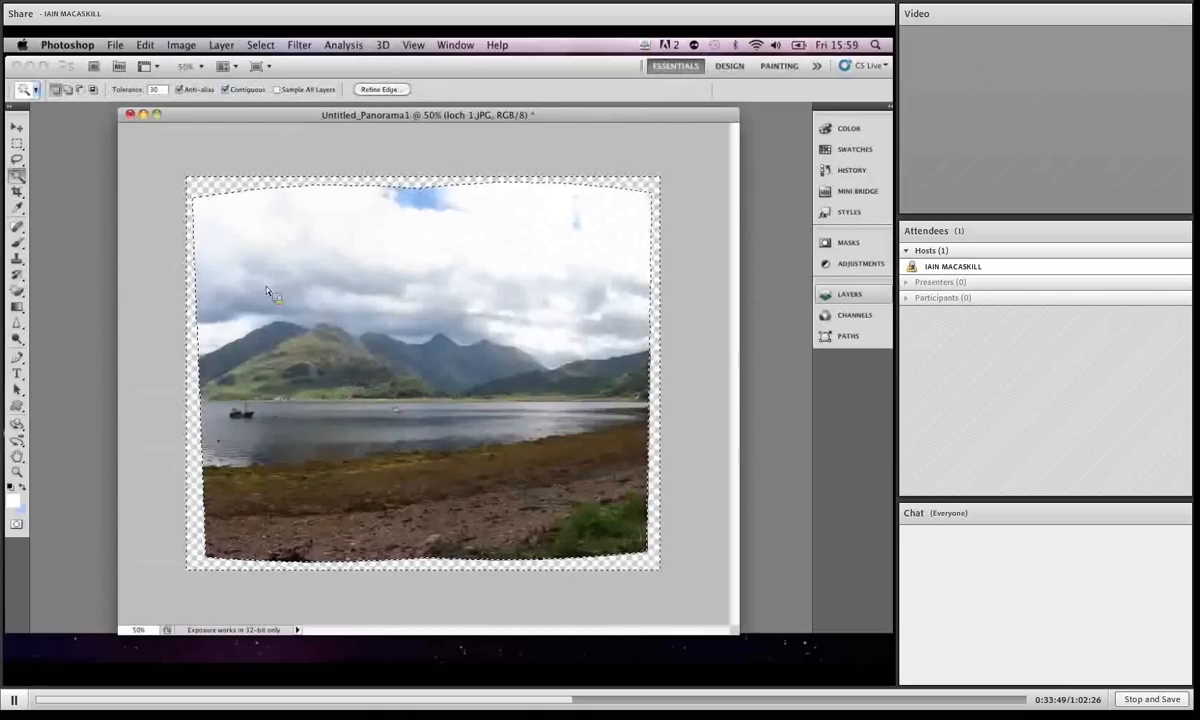
Step: Fill the selected border using Content-Aware in Normal mode at 100% opacity, and deselect it
click(145, 45)
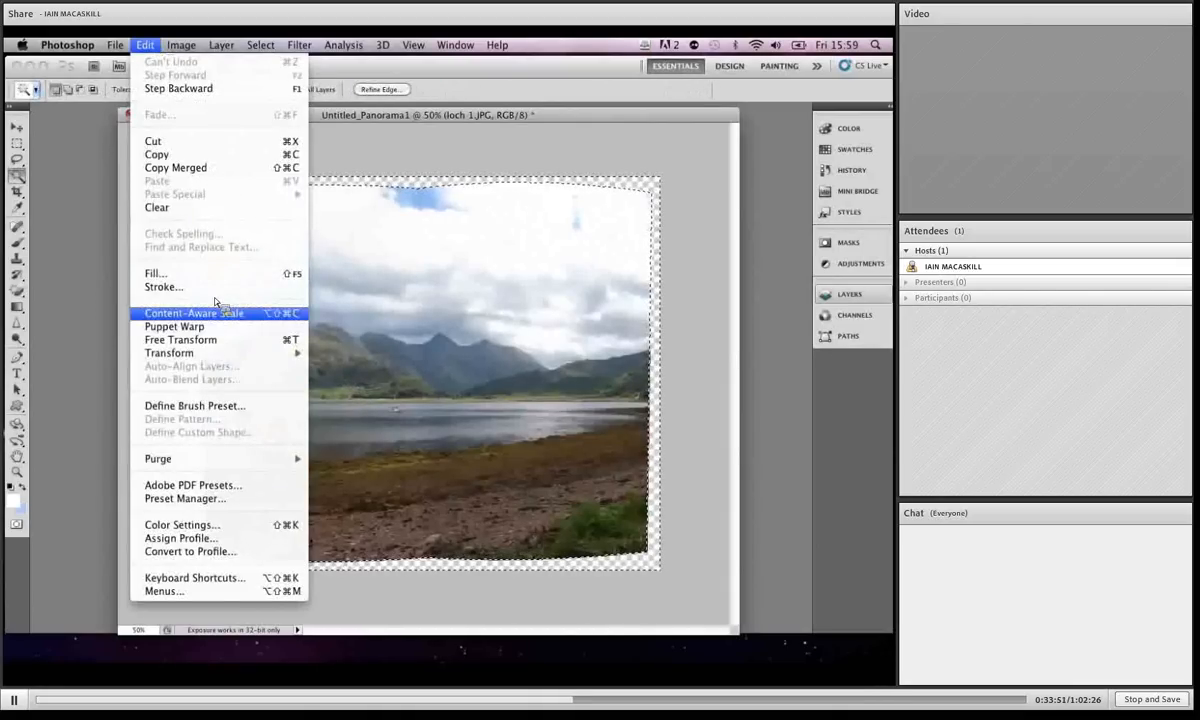
click(204, 276)
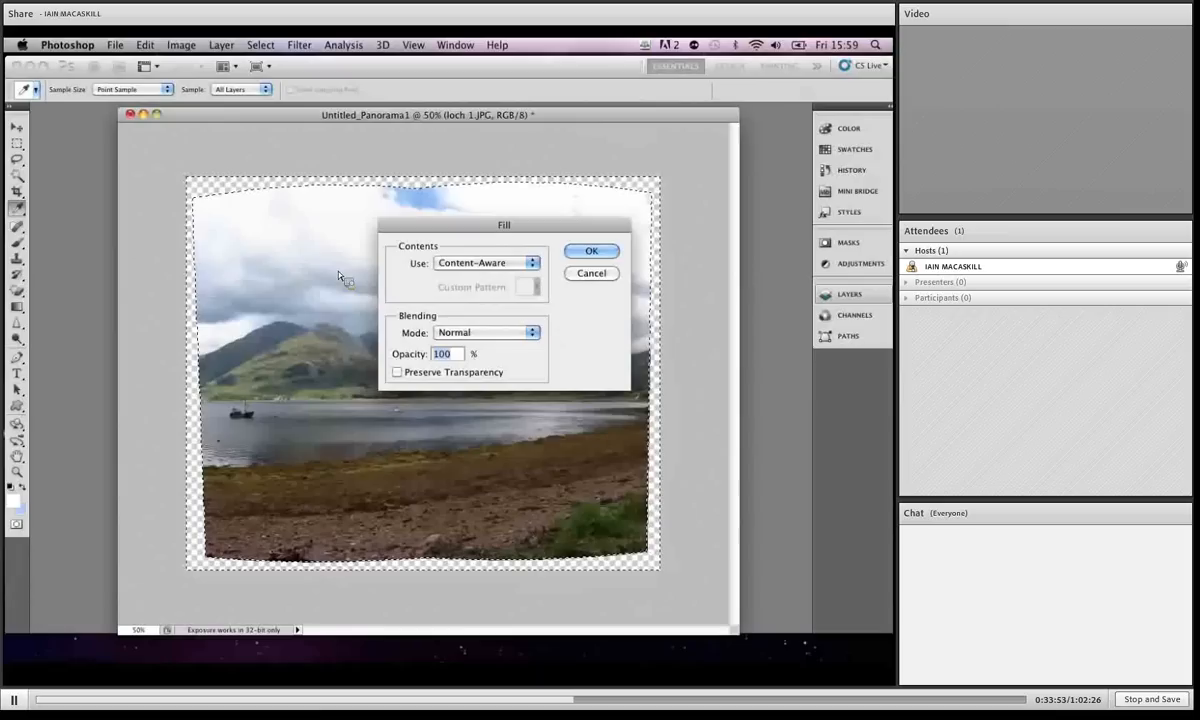
click(588, 252)
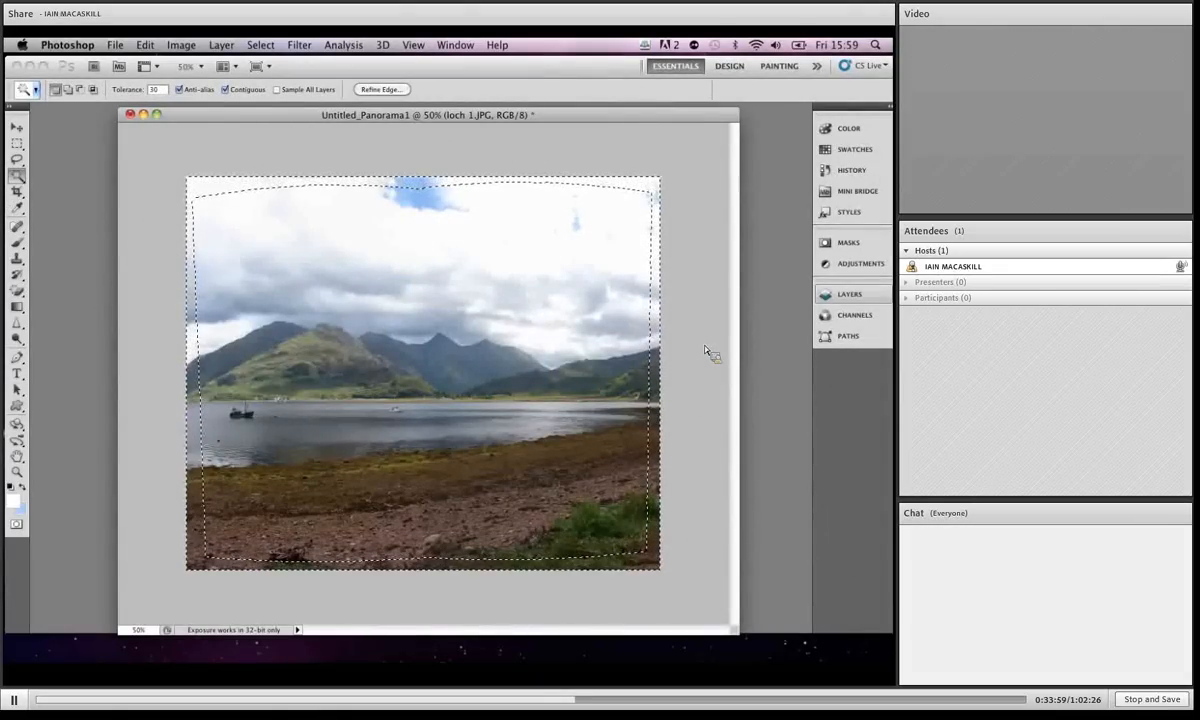
key(super+d)
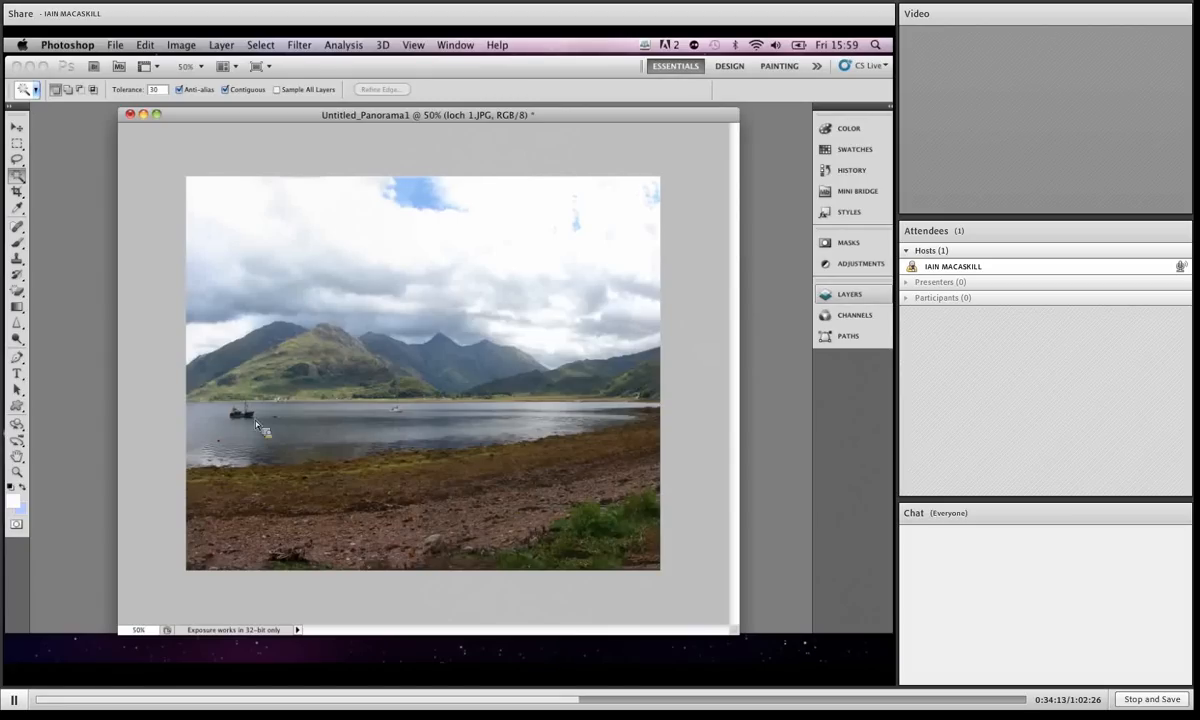
Step: Close the finished panorama document without saving its changes
drag(202, 469, 173, 464)
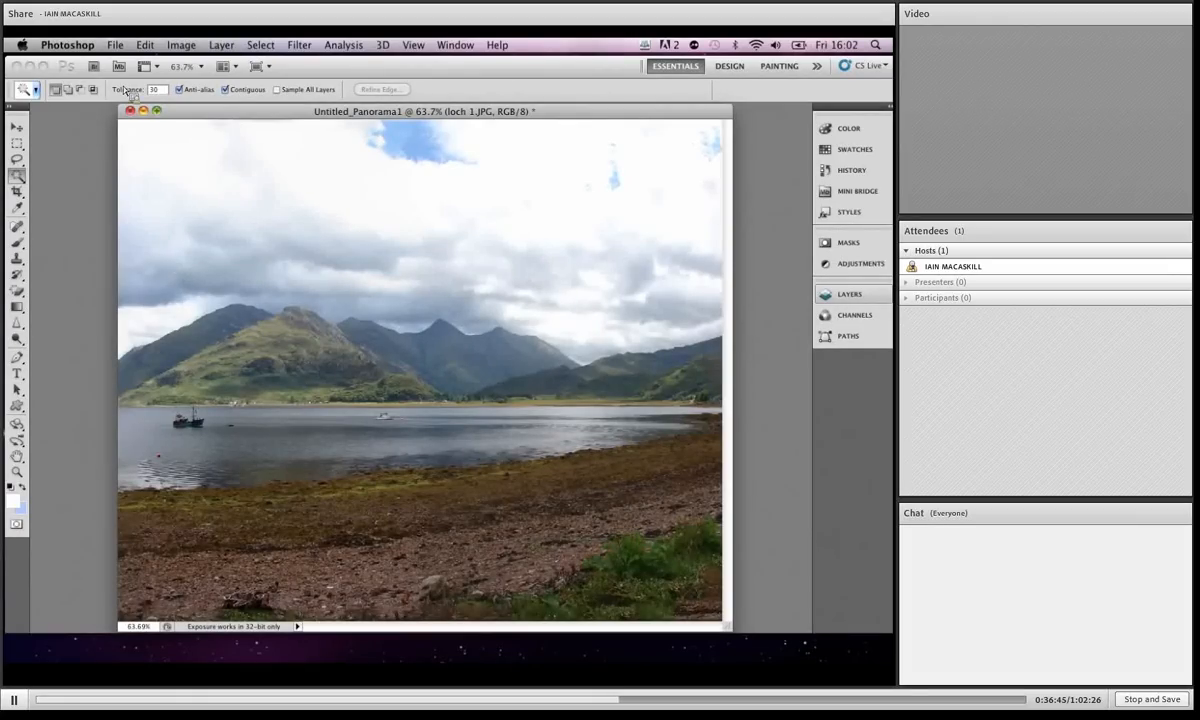
click(130, 110)
click(405, 272)
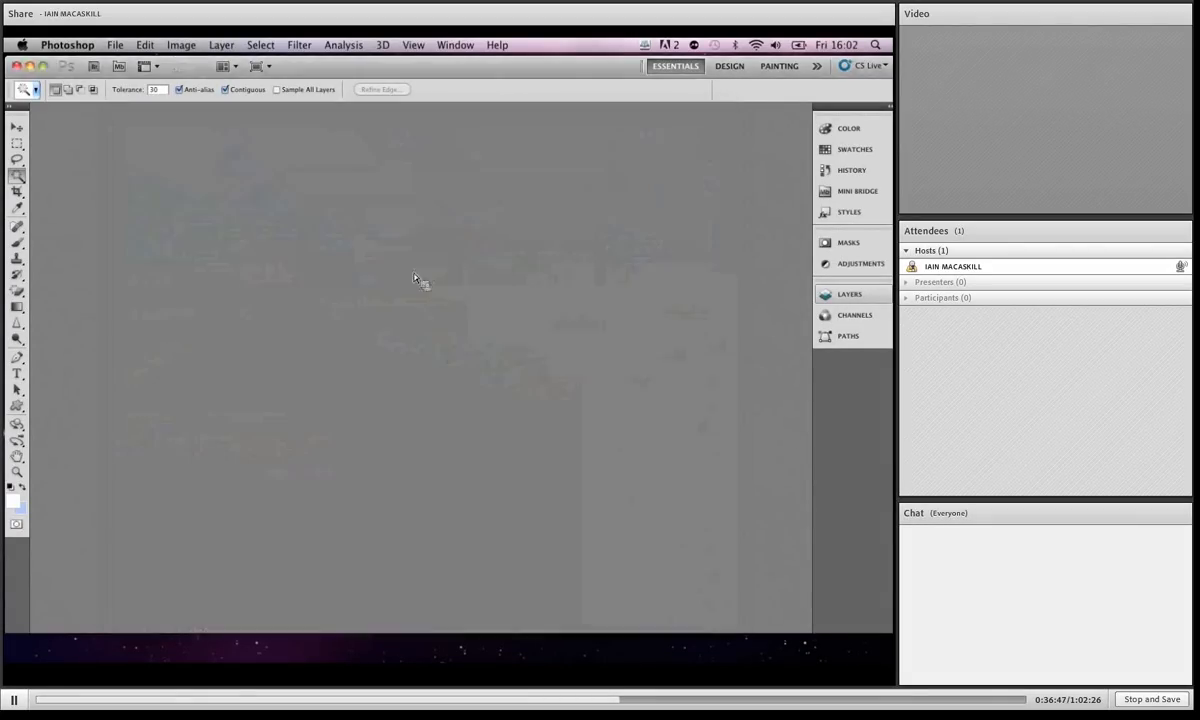
Step: Open Match girl.tif from the Calculations folder inside the Blending modes folder
click(116, 46)
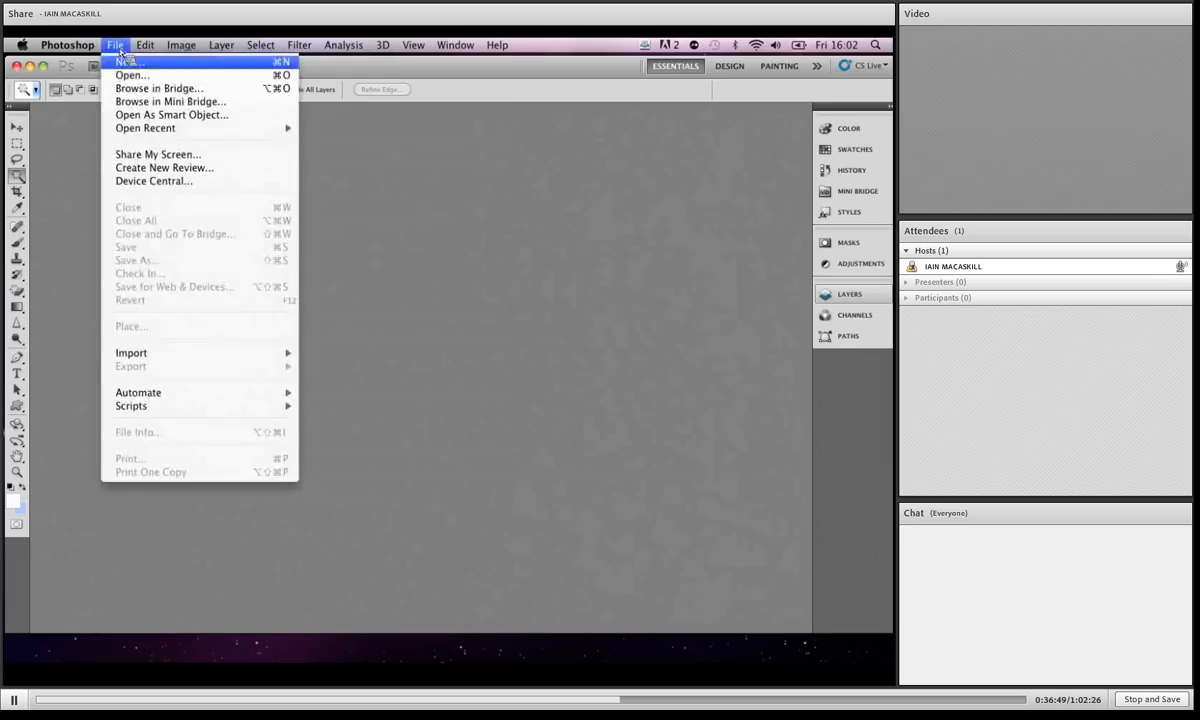
click(131, 75)
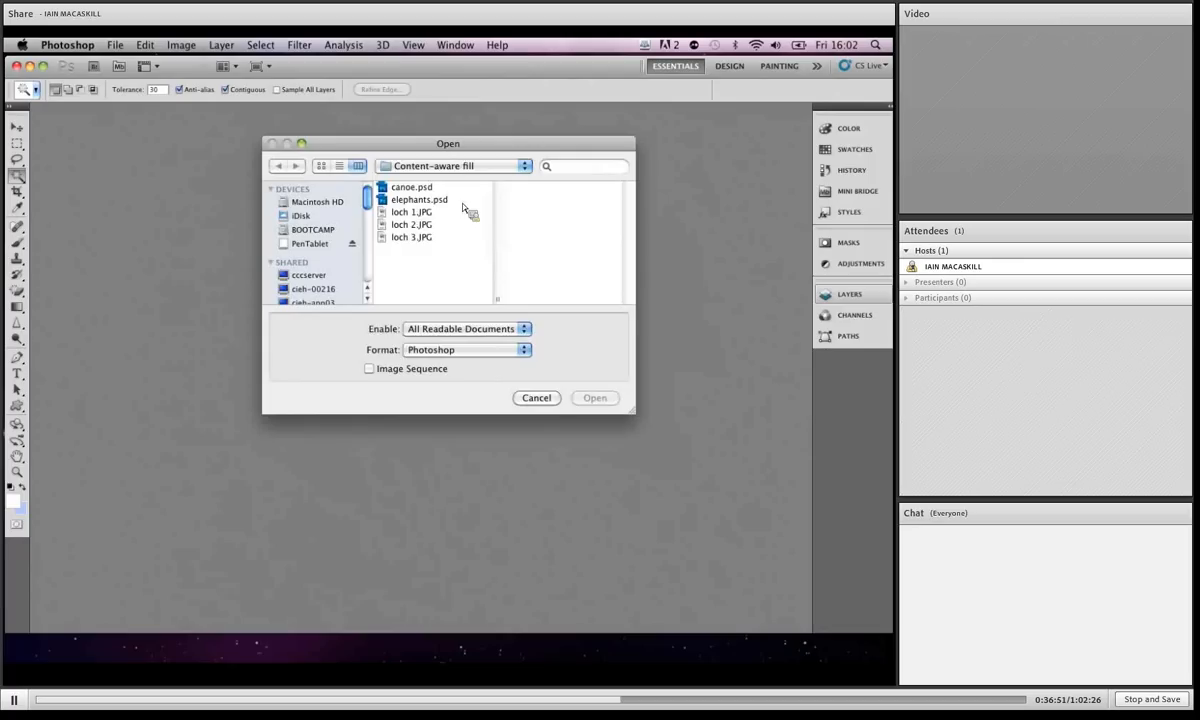
click(460, 166)
click(463, 179)
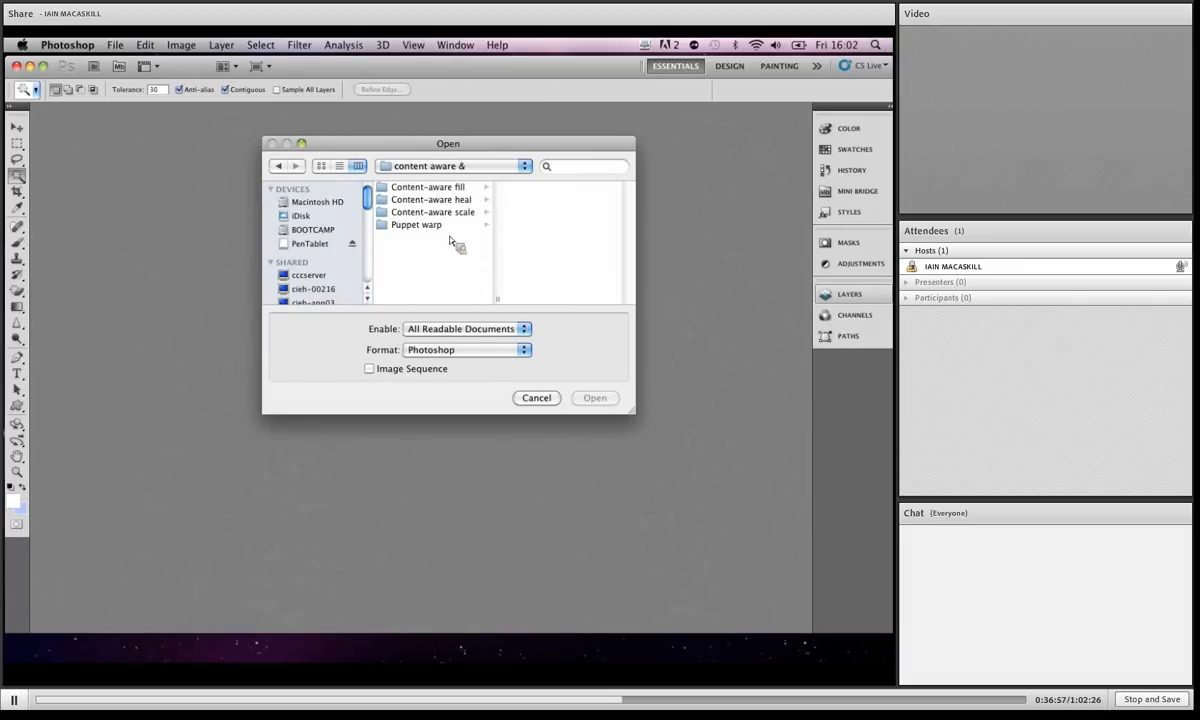
click(445, 167)
click(430, 181)
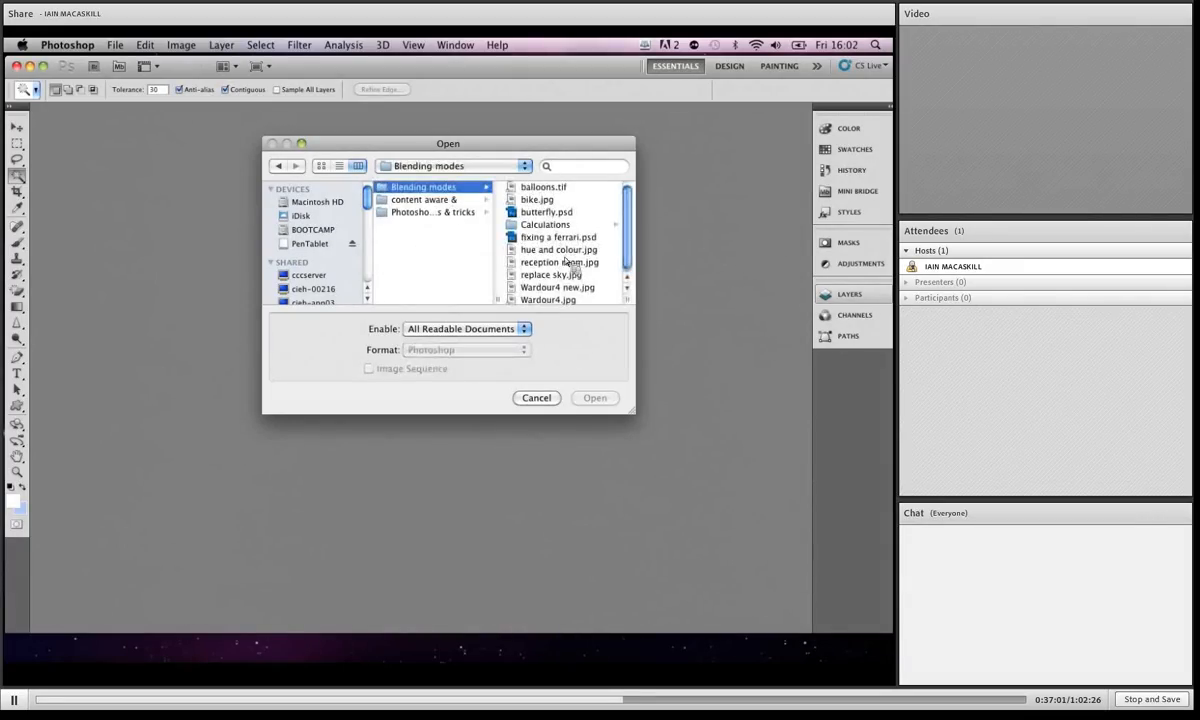
click(541, 224)
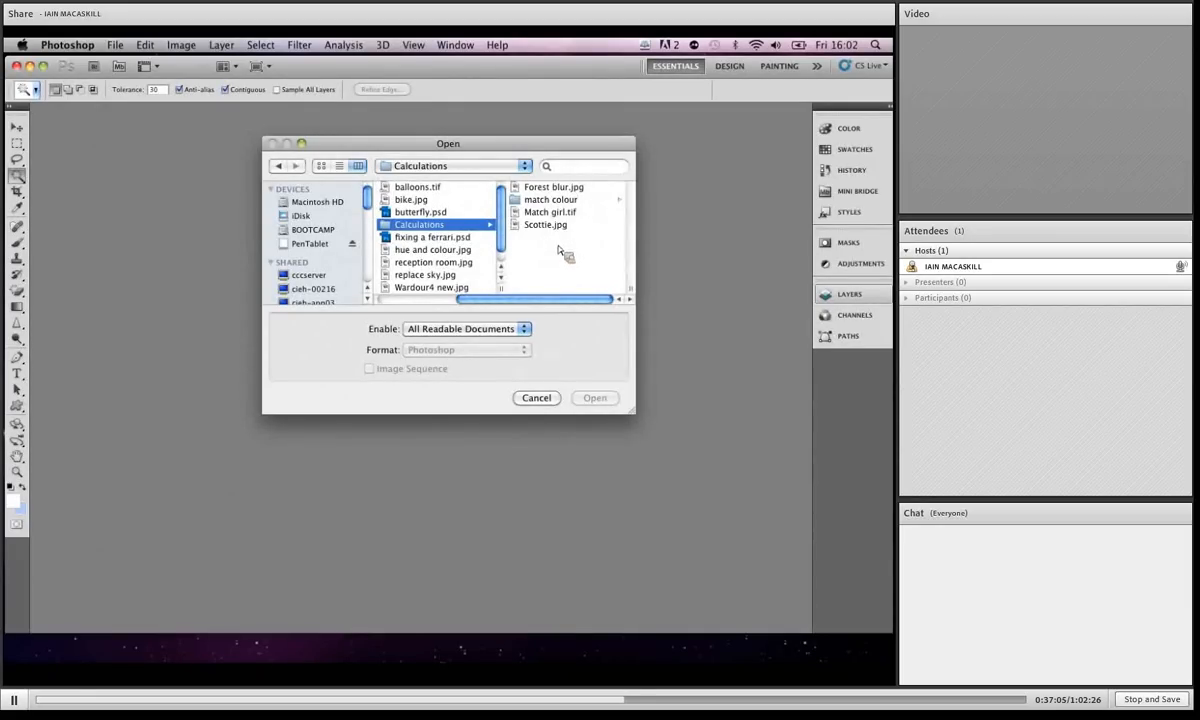
click(545, 201)
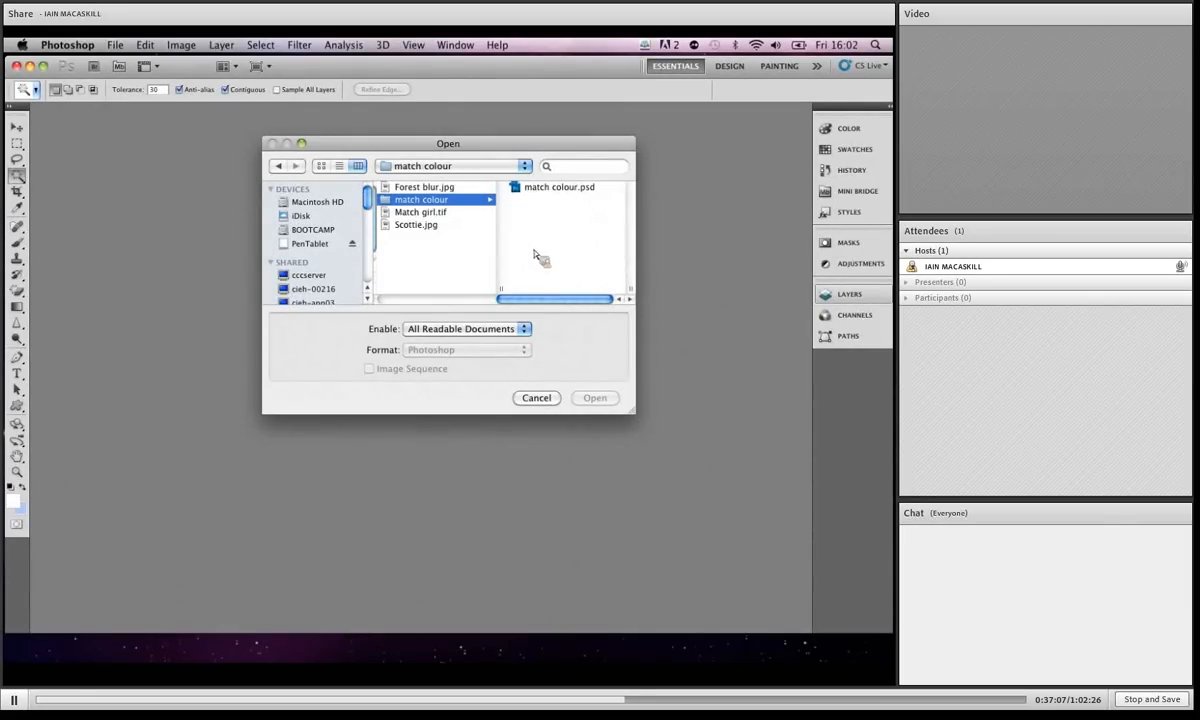
click(420, 212)
click(595, 398)
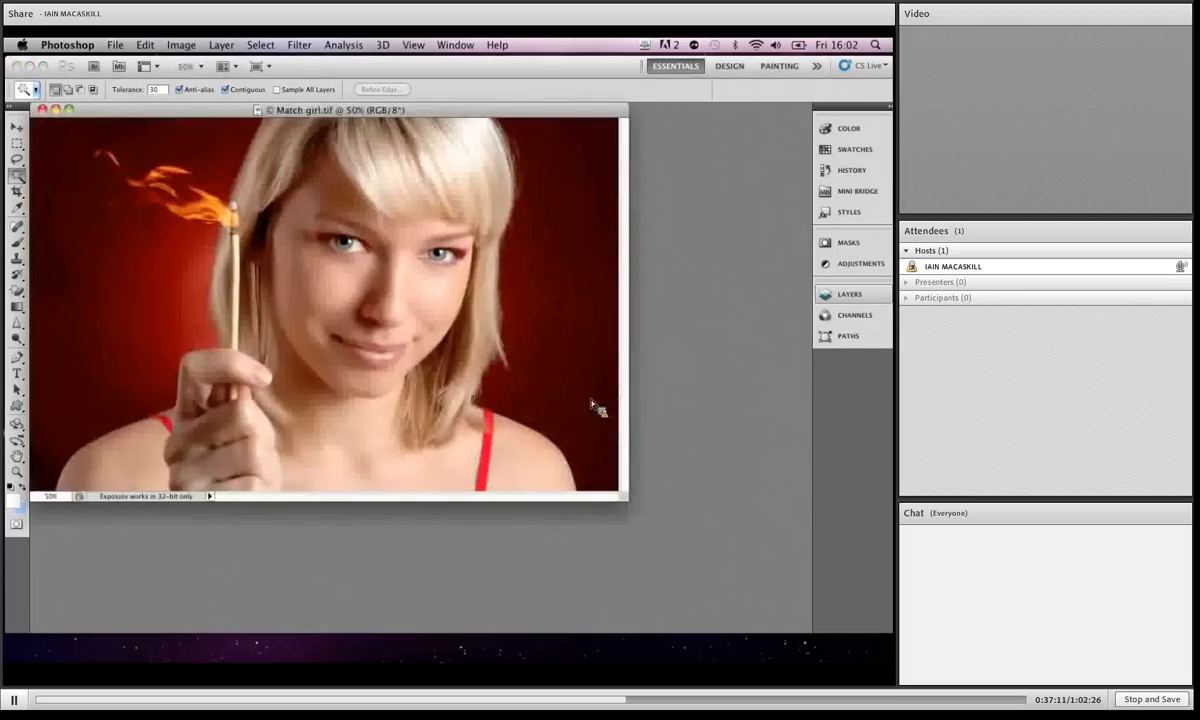
Step: Enlarge the Match girl.tif window to show canvas around the image, and open Forest blur.jpg from the Calculations folder
drag(627, 500, 758, 586)
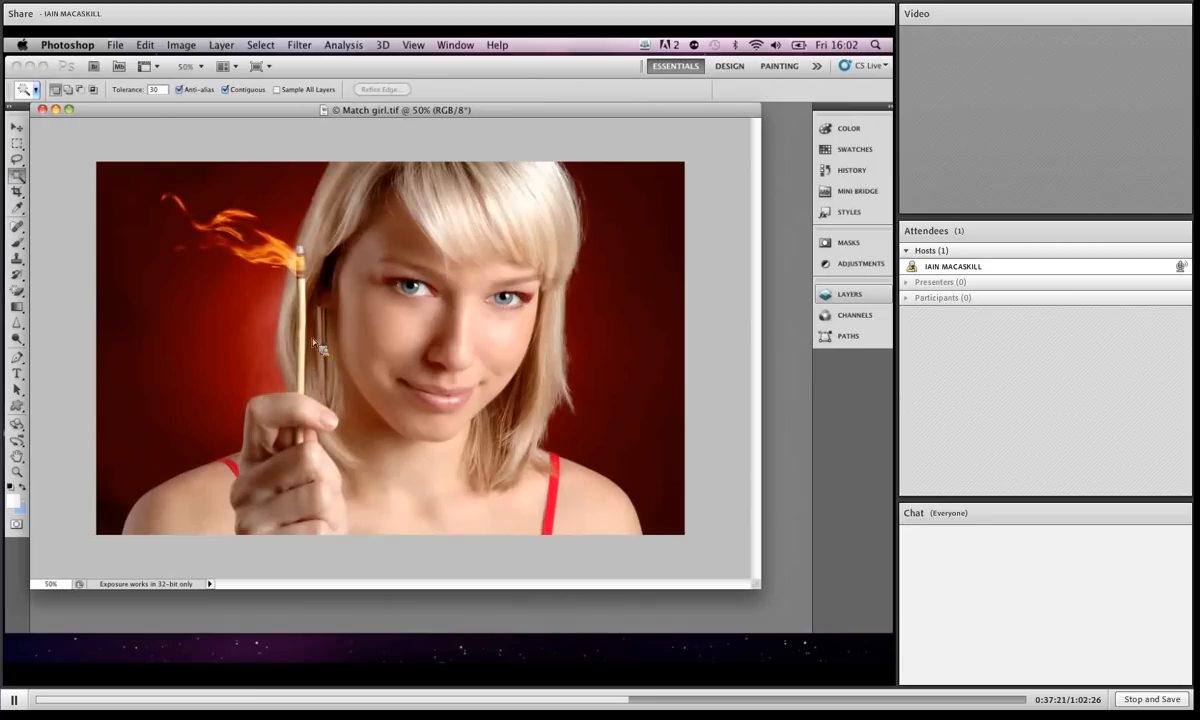
click(119, 66)
click(115, 45)
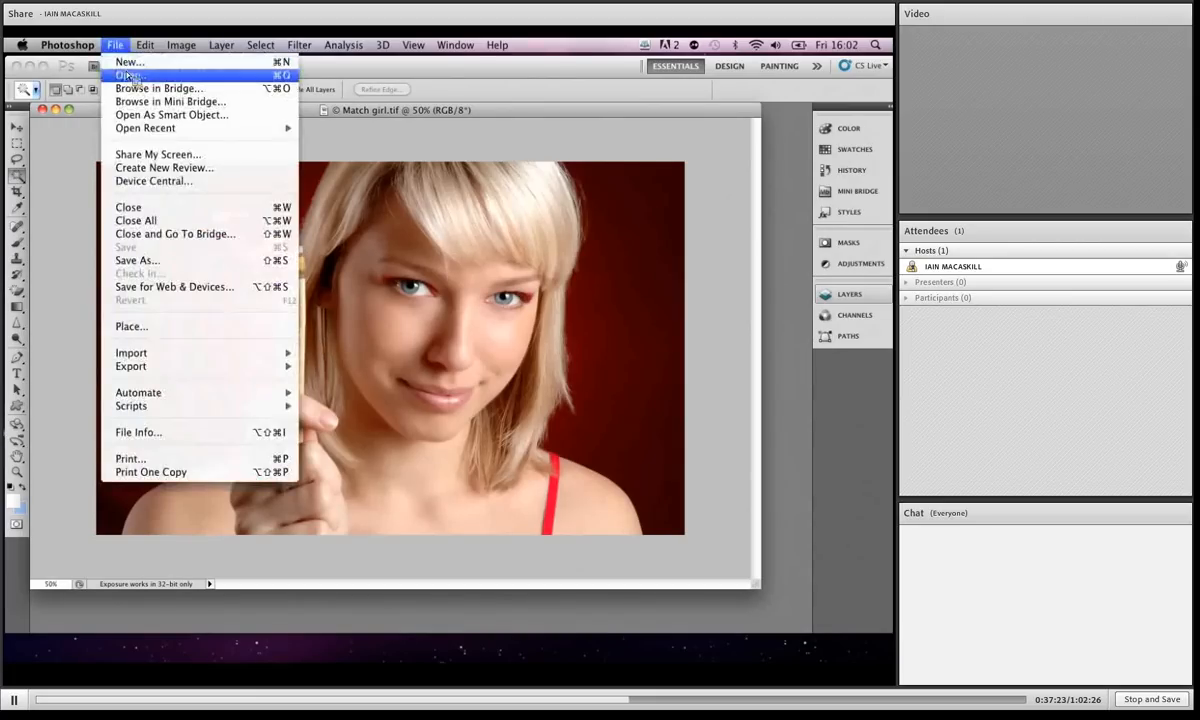
click(130, 72)
click(420, 188)
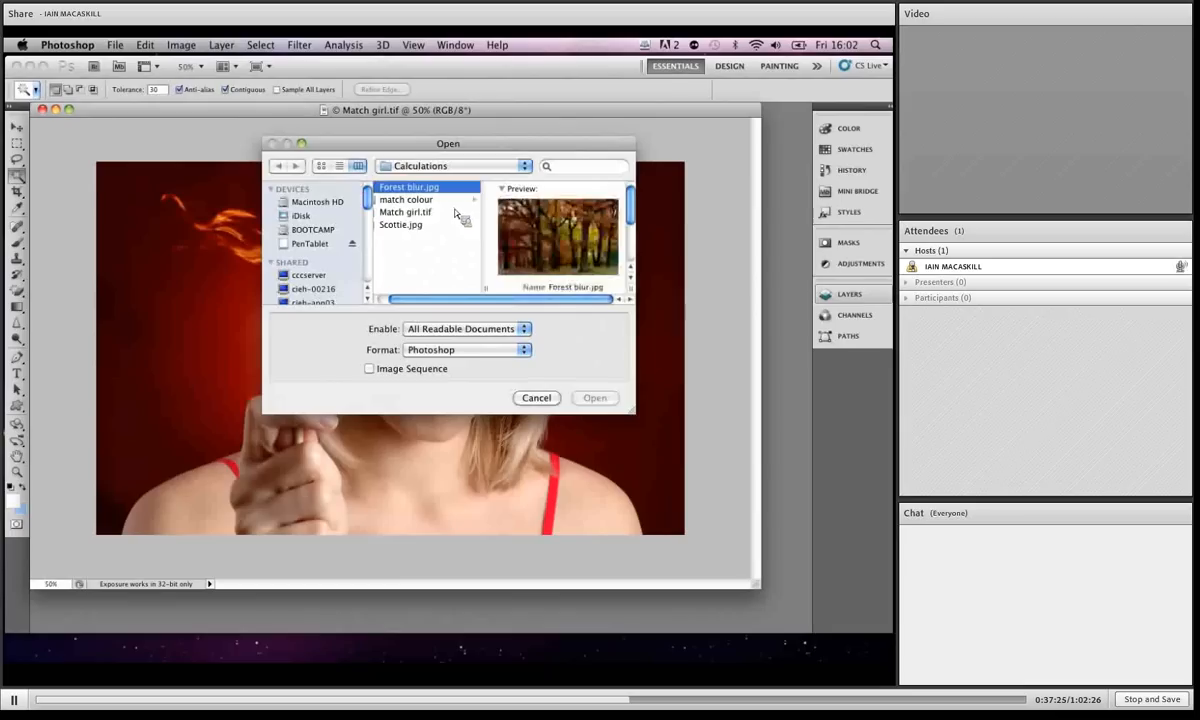
click(595, 398)
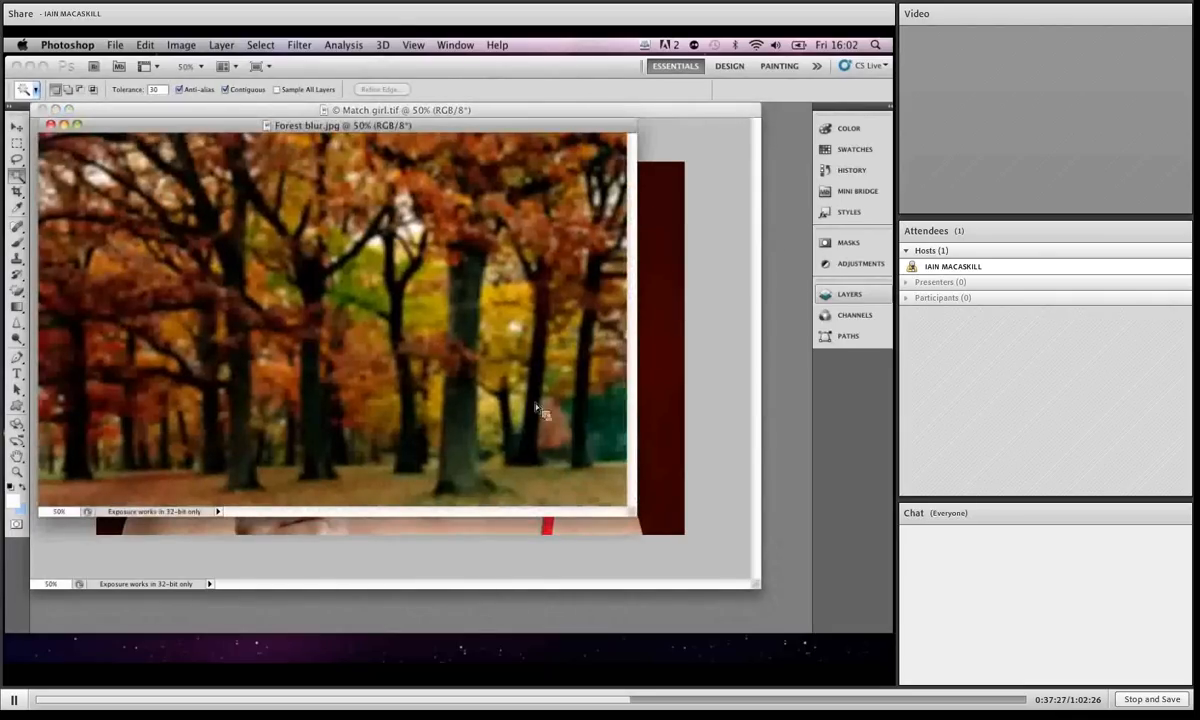
Step: Rearrange the Forest blur.jpg and Match girl.tif windows so they overlap, with Forest blur.jpg in front
drag(236, 127, 362, 246)
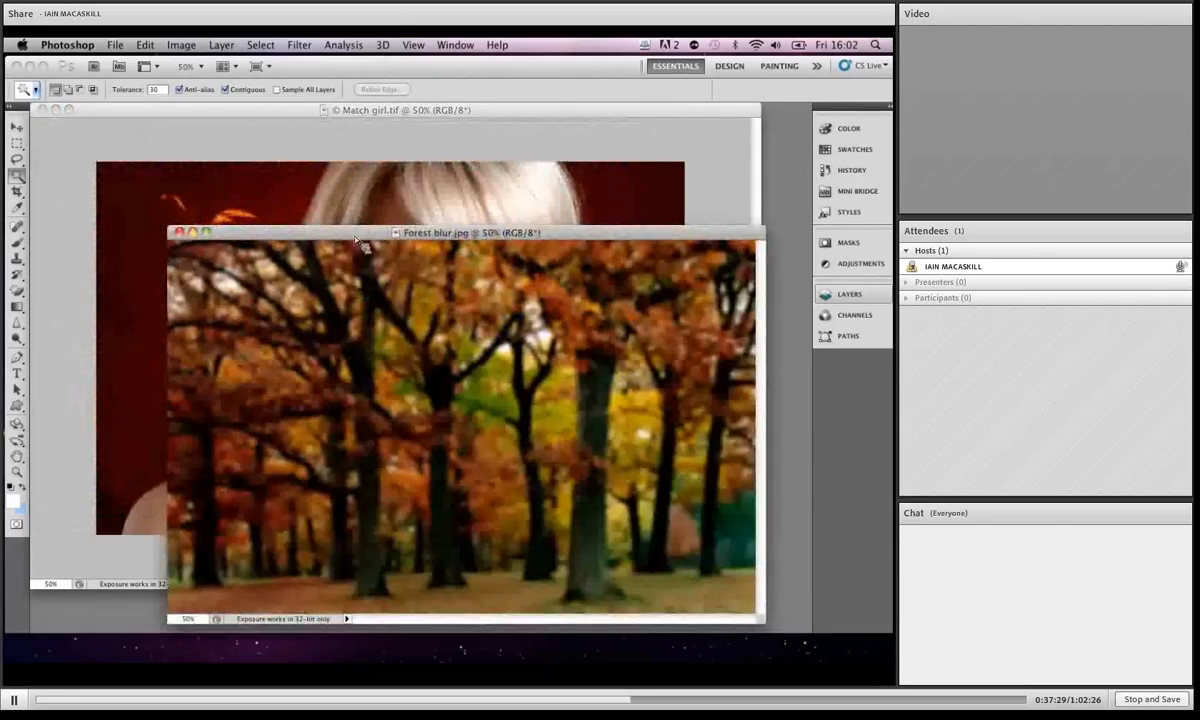
drag(281, 232, 295, 200)
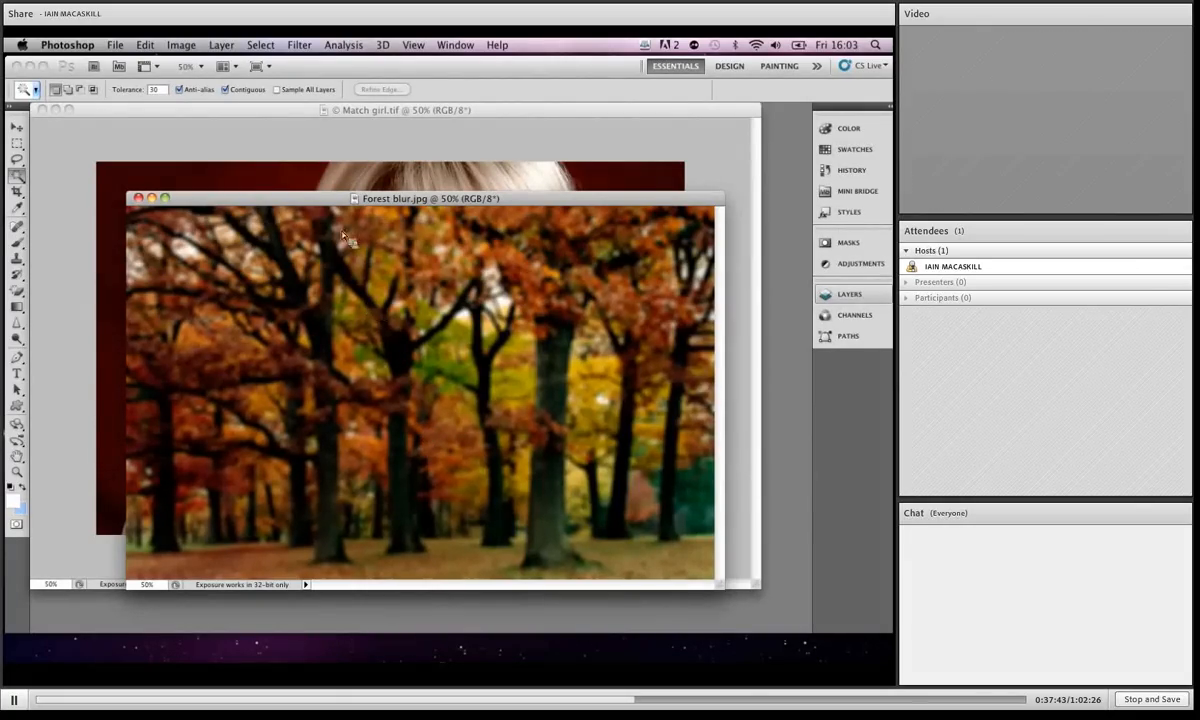
drag(323, 198, 407, 417)
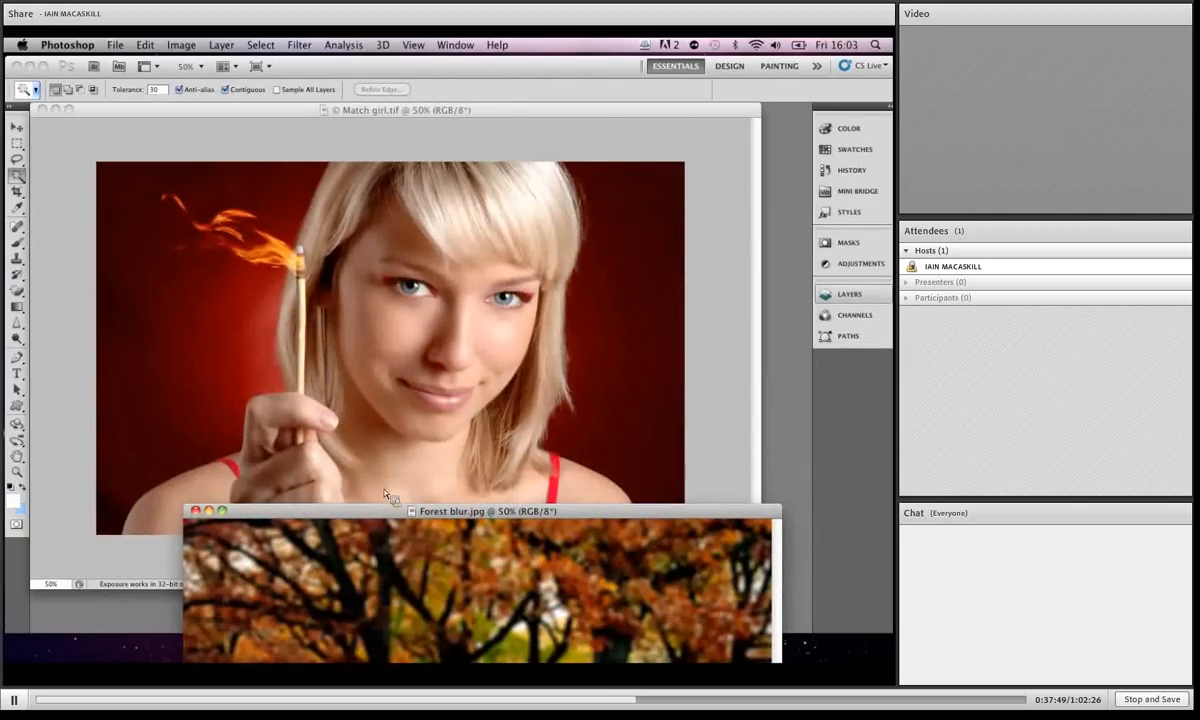
drag(386, 509, 341, 180)
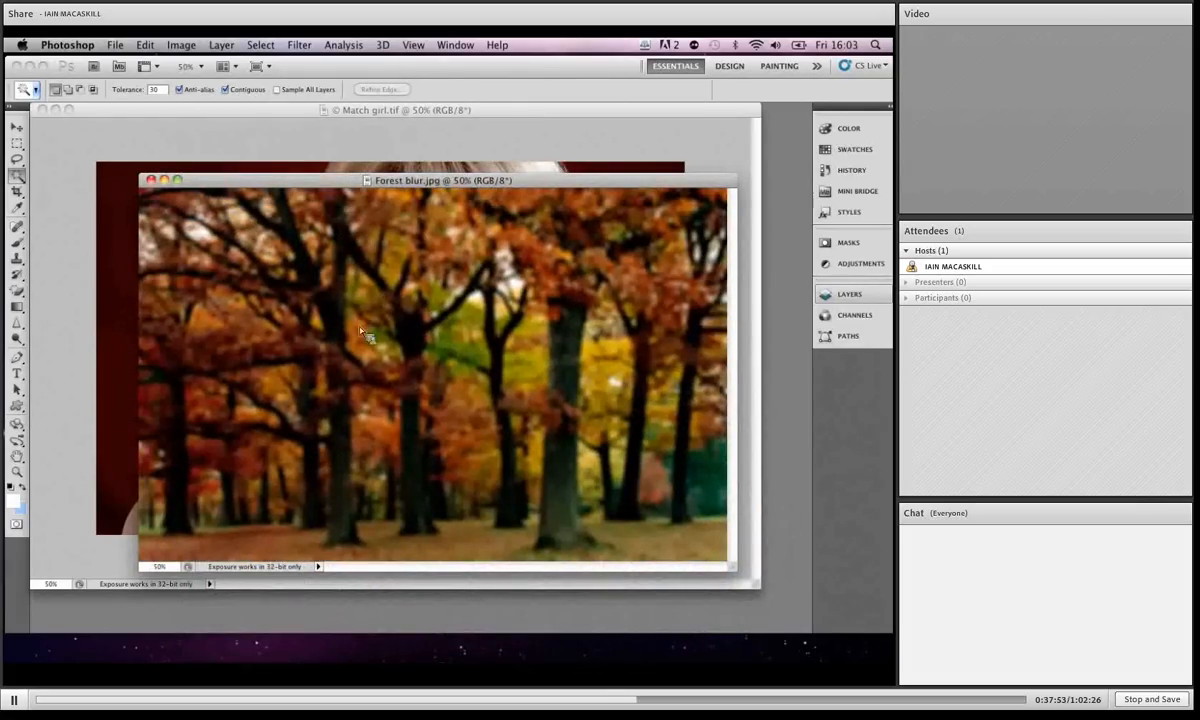
click(208, 135)
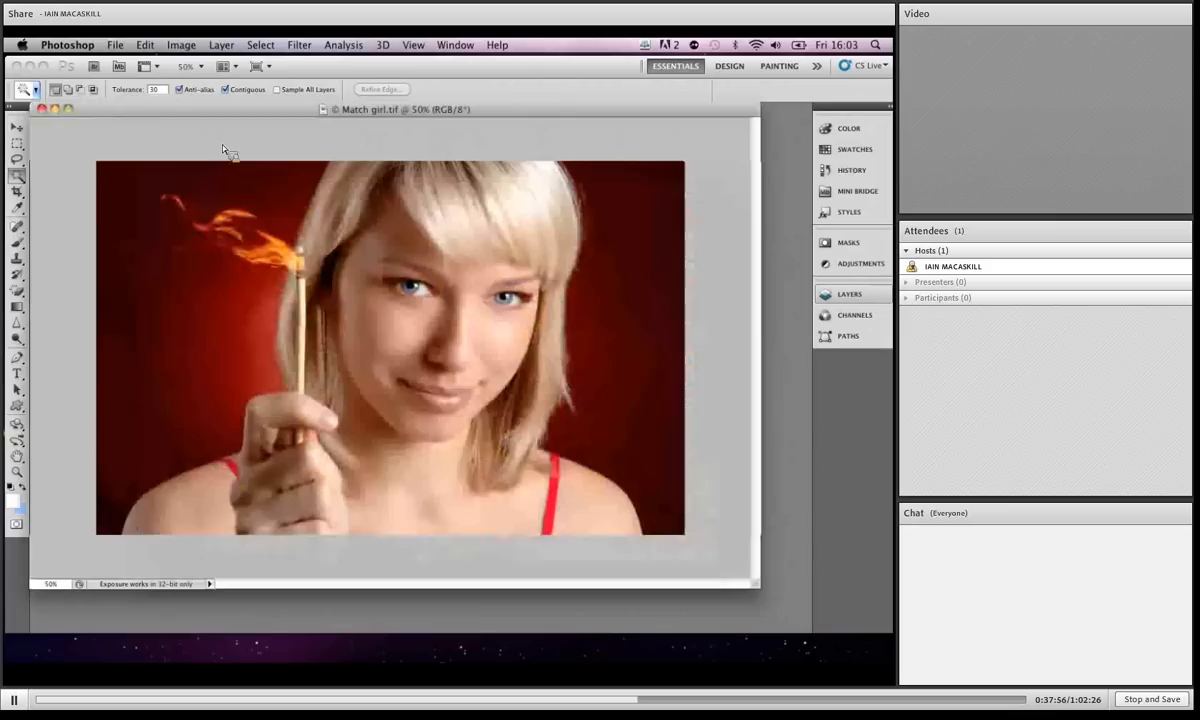
drag(221, 111, 268, 207)
click(257, 182)
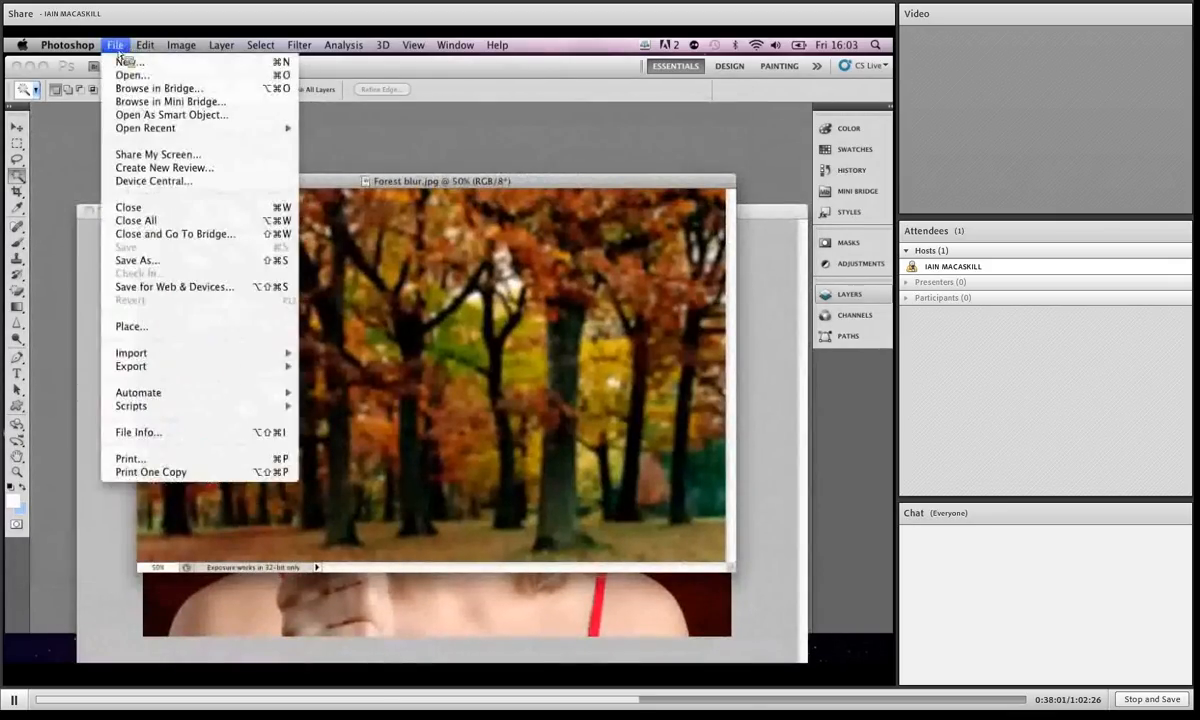
Step: Open Scottie.jpg from the Calculations folder, and bring the Match girl.tif window to the front and move it higher
click(132, 72)
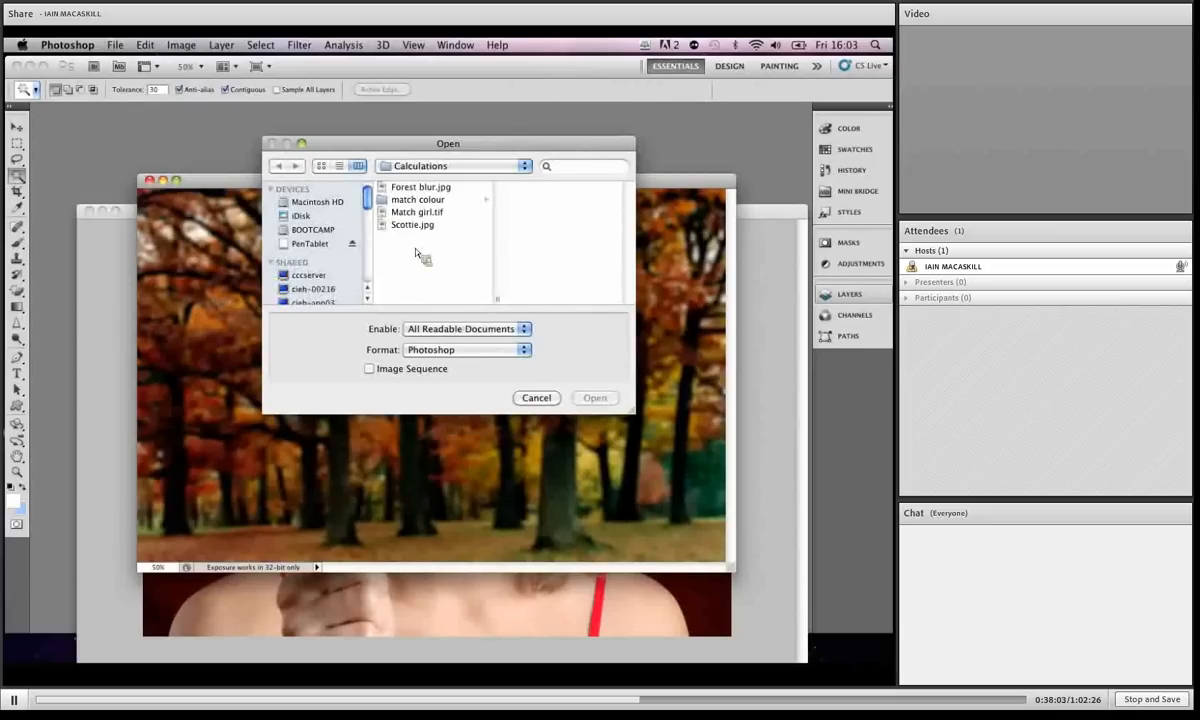
click(410, 225)
click(595, 398)
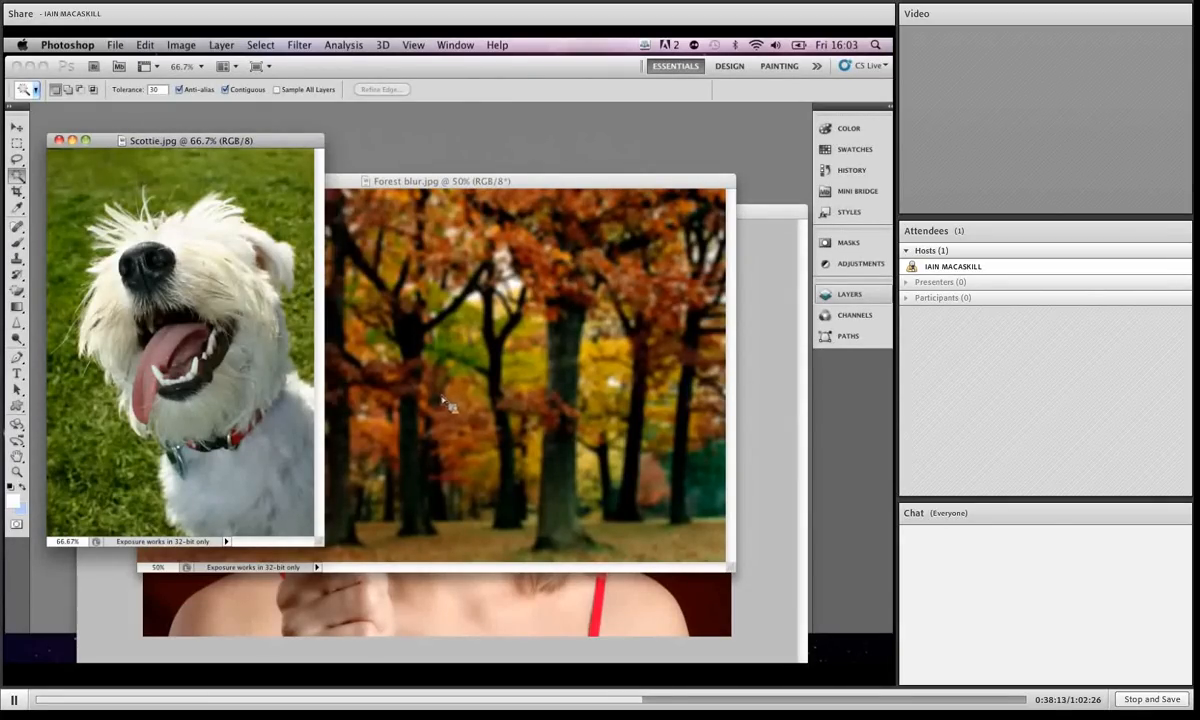
click(755, 510)
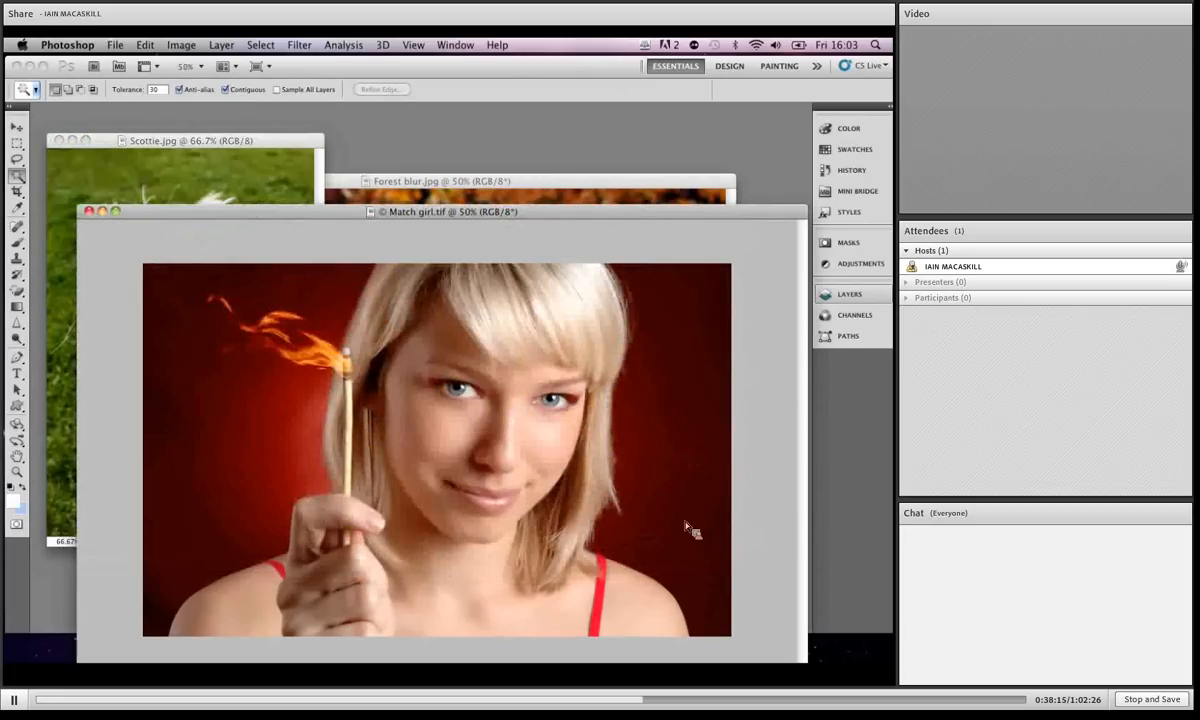
drag(350, 213, 333, 148)
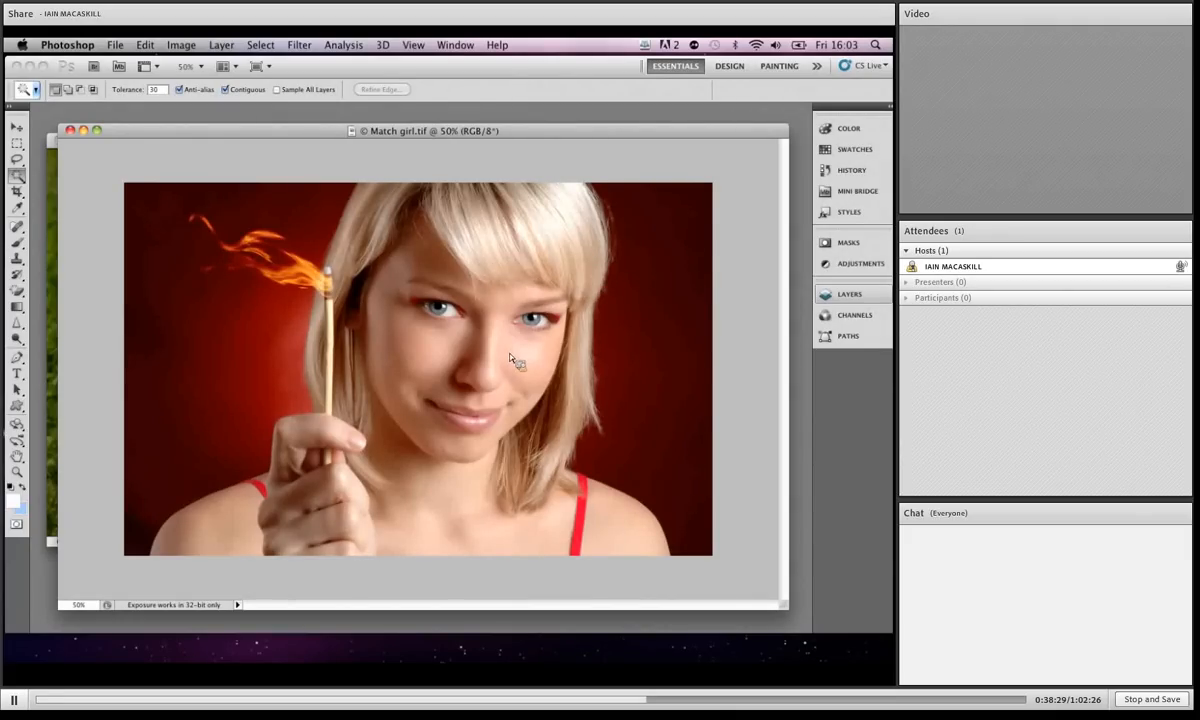
Step: Start Calculations on Match girl.tif with the Red channel as Source 1 and the Green channel as Source 2
click(181, 45)
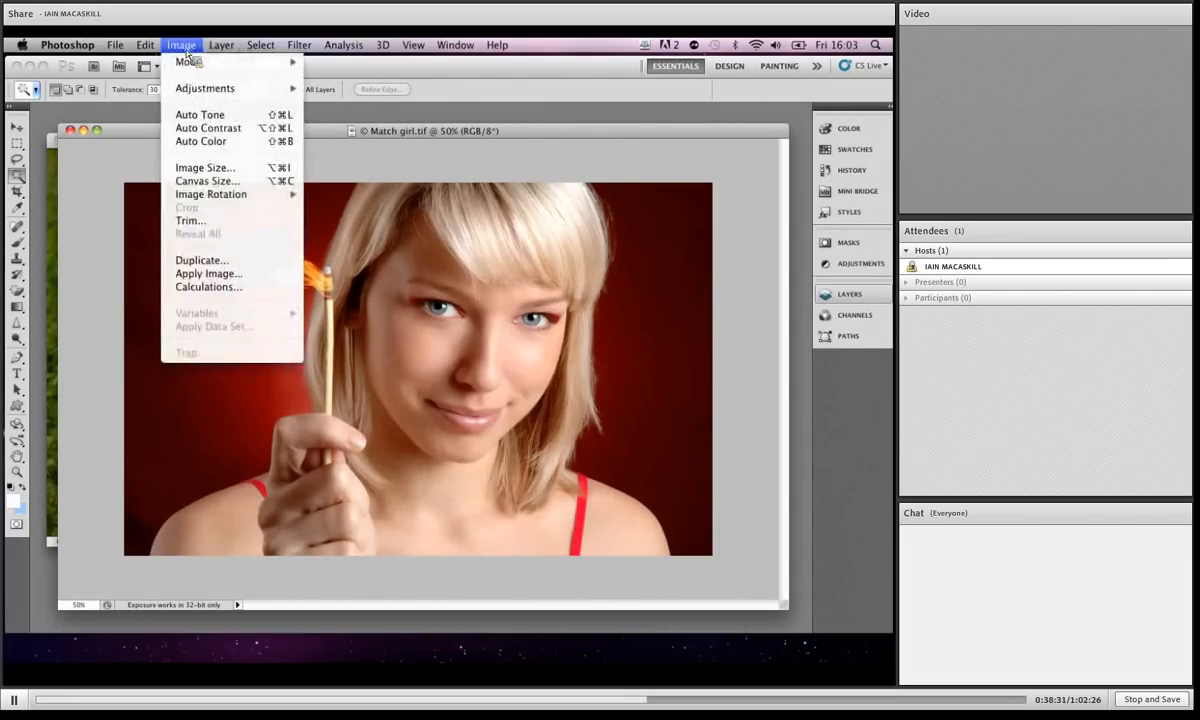
click(221, 289)
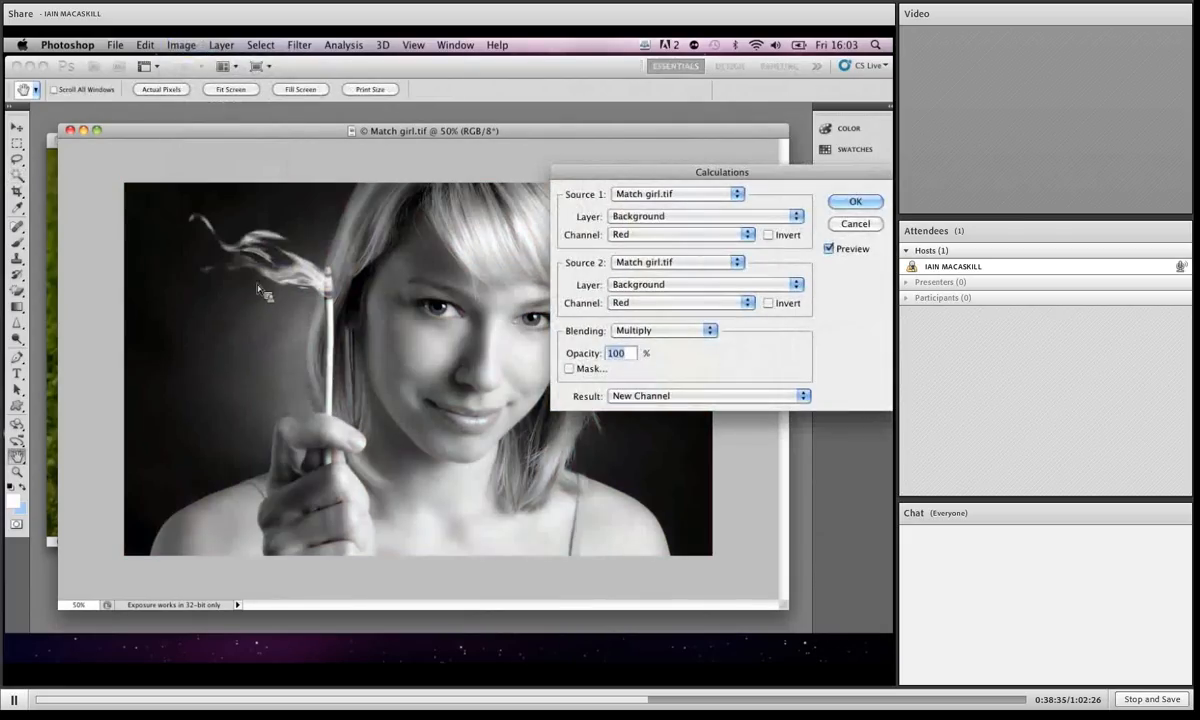
drag(638, 186, 631, 374)
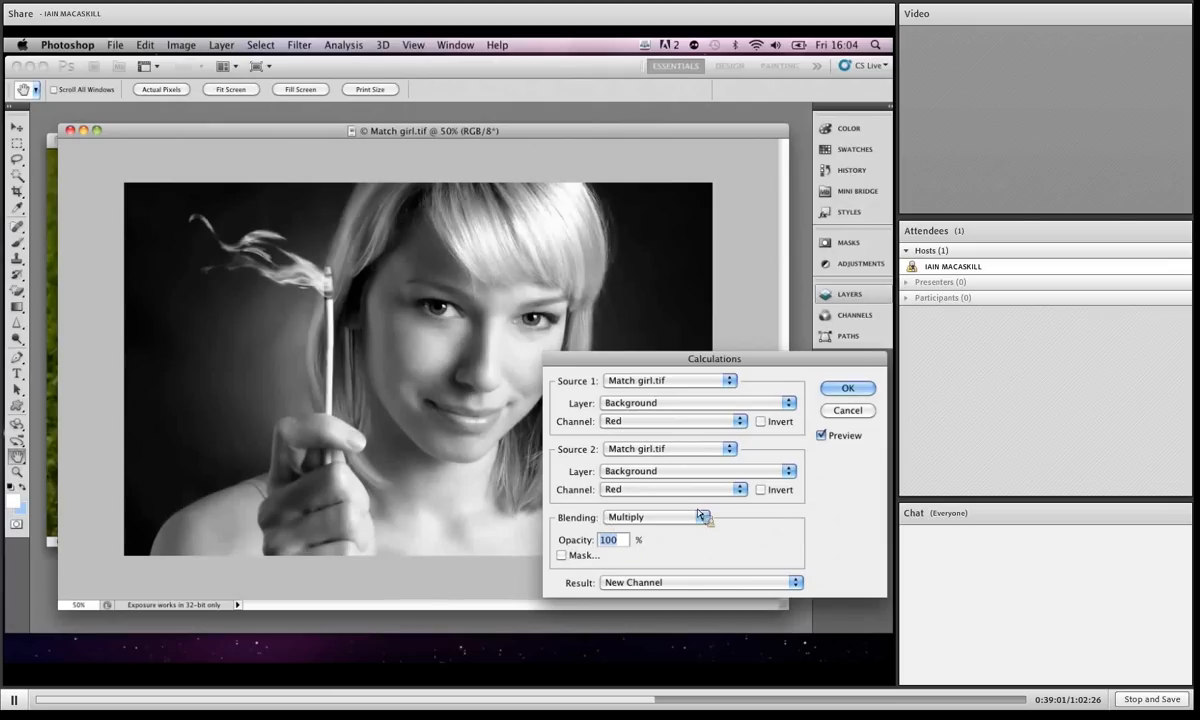
click(761, 422)
click(761, 422)
click(738, 490)
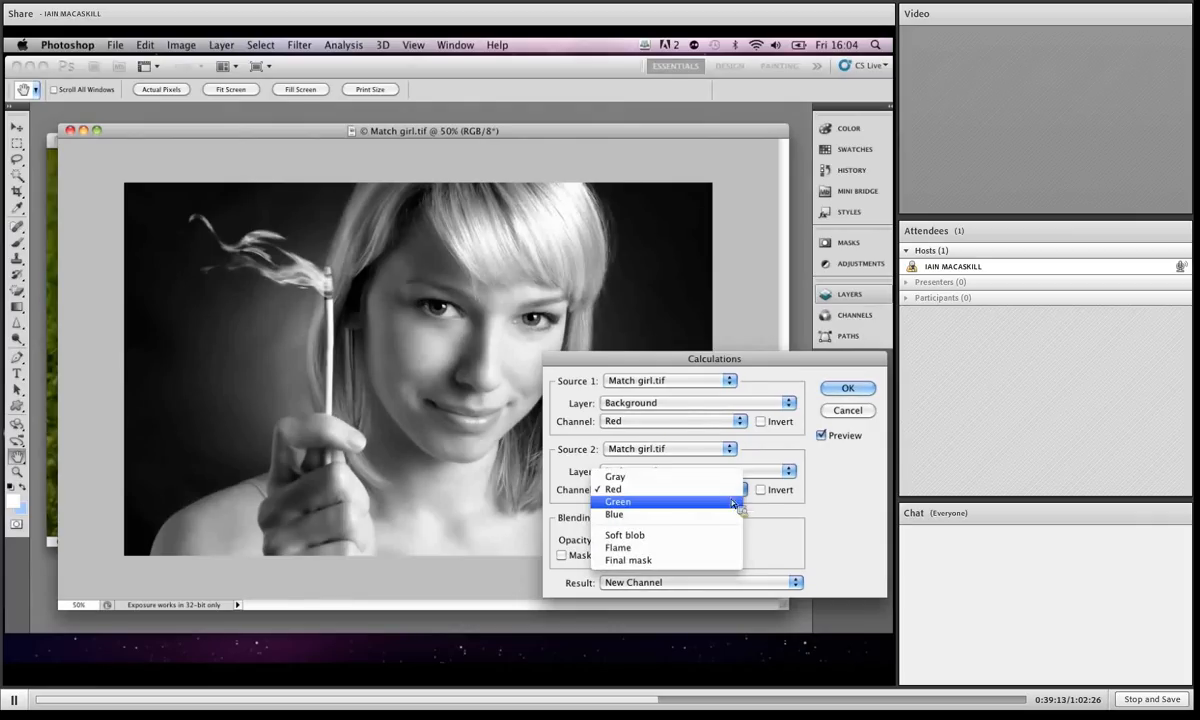
click(660, 501)
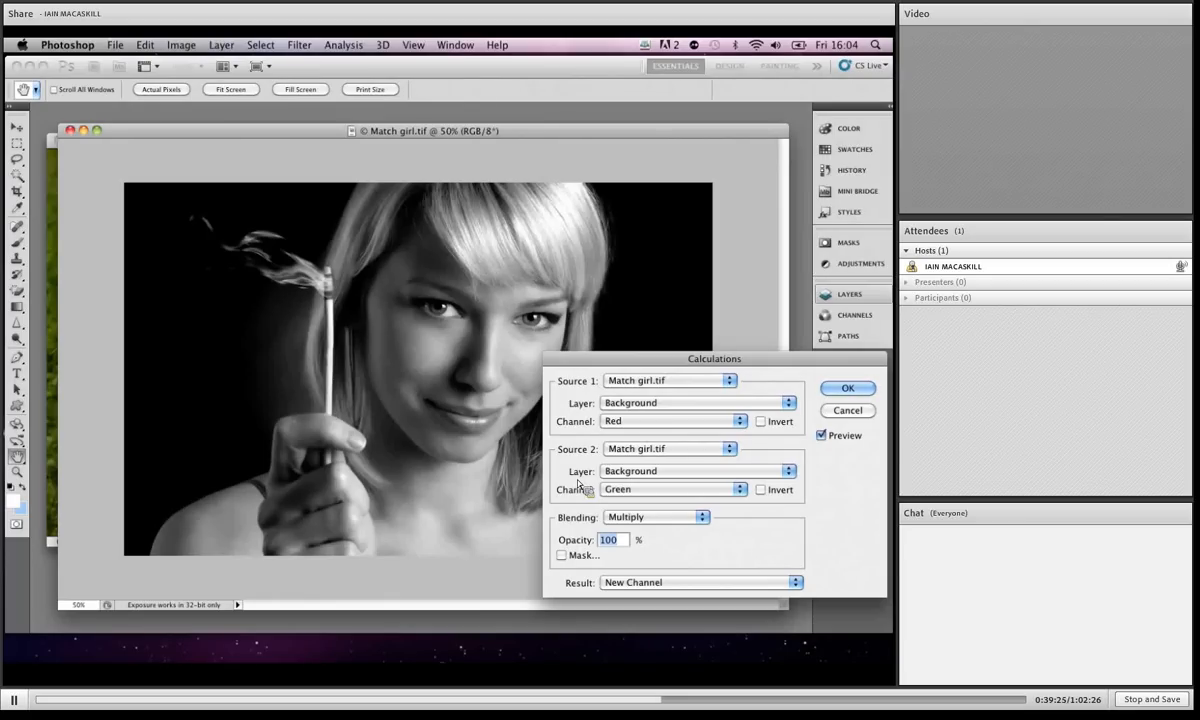
Step: Try Vivid Light blending for the calculation, and settle on Add with an offset of -70
click(706, 519)
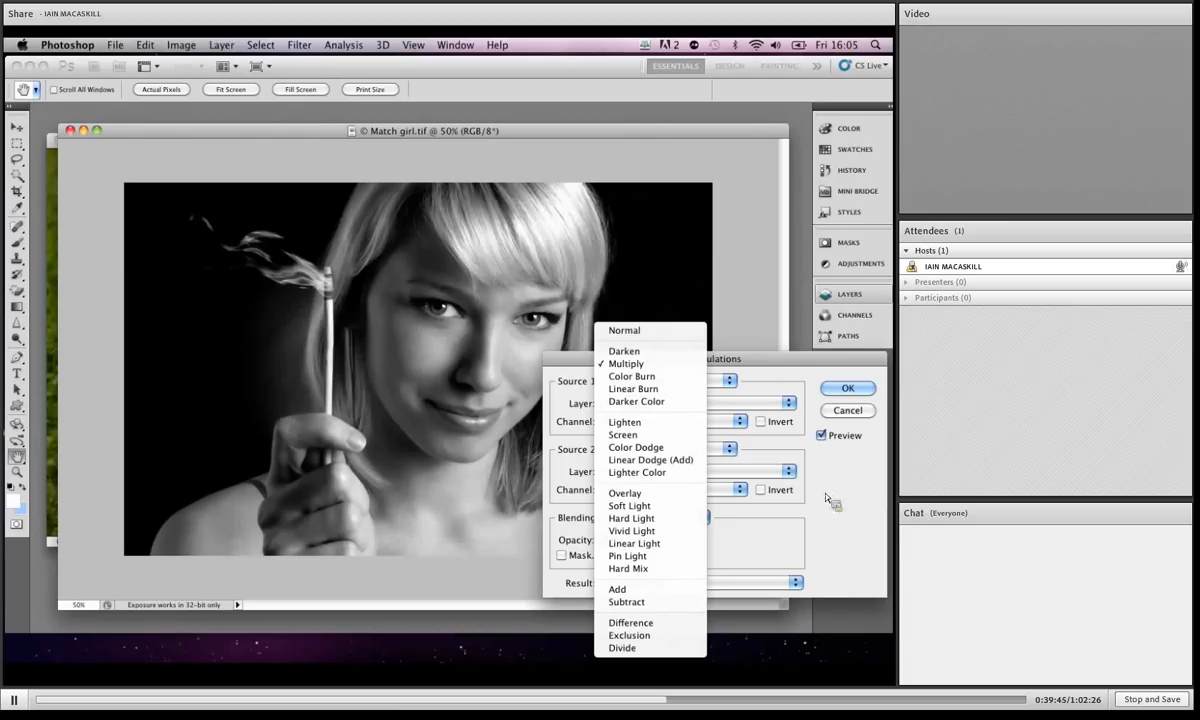
click(635, 531)
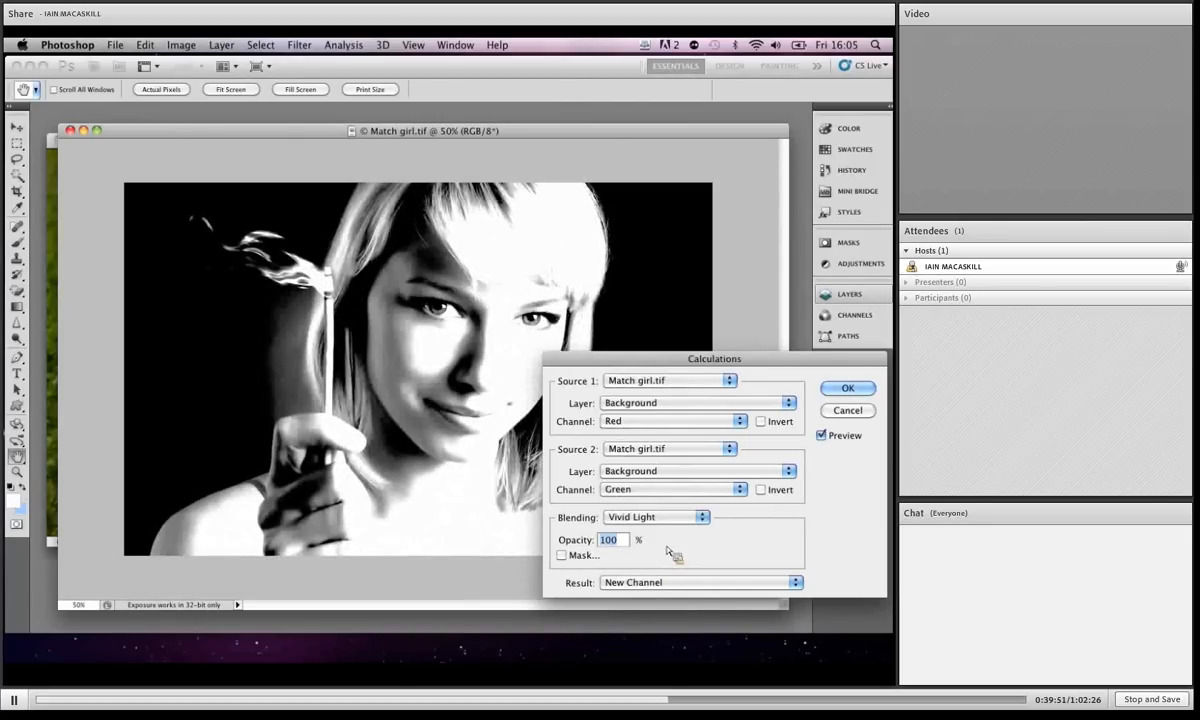
click(660, 517)
click(640, 573)
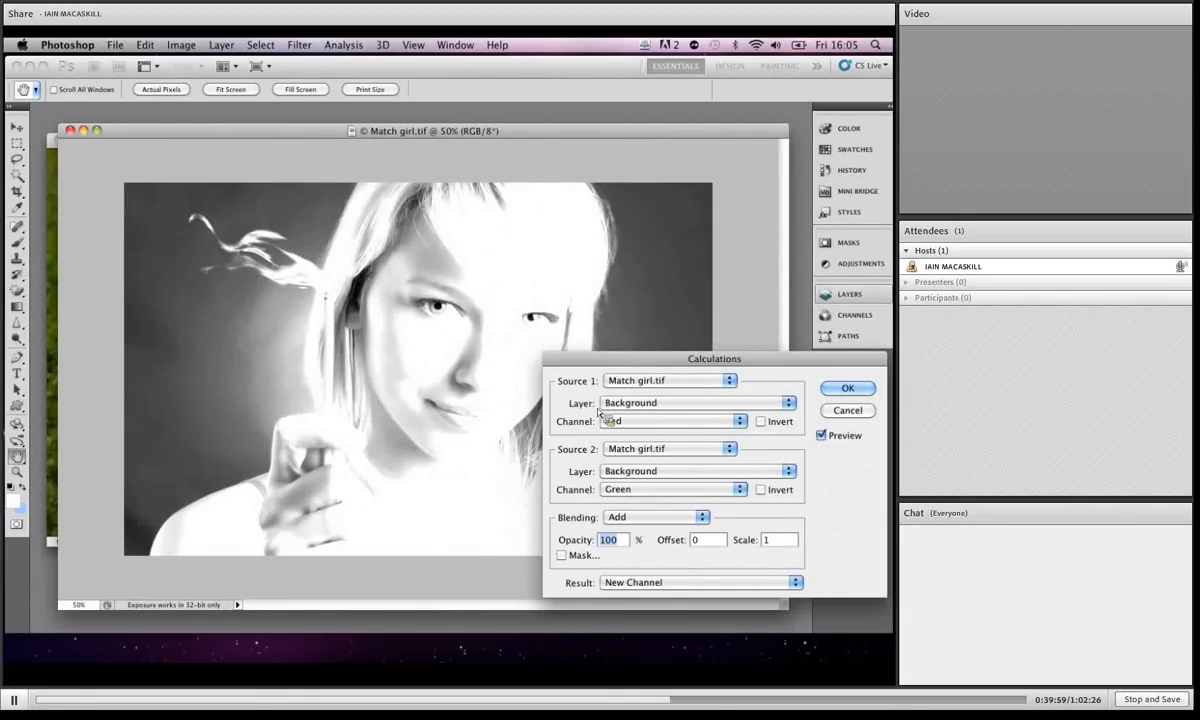
click(706, 541)
text(-70)
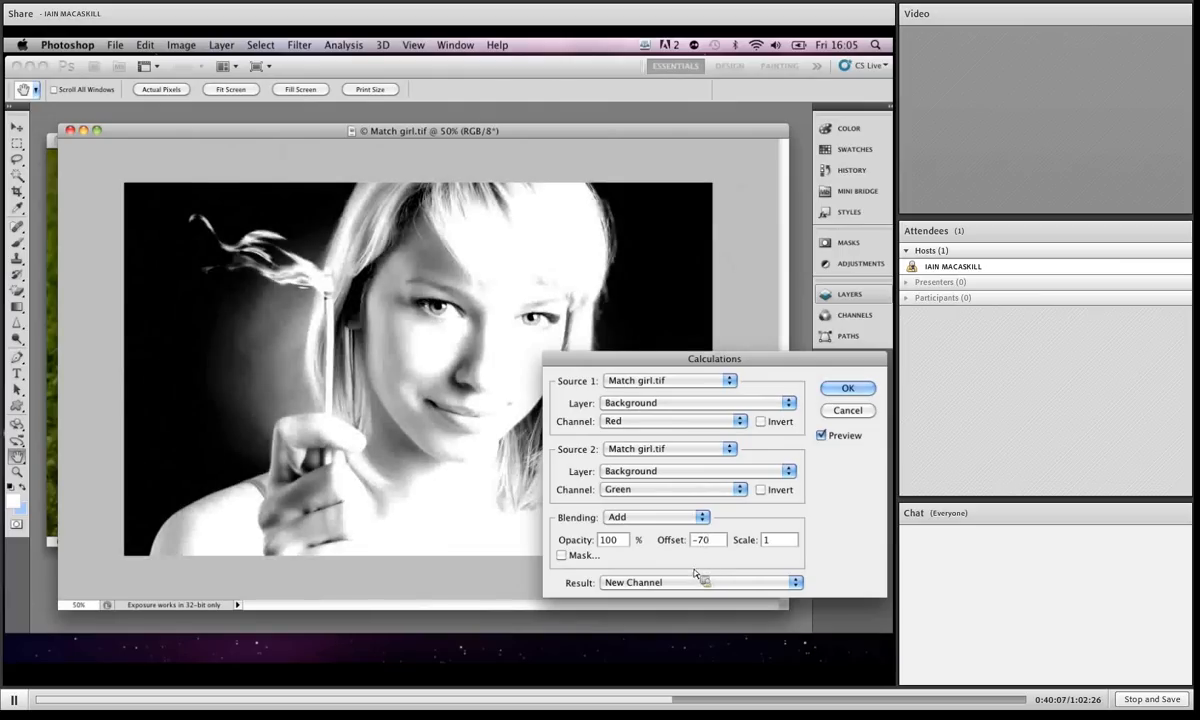
Step: Compare offsets of -20 and -90 in the calculation preview, and return the offset to -70
drag(617, 358, 462, 522)
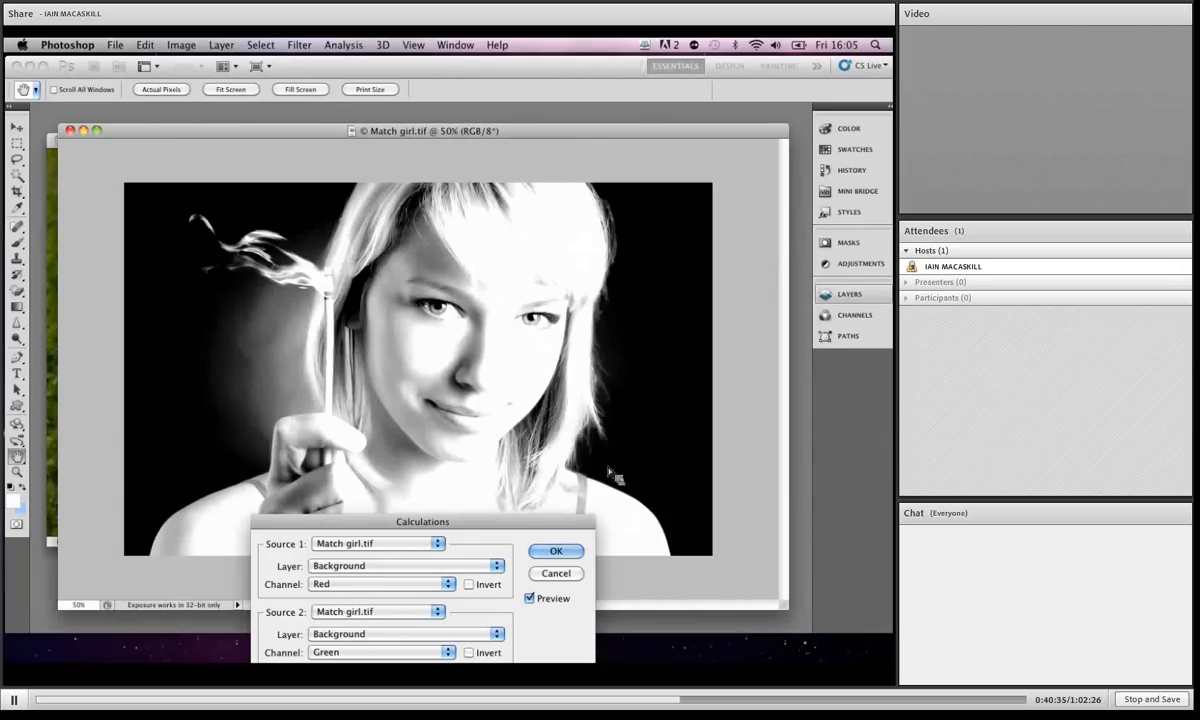
drag(520, 520, 497, 487)
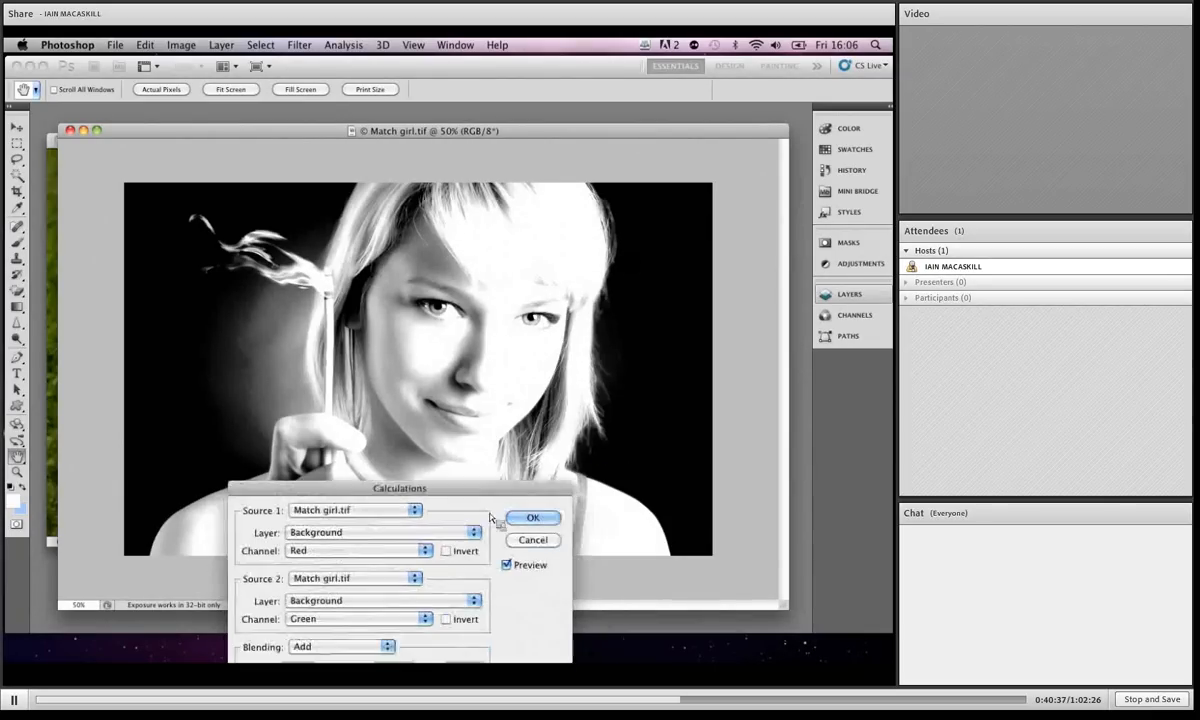
drag(383, 490, 283, 366)
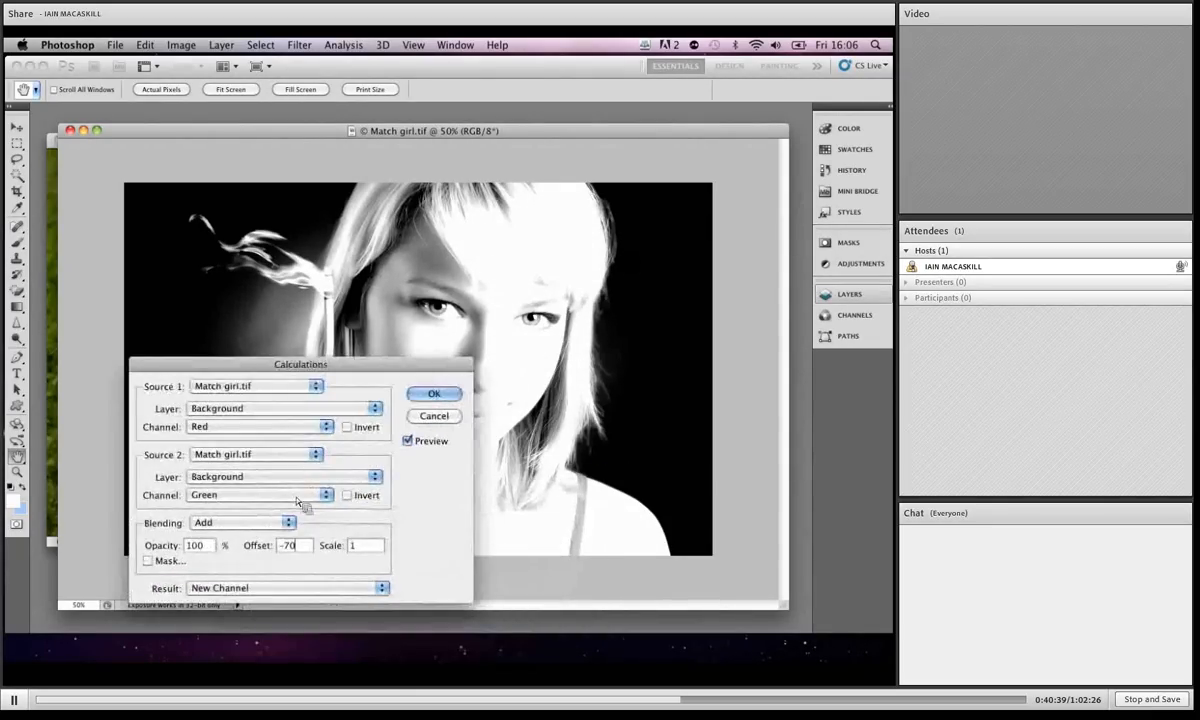
drag(293, 552, 316, 568)
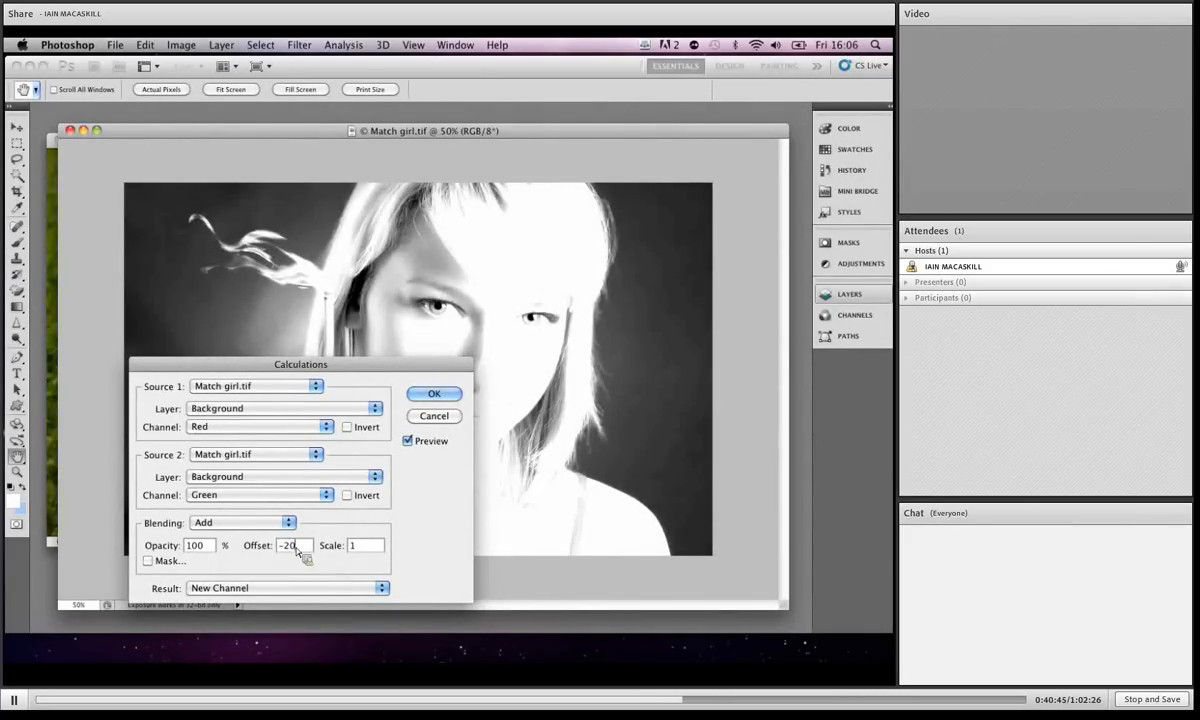
drag(294, 552, 340, 582)
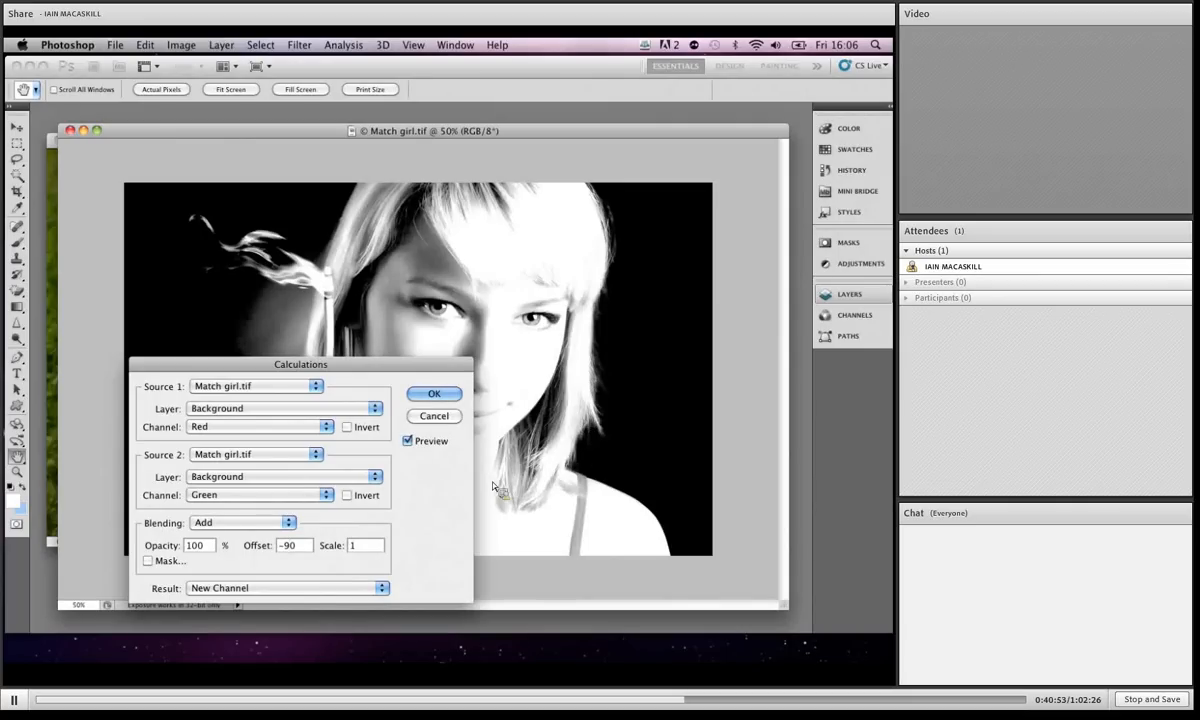
drag(295, 562, 507, 528)
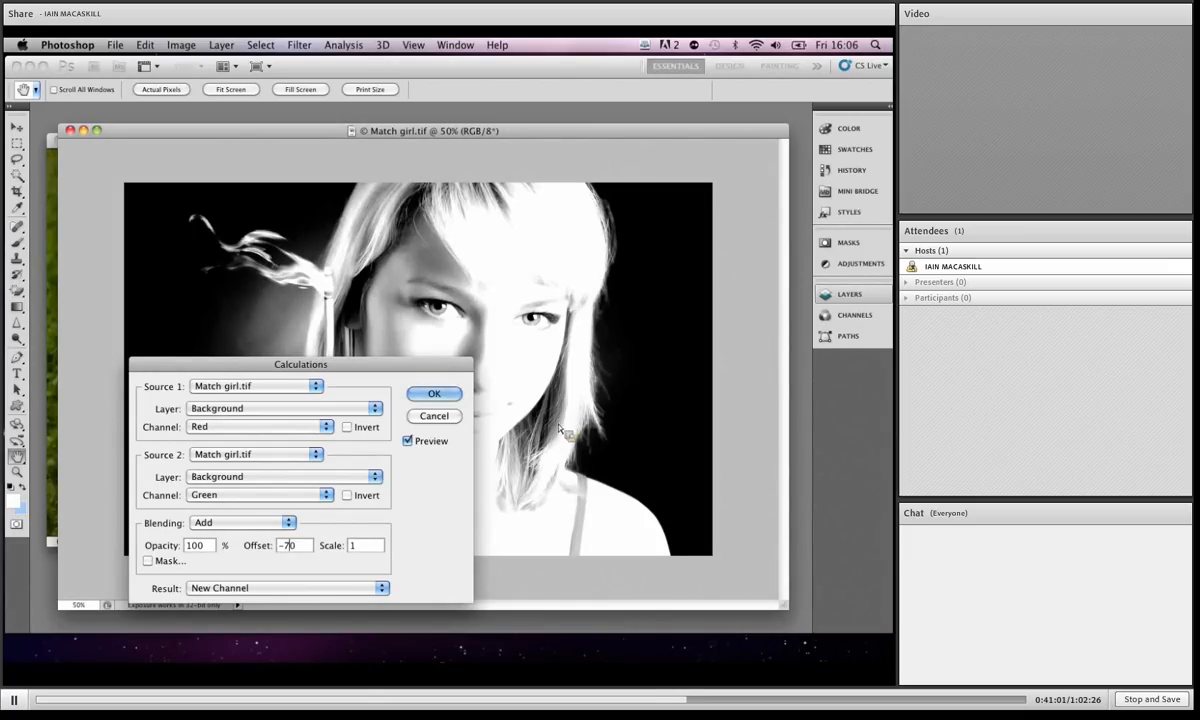
Step: Apply the calculation as a new channel and rename that channel R+G
drag(398, 377, 390, 310)
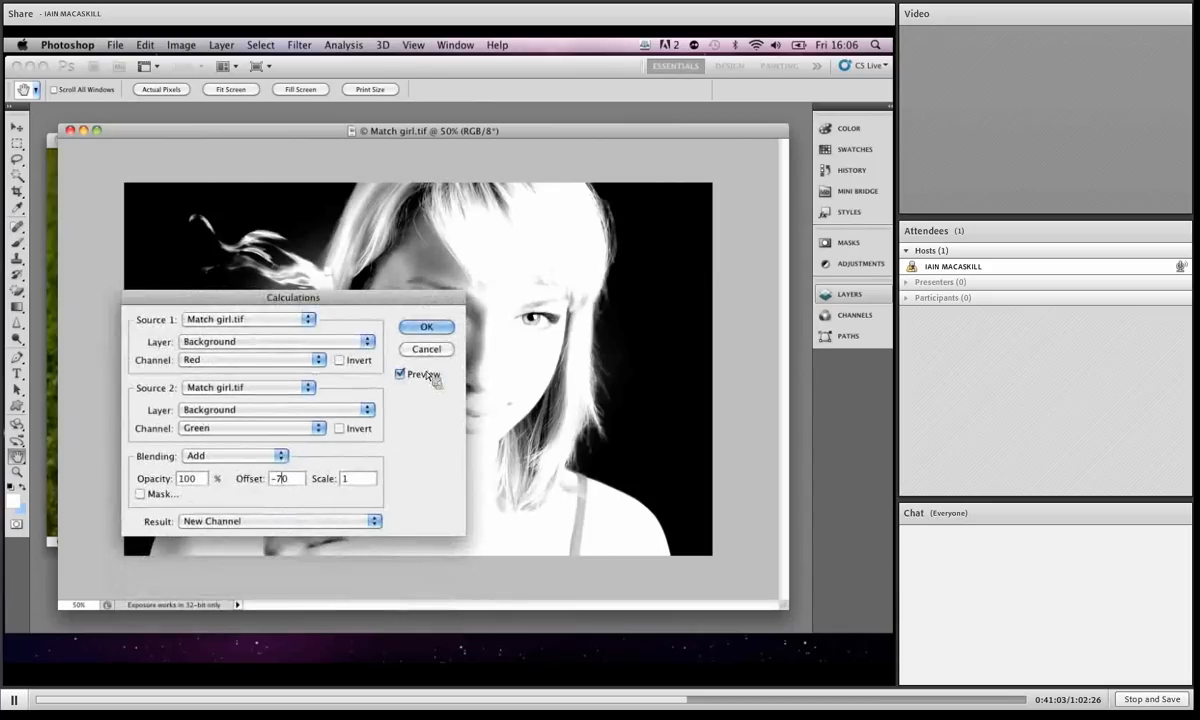
click(428, 332)
key(w)
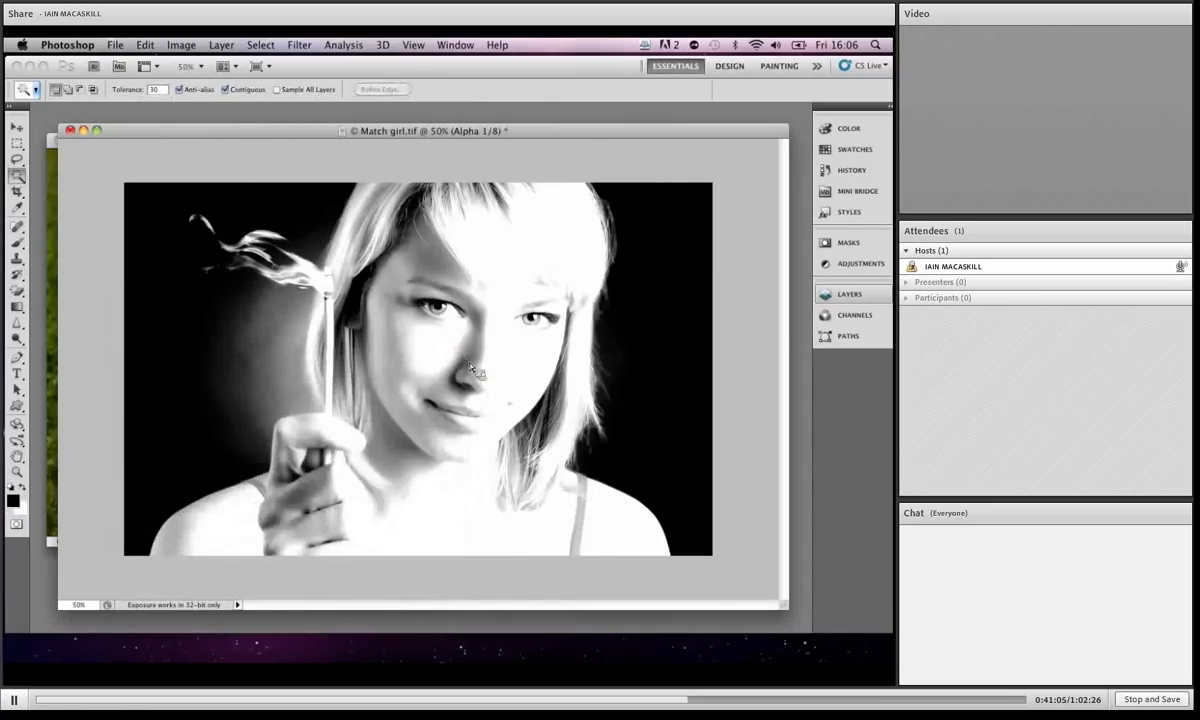
click(826, 315)
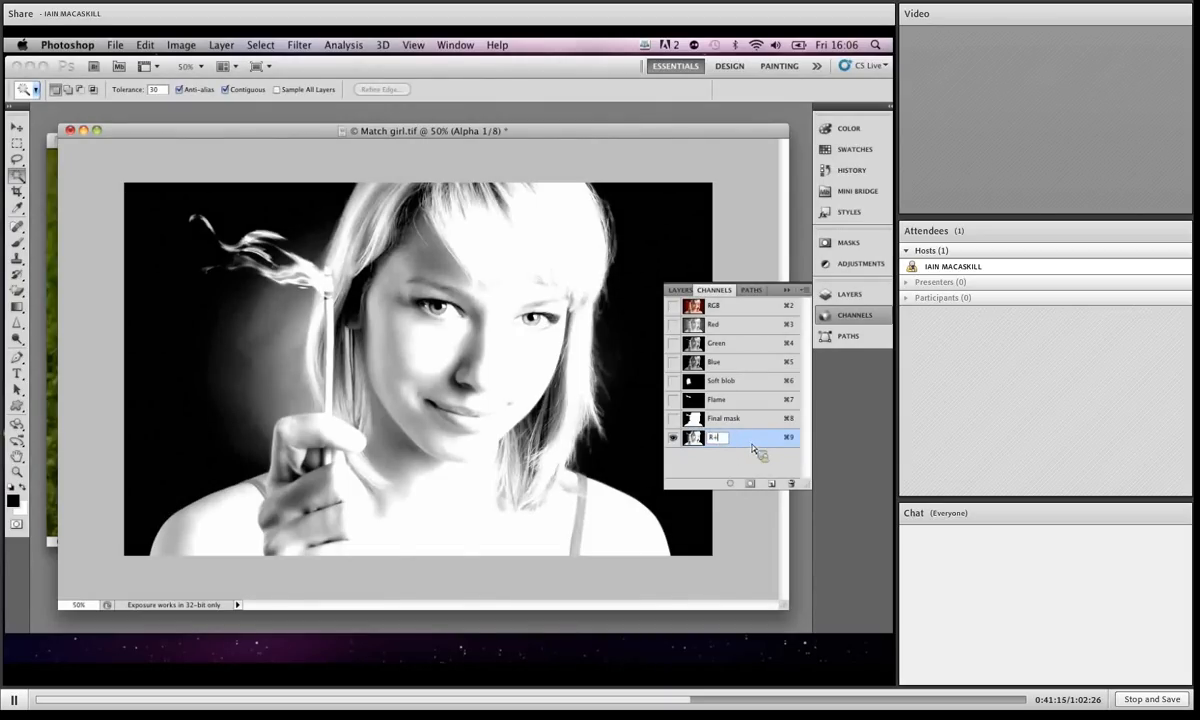
text(G)
key(Return)
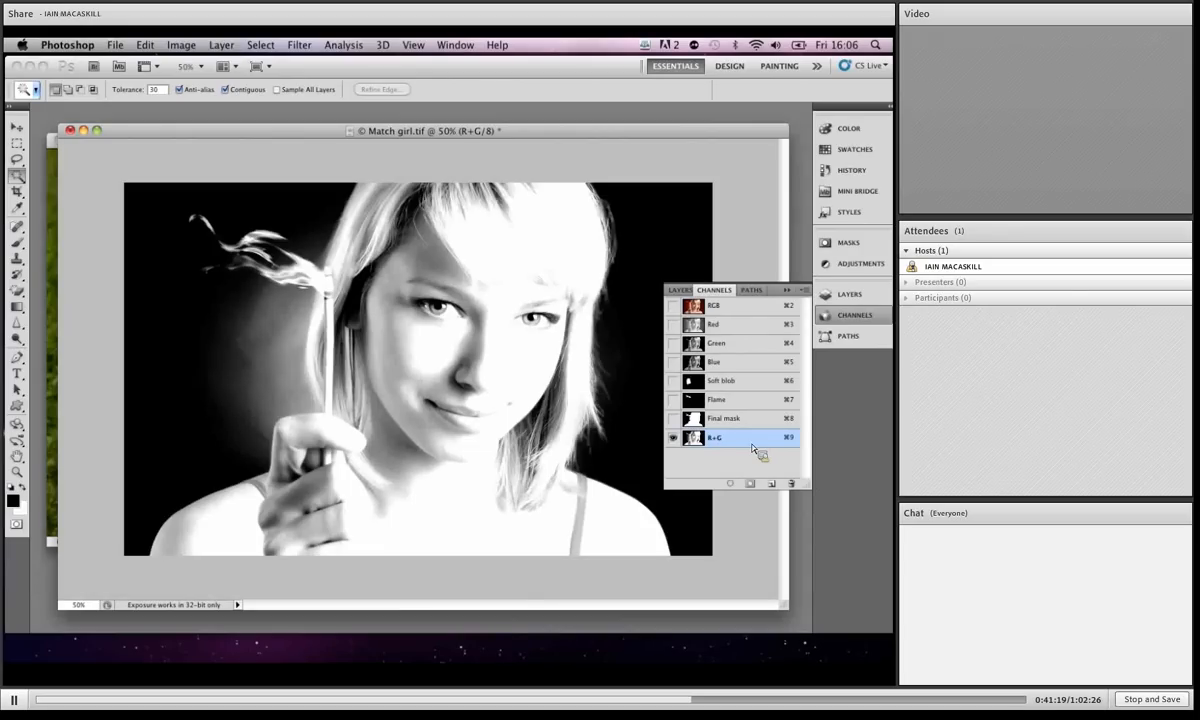
Step: Duplicate the R+G channel and open the Levels adjustment for the copy
drag(763, 467, 793, 560)
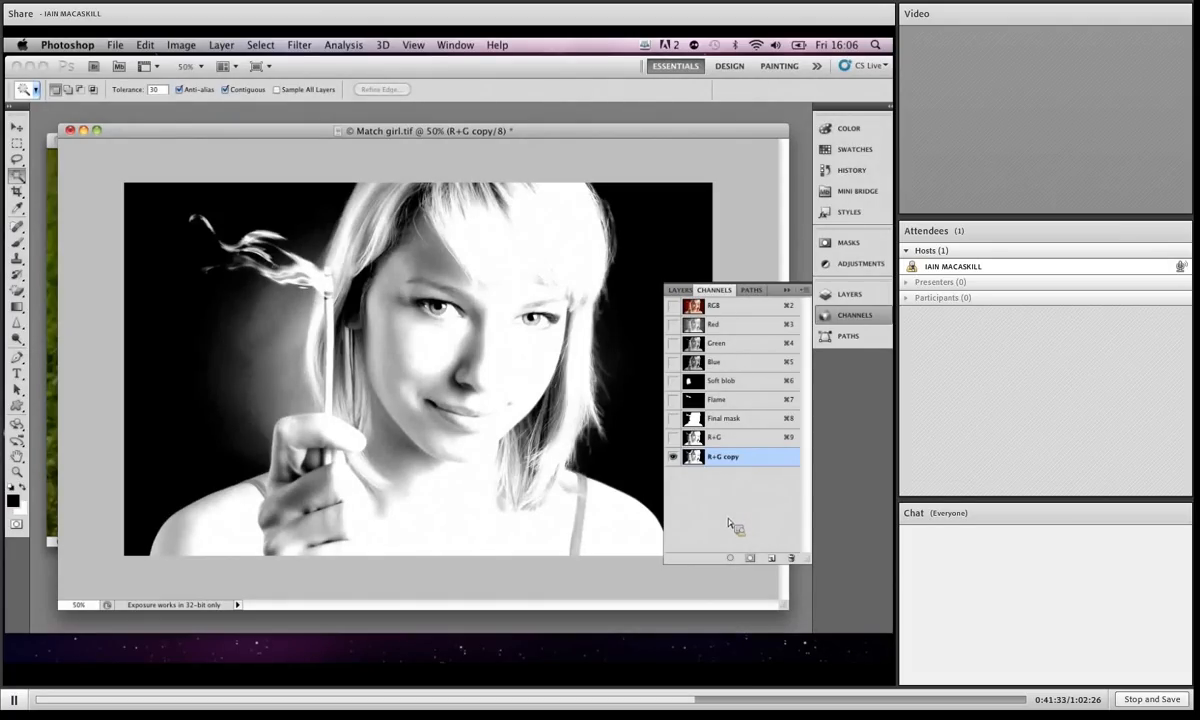
key(super+l)
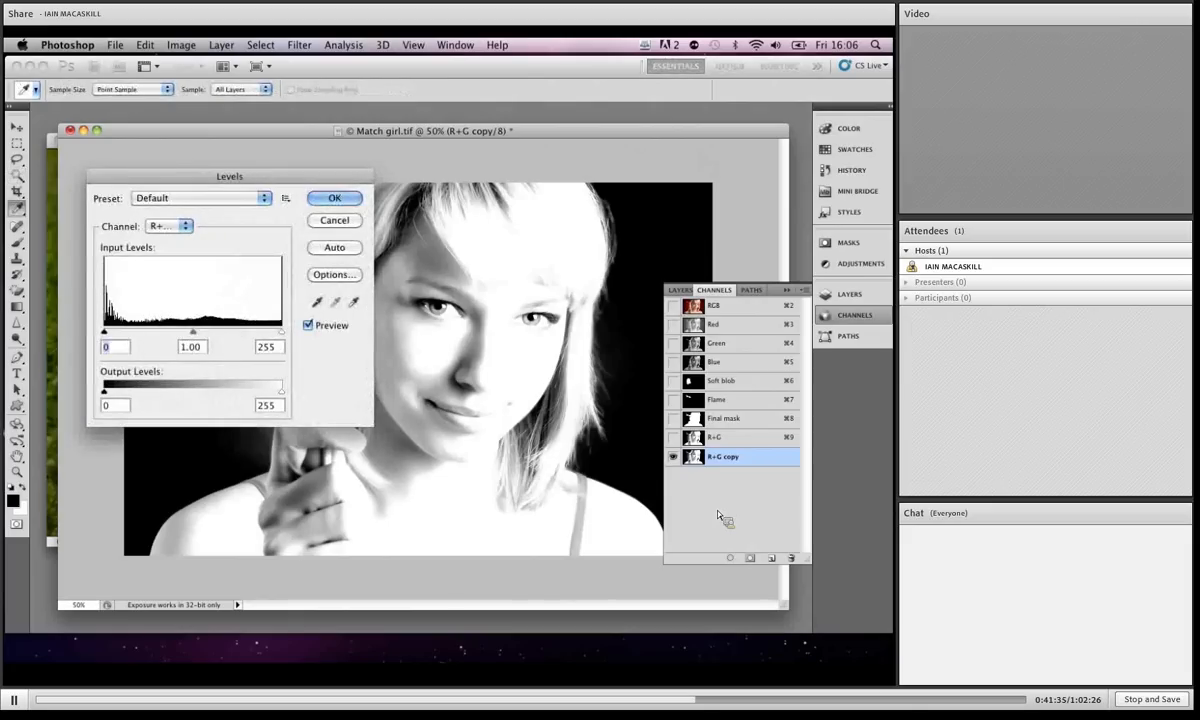
Step: Try raising the black input level on the R+G copy, and return the input levels to 0 and 255
text(78)
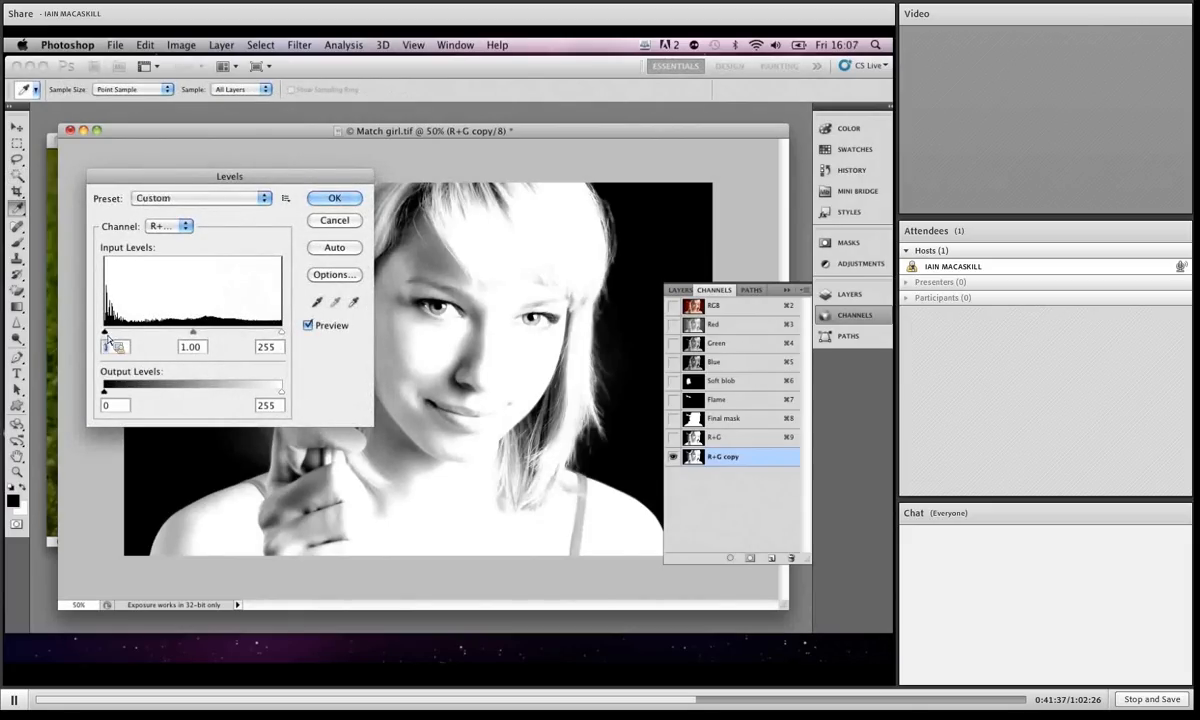
text(67)
drag(153, 341, 104, 338)
mouse_move(281, 334)
mouse_down()
mouse_move(235, 332)
mouse_move(284, 334)
mouse_up()
Step: Apply Levels to the R+G copy with a black input of 20, a midtone of .6 and a white input of 235
double_click(110, 347)
text(2)
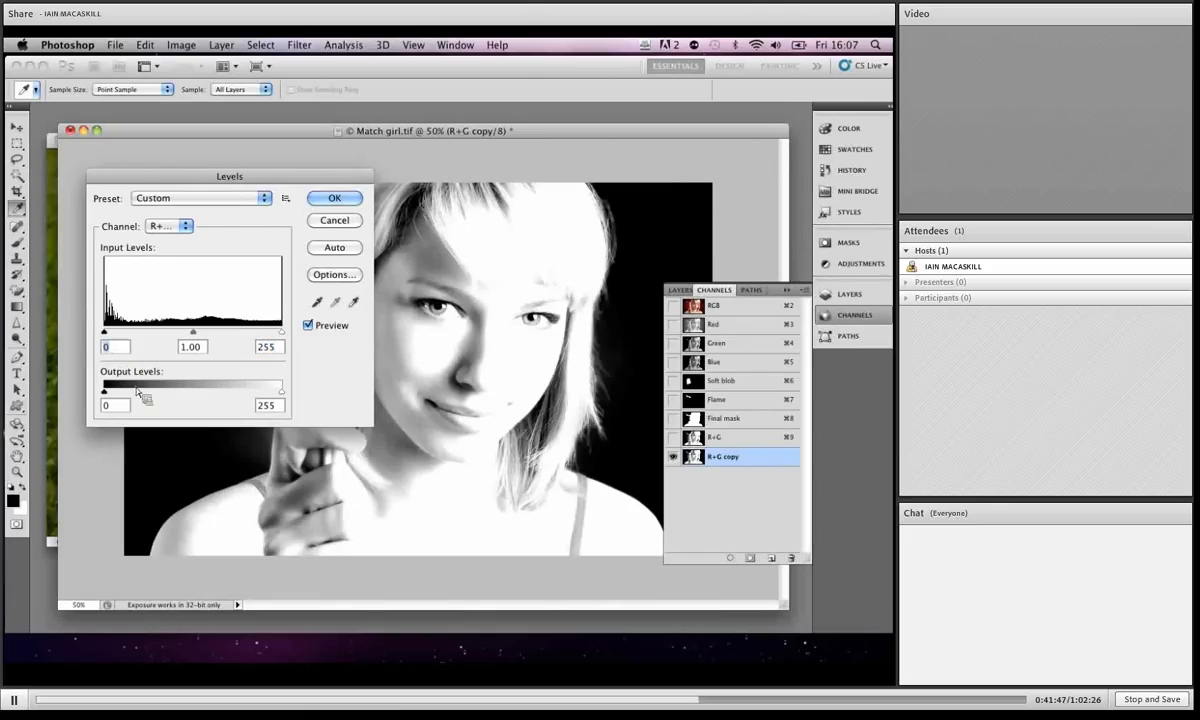
text(0)
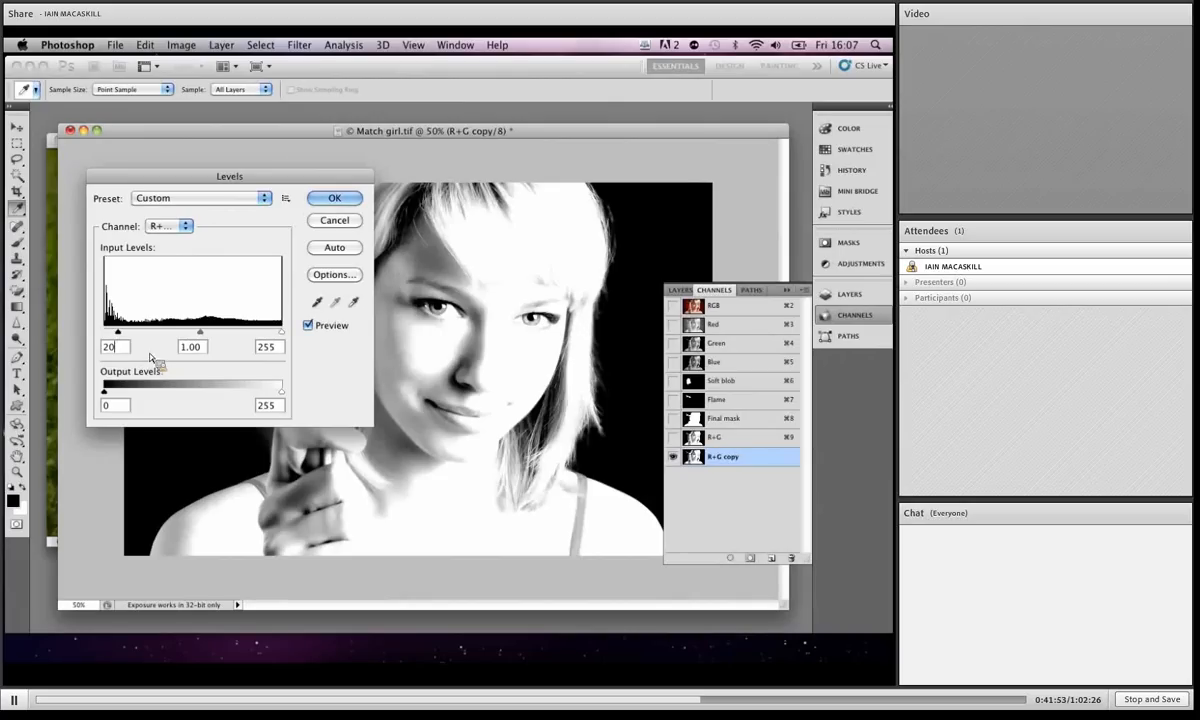
double_click(266, 347)
text(235)
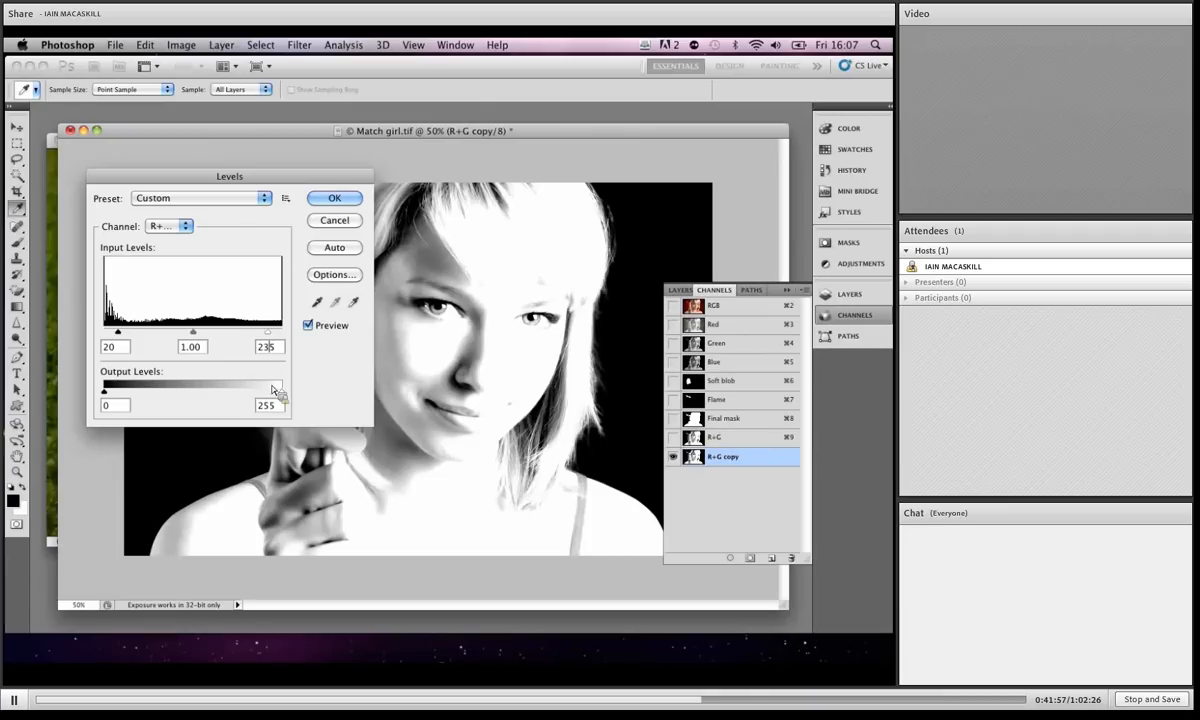
double_click(206, 350)
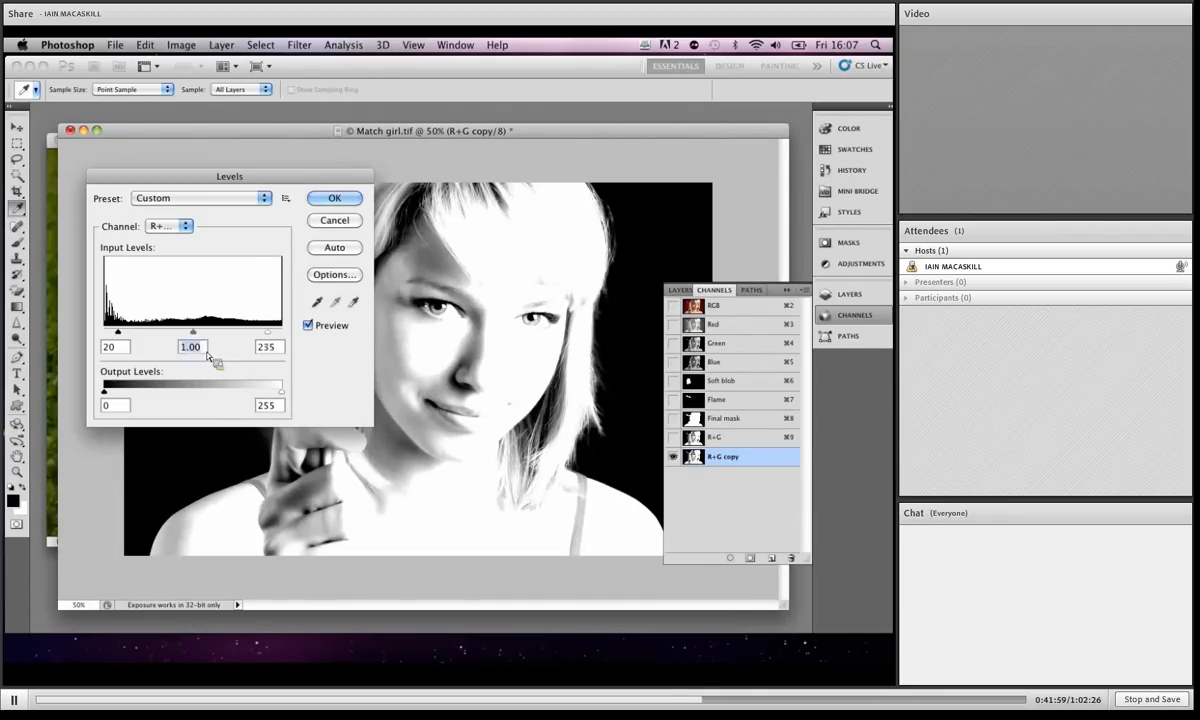
key(BackSpace)
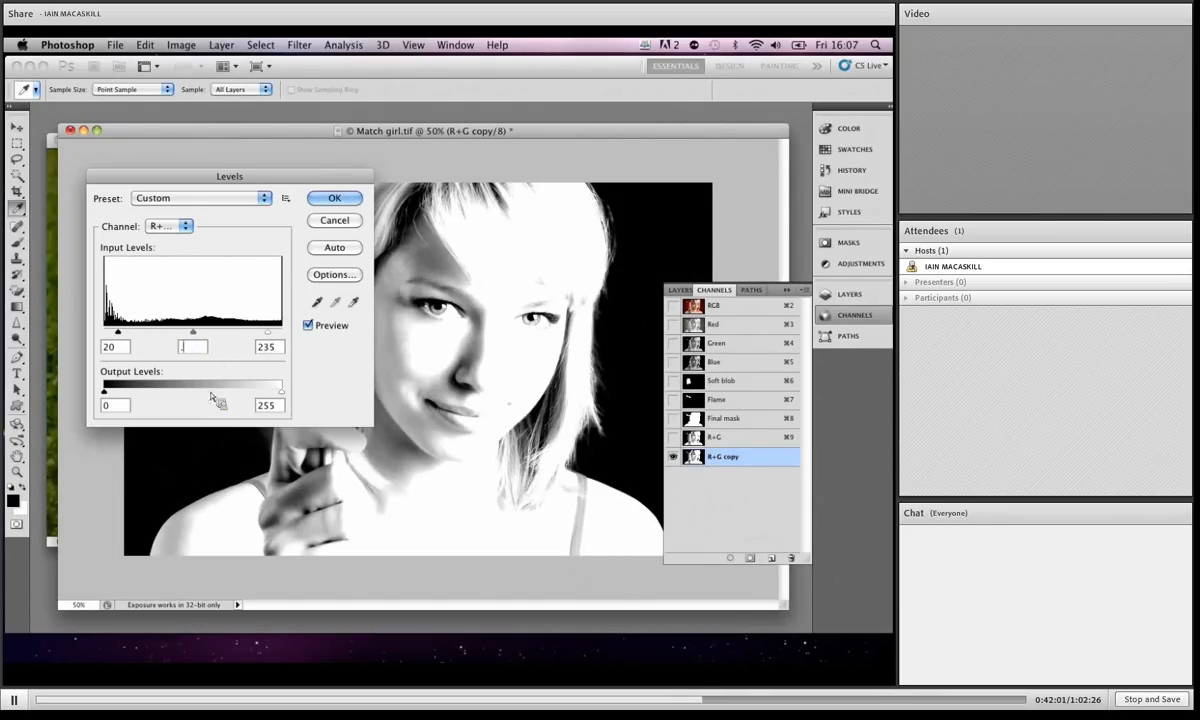
text(.6)
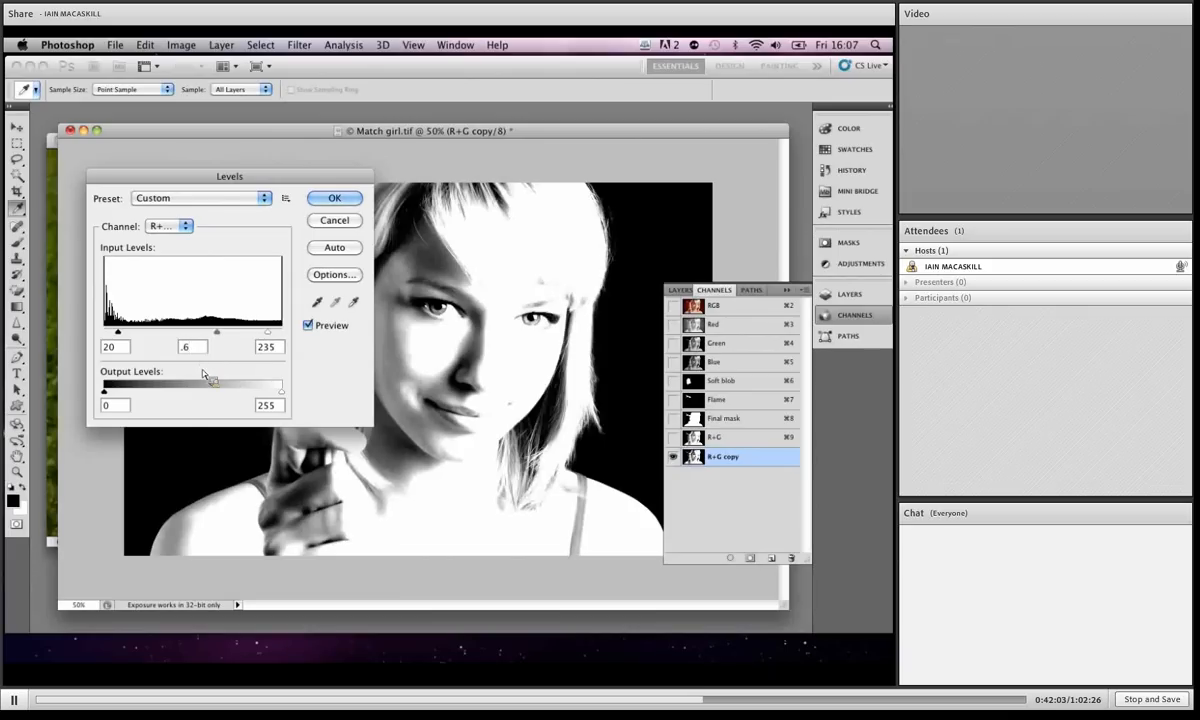
drag(198, 170, 167, 86)
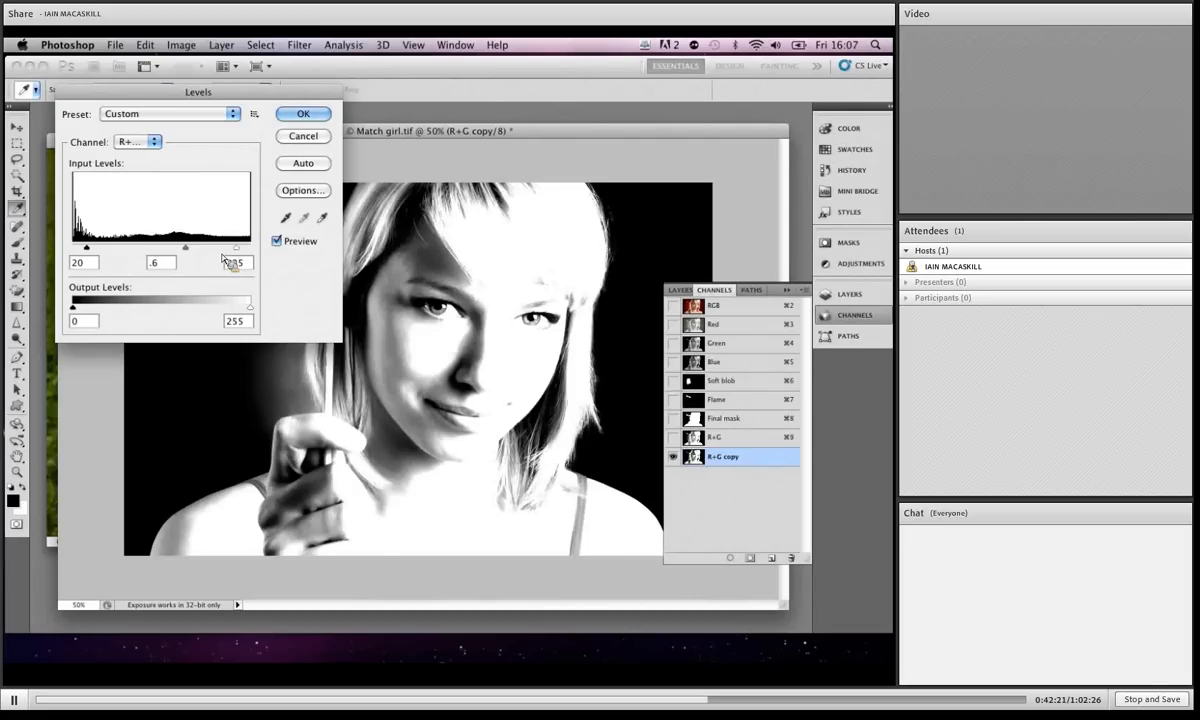
click(303, 114)
Step: Rename the R+G copy channel as 1st level
double_click(720, 457)
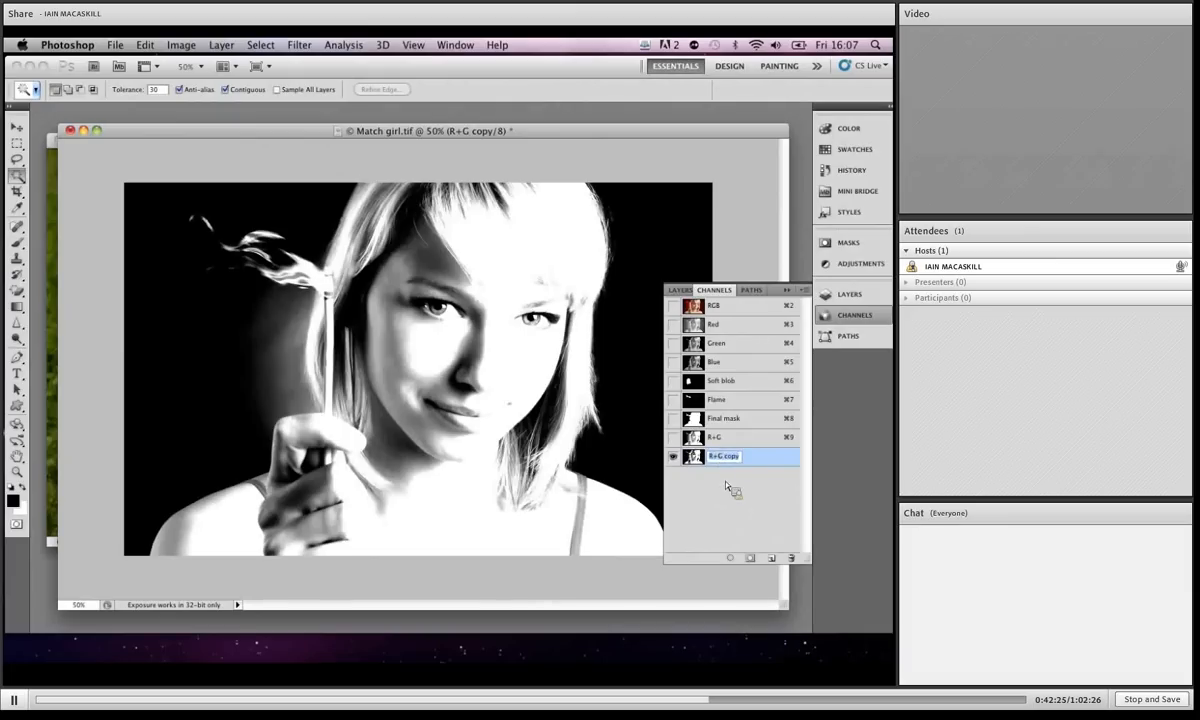
text(S)
text(st level)
key(Return)
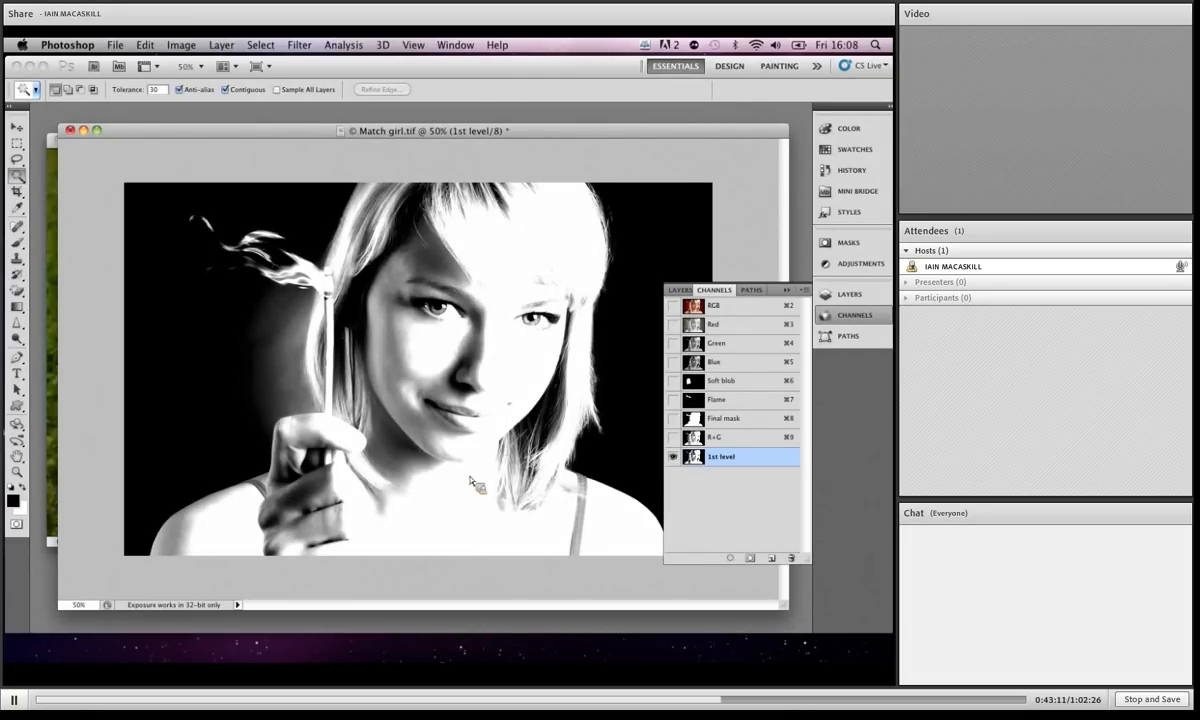
Step: Duplicate the R+G channel again and rename the new copy as 2nd level
drag(728, 433, 773, 560)
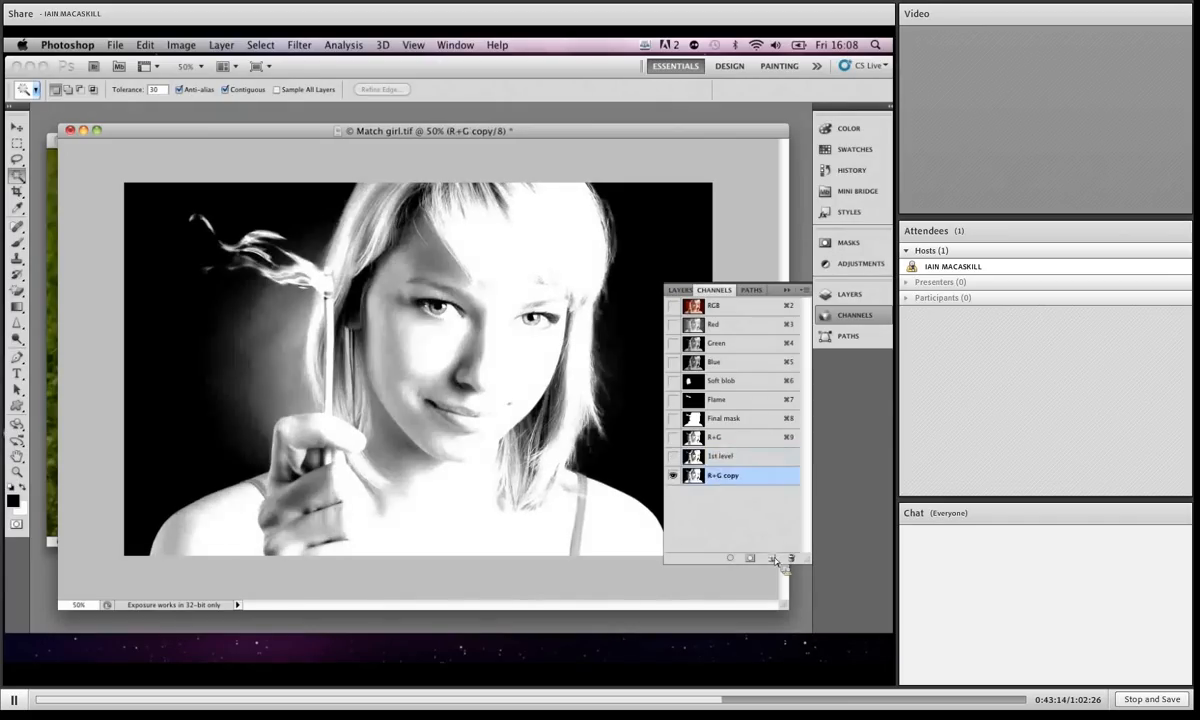
double_click(720, 475)
text(2nd level)
key(Return)
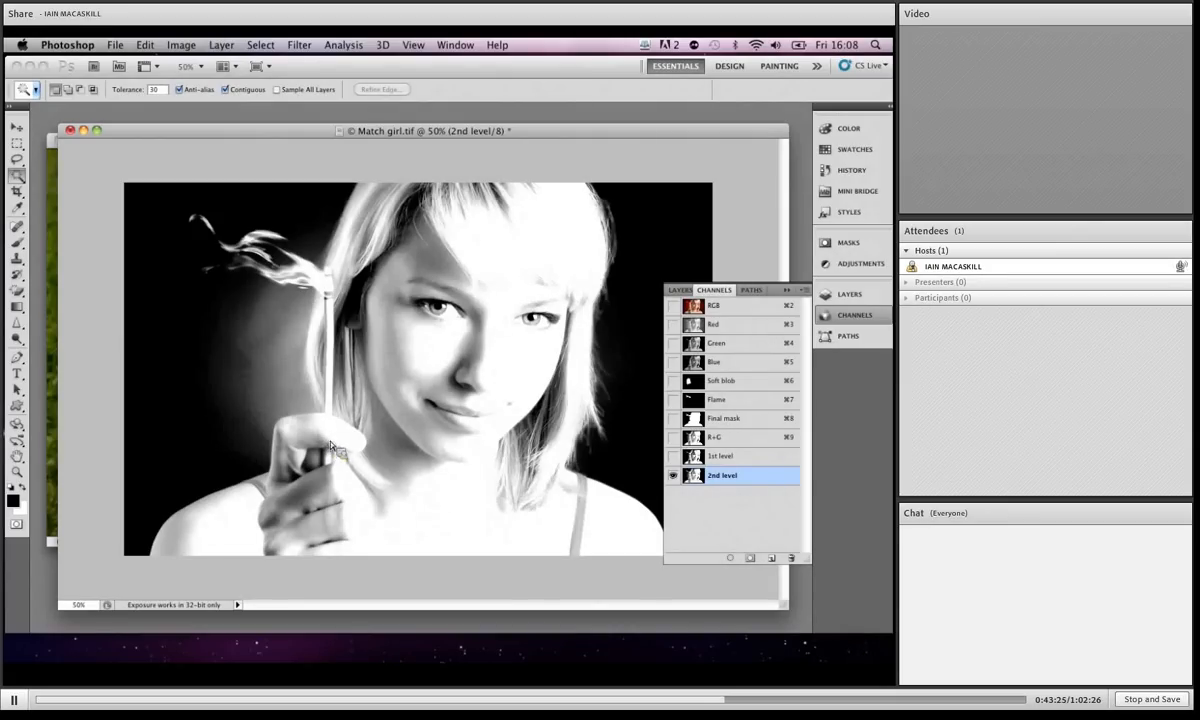
Step: Apply Levels to the 2nd level channel with a black input of 160, a midtone of 1.30 and a white input of 235
key(super+l)
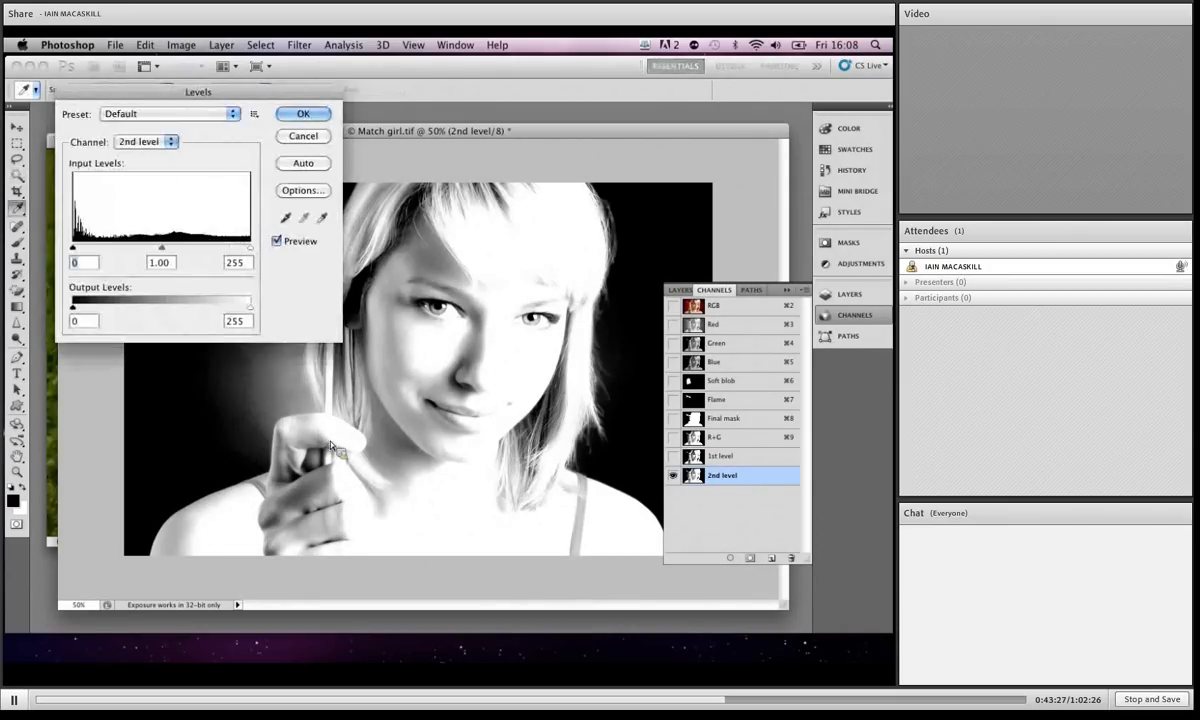
mouse_move(73, 252)
mouse_down()
mouse_move(116, 252)
mouse_move(73, 252)
mouse_up()
text(160)
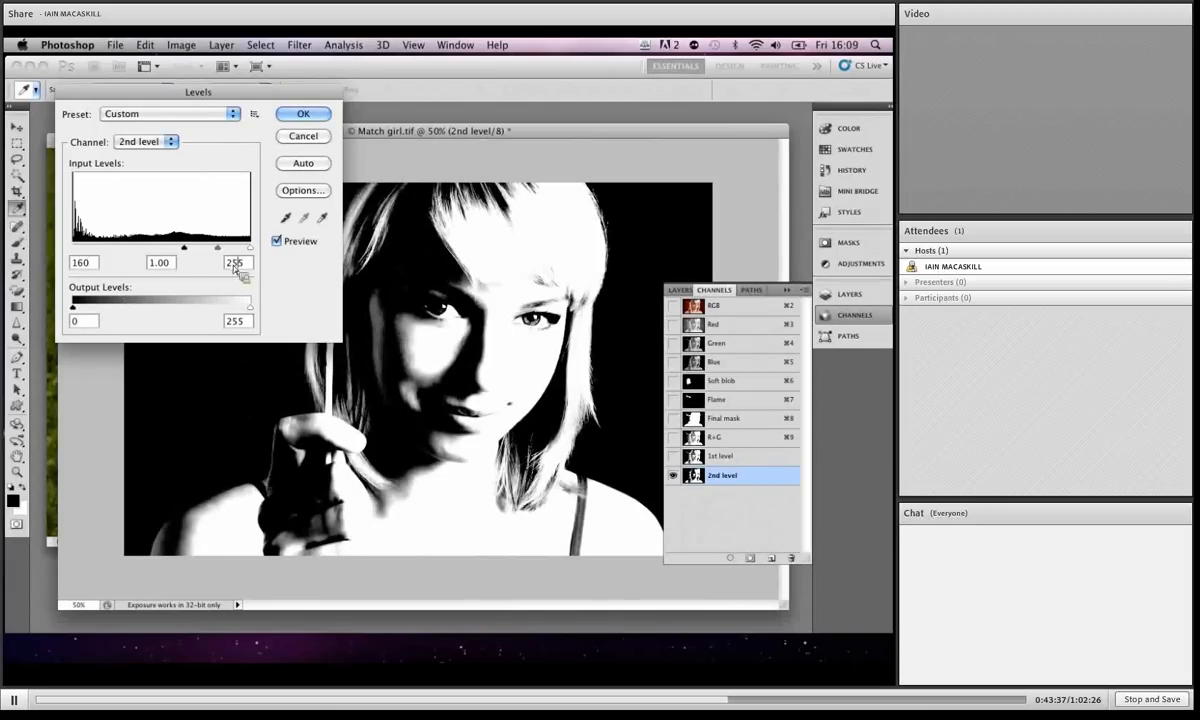
text(23)
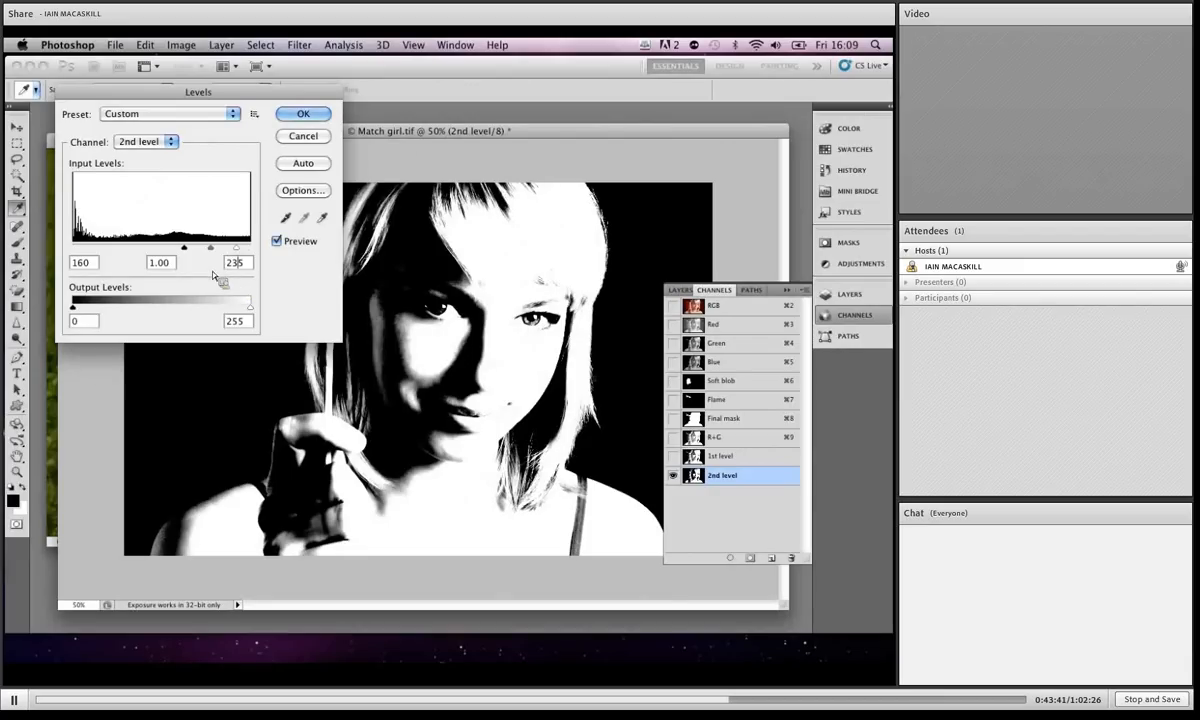
drag(166, 264, 157, 264)
text(3)
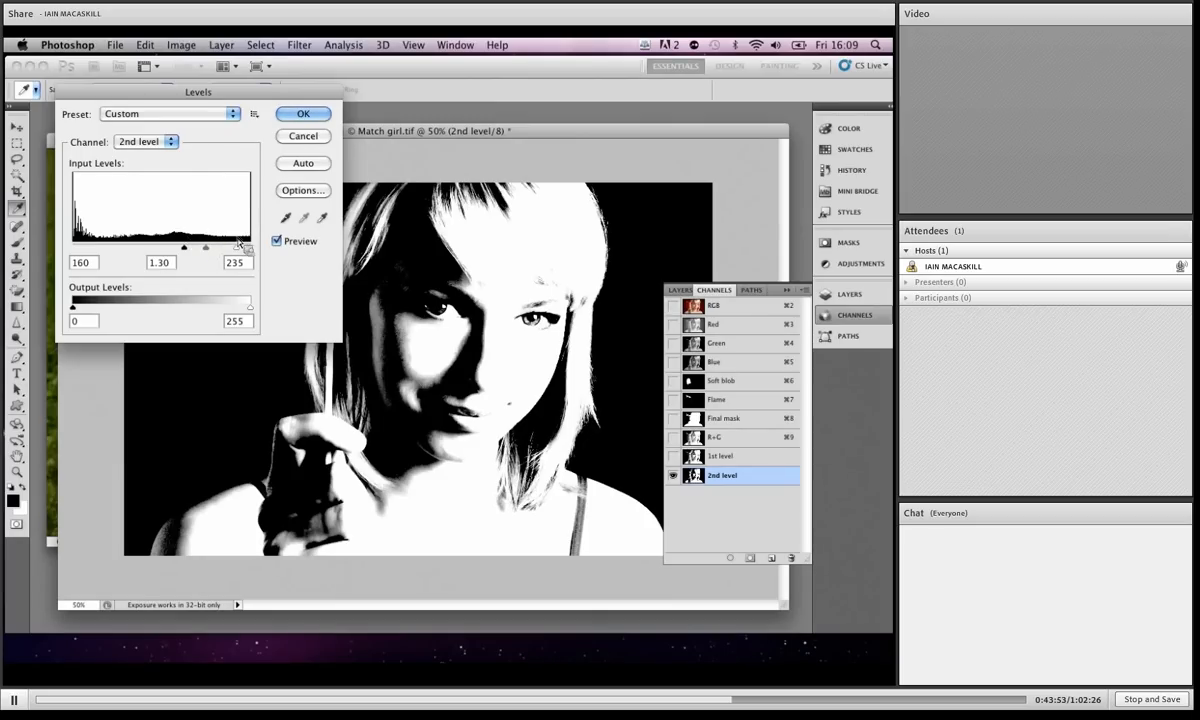
click(288, 118)
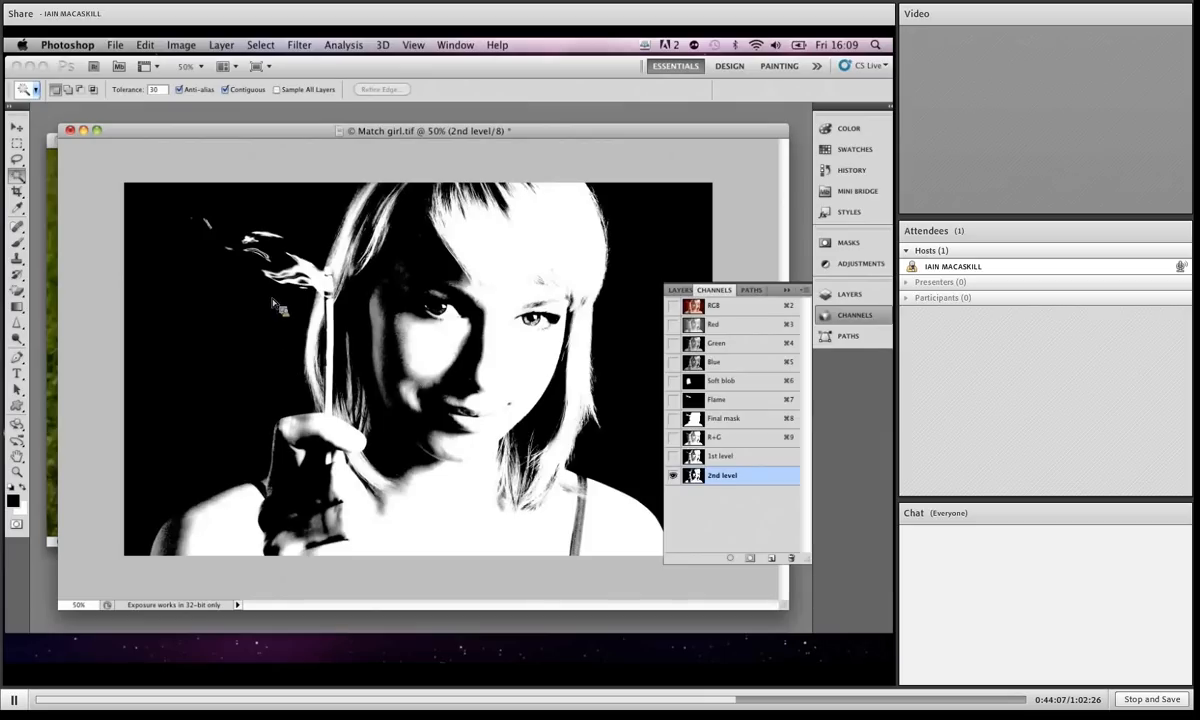
click(180, 45)
click(225, 287)
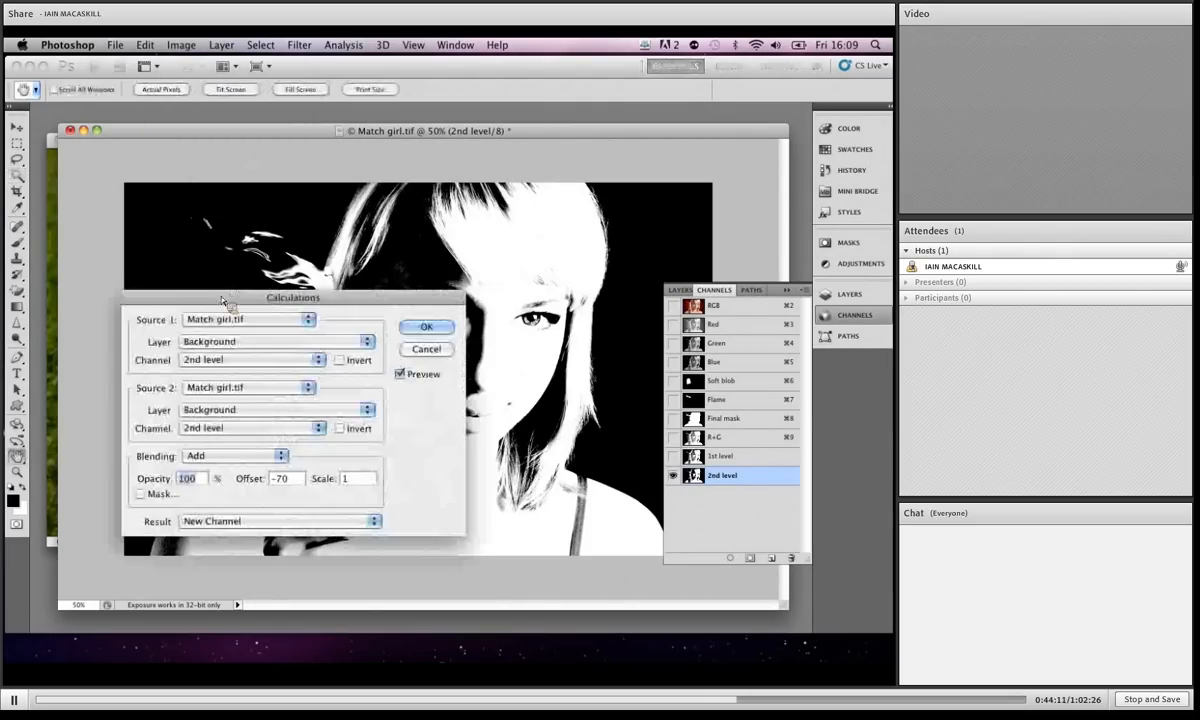
drag(220, 290, 191, 127)
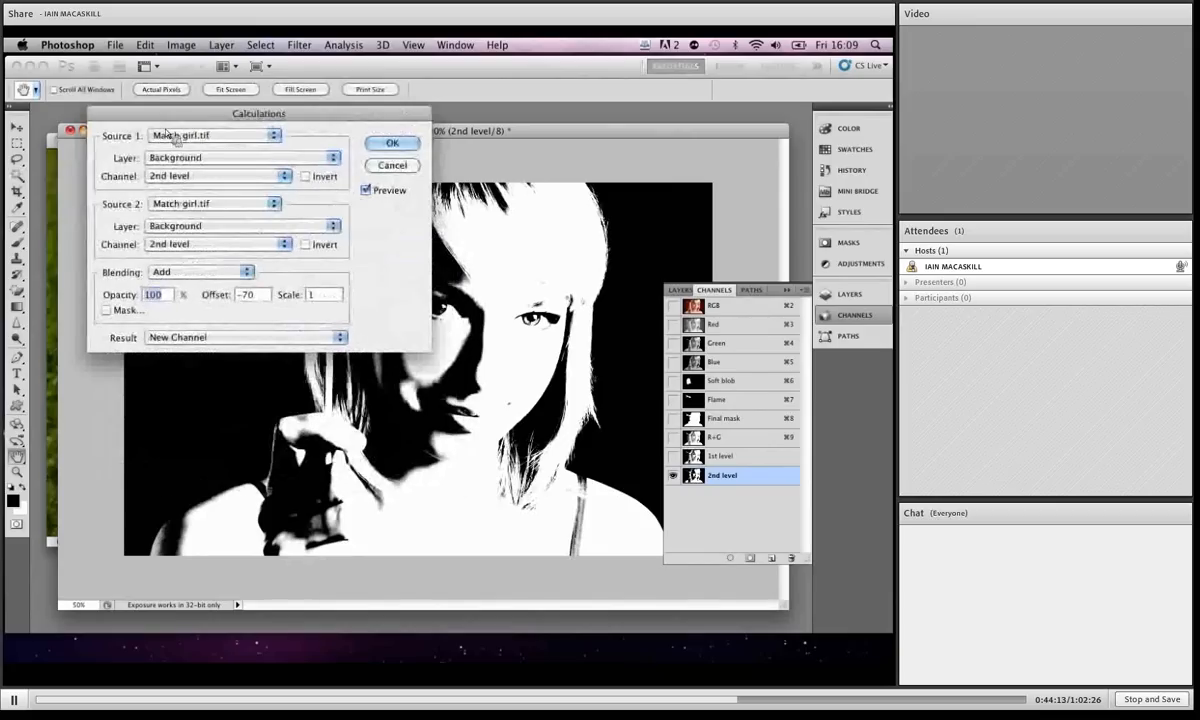
click(268, 176)
click(230, 163)
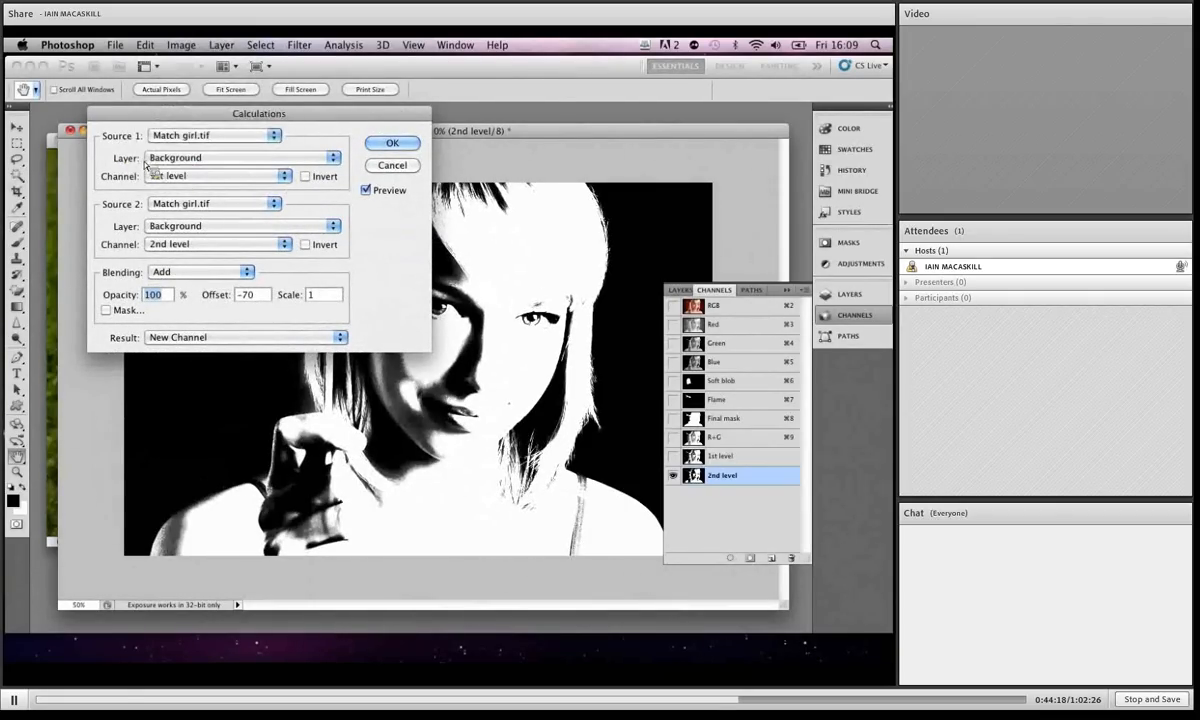
click(275, 177)
click(210, 189)
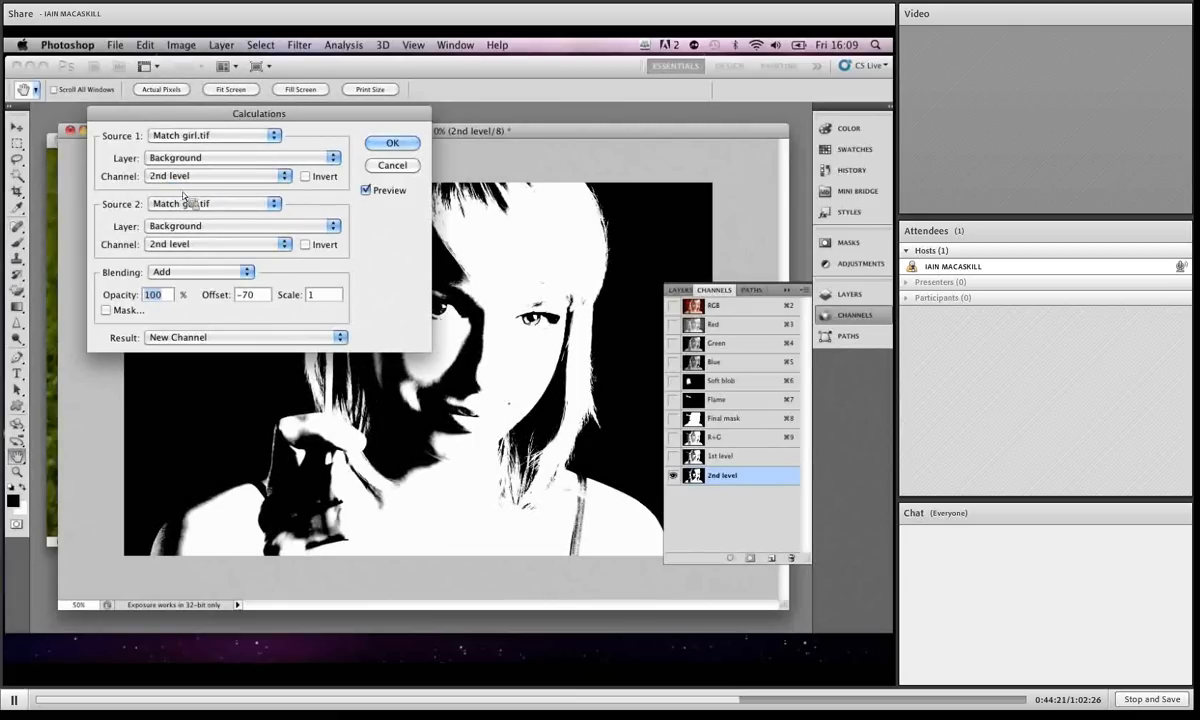
click(280, 245)
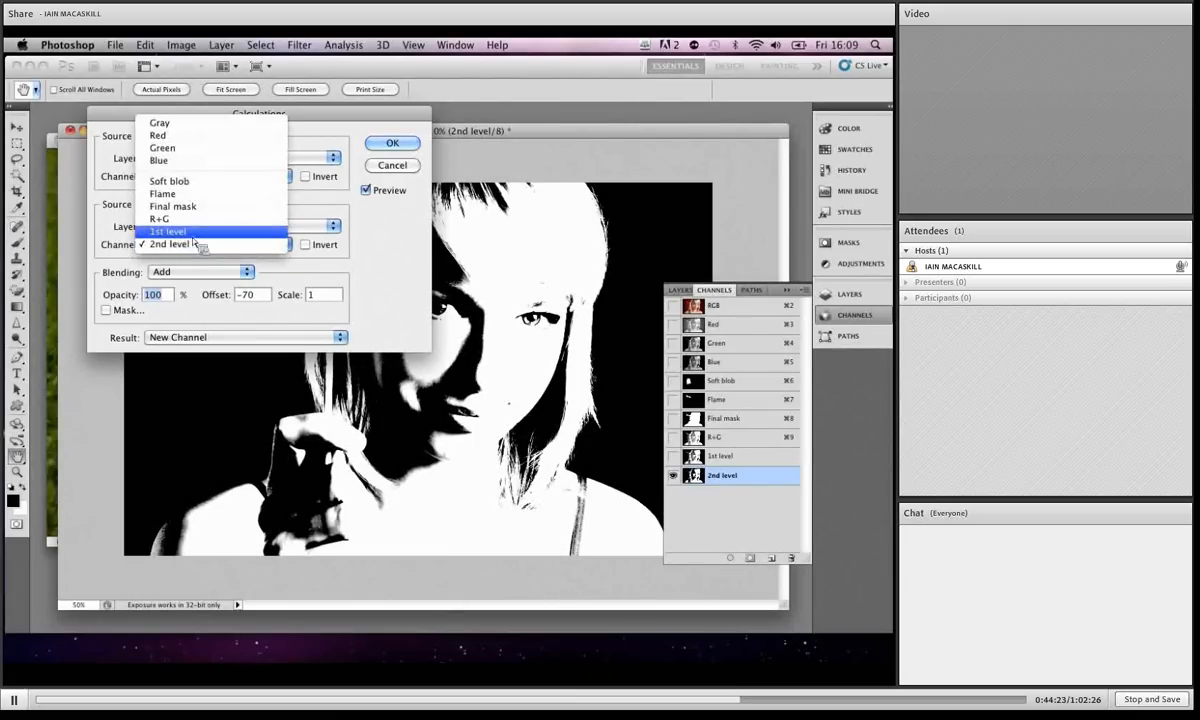
click(205, 232)
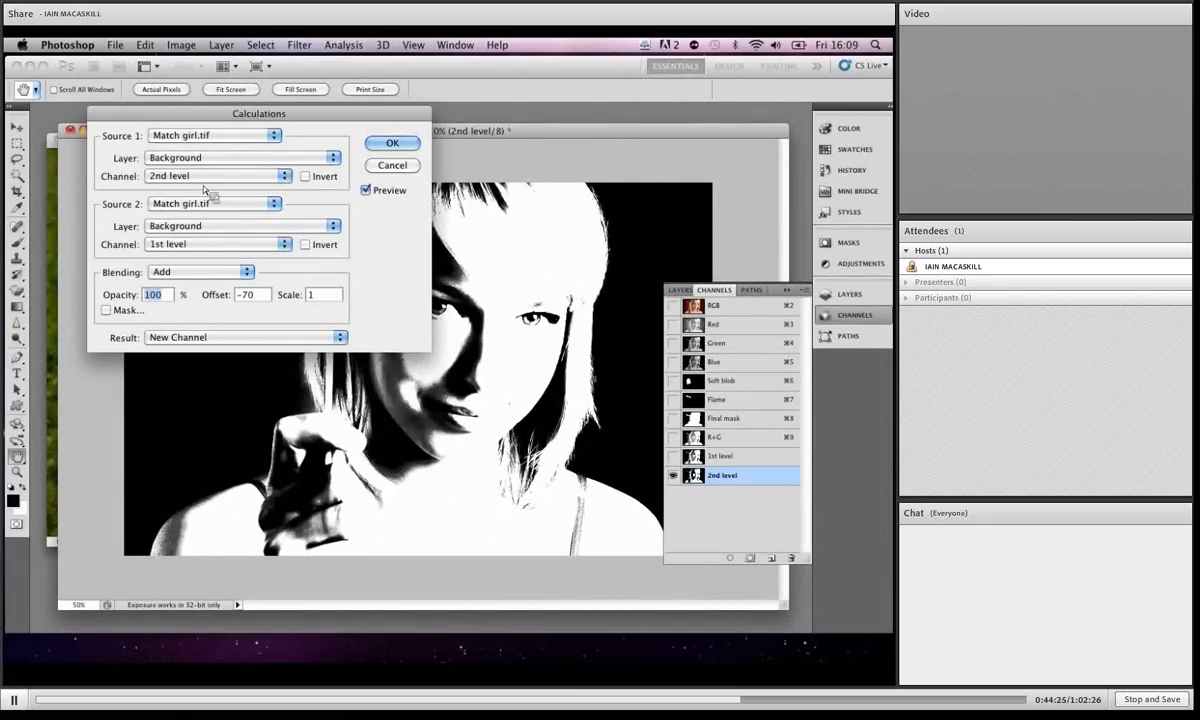
drag(190, 113, 411, 70)
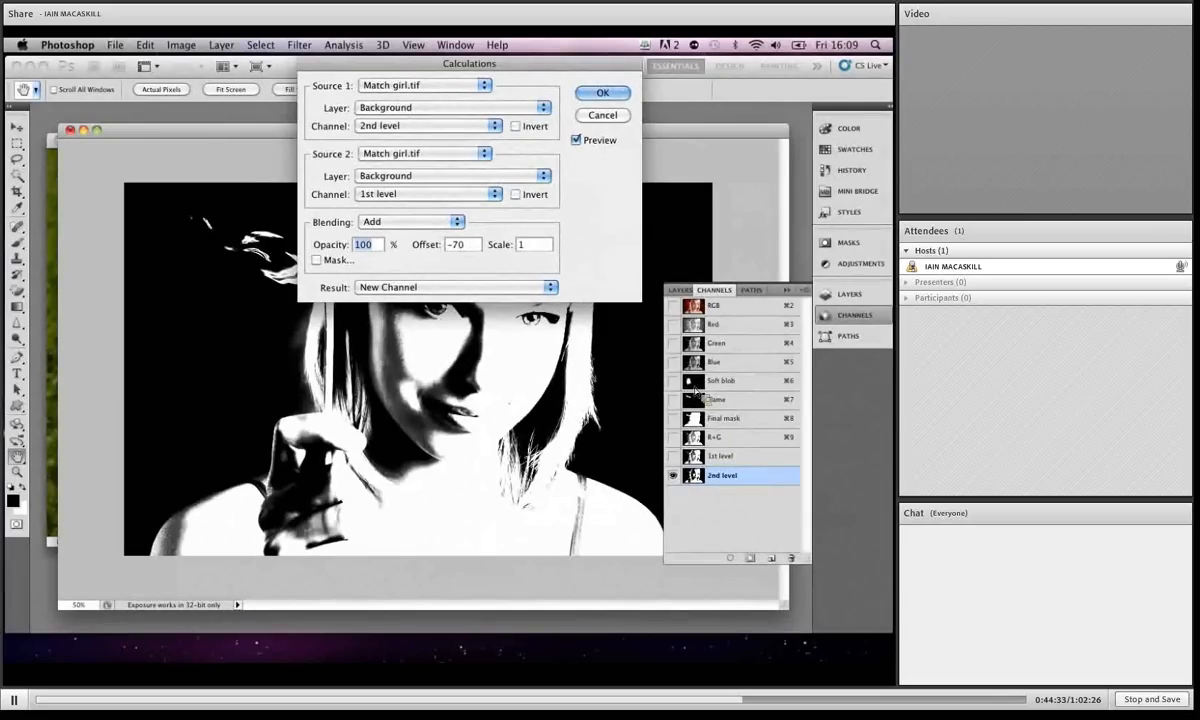
click(602, 115)
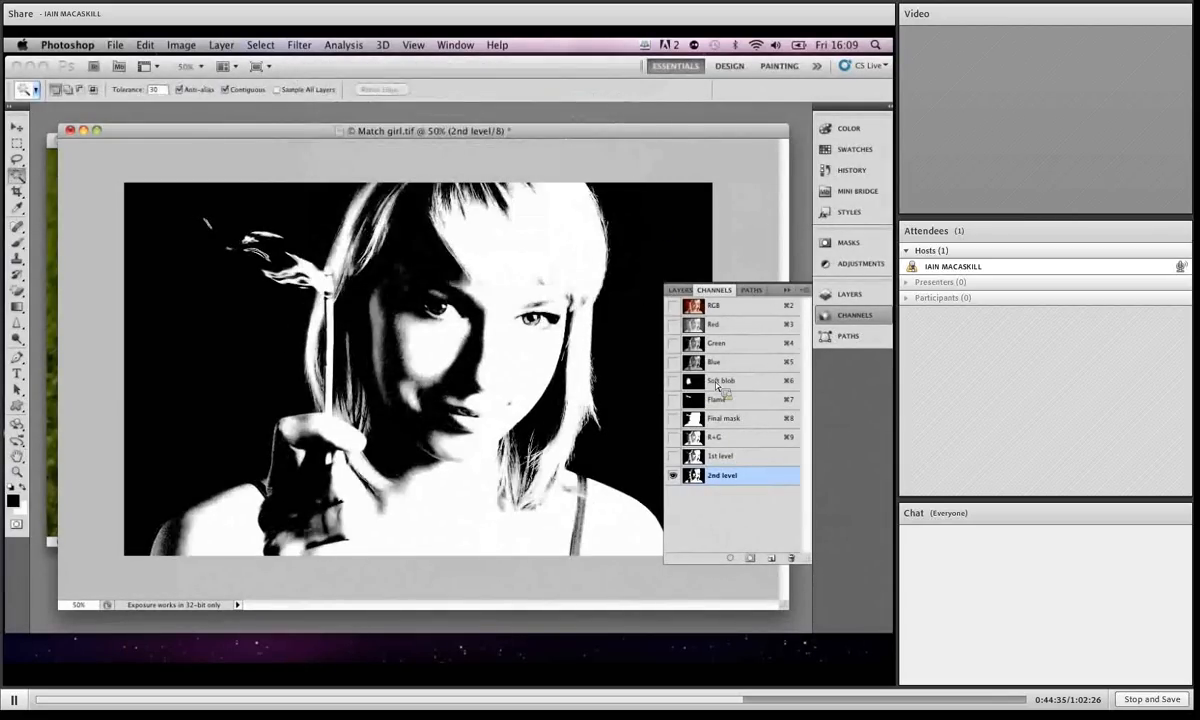
Step: Examine the Soft blob and Flame channels alone and as overlays on the colour image, and return to viewing only the 2nd level channel
click(700, 381)
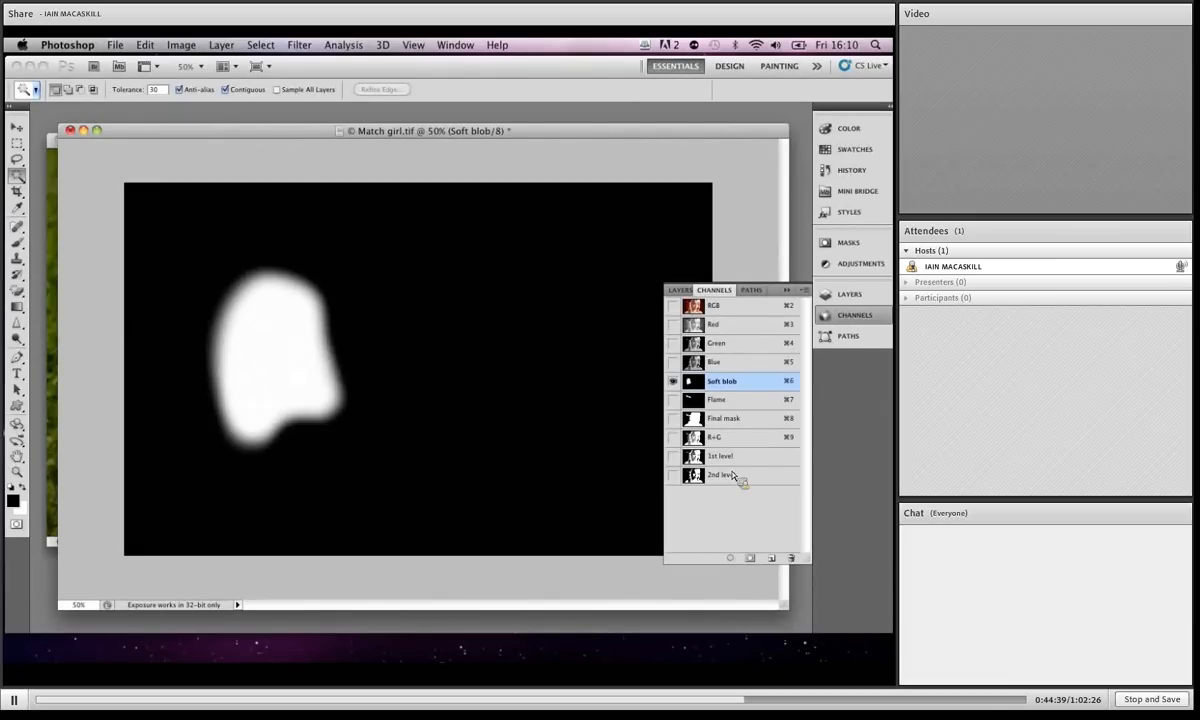
click(673, 308)
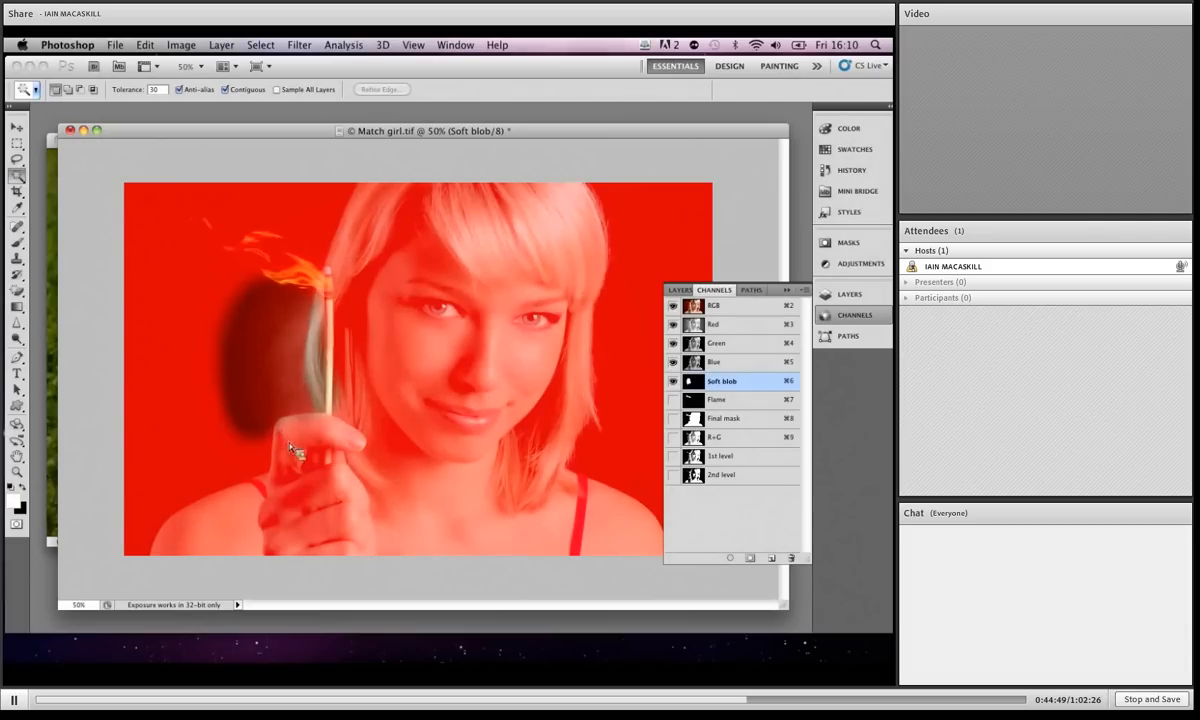
click(673, 381)
click(673, 400)
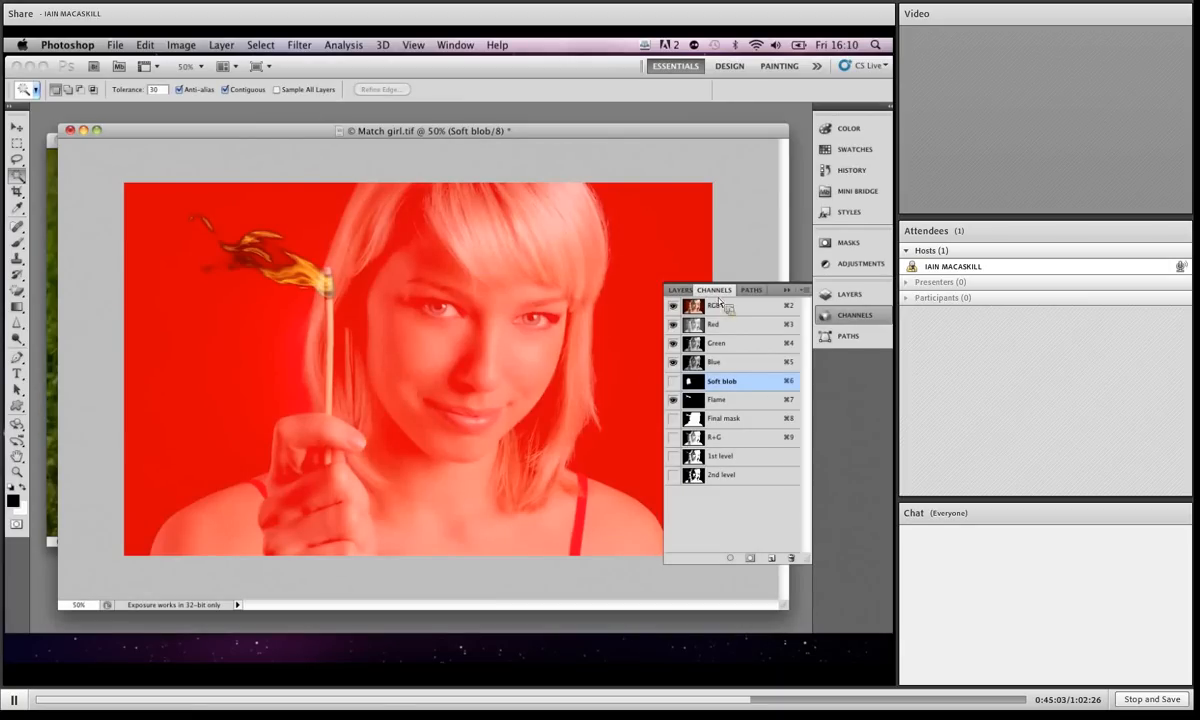
click(673, 305)
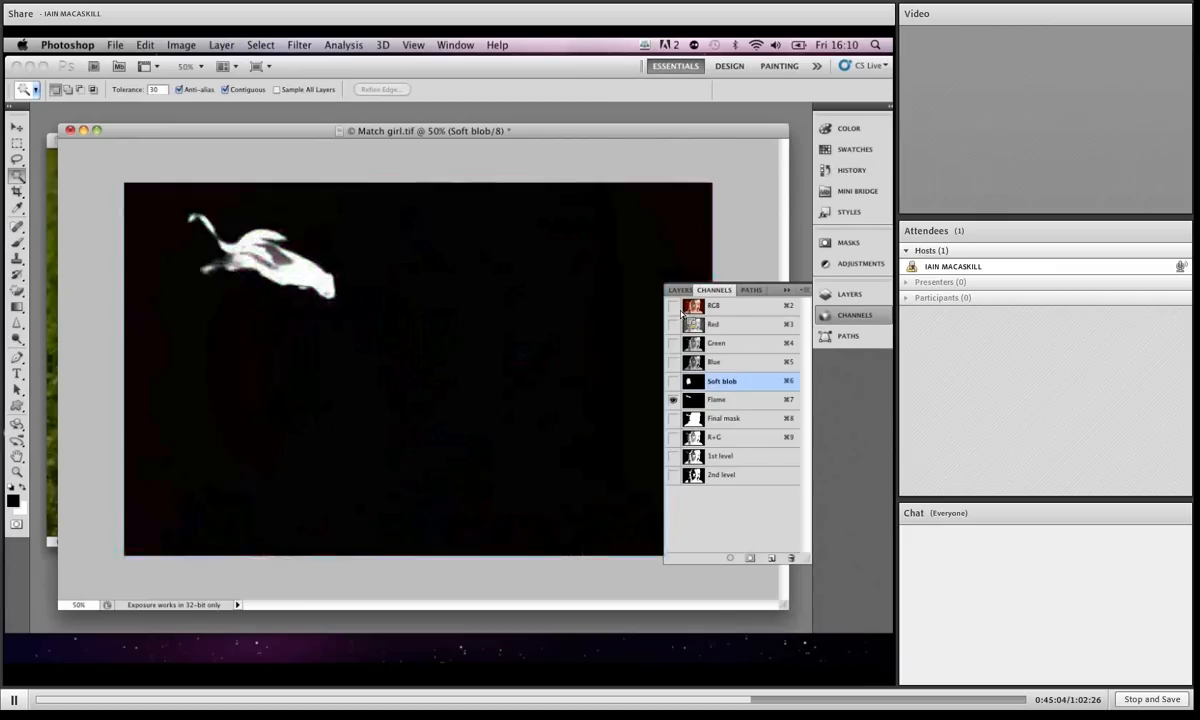
click(673, 474)
click(735, 477)
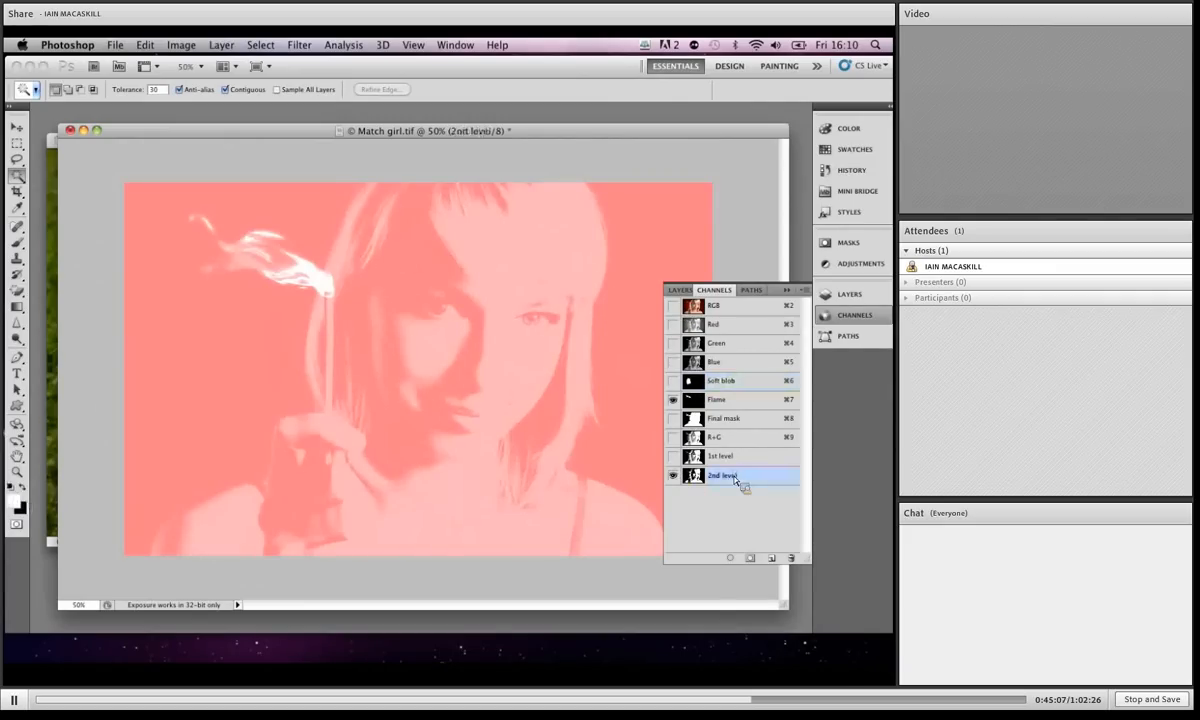
click(672, 400)
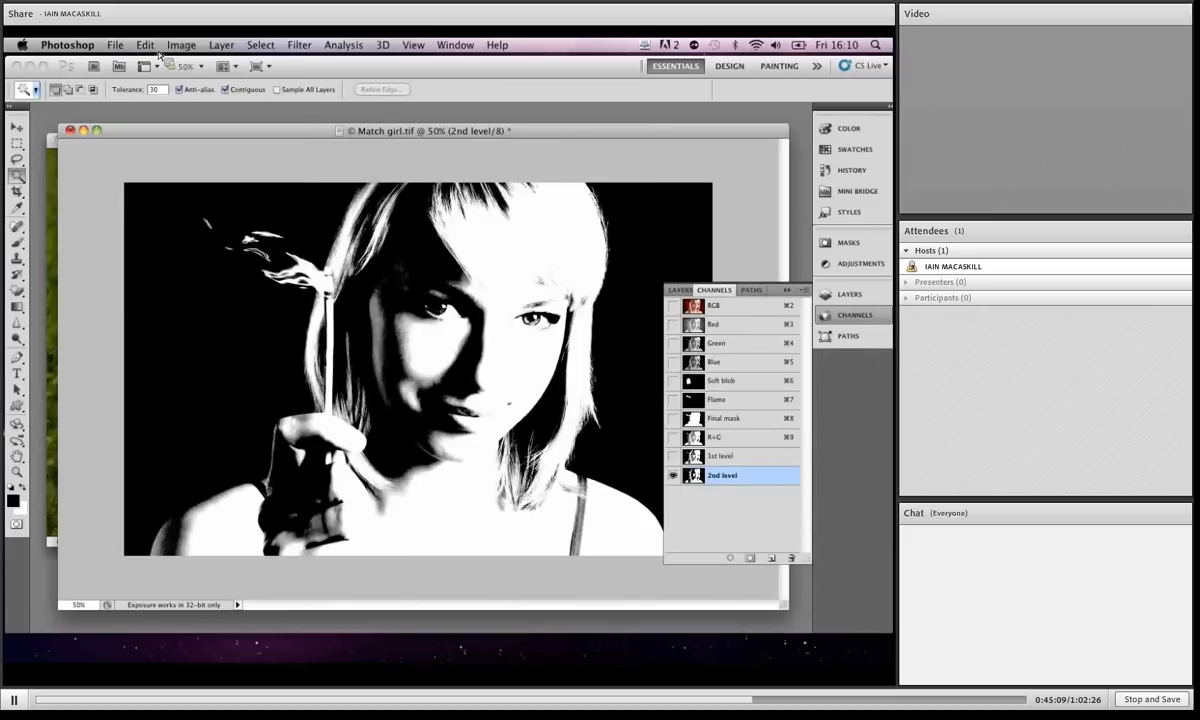
Step: Start Calculations with the 2nd level channel as Source 1 and the 1st level channel as Source 2
click(180, 45)
click(234, 287)
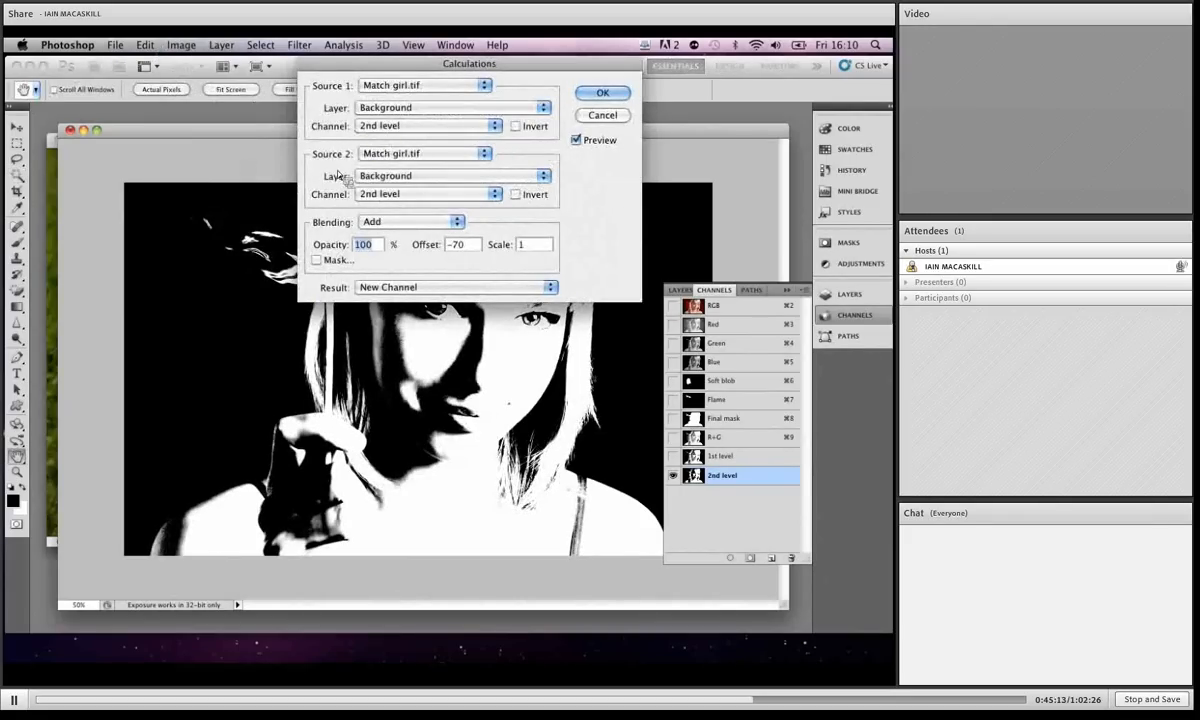
click(400, 194)
click(405, 180)
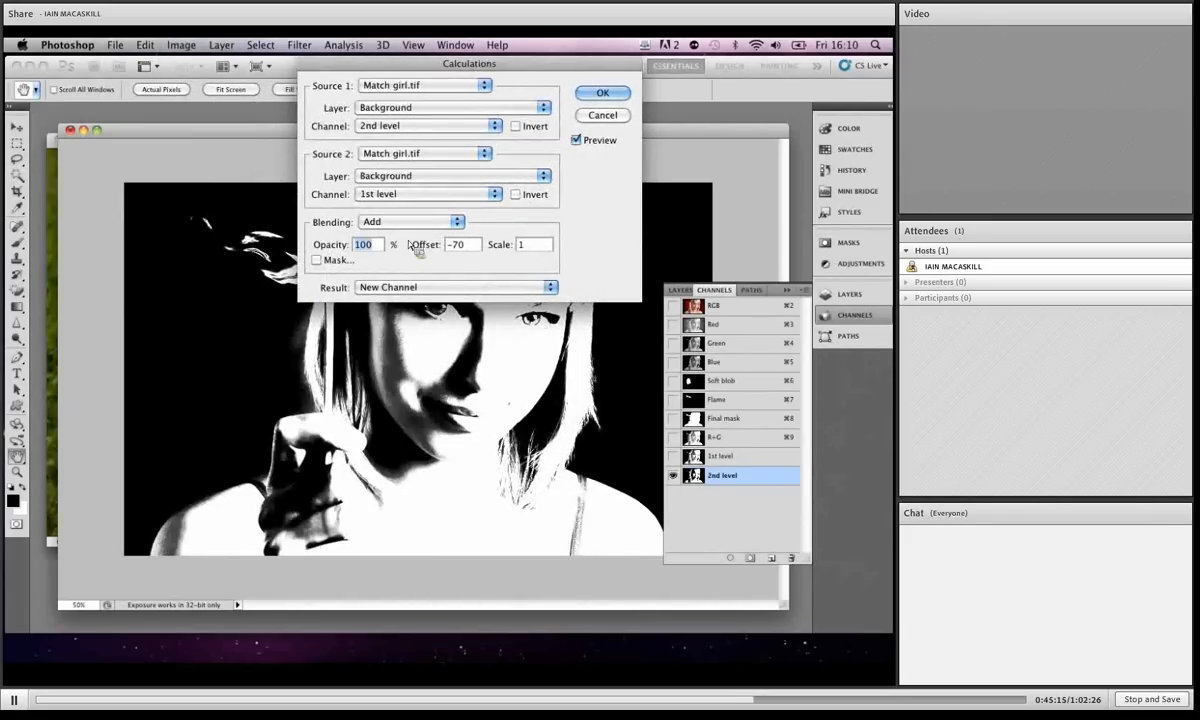
Step: Restrict the calculation with the Soft blob channel as mask, output it to a new channel, and rename that channel best of two
click(316, 260)
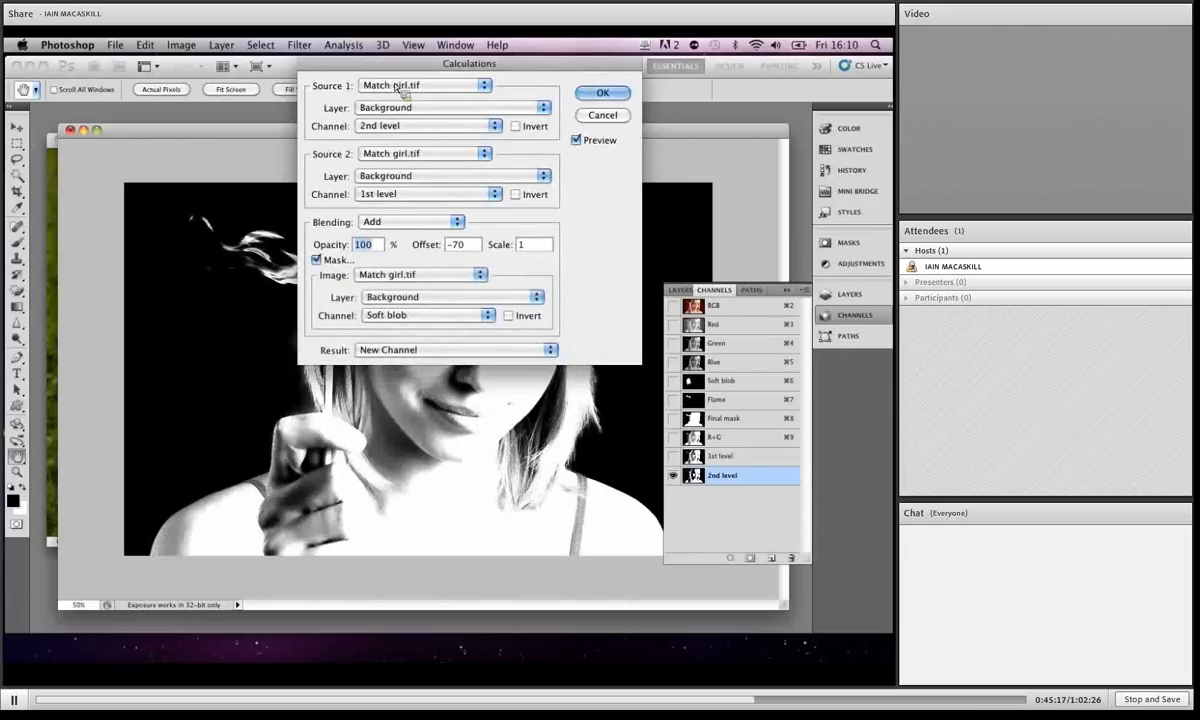
drag(400, 64, 597, 72)
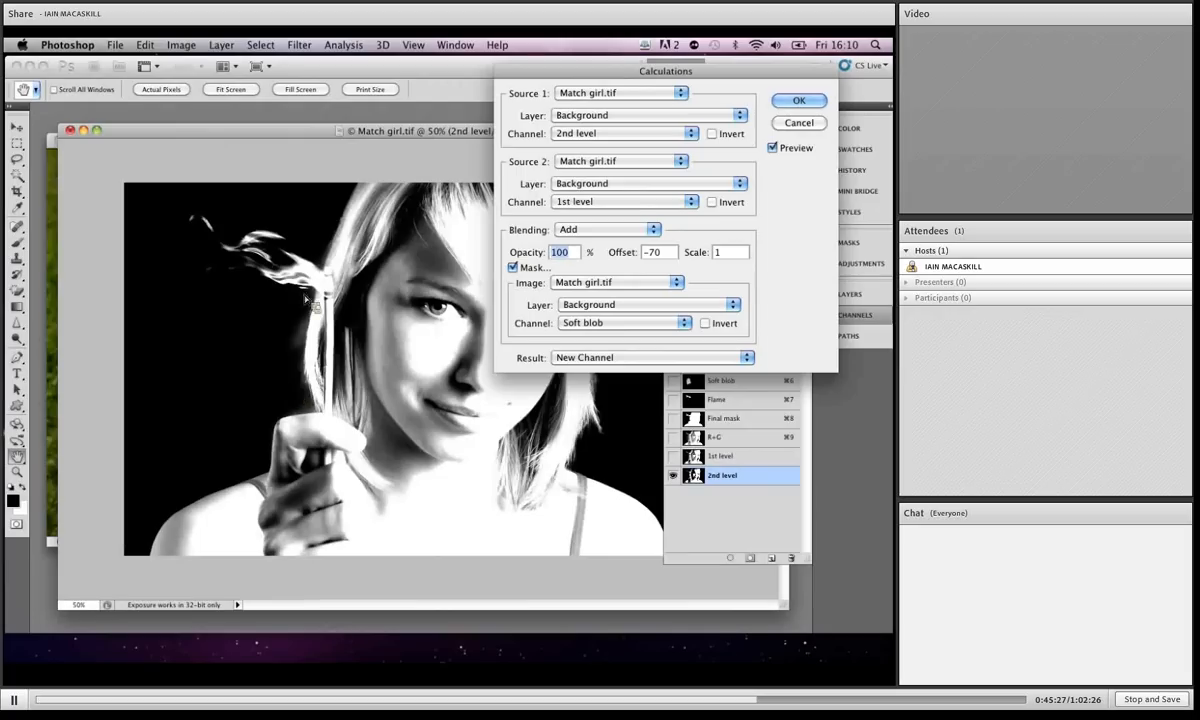
click(797, 122)
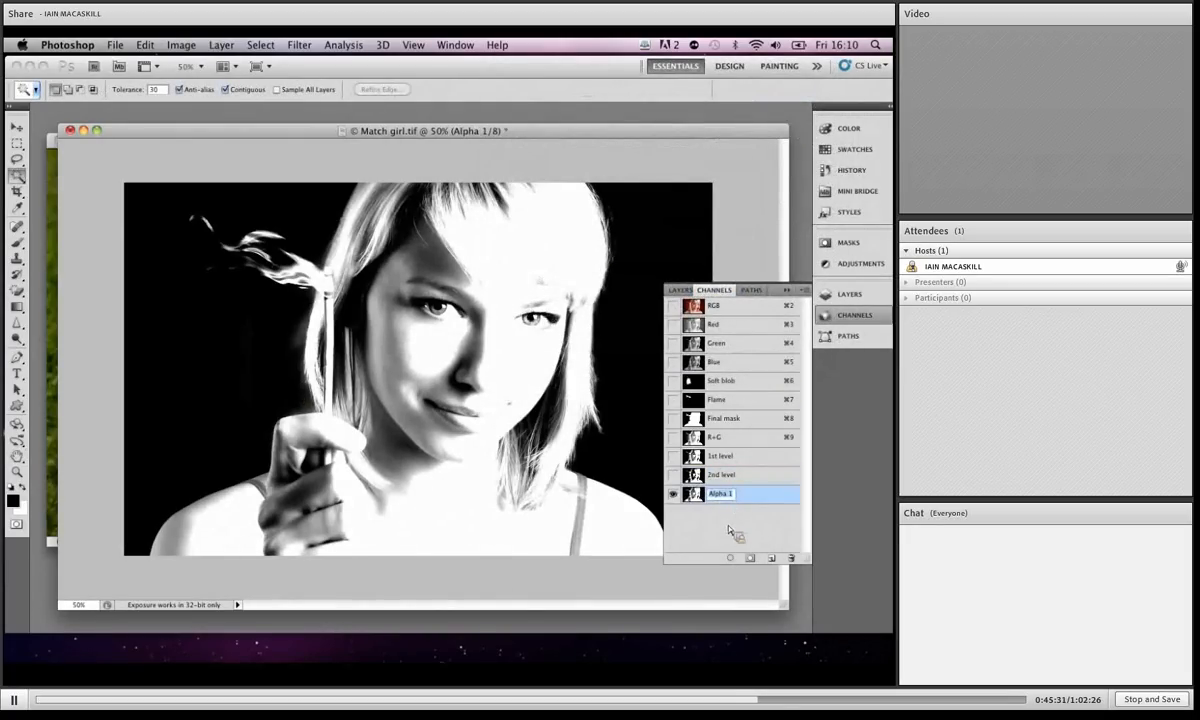
text(Ima)
key(Return)
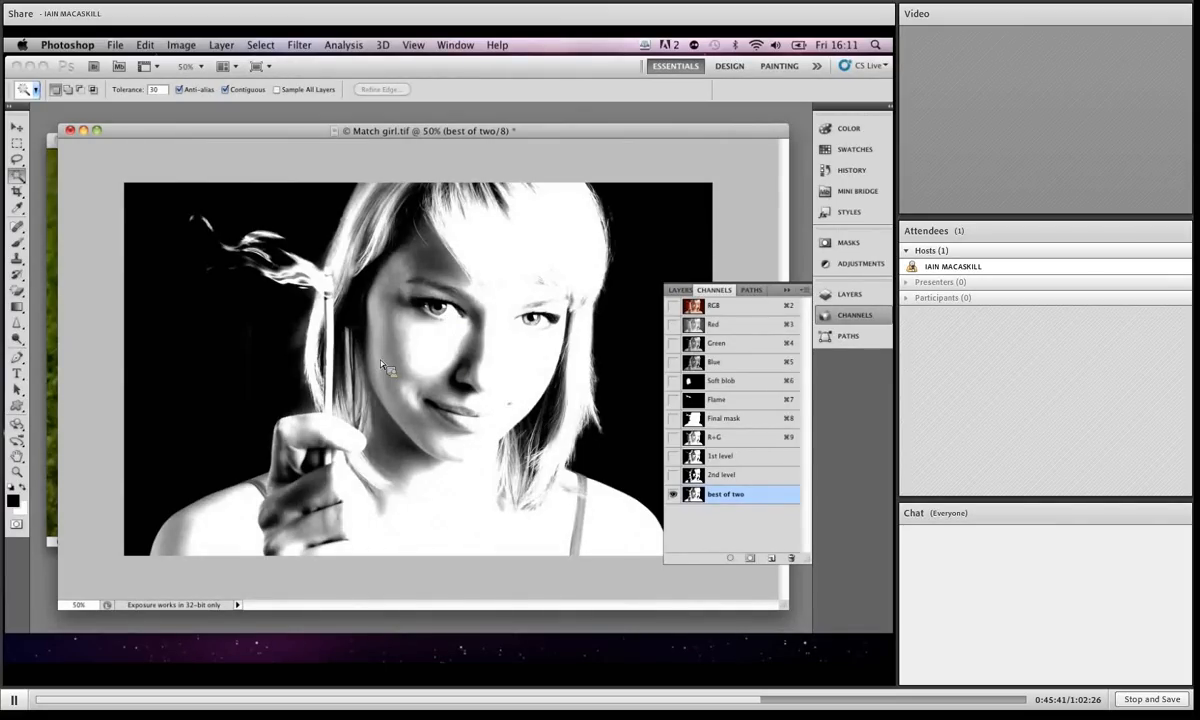
Step: Paint white with the Brush over the grey areas inside the girl's face, hair, hand and shoulders in the best of two channel
click(17, 242)
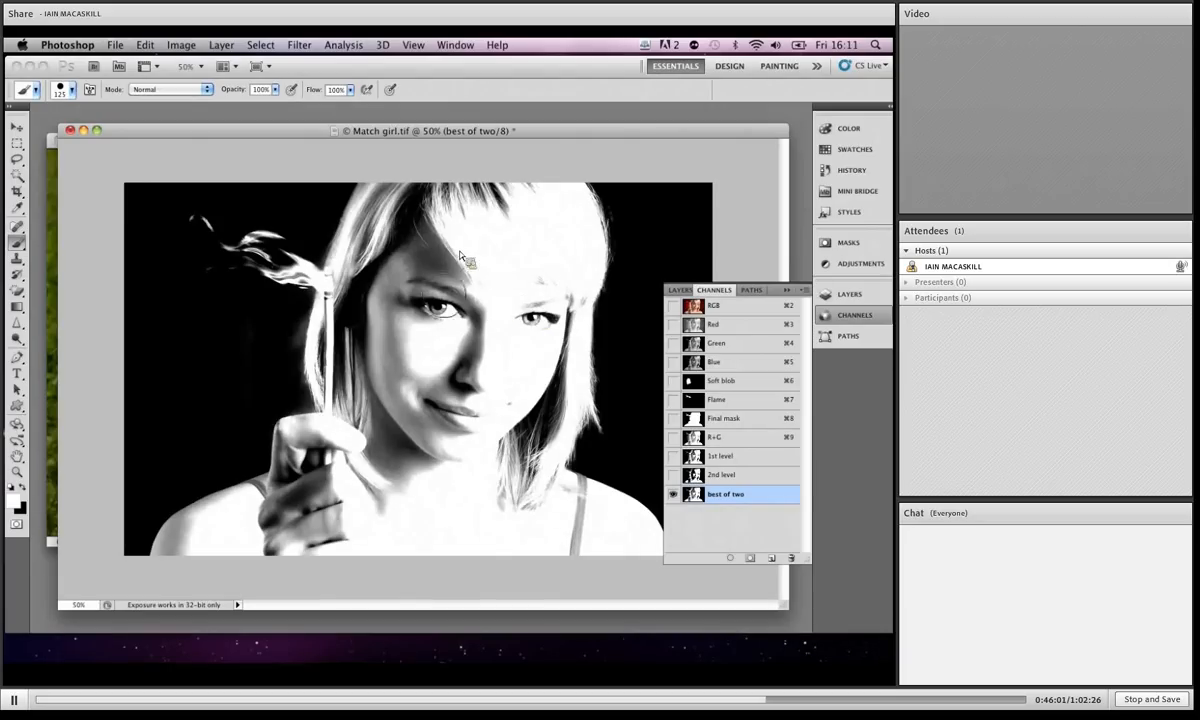
click(408, 272)
mouse_move(420, 270)
mouse_down()
mouse_move(394, 224)
mouse_move(440, 185)
mouse_move(492, 200)
mouse_move(500, 235)
mouse_up()
mouse_move(514, 314)
mouse_down()
mouse_move(525, 278)
mouse_move(512, 412)
mouse_up()
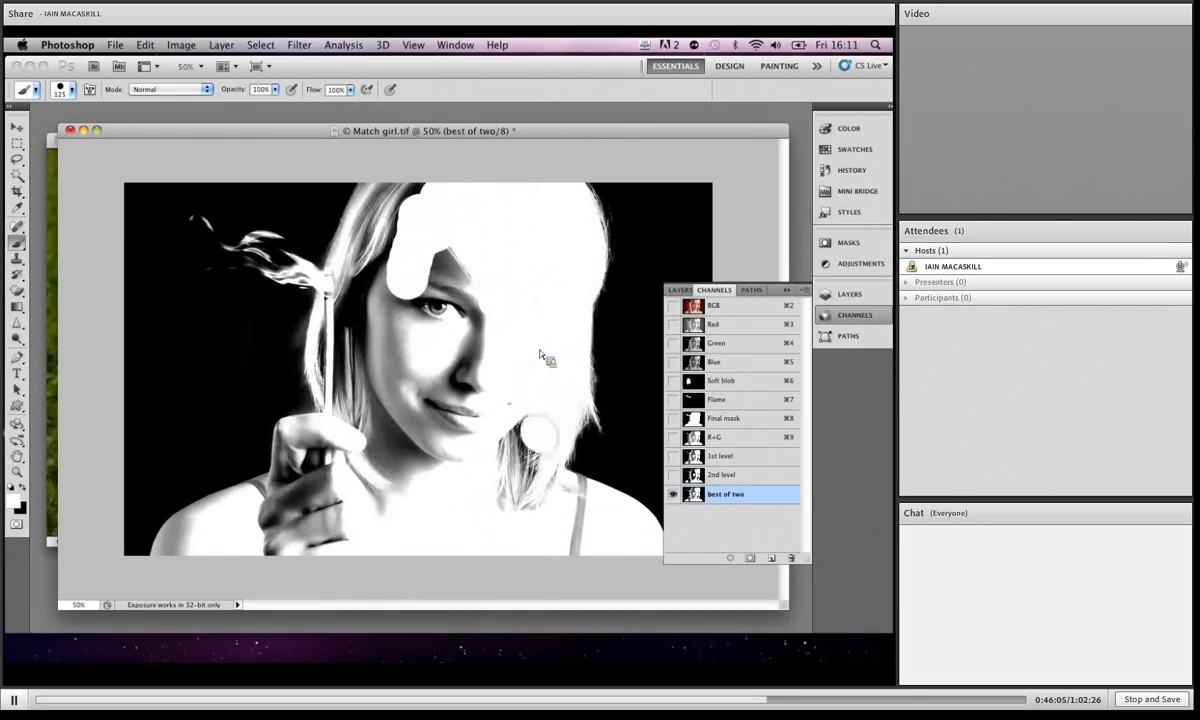
mouse_move(537, 456)
mouse_down()
mouse_move(510, 430)
mouse_move(530, 483)
mouse_move(545, 487)
mouse_up()
mouse_move(573, 553)
mouse_down()
mouse_move(460, 400)
mouse_move(450, 240)
mouse_move(420, 400)
mouse_move(437, 216)
mouse_move(385, 195)
mouse_move(360, 195)
mouse_move(372, 245)
mouse_move(335, 225)
mouse_move(355, 200)
mouse_move(320, 275)
mouse_move(342, 326)
mouse_move(325, 400)
mouse_move(353, 373)
mouse_move(375, 260)
mouse_move(392, 365)
mouse_move(383, 480)
mouse_move(319, 426)
mouse_move(285, 425)
mouse_move(313, 457)
mouse_move(270, 470)
mouse_move(262, 505)
mouse_move(332, 481)
mouse_up()
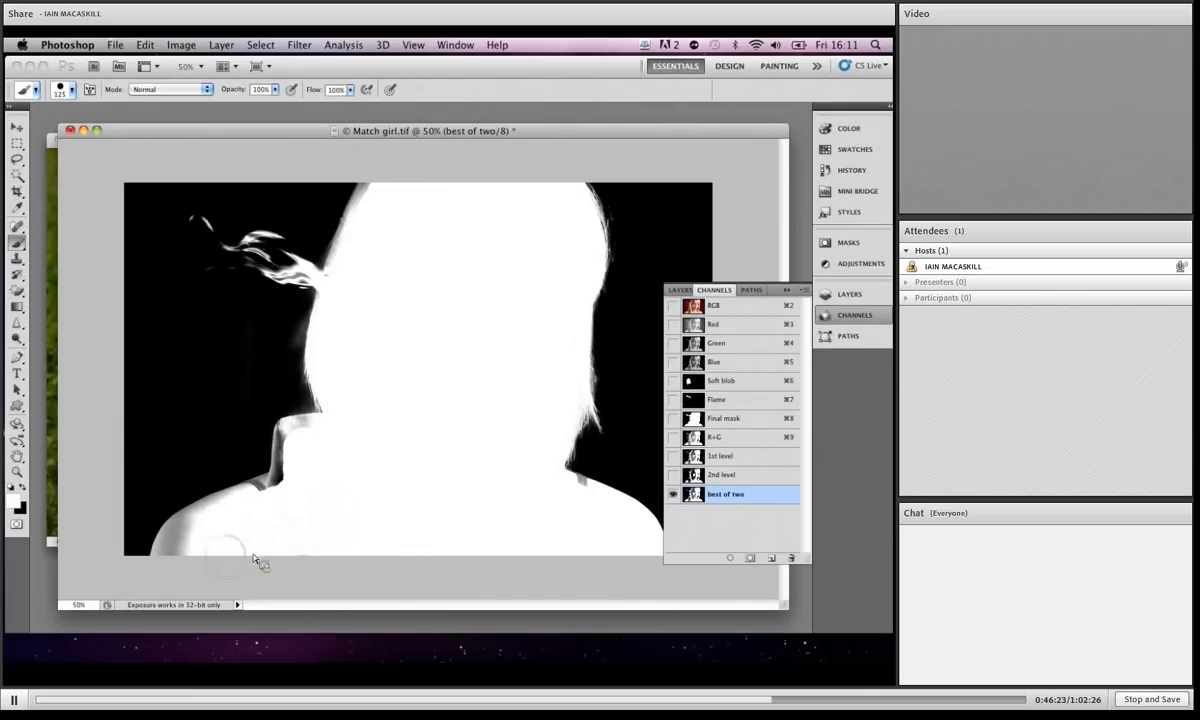
drag(212, 536, 194, 566)
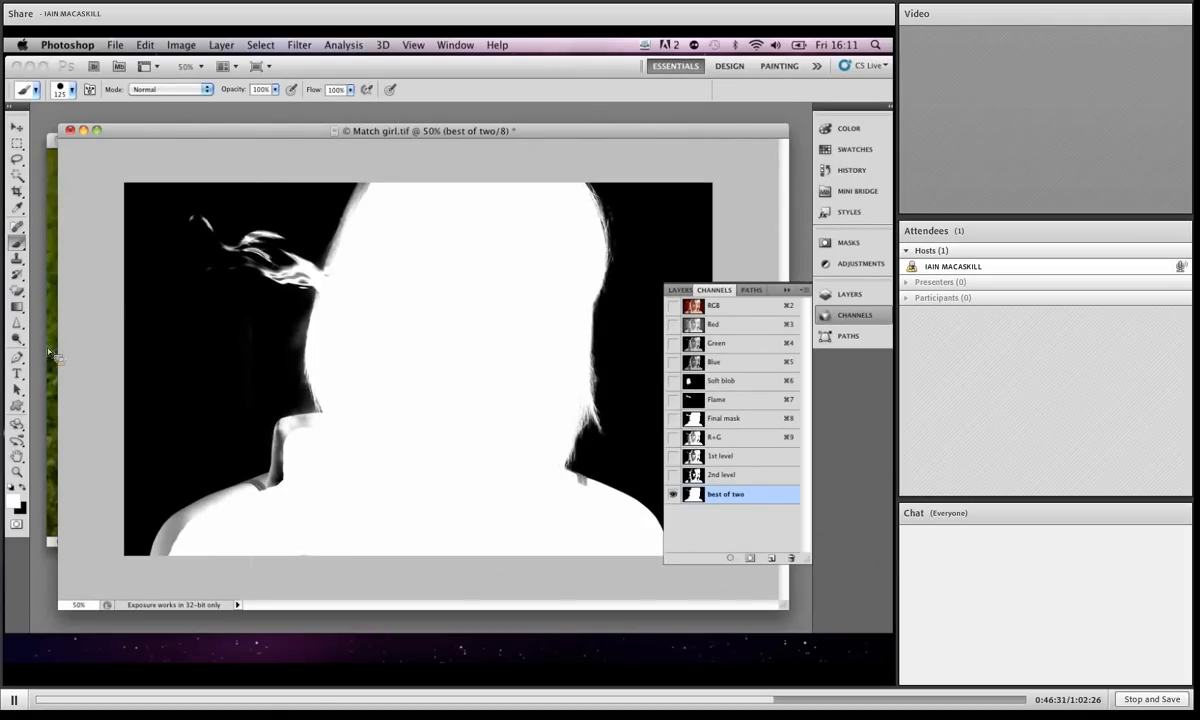
Step: Dodge the grey fringes along the hand and shoulders to white with a 90 px brush, range Highlights and 50% exposure
click(17, 341)
drag(17, 345, 60, 341)
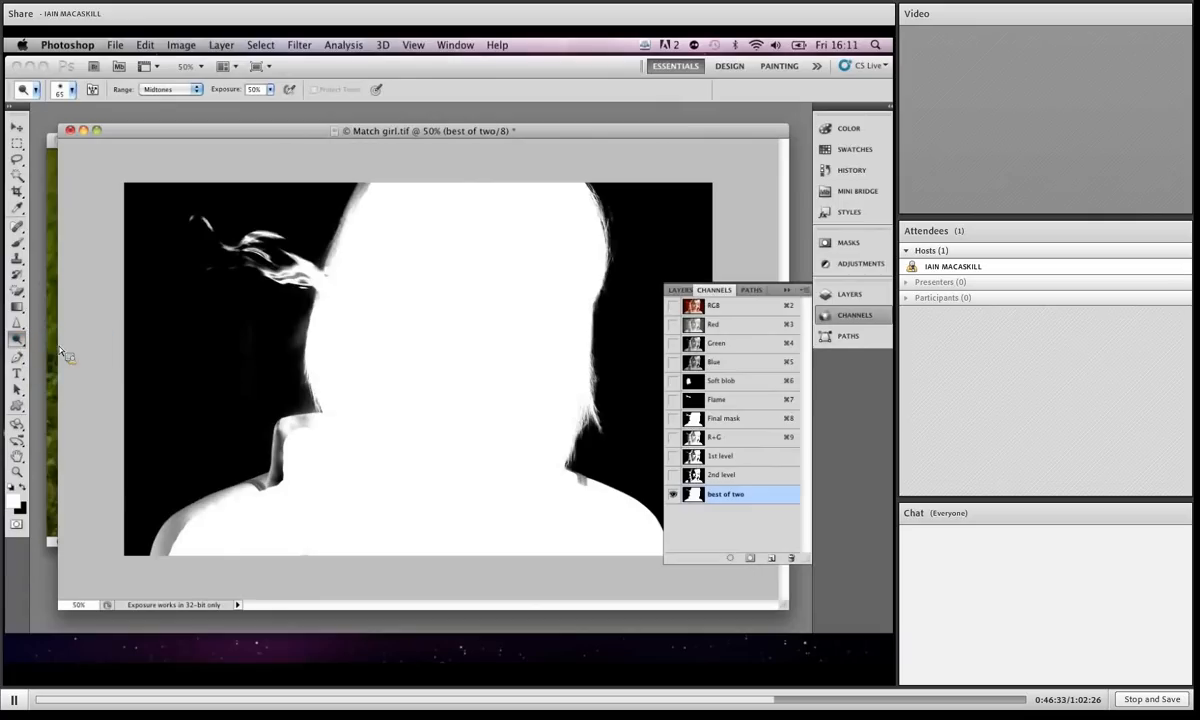
key(bracketright)
key(bracketright)
key(bracketright)
click(196, 89)
click(160, 98)
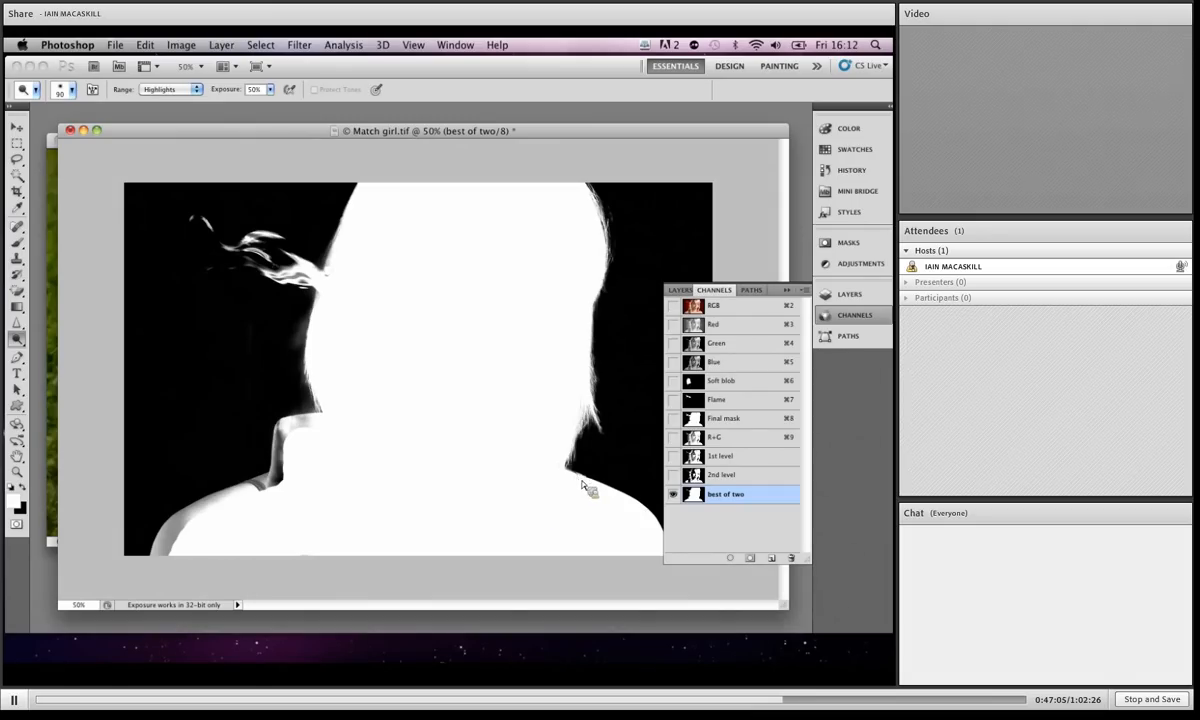
mouse_move(277, 506)
mouse_down()
mouse_move(270, 462)
mouse_move(267, 489)
mouse_move(298, 432)
mouse_move(278, 464)
mouse_move(286, 431)
mouse_move(262, 450)
mouse_move(274, 490)
mouse_move(282, 481)
mouse_up()
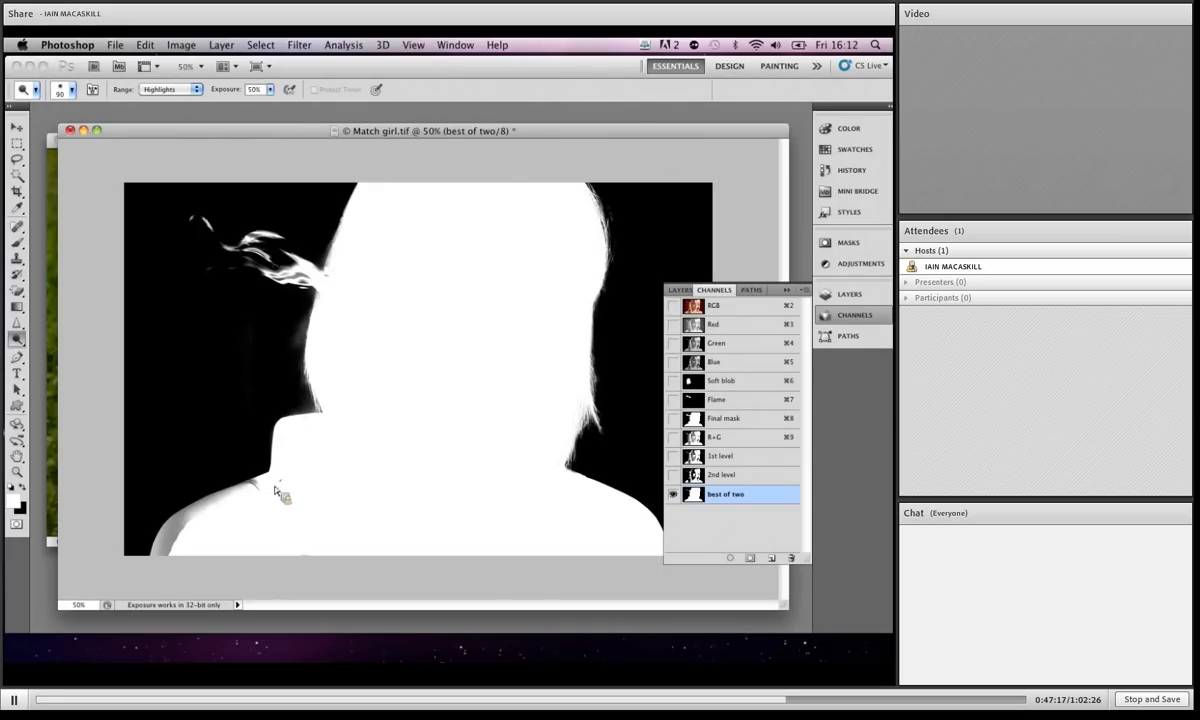
click(275, 490)
mouse_move(274, 492)
mouse_down()
mouse_move(260, 482)
mouse_move(198, 511)
mouse_move(159, 497)
mouse_move(160, 560)
mouse_up()
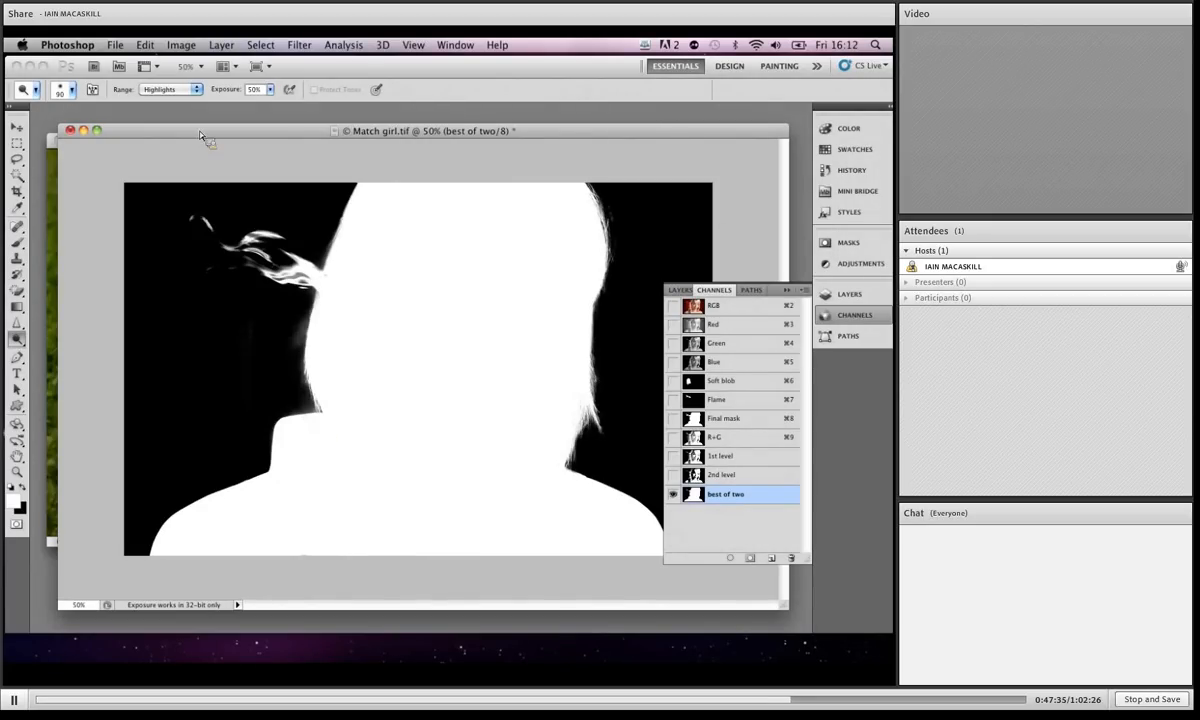
Step: Burn the grey fringes around the hair and shoulders to black with the range set to Shadows
click(170, 89)
click(160, 66)
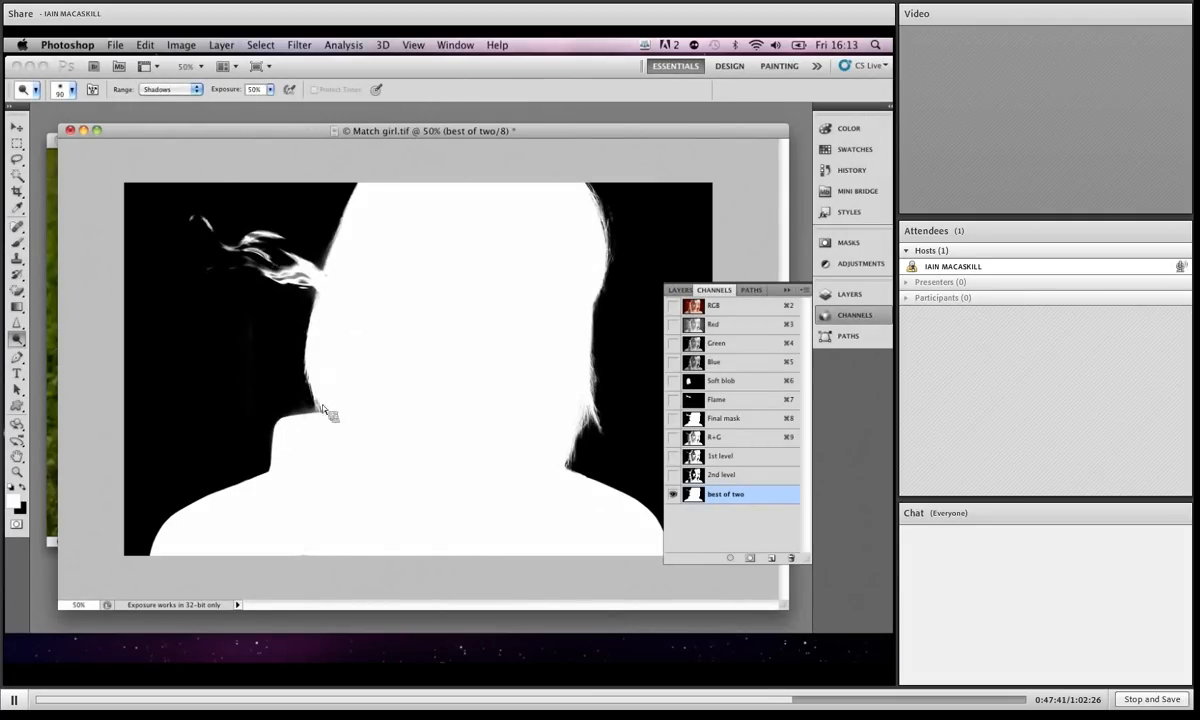
drag(322, 407, 239, 489)
drag(304, 336, 346, 214)
mouse_move(585, 186)
mouse_down()
mouse_move(612, 236)
mouse_move(598, 400)
mouse_move(574, 462)
mouse_move(631, 490)
mouse_move(664, 560)
mouse_up()
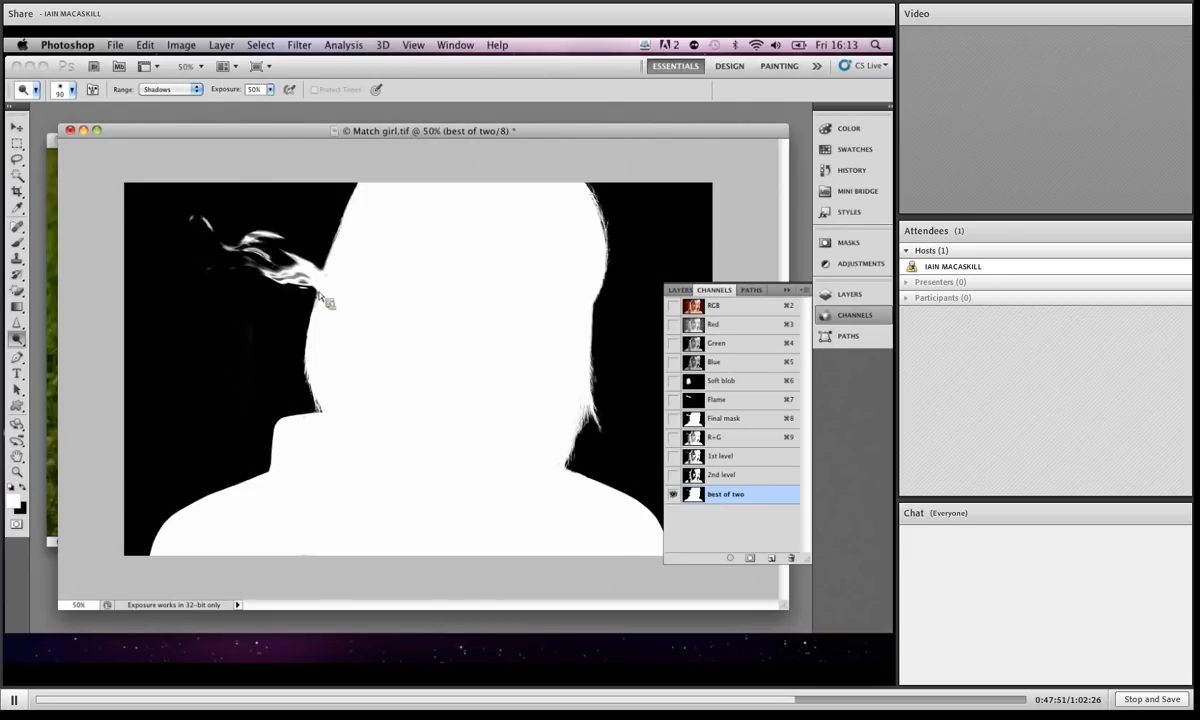
Step: Switch the tone range to Highlights and return it to Shadows
click(170, 89)
click(165, 107)
click(172, 89)
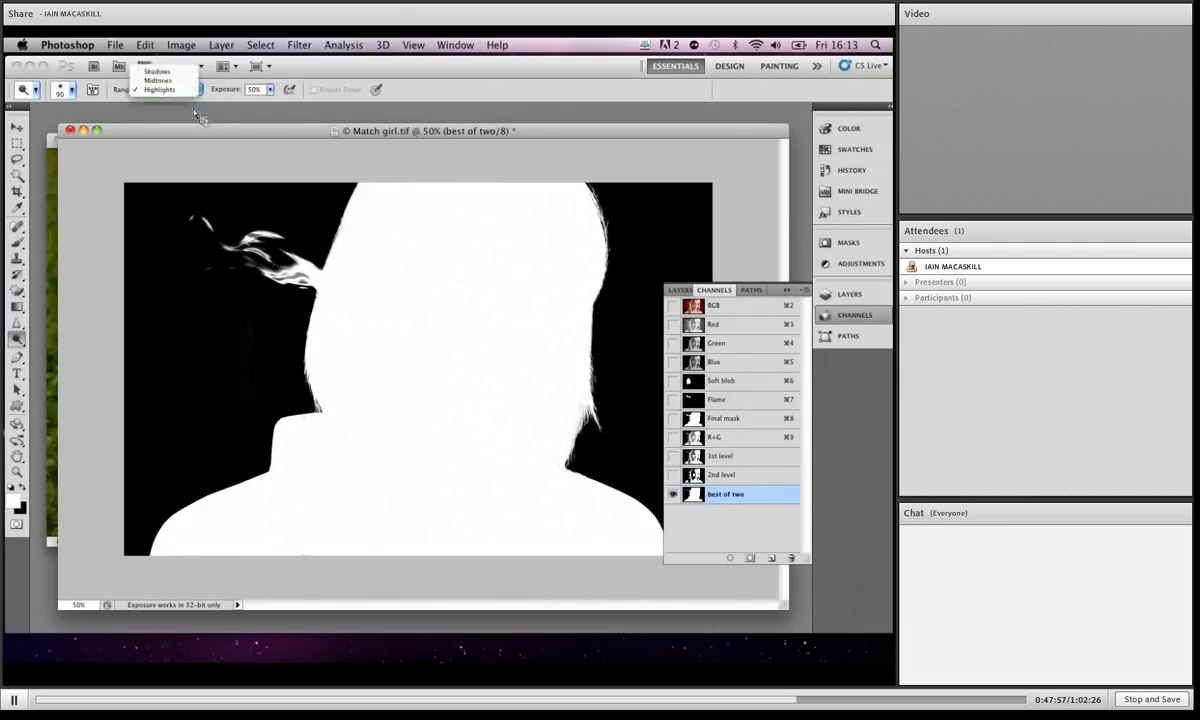
click(158, 72)
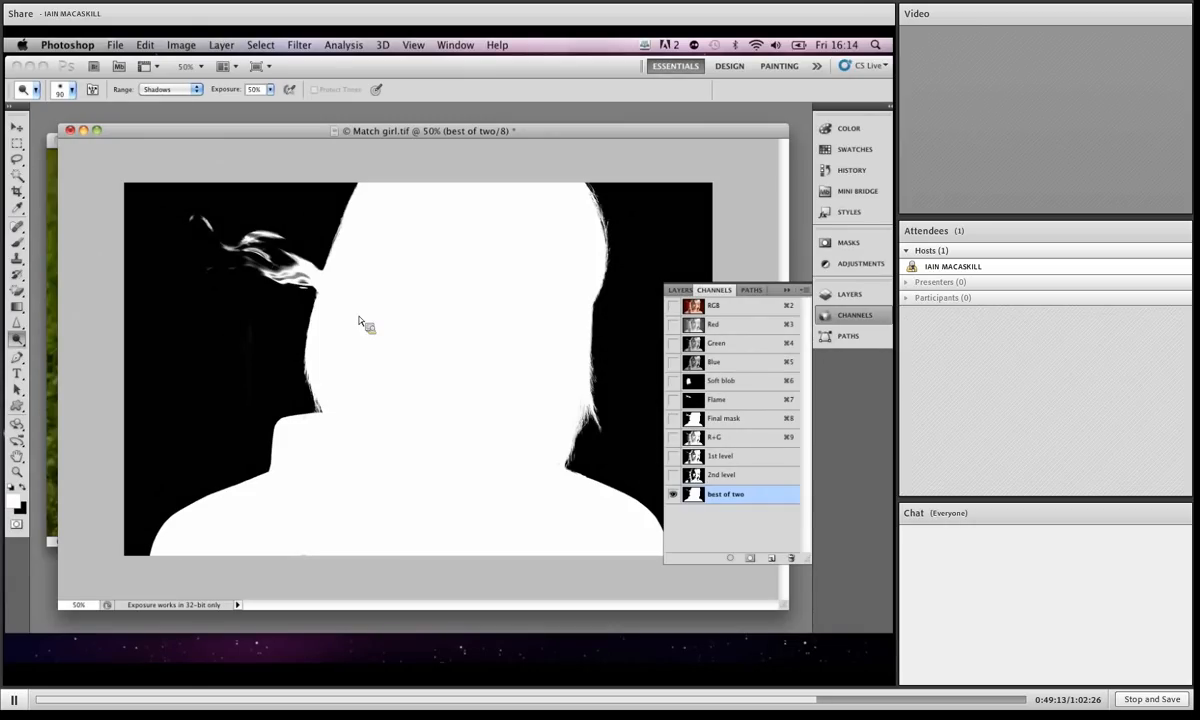
Step: Combine the best of two channel with the Flame channel through Calculations, using Screen blending at 100% opacity into a new channel
key(super+7)
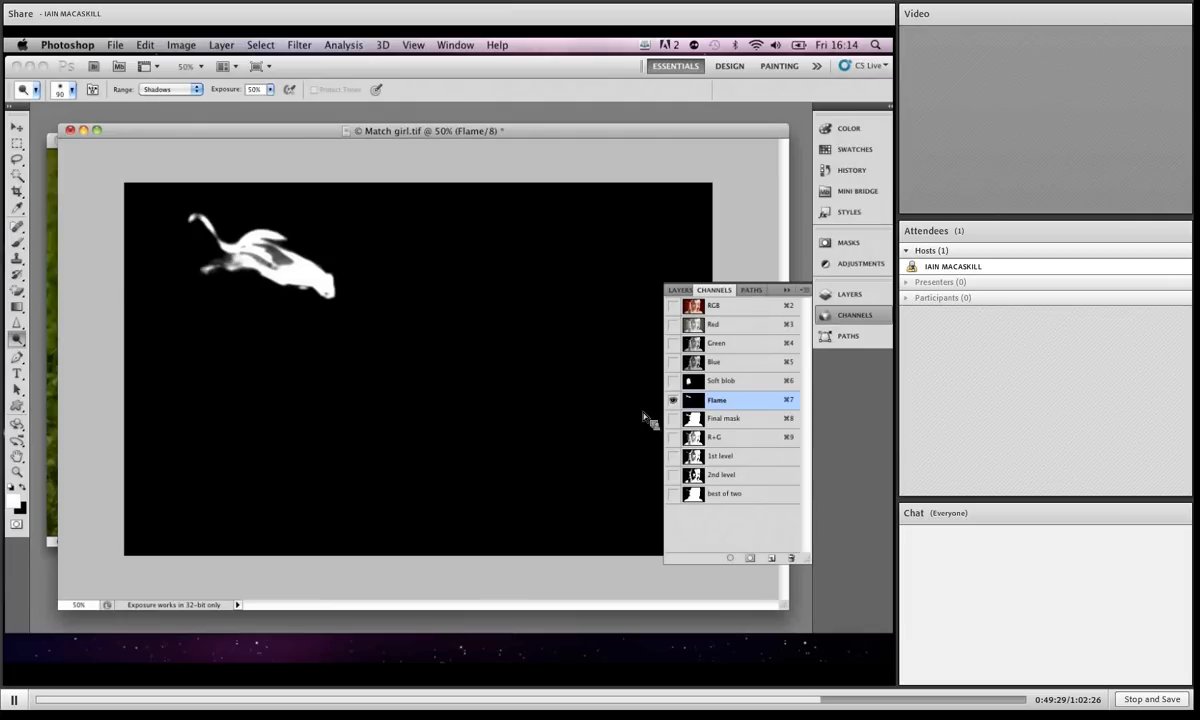
click(724, 493)
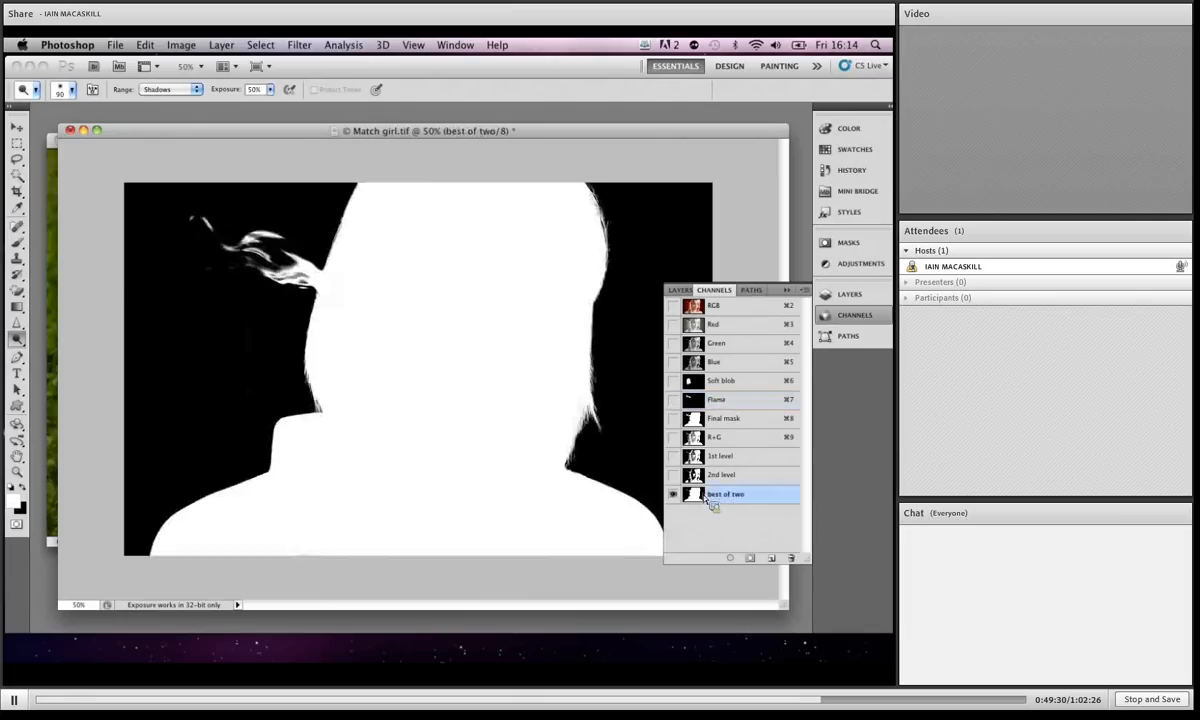
click(168, 45)
click(204, 288)
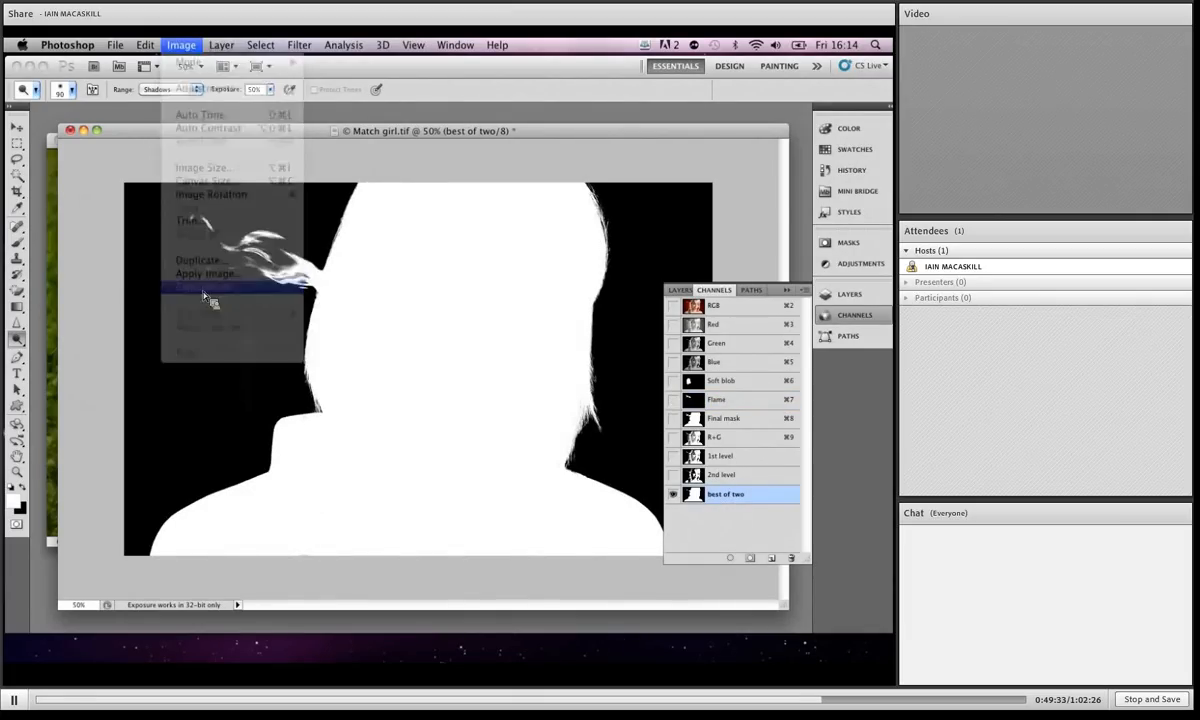
drag(491, 89, 183, 85)
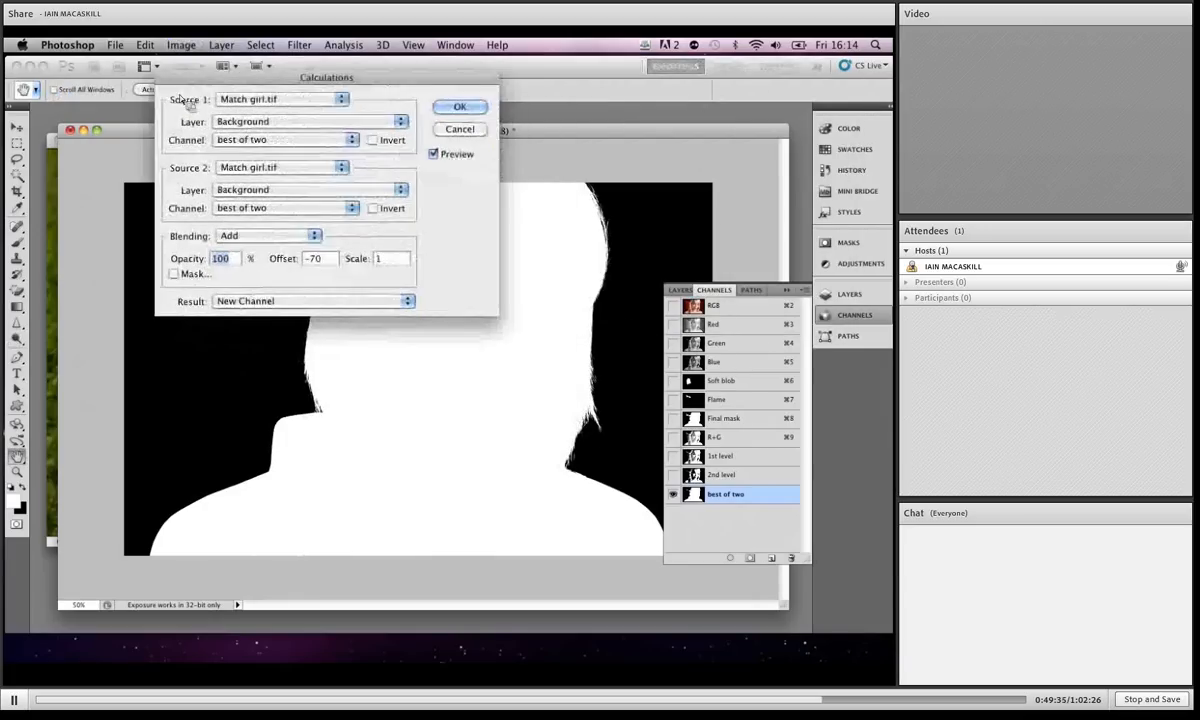
drag(258, 85, 524, 100)
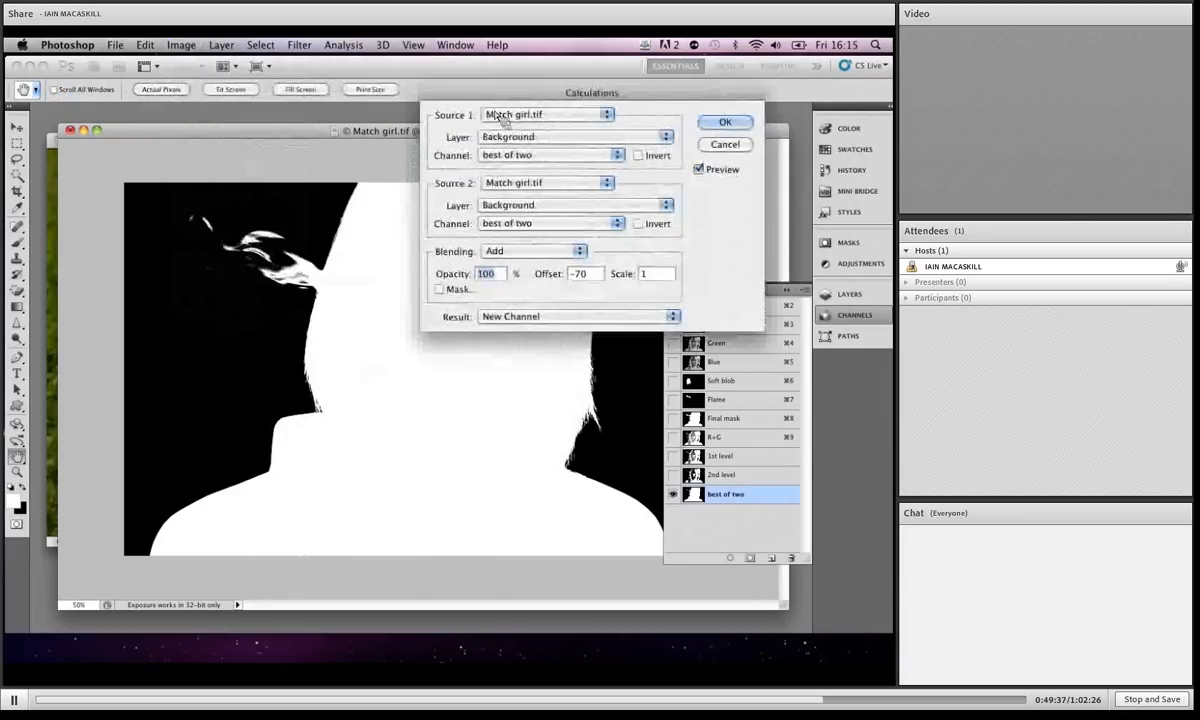
click(618, 223)
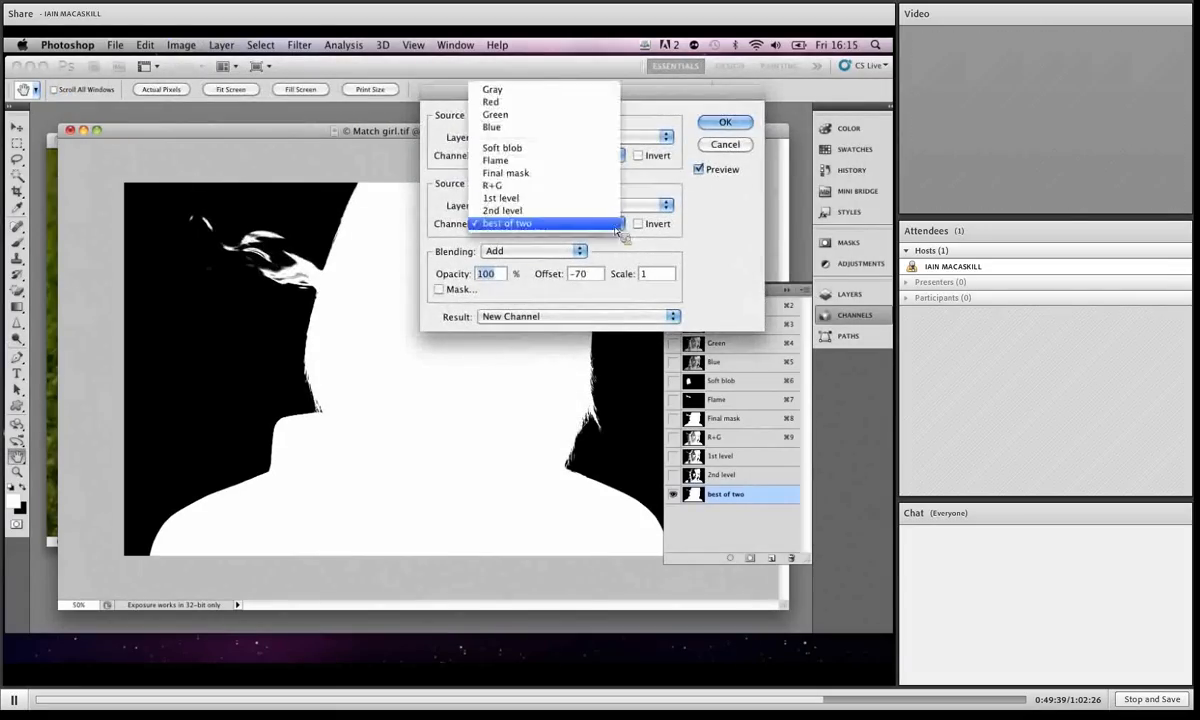
click(507, 164)
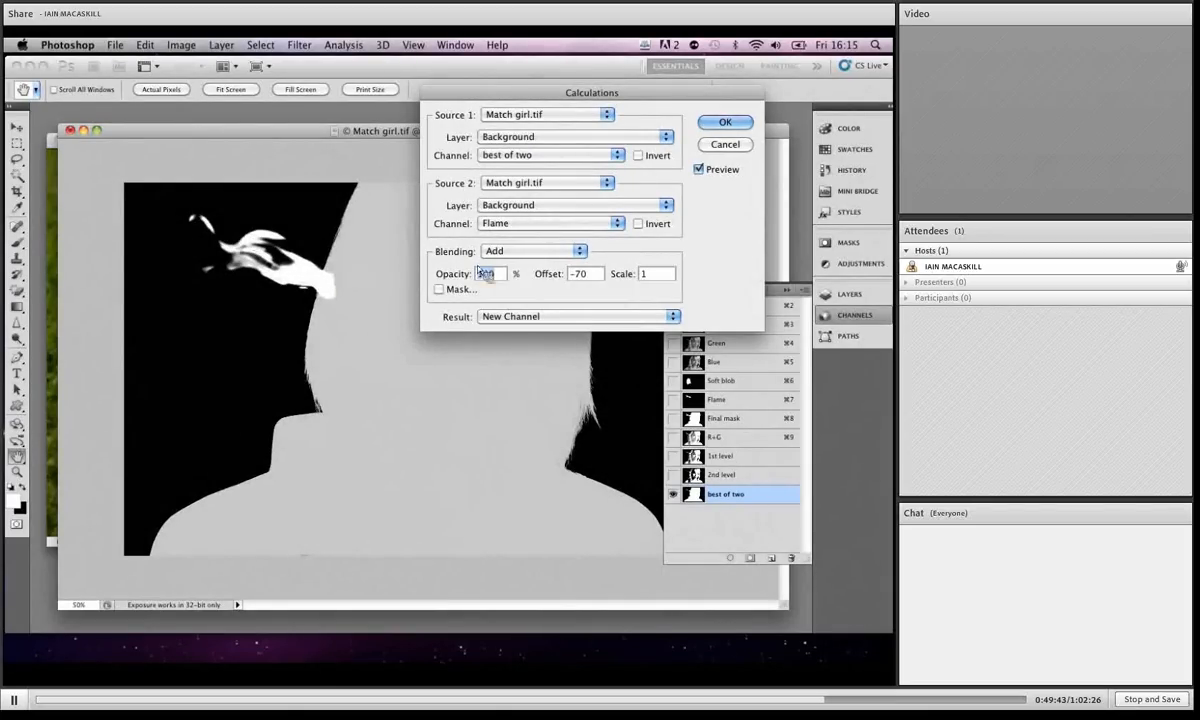
click(580, 255)
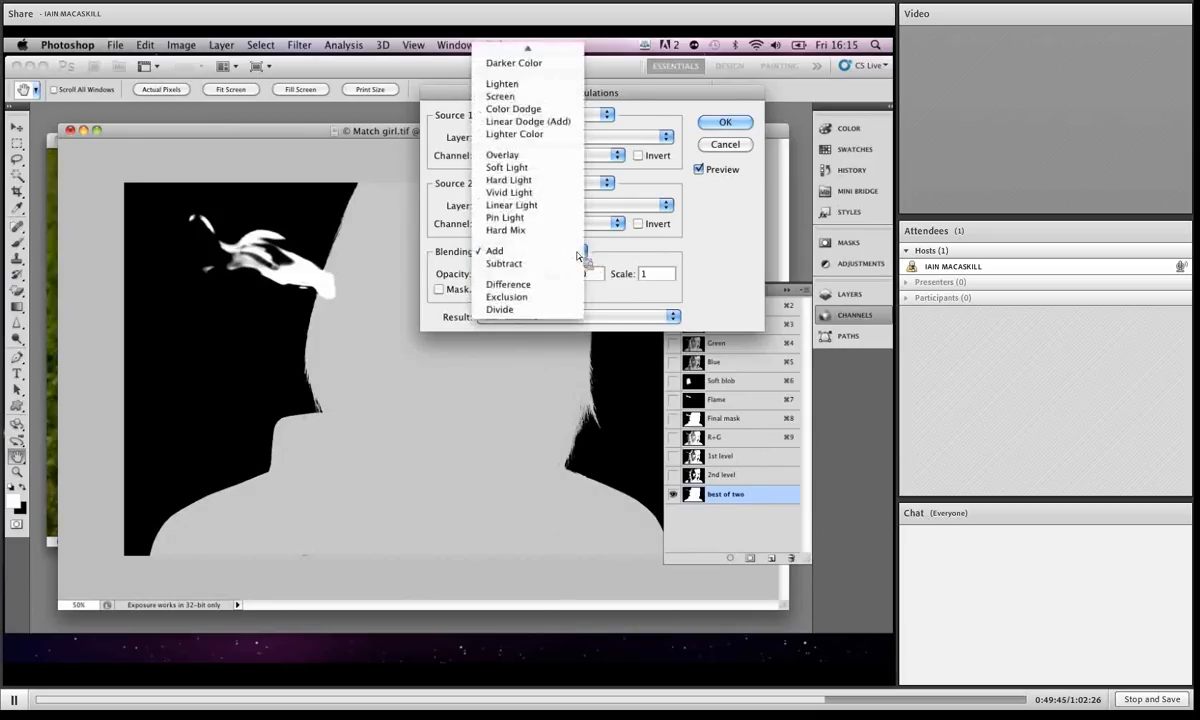
click(527, 97)
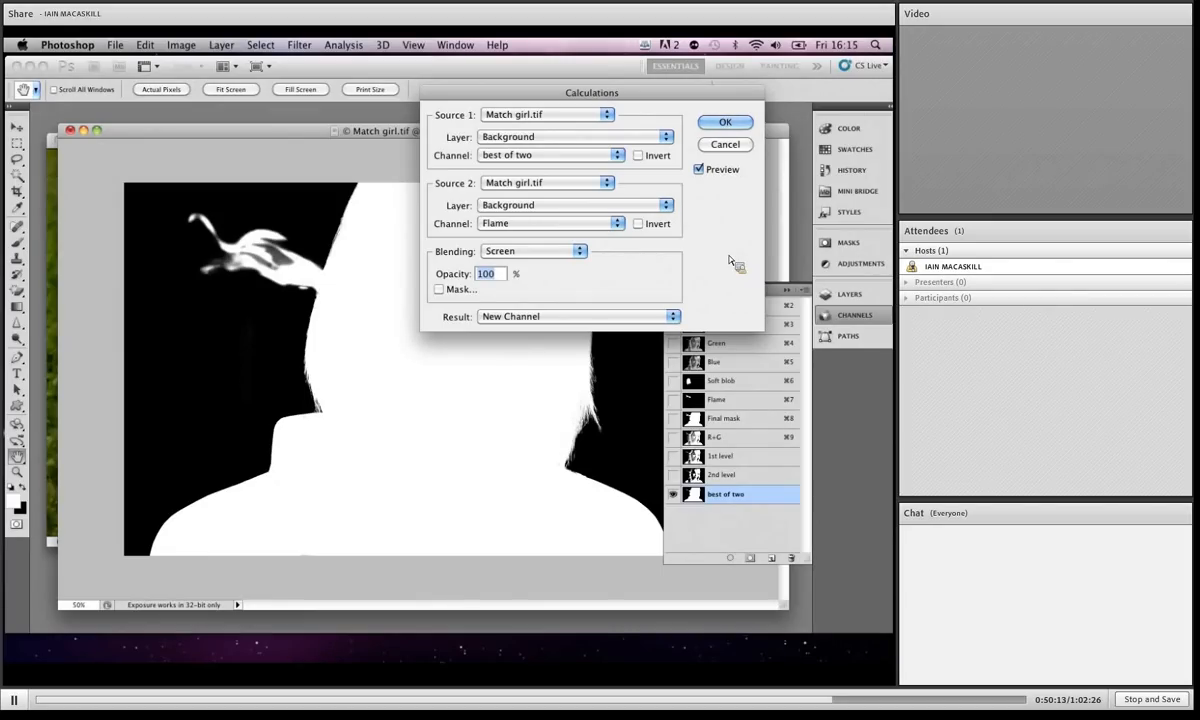
click(723, 122)
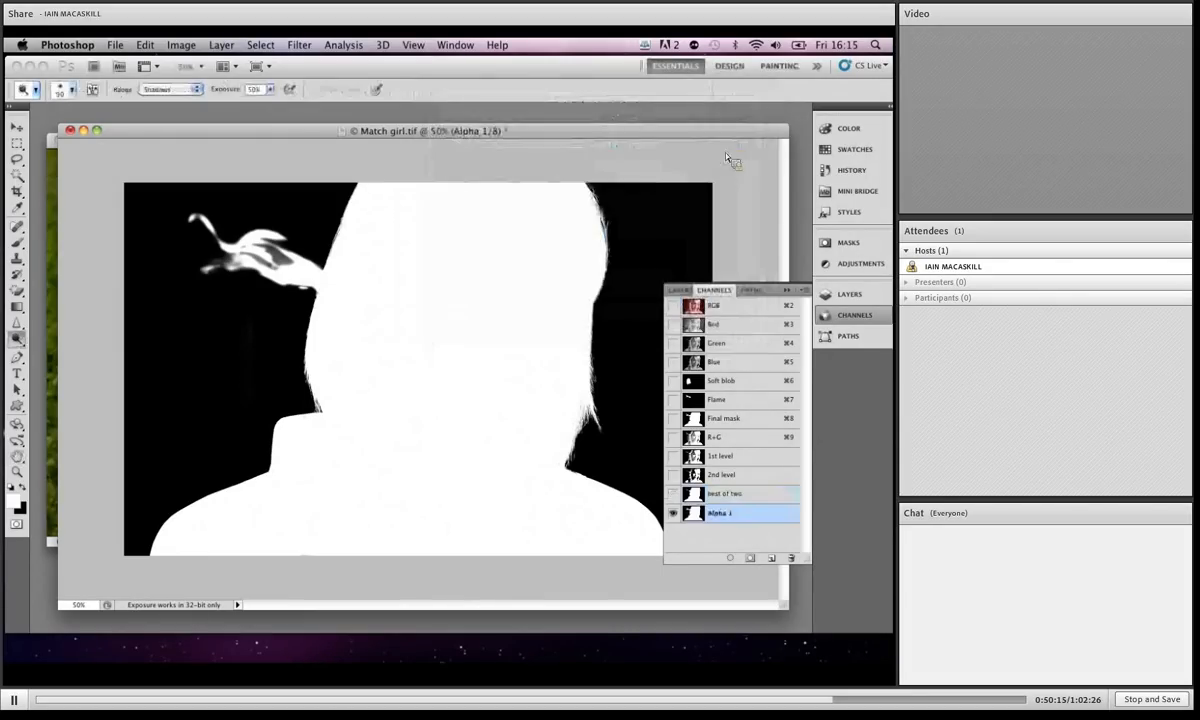
Step: Load the combined mask channel as a selection on the RGB image and place the cut-out girl and flame into Forest blur.jpg
super+click(694, 512)
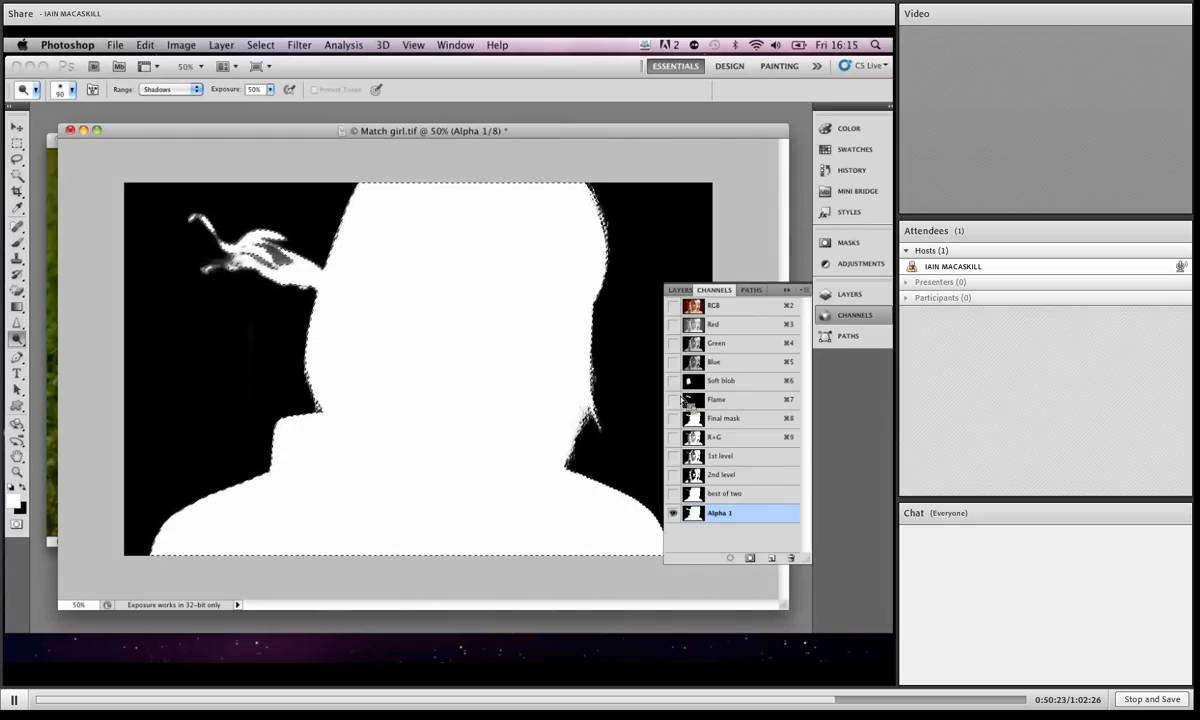
click(694, 308)
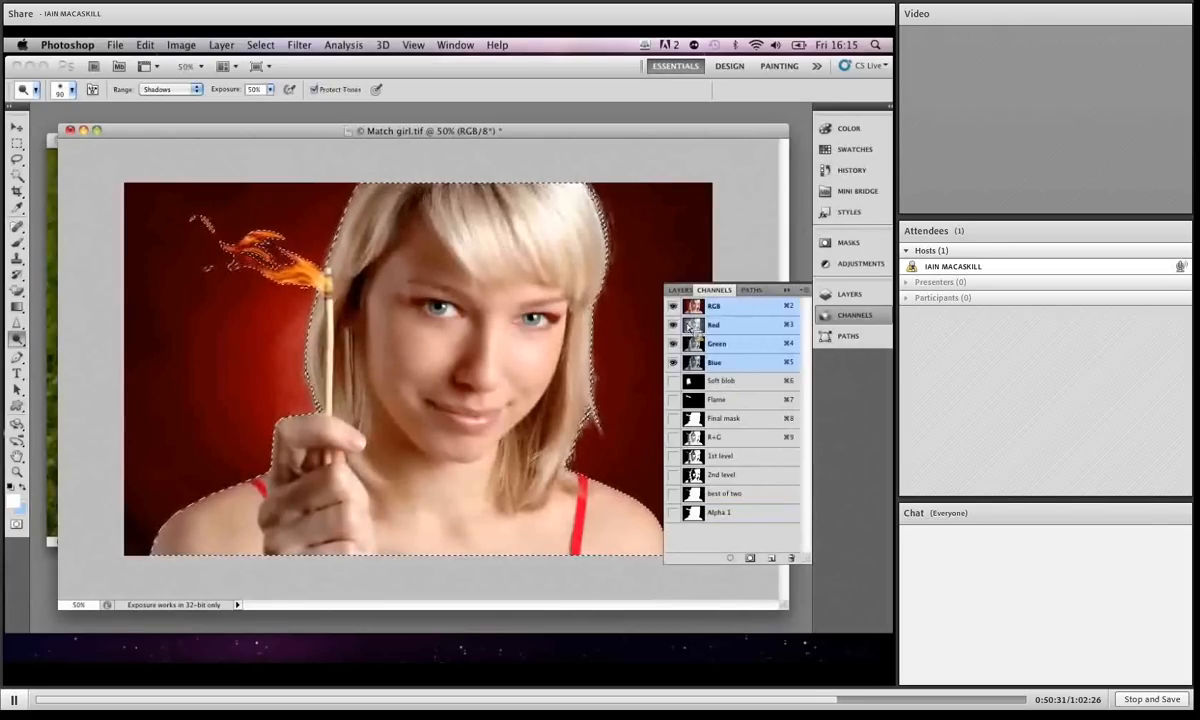
drag(310, 132, 523, 327)
drag(449, 182, 436, 172)
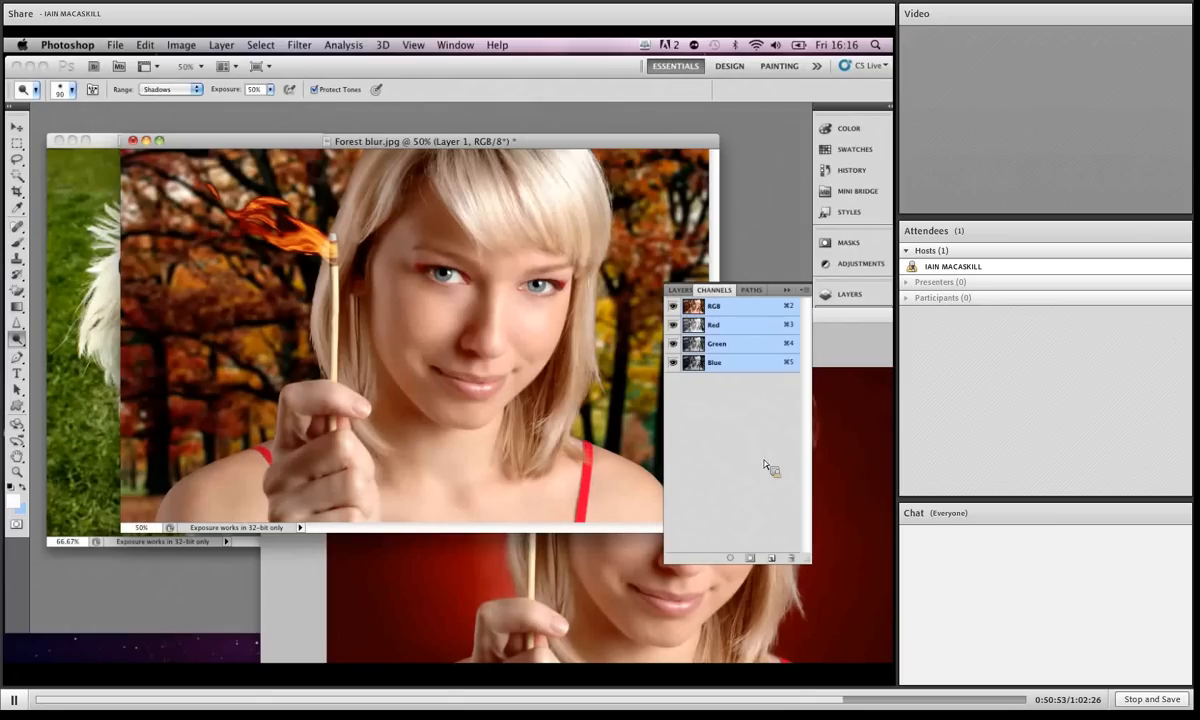
drag(302, 147, 222, 130)
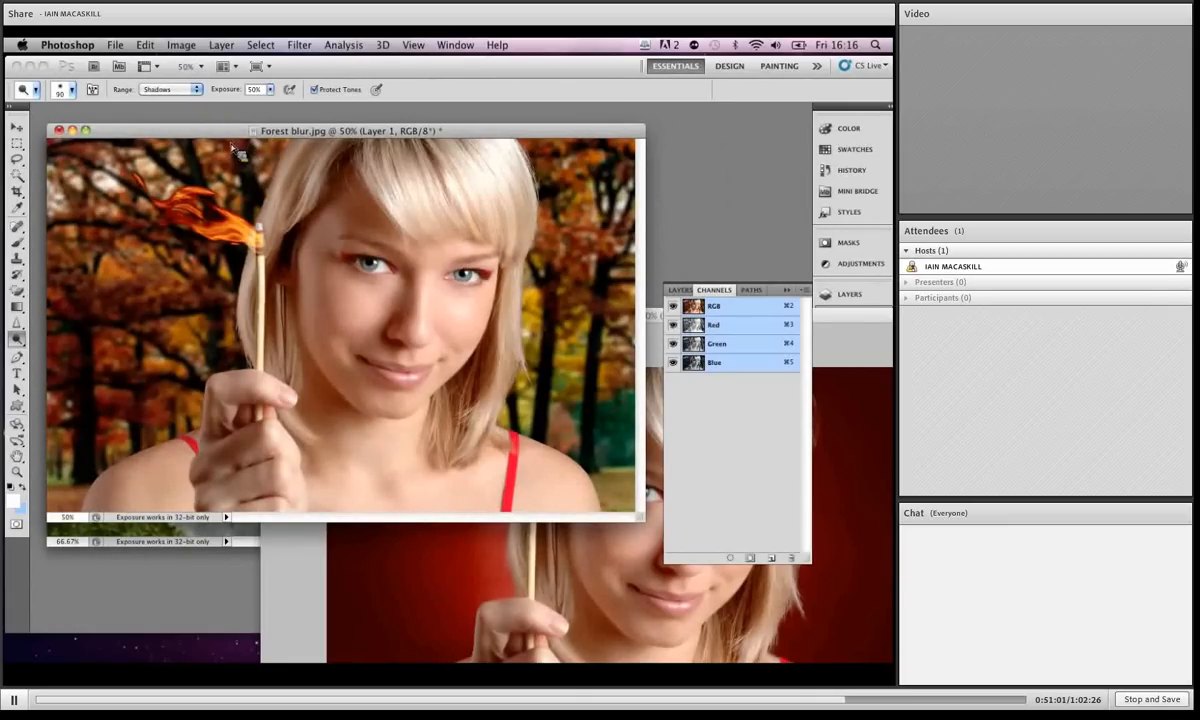
click(181, 45)
mouse_move(199, 92)
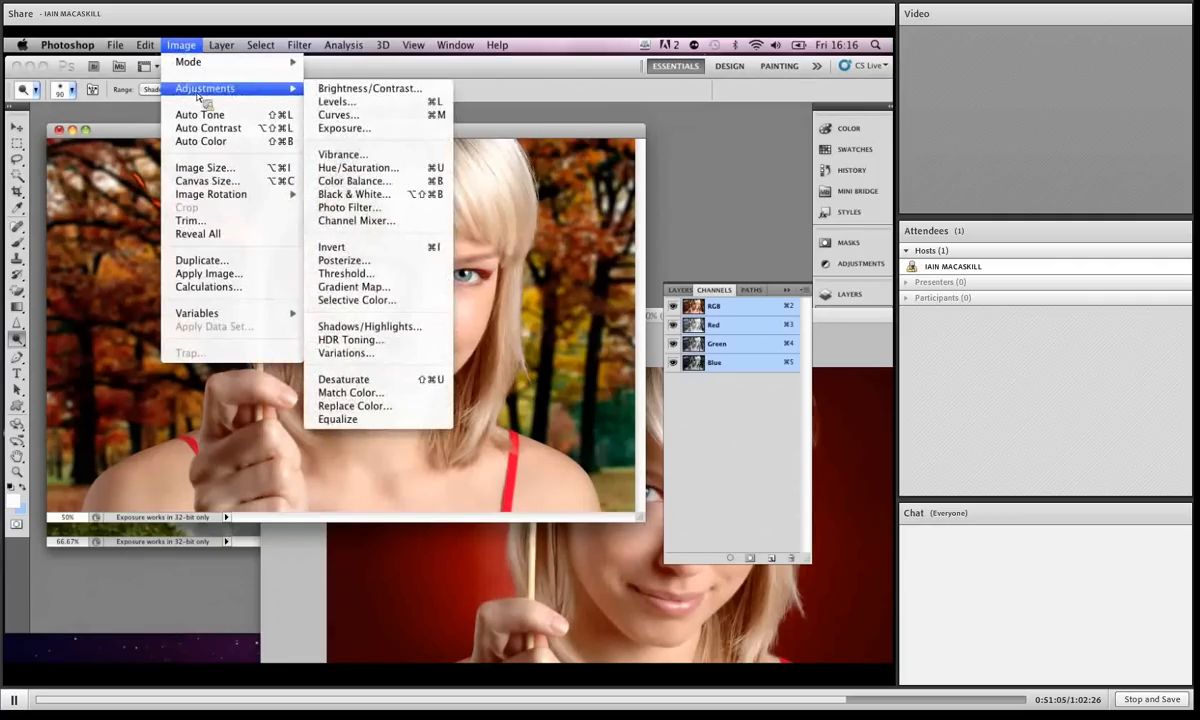
click(372, 395)
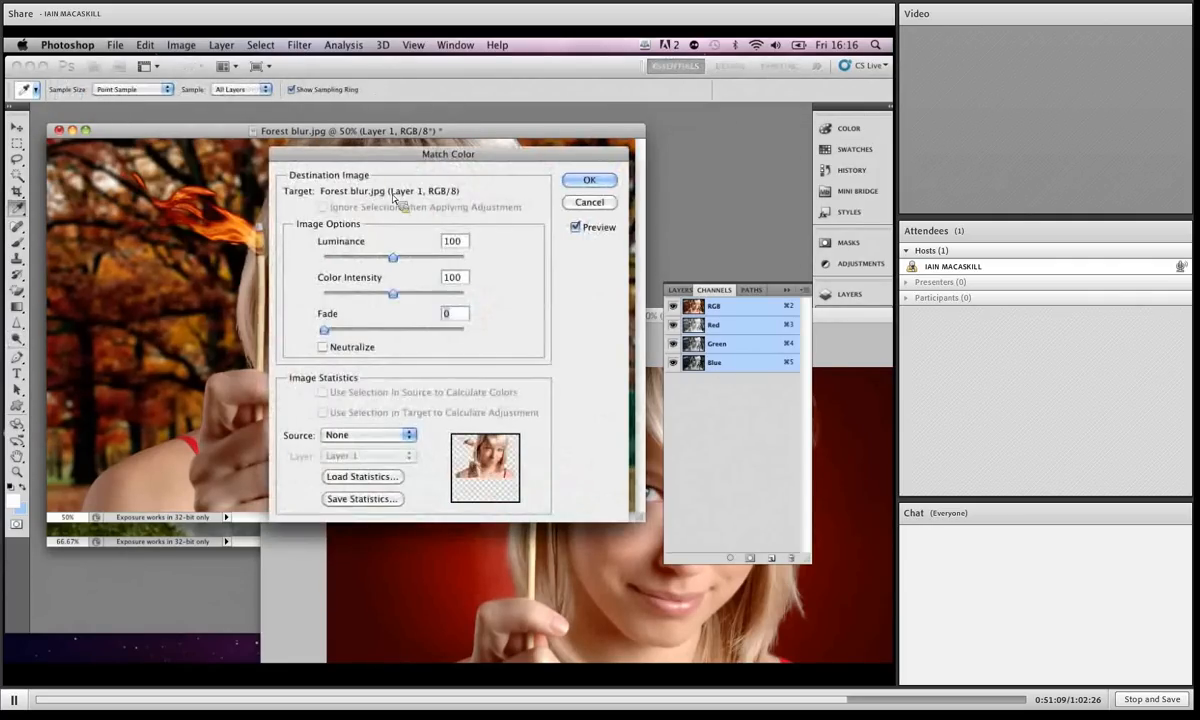
drag(395, 198, 643, 221)
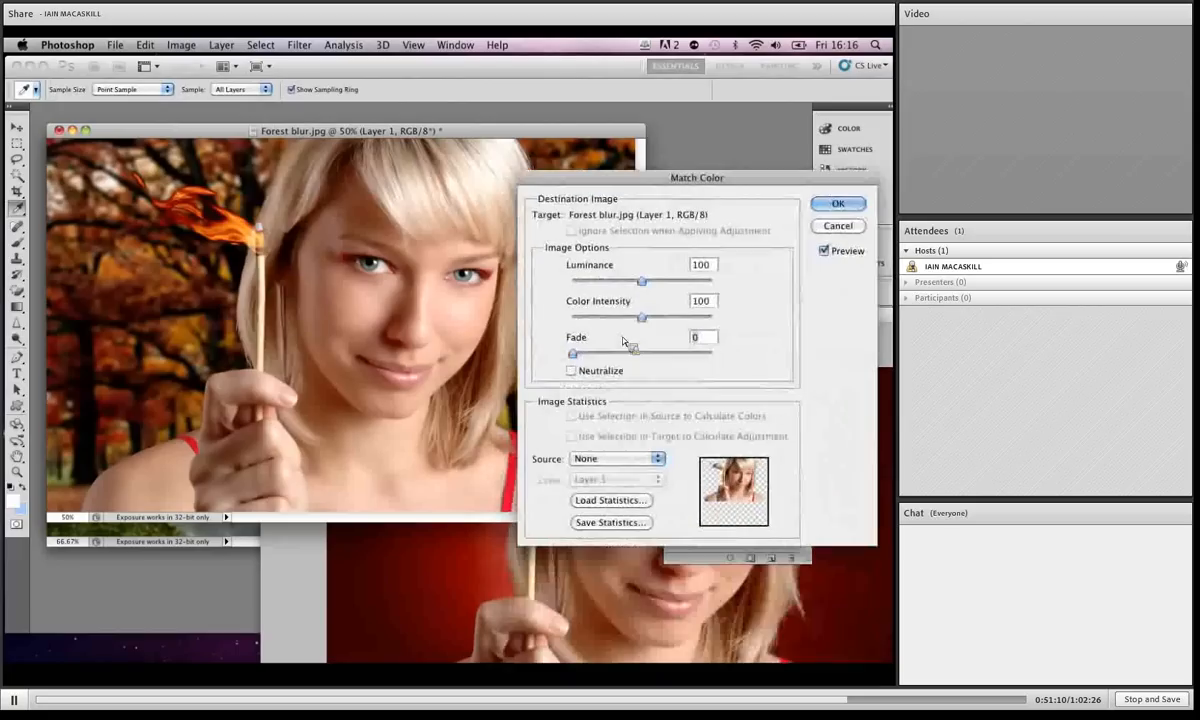
click(656, 459)
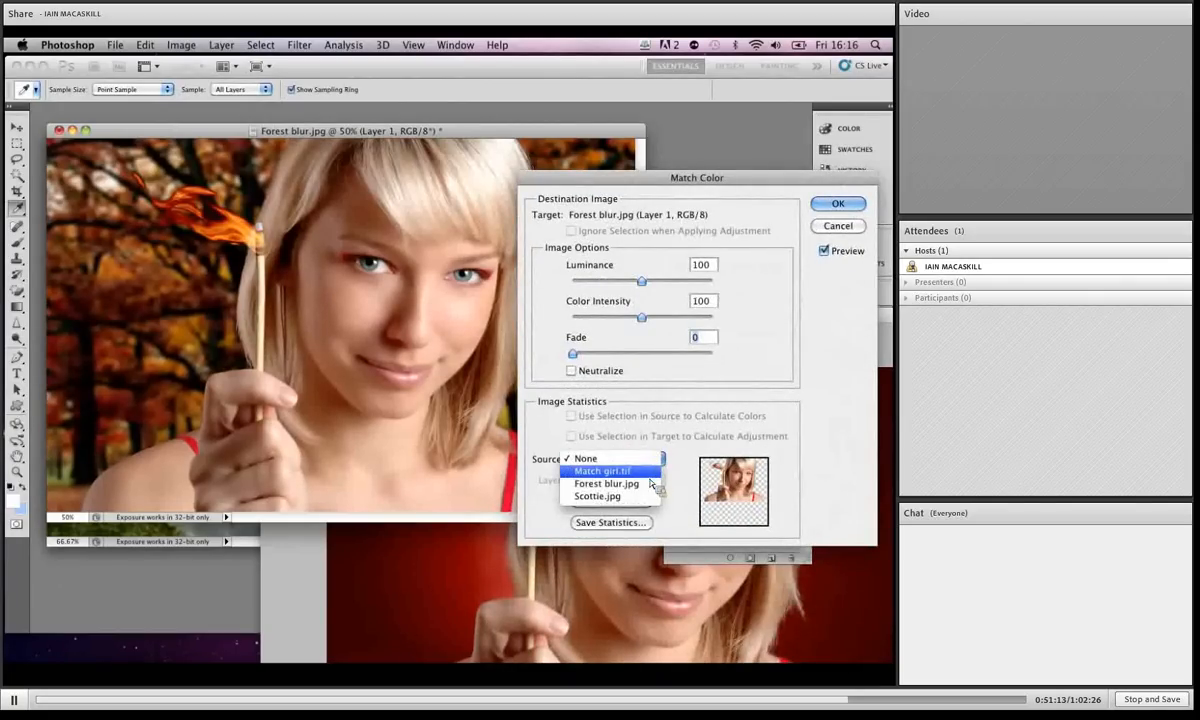
click(647, 484)
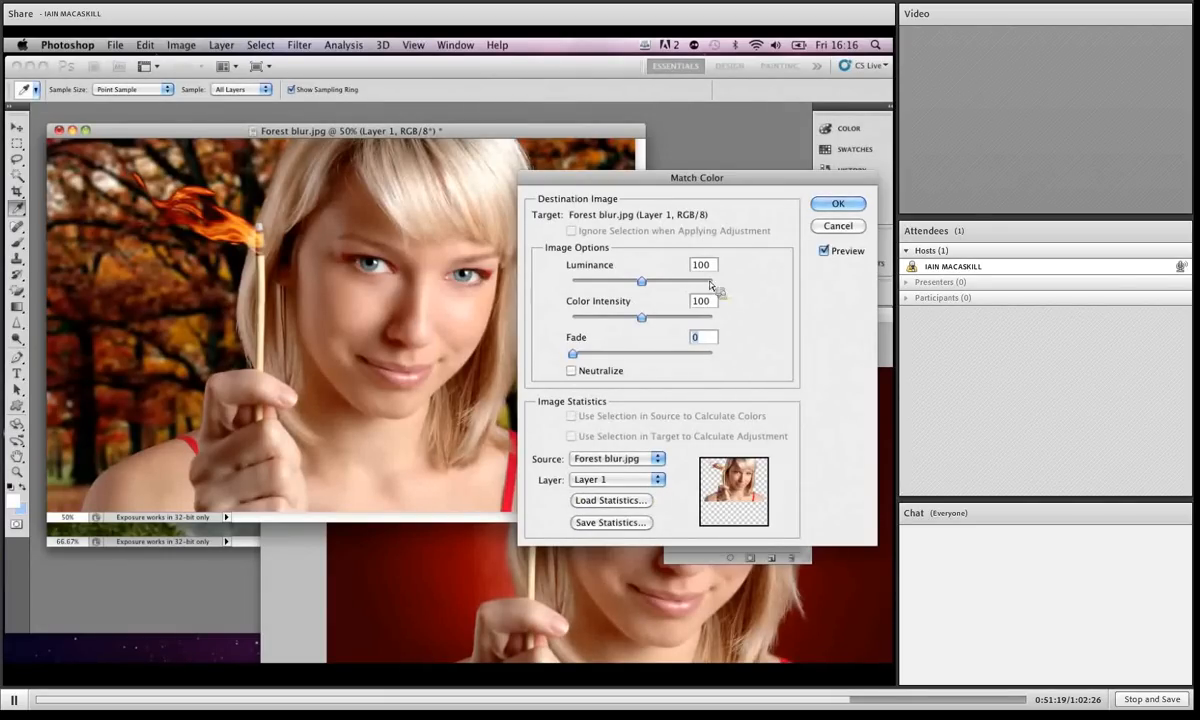
click(840, 225)
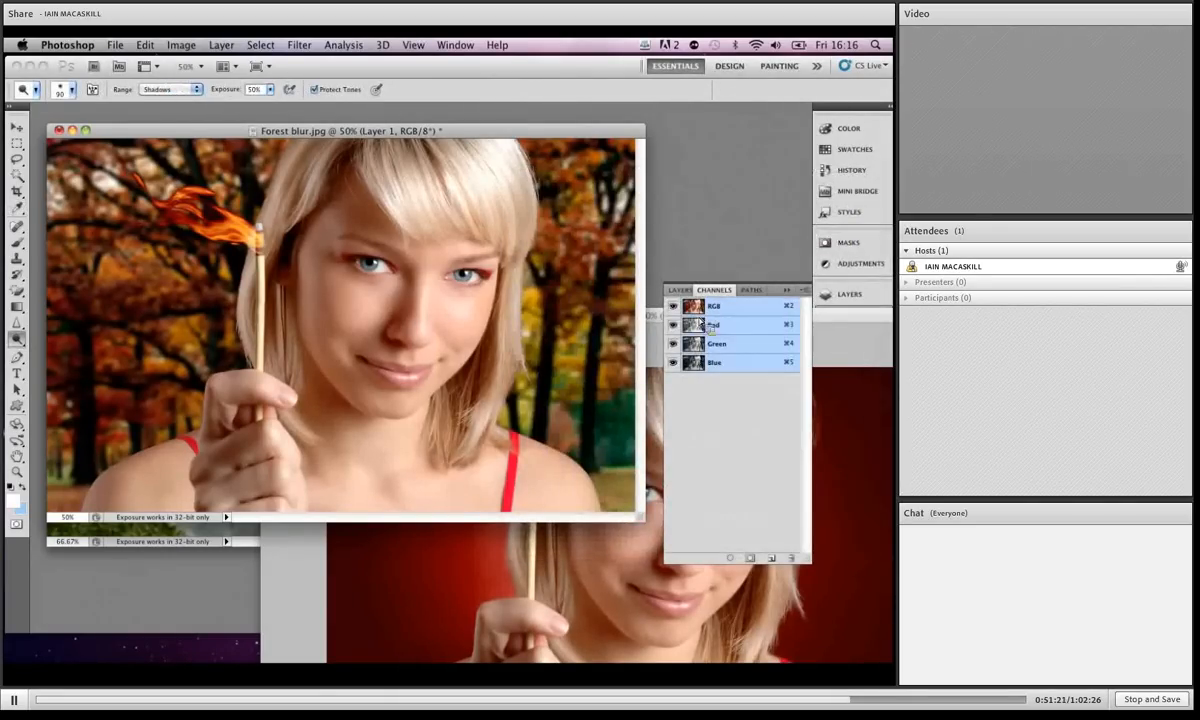
Step: Match the Background layer's colours to Layer 1 of Forest blur.jpg with Match Color
click(679, 290)
click(727, 366)
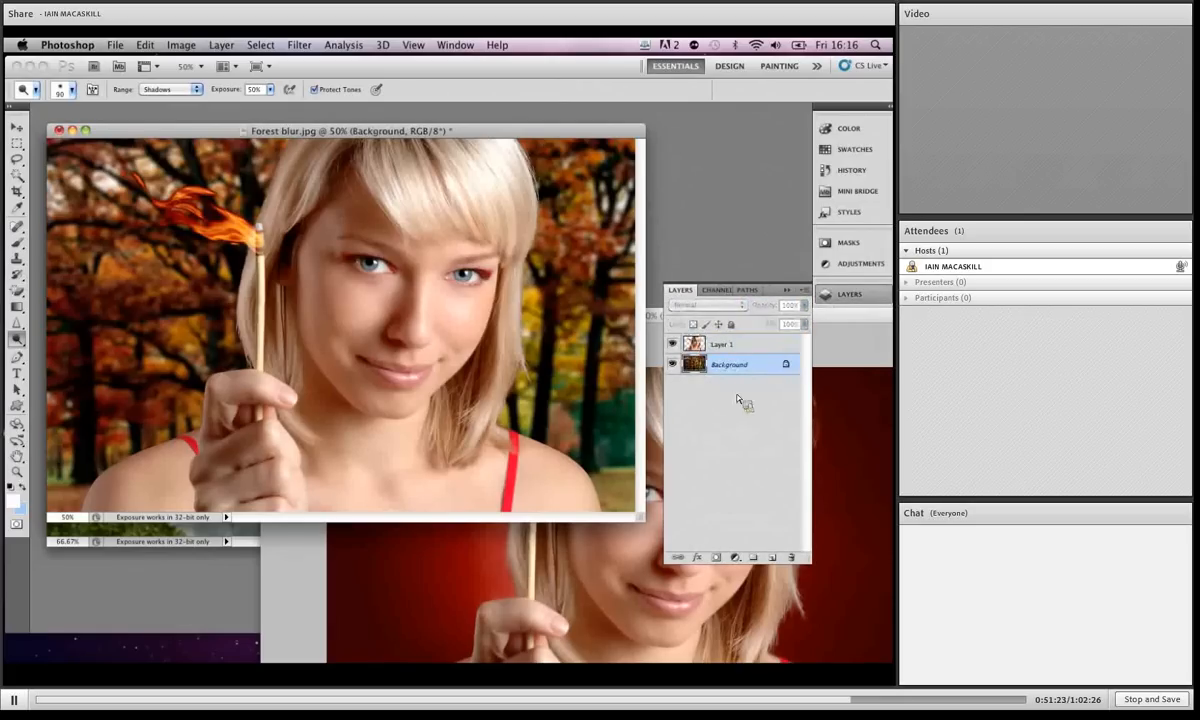
click(182, 46)
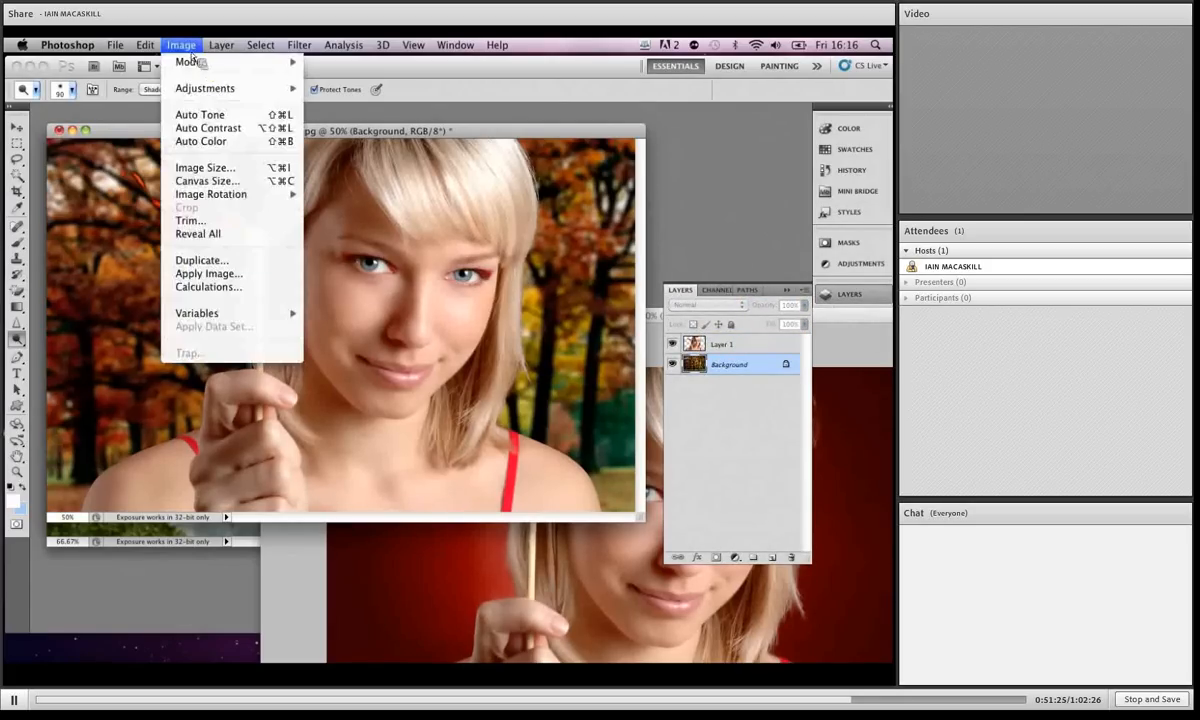
mouse_move(200, 92)
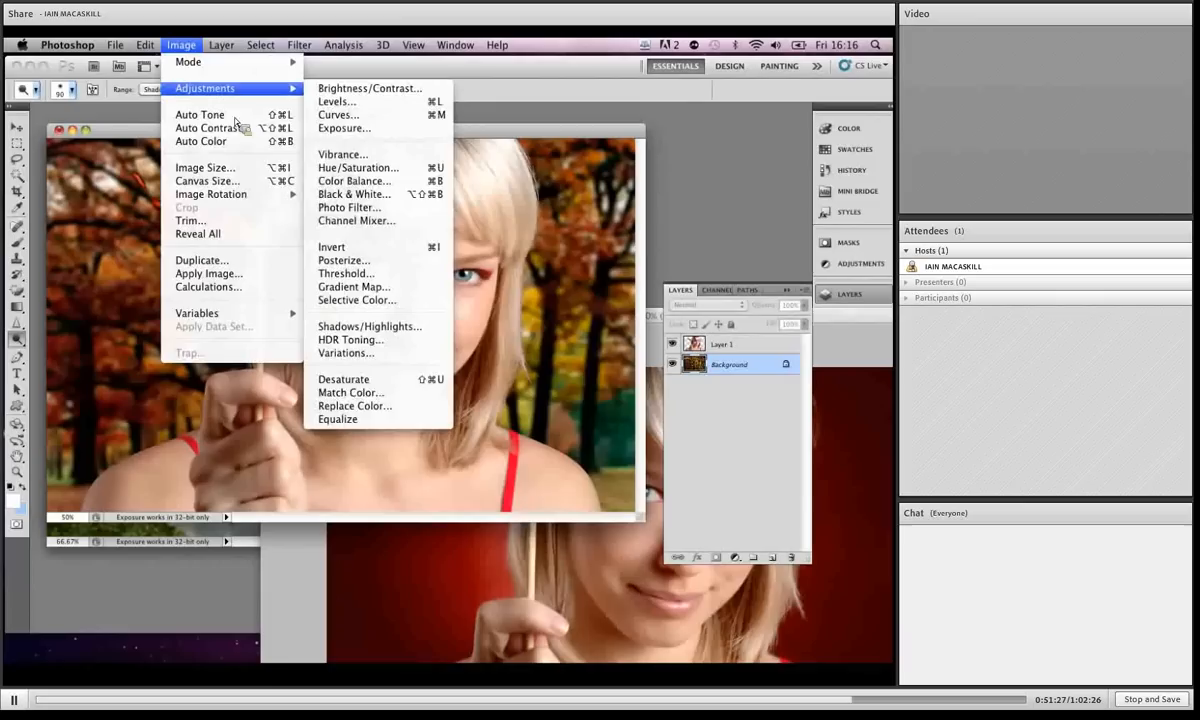
click(350, 392)
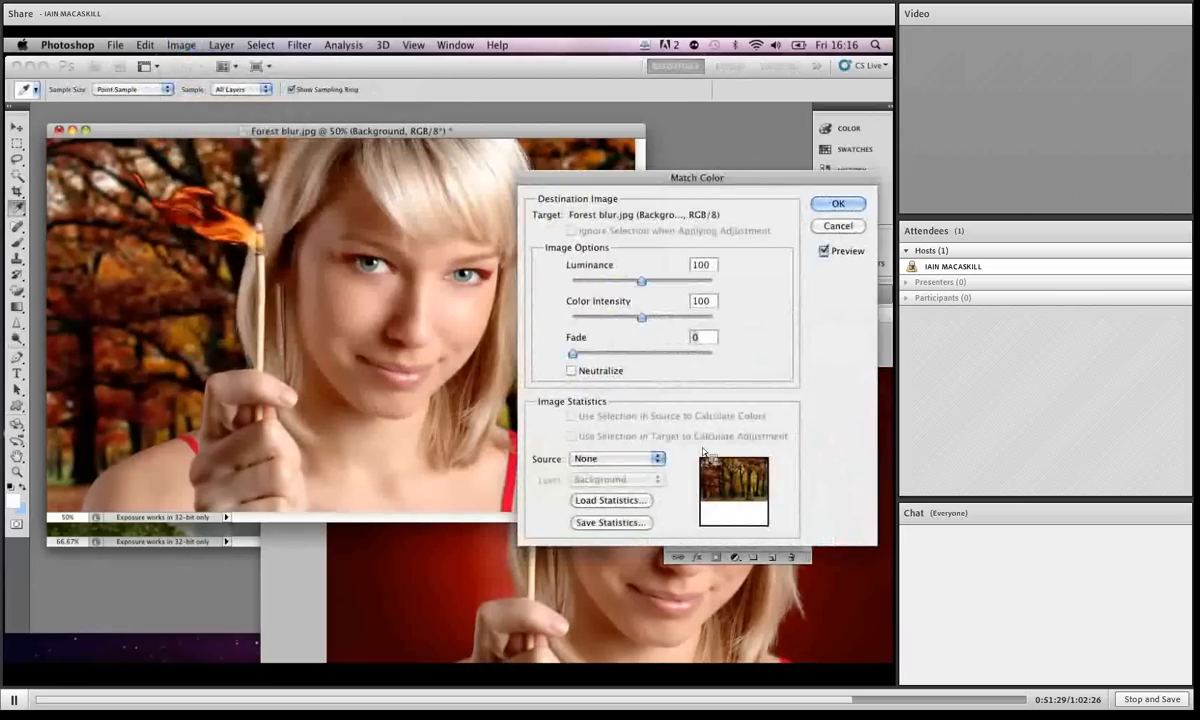
click(615, 458)
click(604, 484)
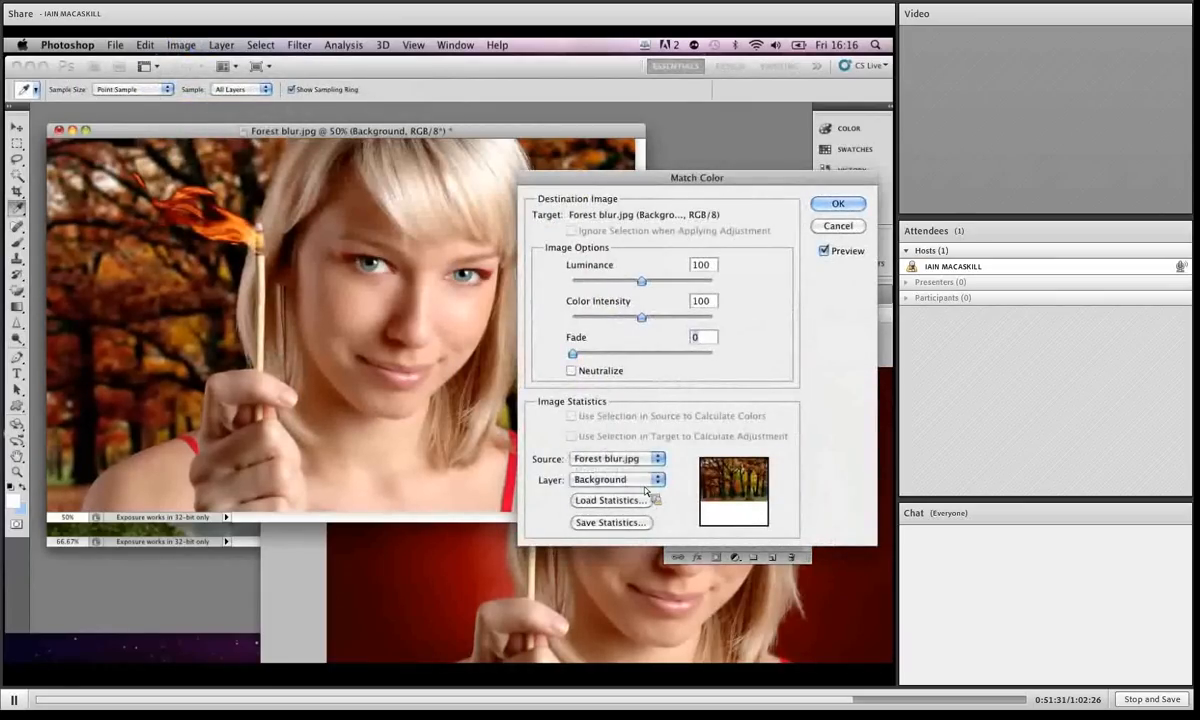
click(645, 480)
click(606, 461)
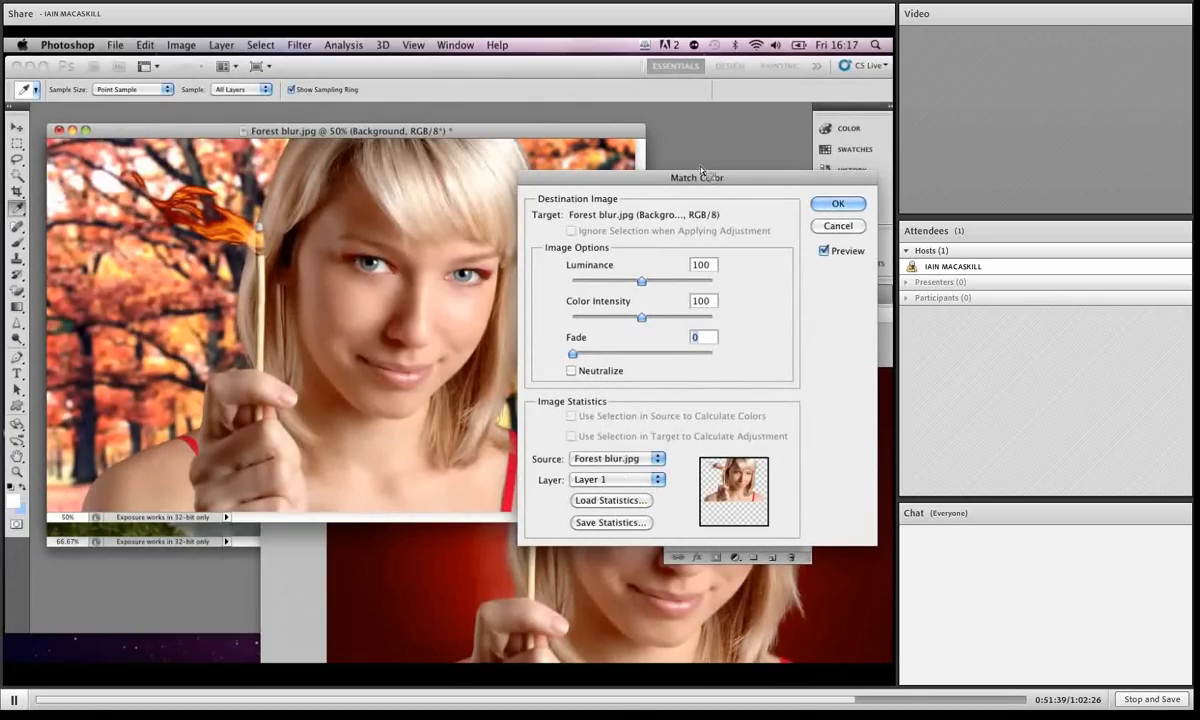
click(835, 205)
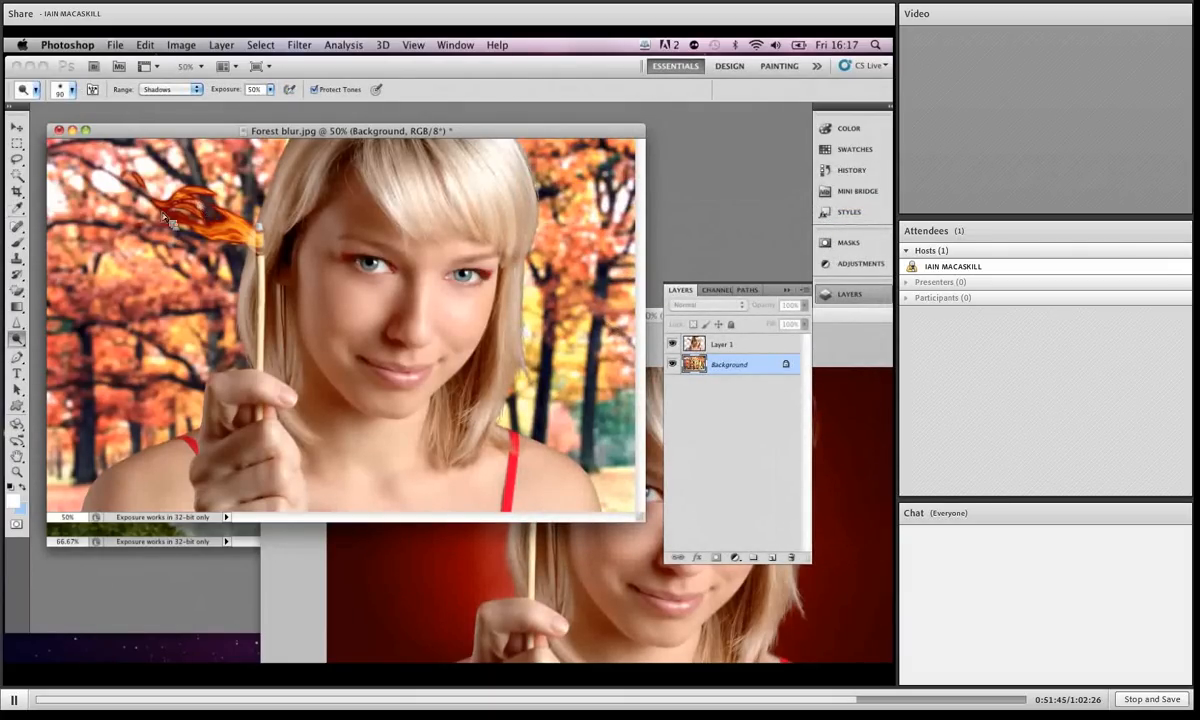
Step: Set up the Eraser with 36% opacity and enlarge its brush to 150 px
drag(17, 291, 70, 289)
click(226, 89)
drag(230, 103, 184, 104)
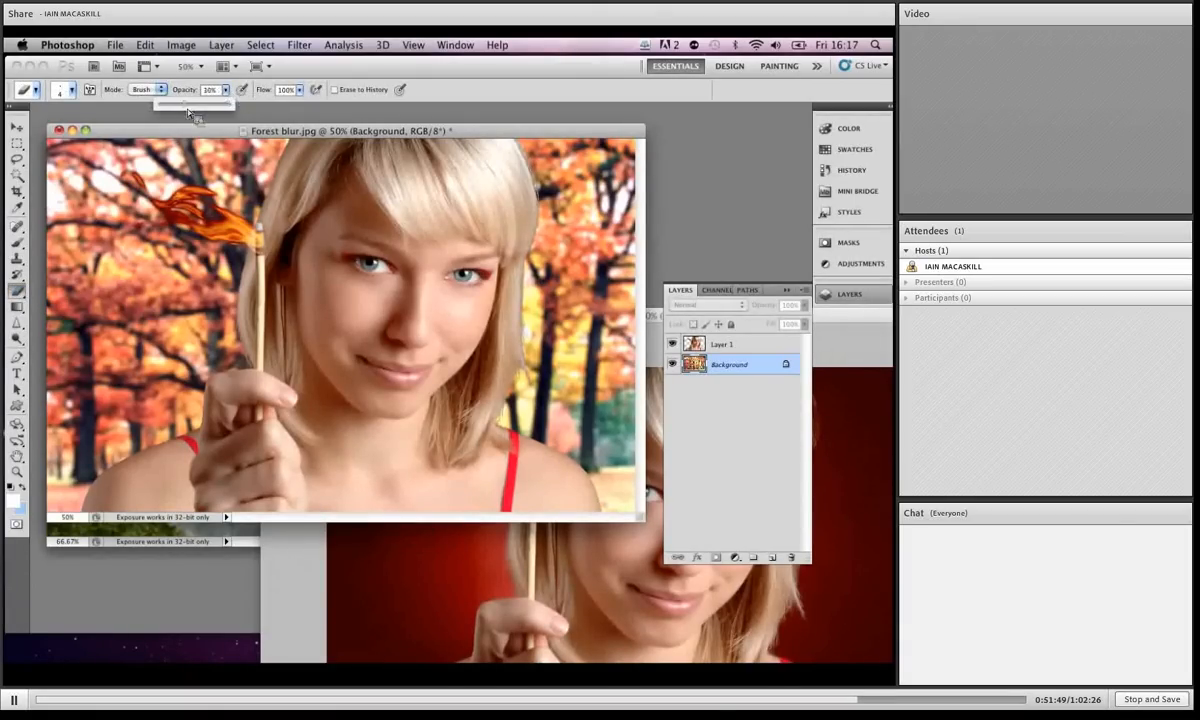
click(229, 294)
key(bracketright)
key(bracketright)
key(bracketright)
key(bracketright)
key(bracketright)
key(bracketright)
key(bracketright)
key(bracketright)
key(bracketright)
key(bracketright)
key(bracketright)
key(bracketright)
key(bracketright)
key(bracketright)
key(bracketright)
Step: Try erasing around the flame on the Background layer, and roll the history back to the Match Color state
click(218, 224)
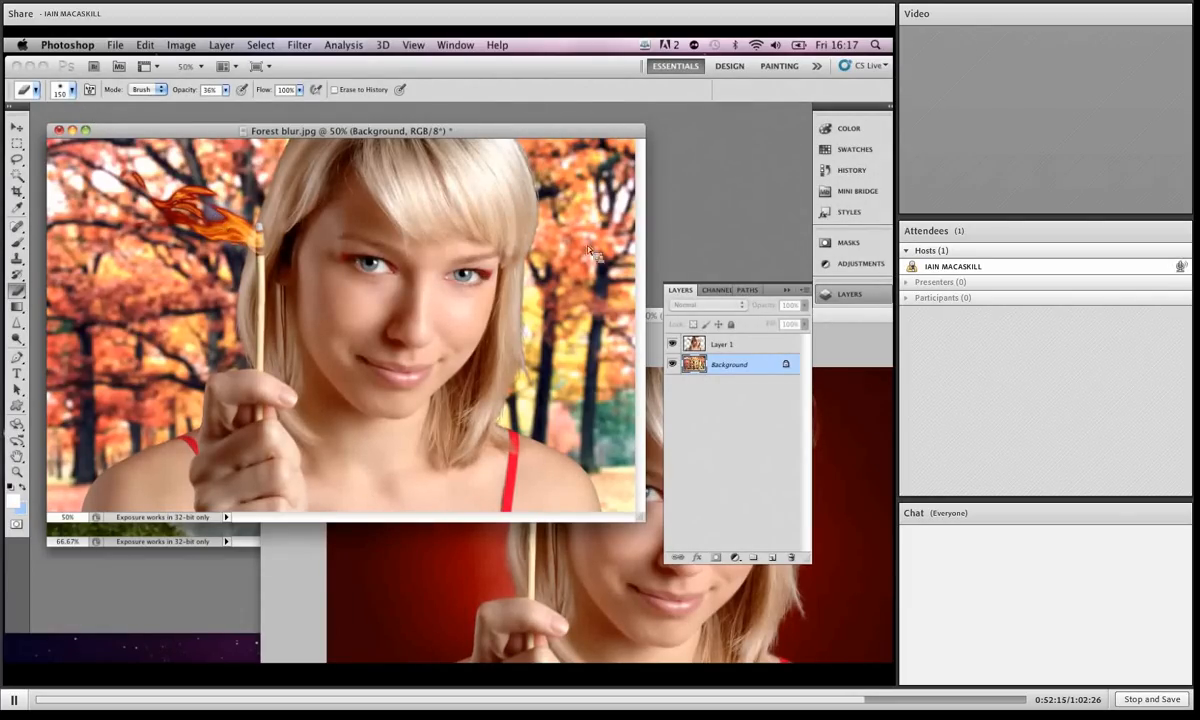
click(824, 171)
click(712, 138)
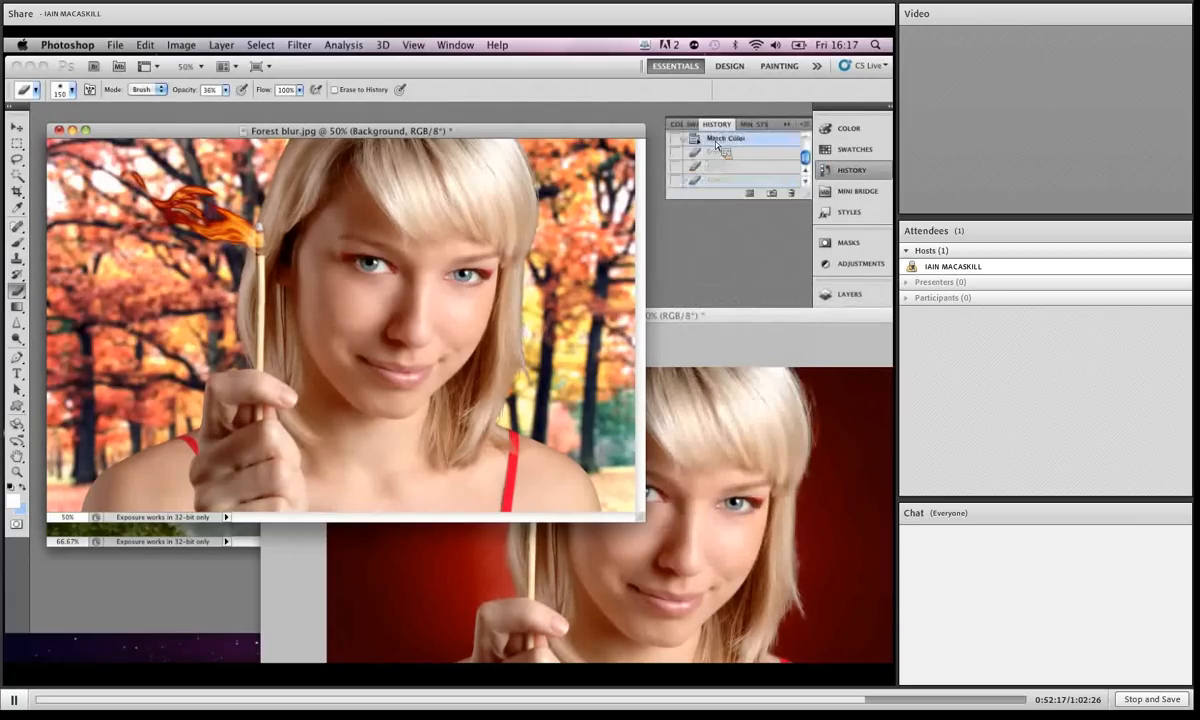
Step: Return to Forest blur.jpg and soften the flame on Layer 1 using the Eraser at 14% opacity
click(717, 323)
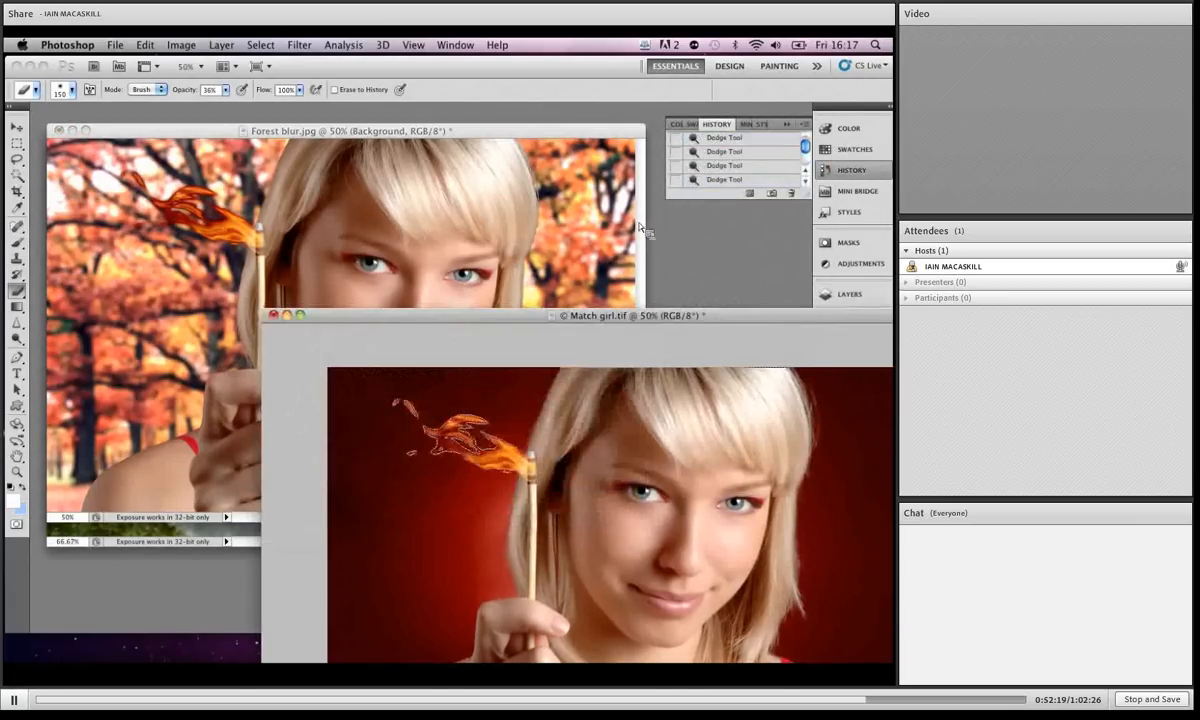
drag(637, 129, 636, 135)
click(849, 294)
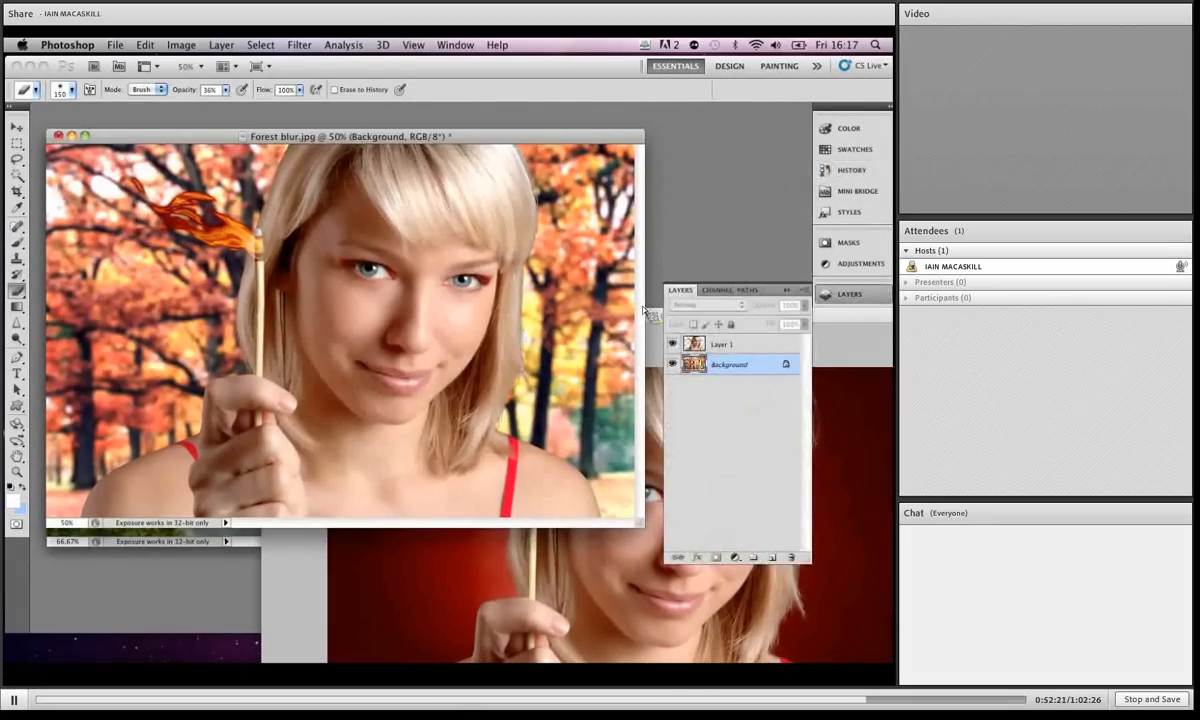
click(705, 344)
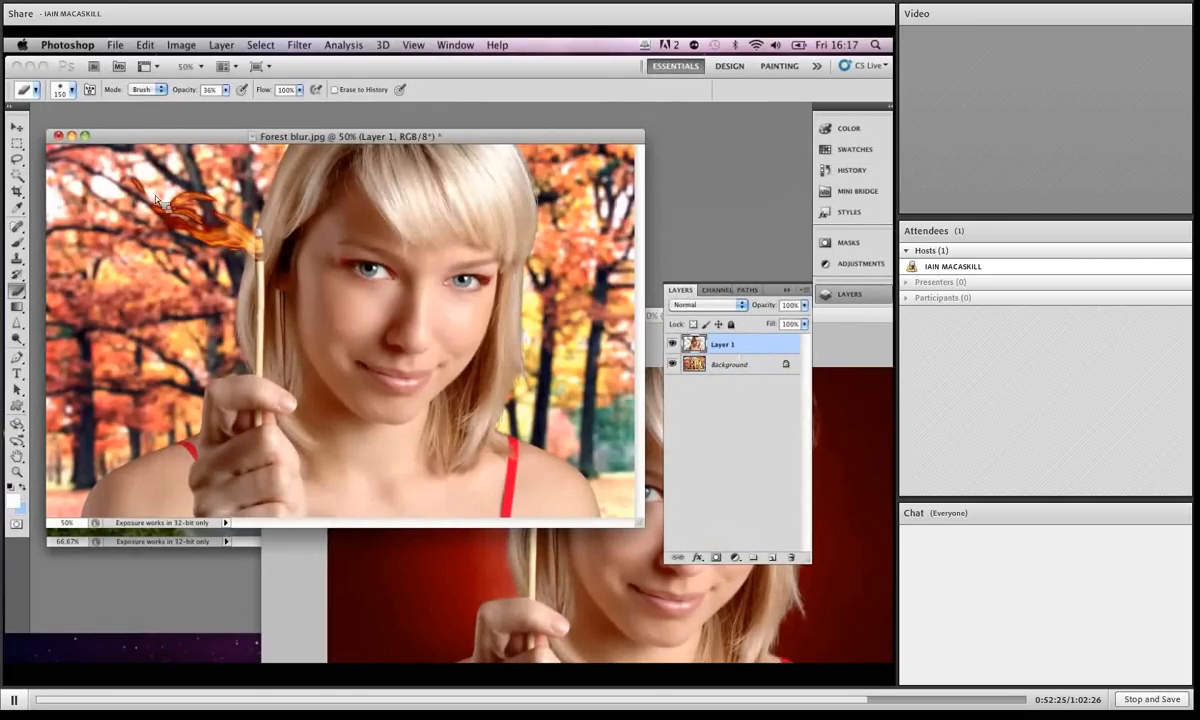
click(226, 90)
click(212, 105)
click(142, 188)
Step: Bring Scottie.jpg to the front and set up Calculations with its Red channel as Source 1 and Blue channel as Source 2
drag(246, 143, 331, 133)
click(163, 248)
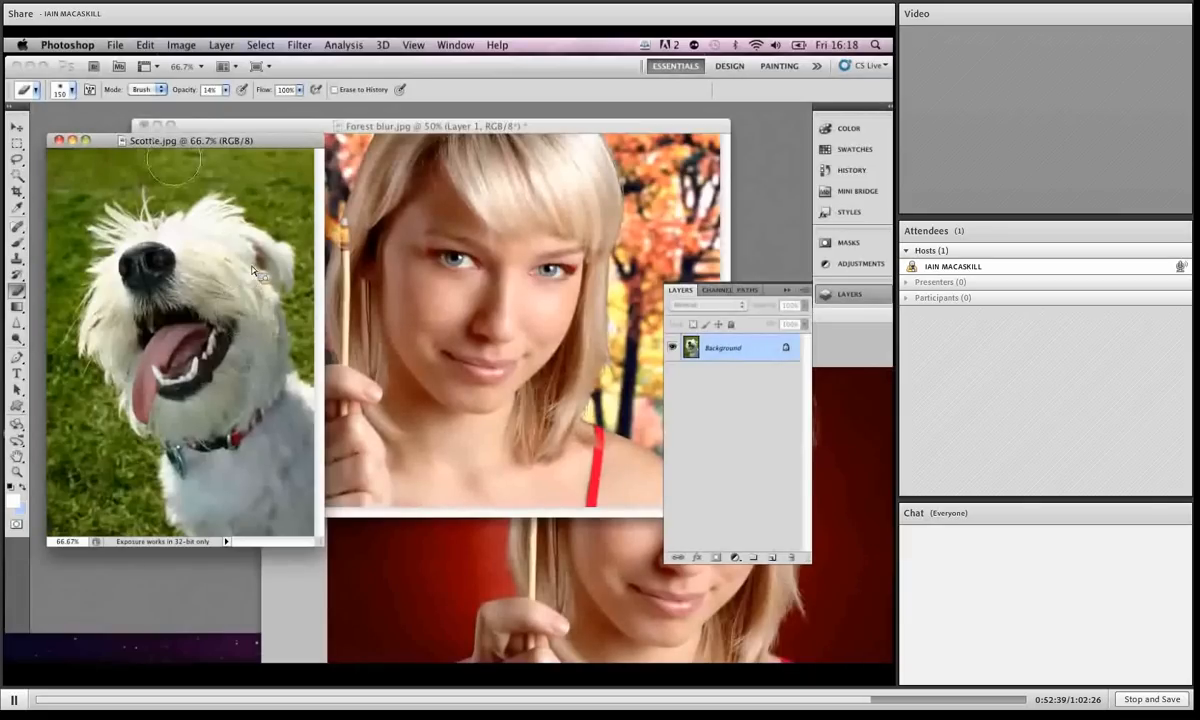
click(181, 45)
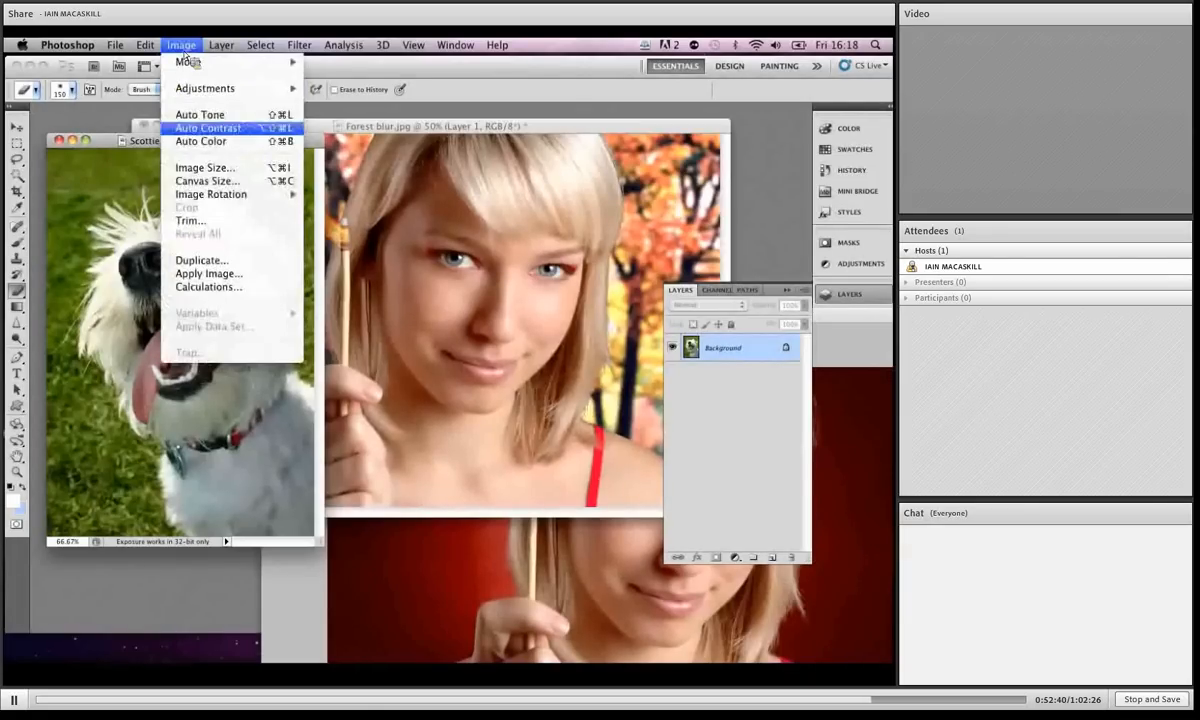
click(205, 286)
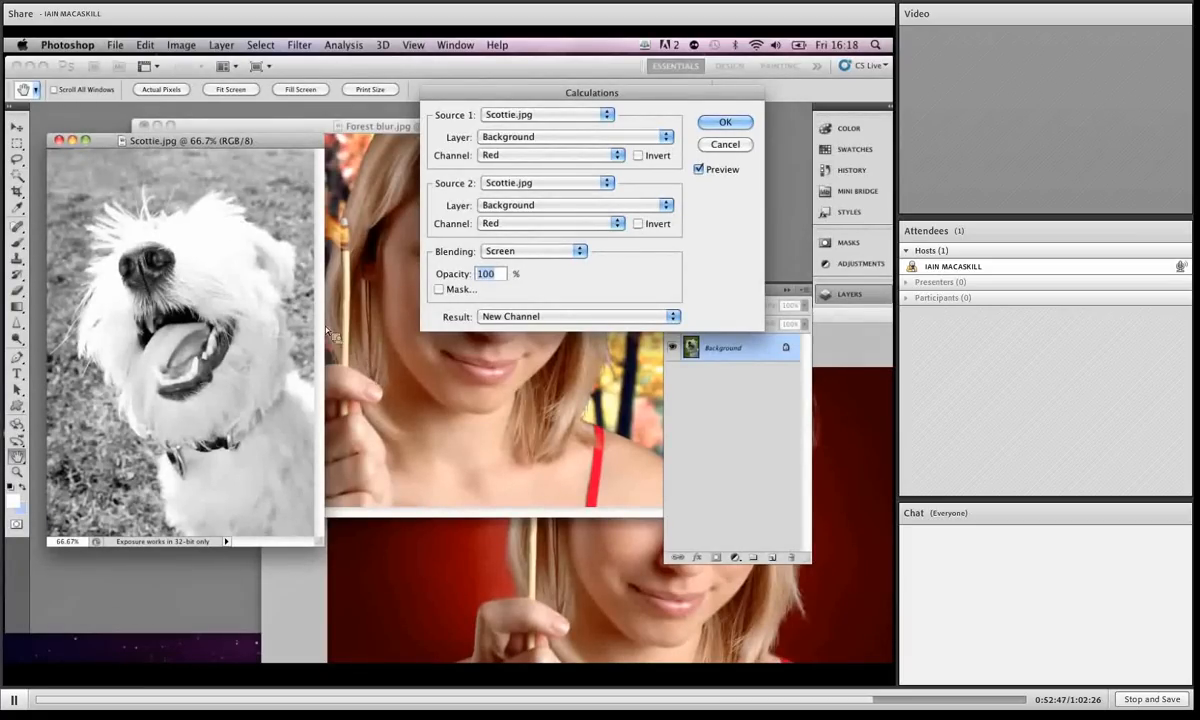
drag(461, 93, 400, 128)
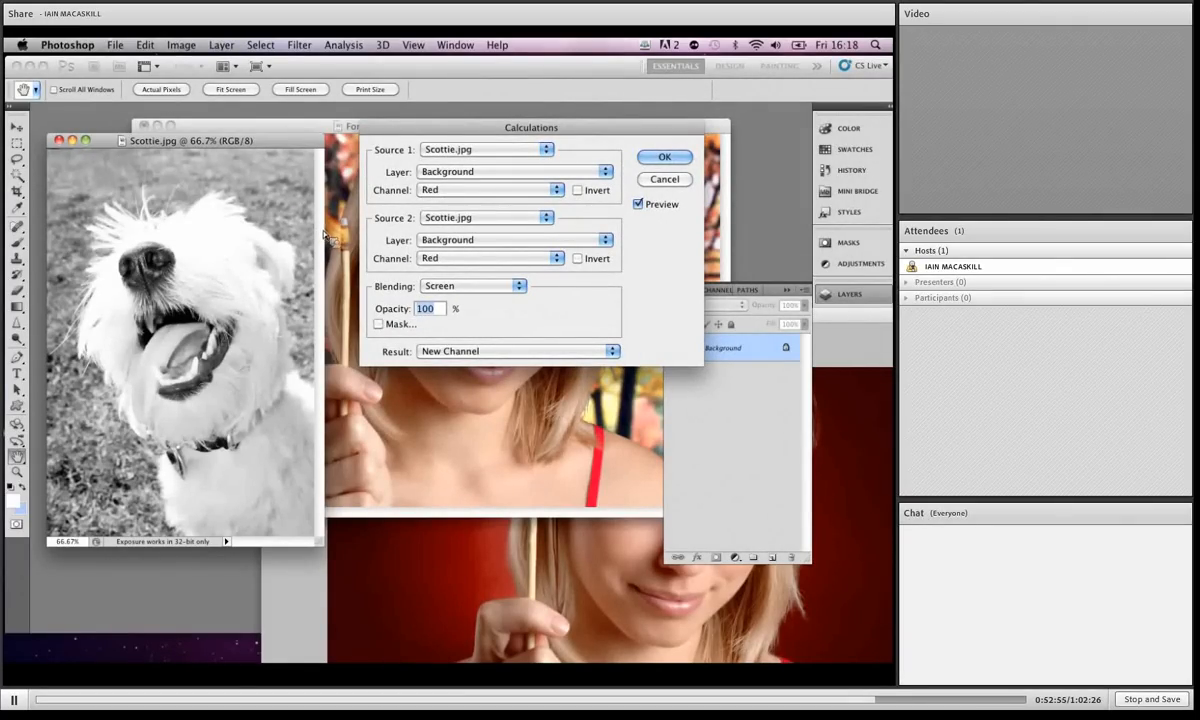
click(417, 257)
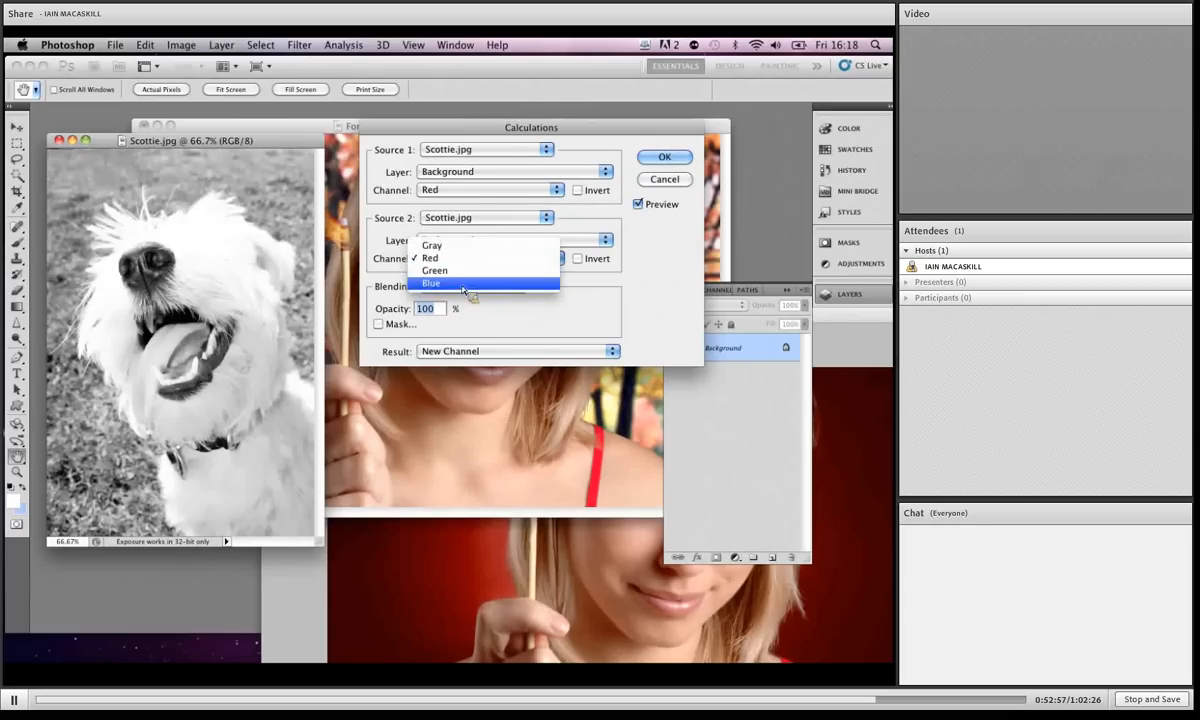
click(462, 280)
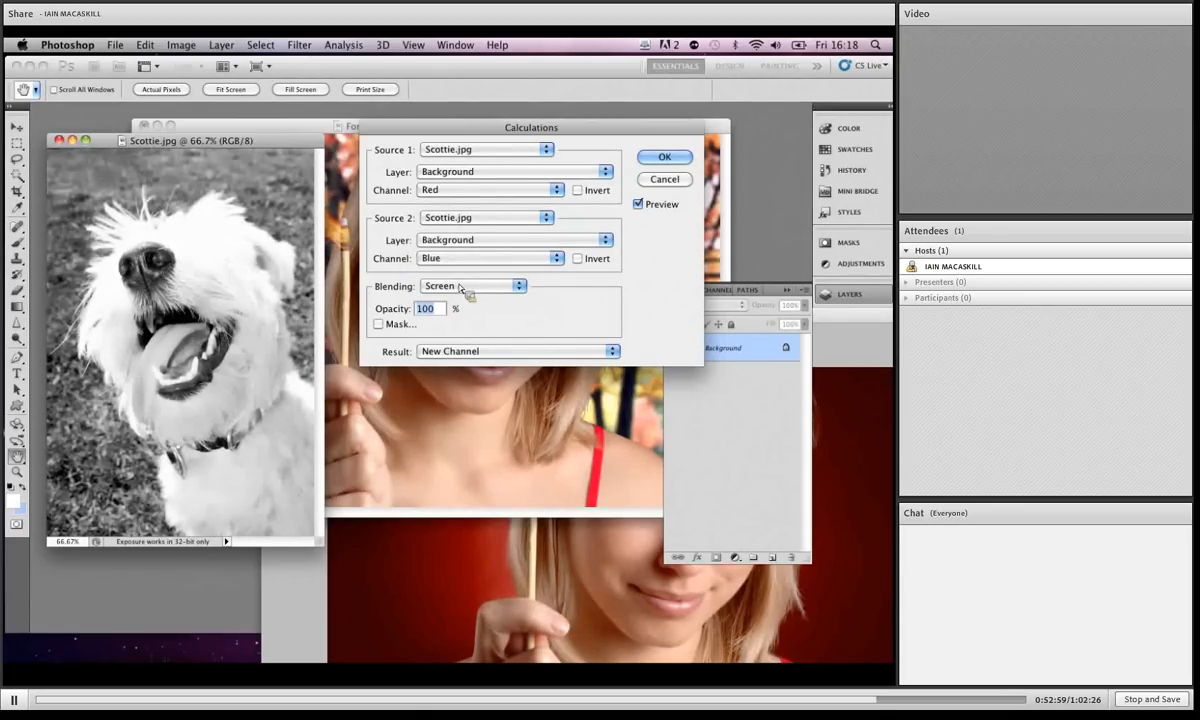
Step: Try the Screen, Multiply, Color Dodge, Linear Light and Vivid Light blending modes in Calculations to compare the dog's contrast
click(497, 285)
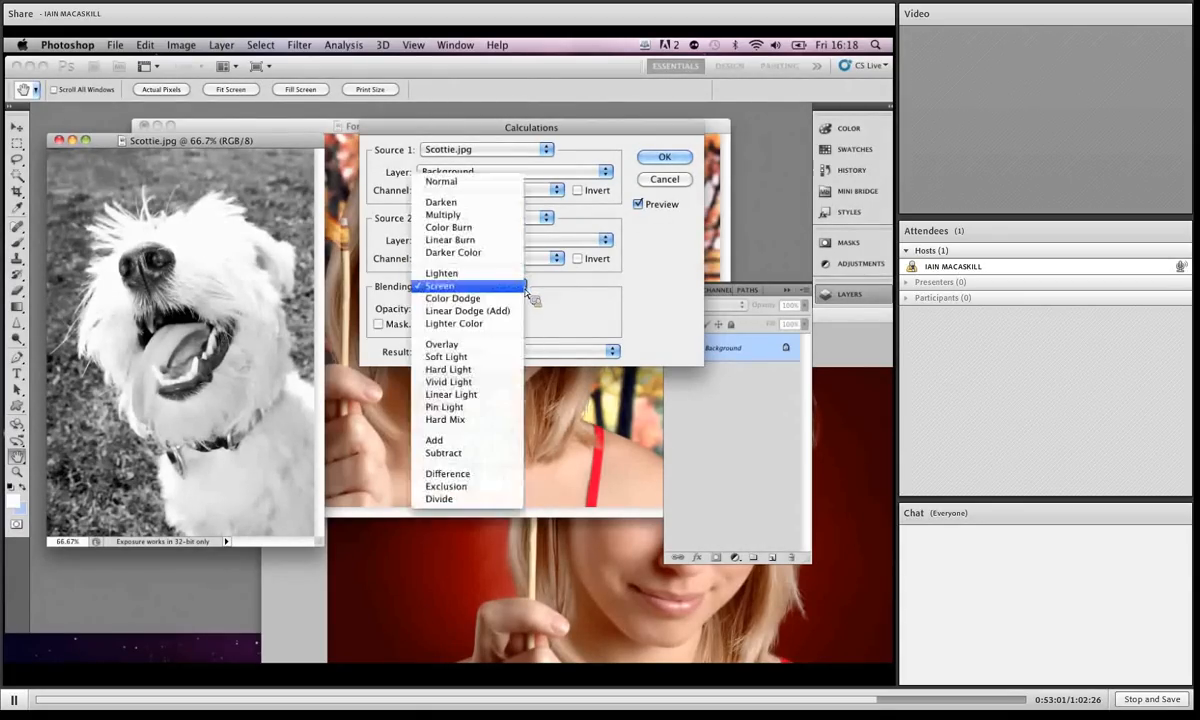
click(468, 286)
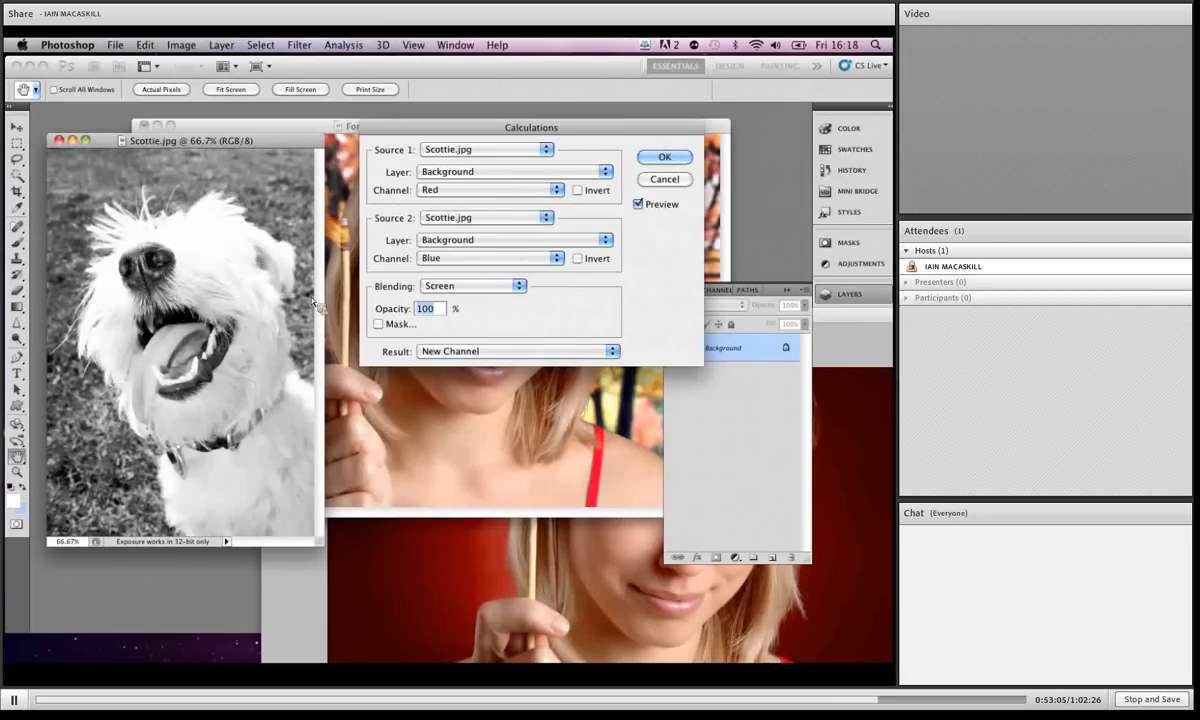
click(493, 285)
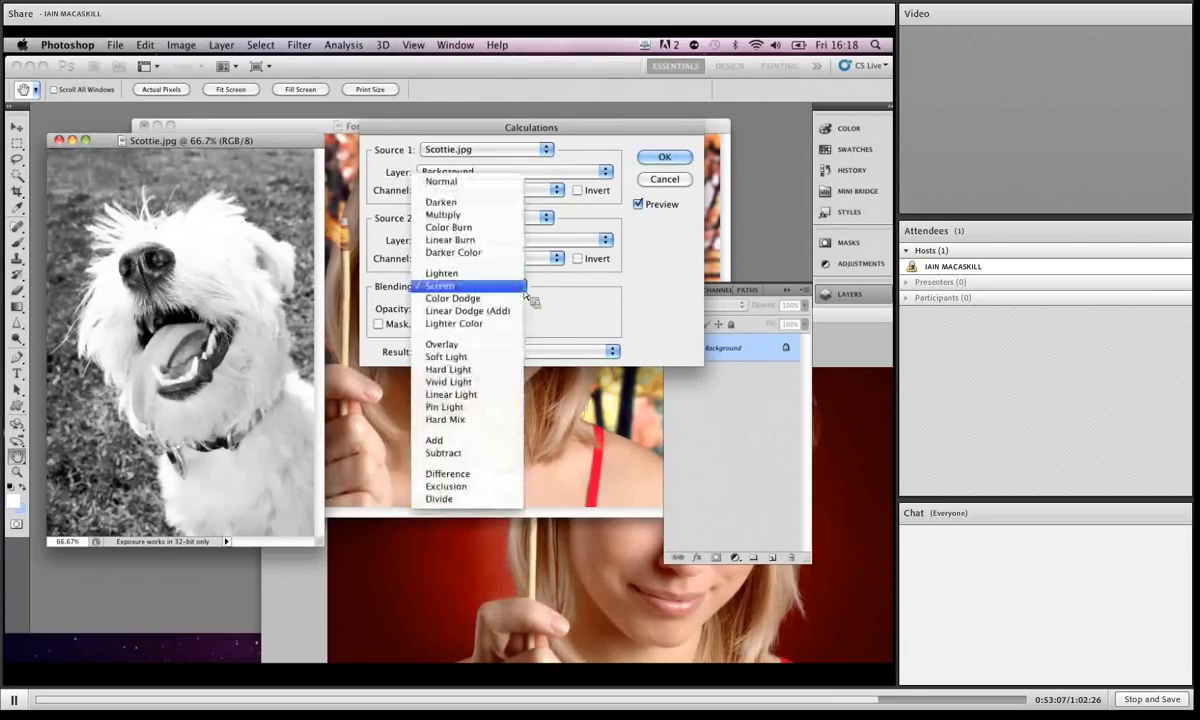
click(486, 216)
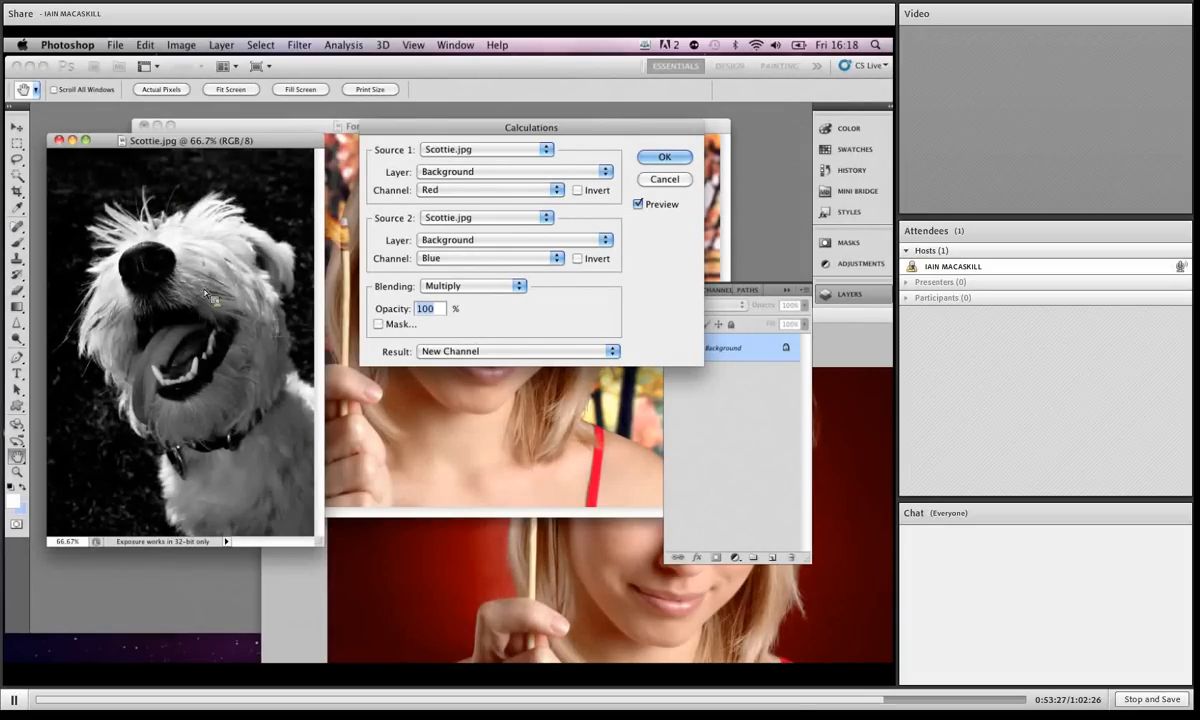
click(522, 288)
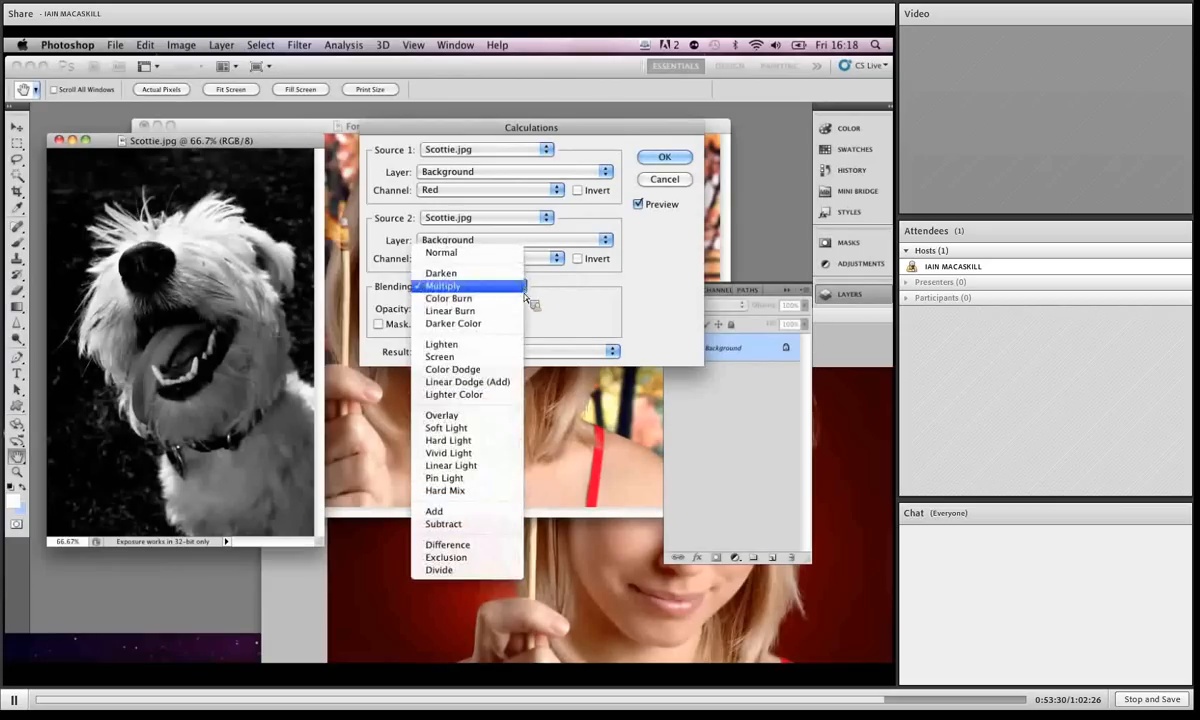
click(511, 372)
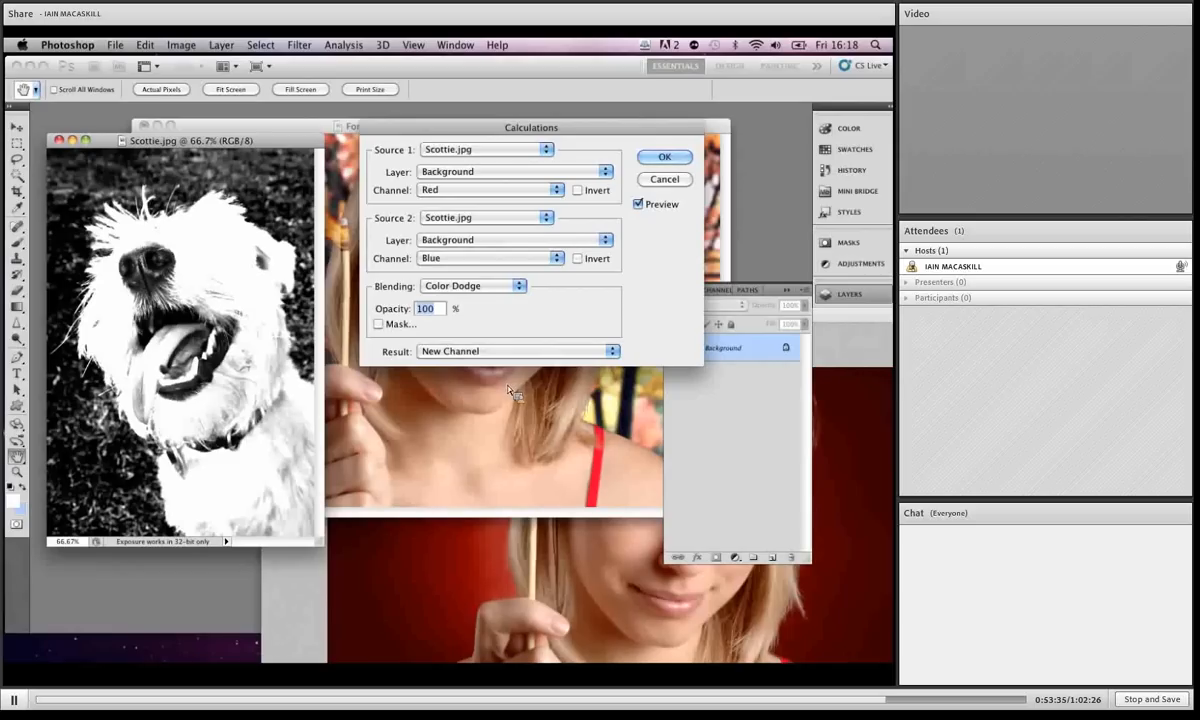
click(516, 286)
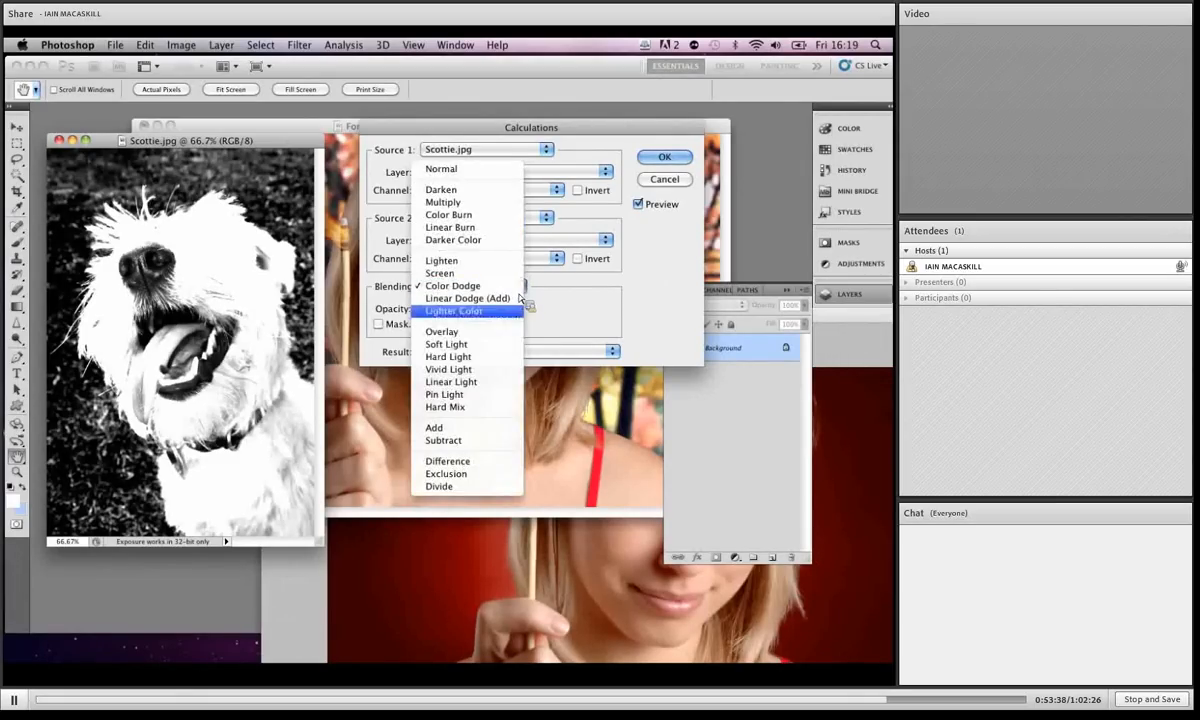
click(510, 385)
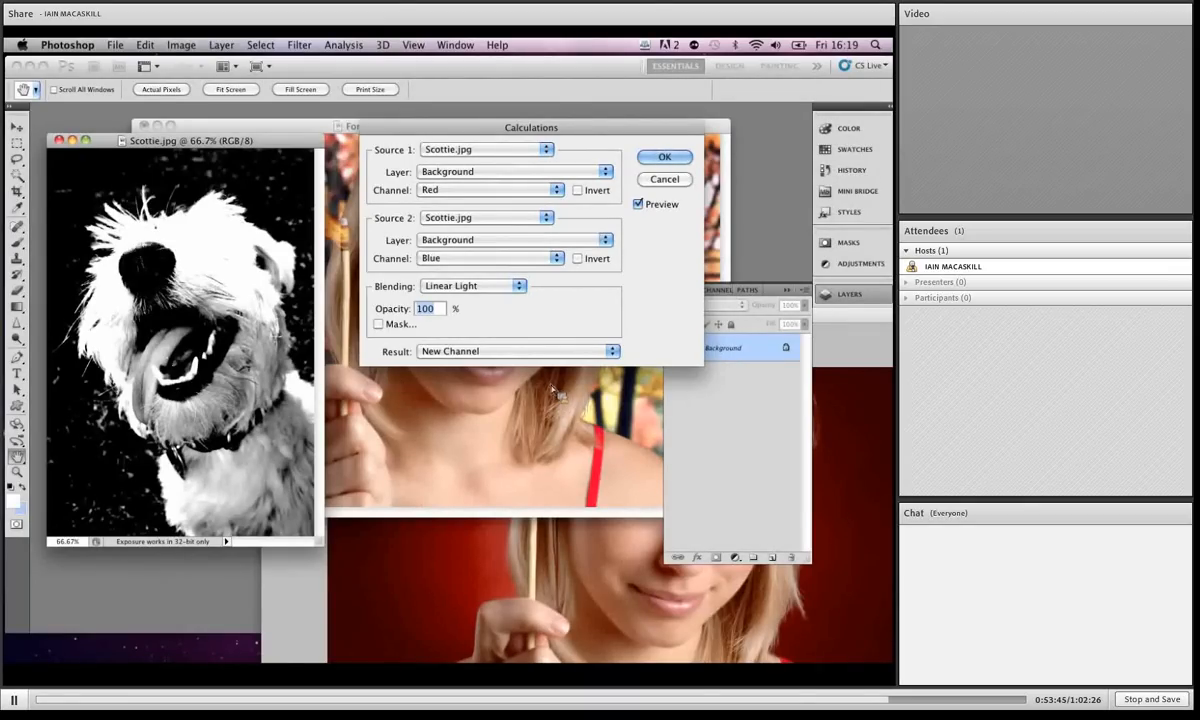
click(498, 283)
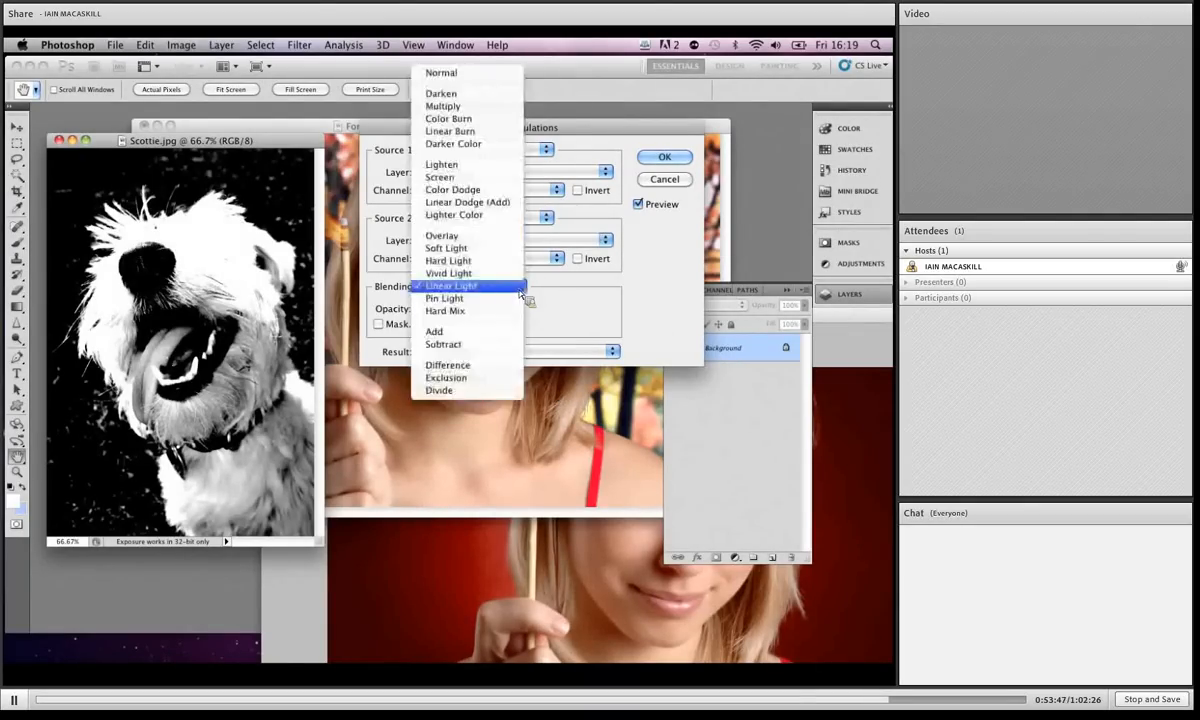
click(509, 276)
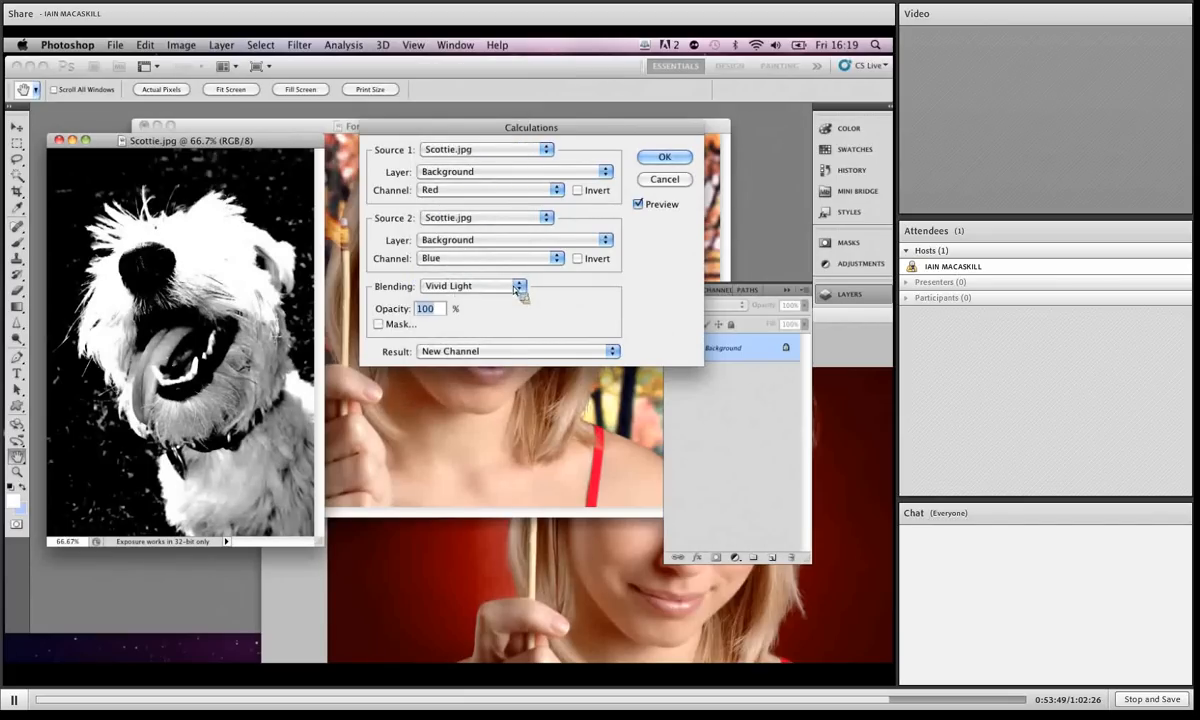
click(520, 289)
click(519, 304)
Step: Set the Calculations blending to Vivid Light, create the new channel, and enlarge the Scottie.jpg window around the image
click(510, 288)
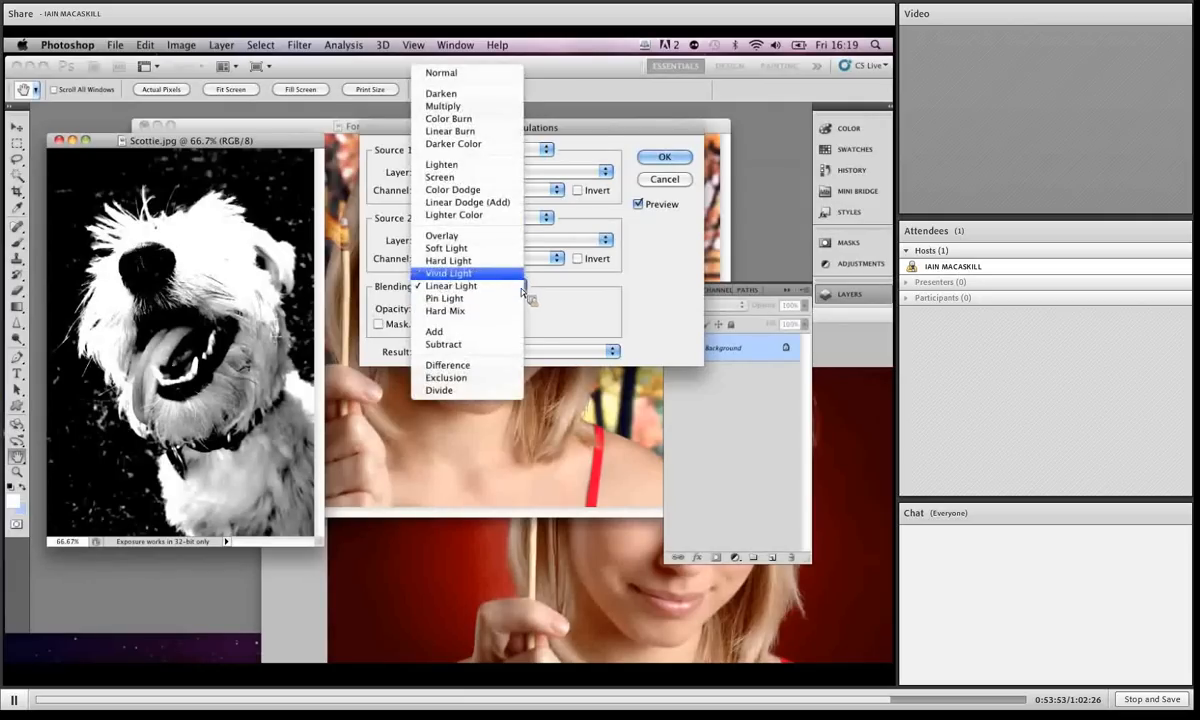
click(489, 274)
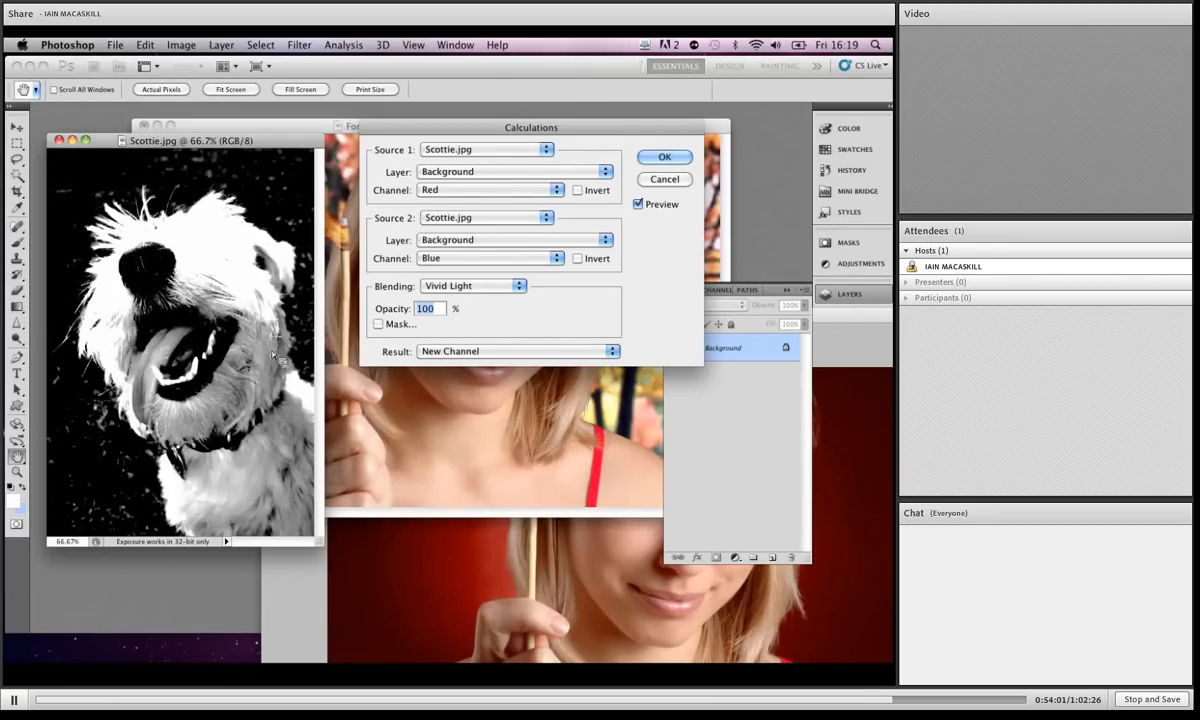
click(660, 157)
key(b)
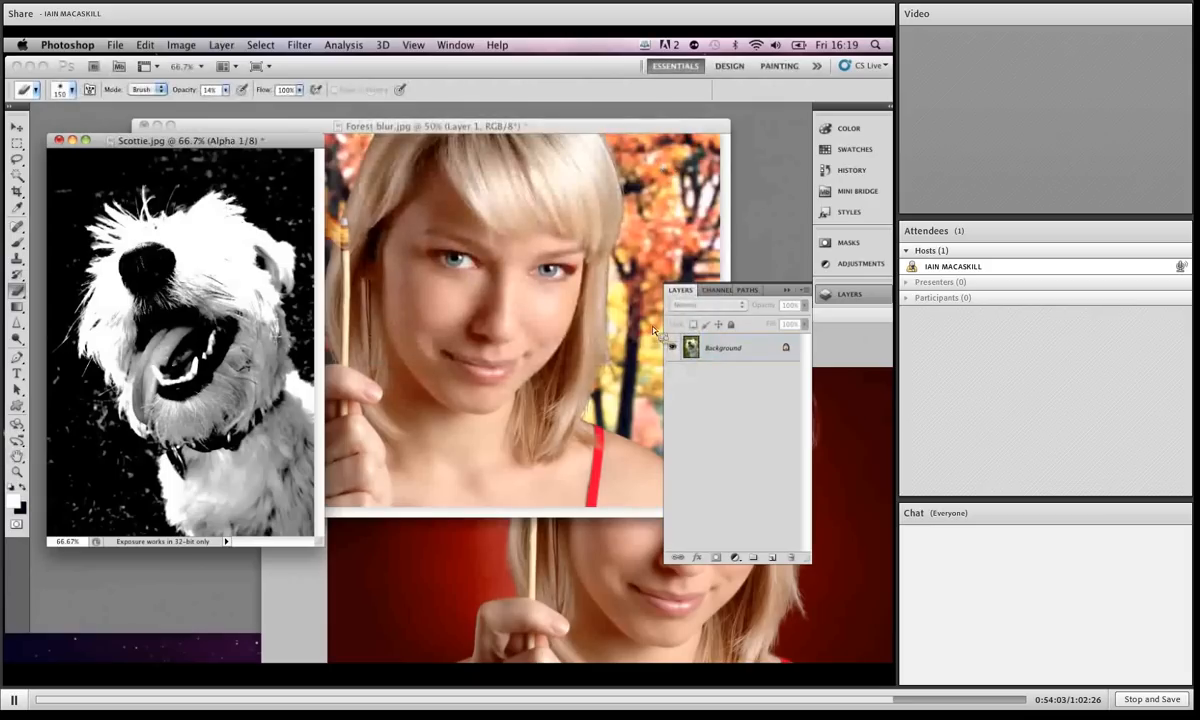
drag(341, 549, 437, 626)
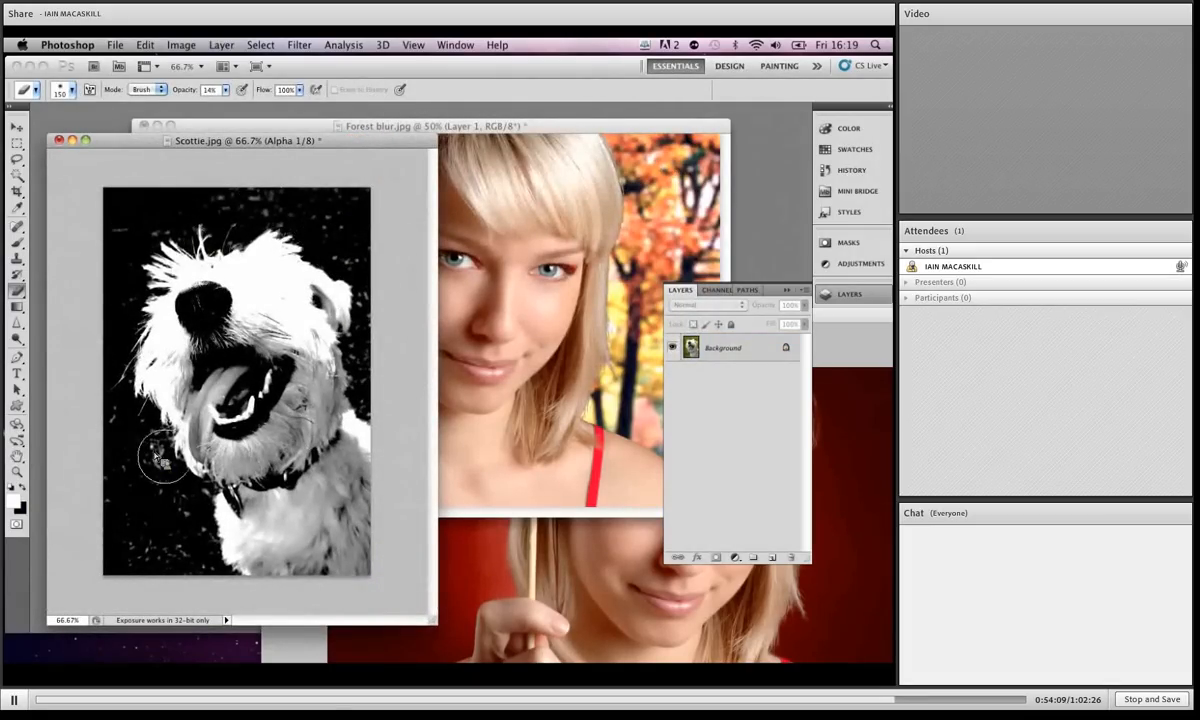
Step: Paint black over the background specks above and beside the dog on Alpha 1 using the Brush at 60 px
key([)
key([)
key([)
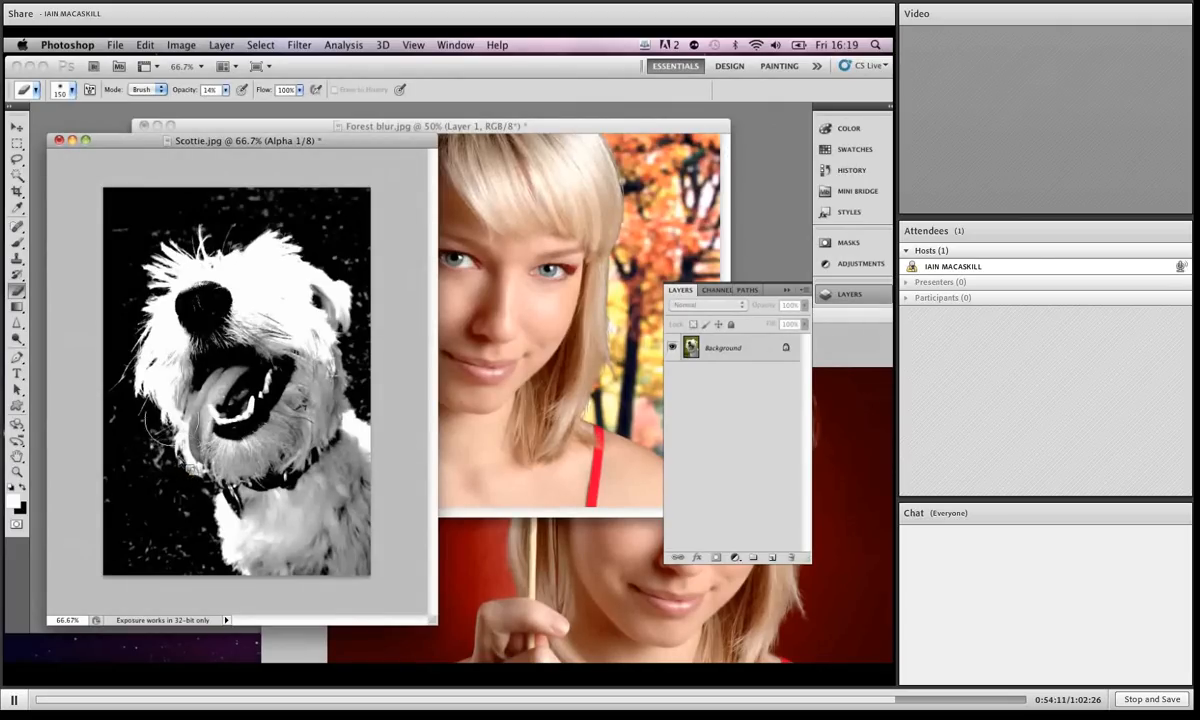
click(17, 242)
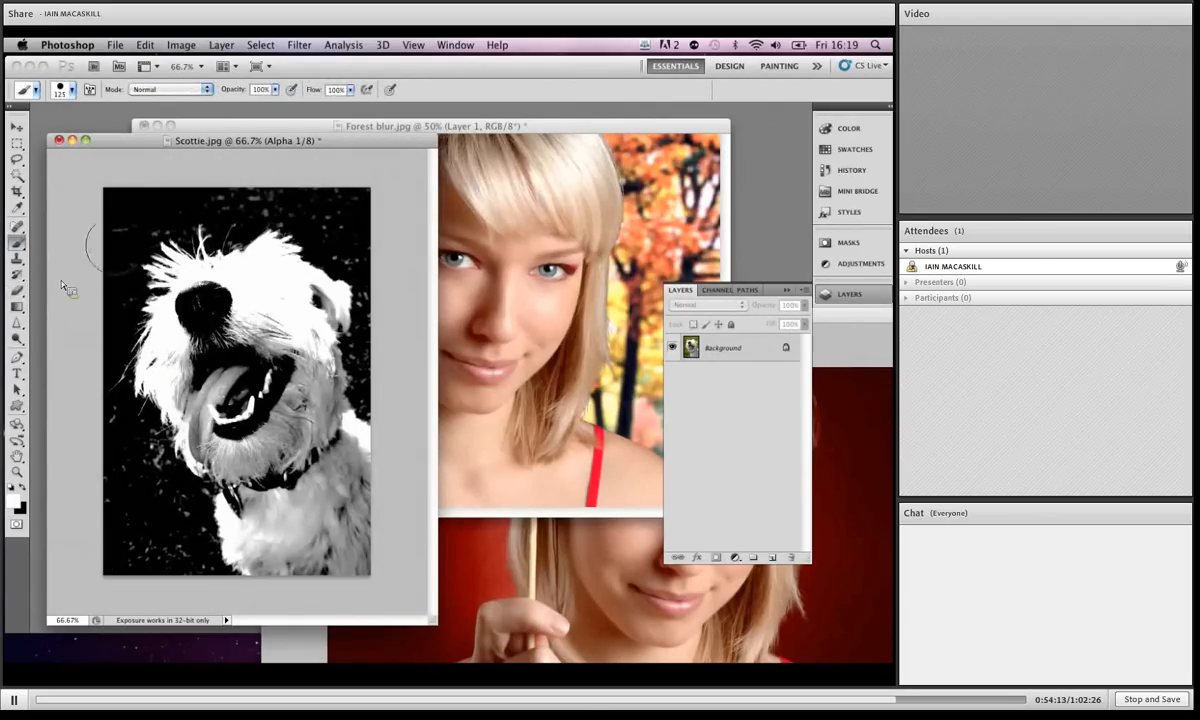
key([)
key([)
key([)
click(24, 487)
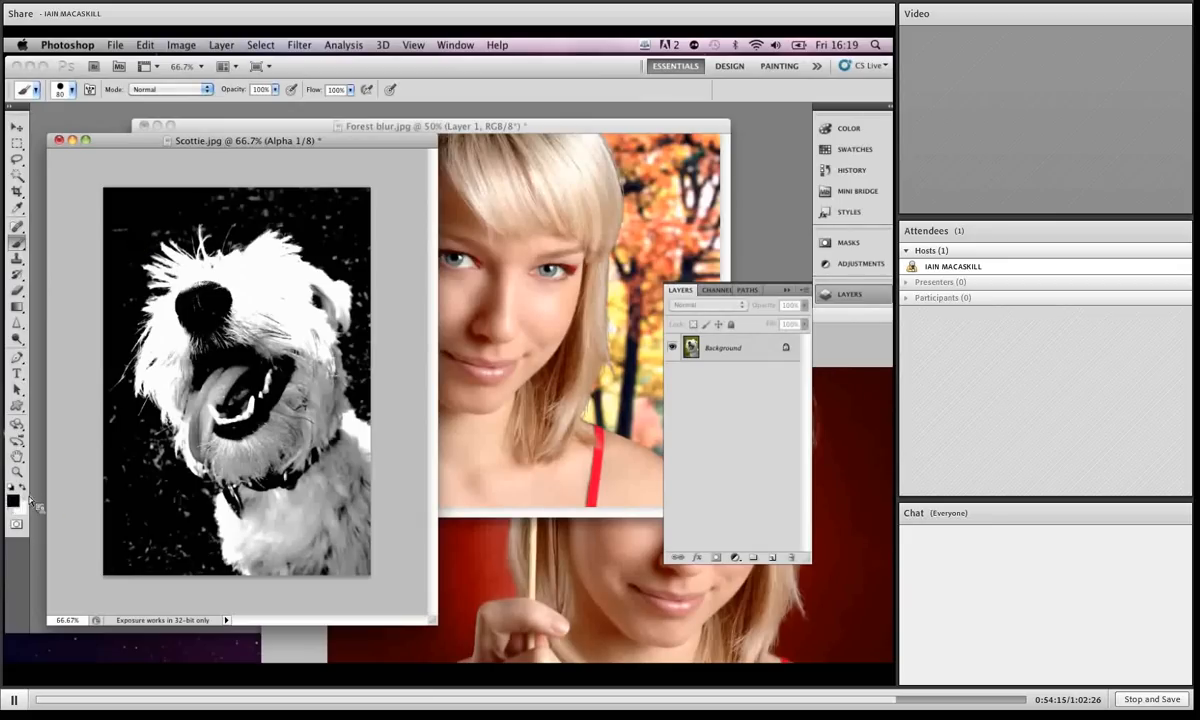
key(bracketleft)
key(bracketleft)
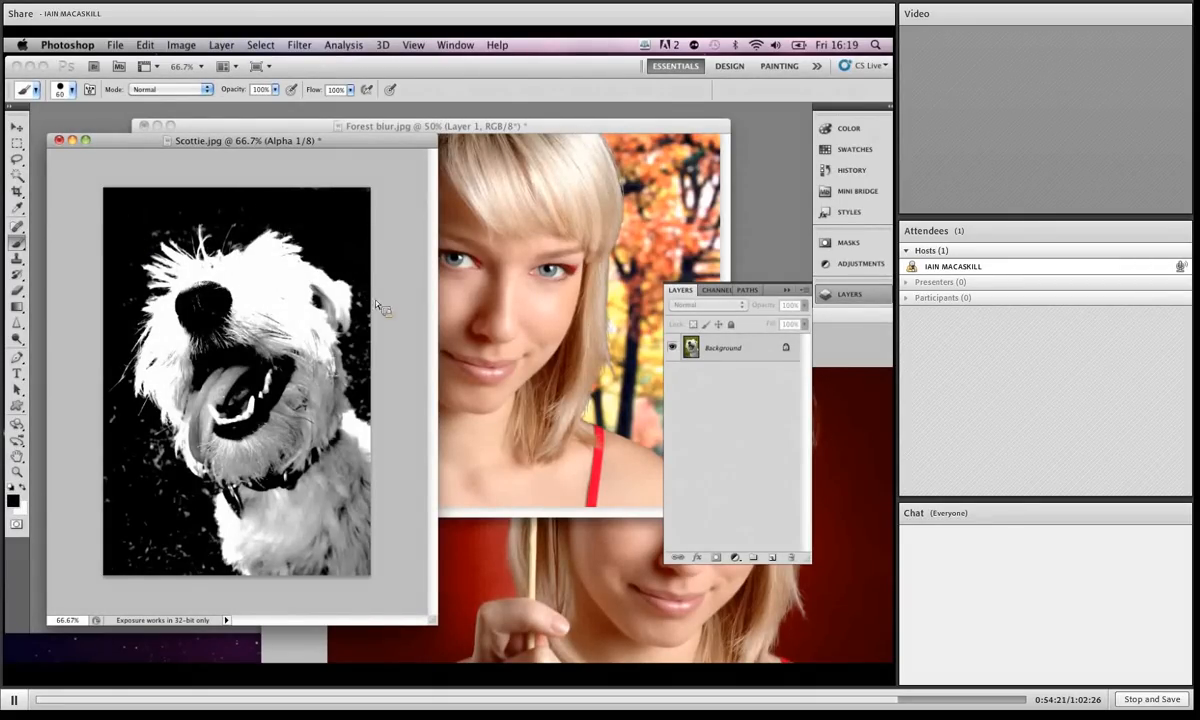
drag(356, 288, 360, 345)
Step: Reduce the brush to 40 px and paint out the remaining specks in the background beside the dog's chest
key(bracketleft)
key(bracketleft)
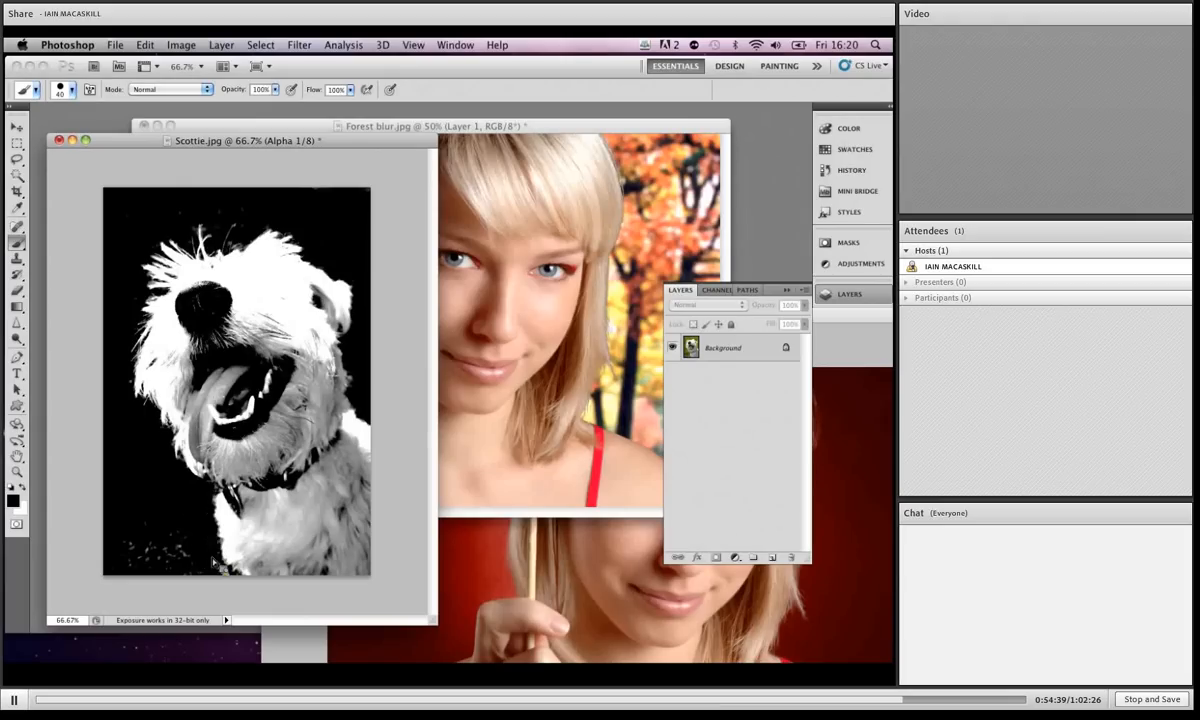
mouse_move(213, 560)
mouse_down()
mouse_move(199, 571)
mouse_move(162, 560)
mouse_up()
Step: Fill the inside of the dog's head and body with white on Alpha 1 using a 60 px brush
click(24, 487)
key(x)
key(])
mouse_move(215, 320)
mouse_down()
mouse_move(200, 280)
mouse_move(213, 293)
mouse_move(174, 302)
mouse_move(235, 320)
mouse_up()
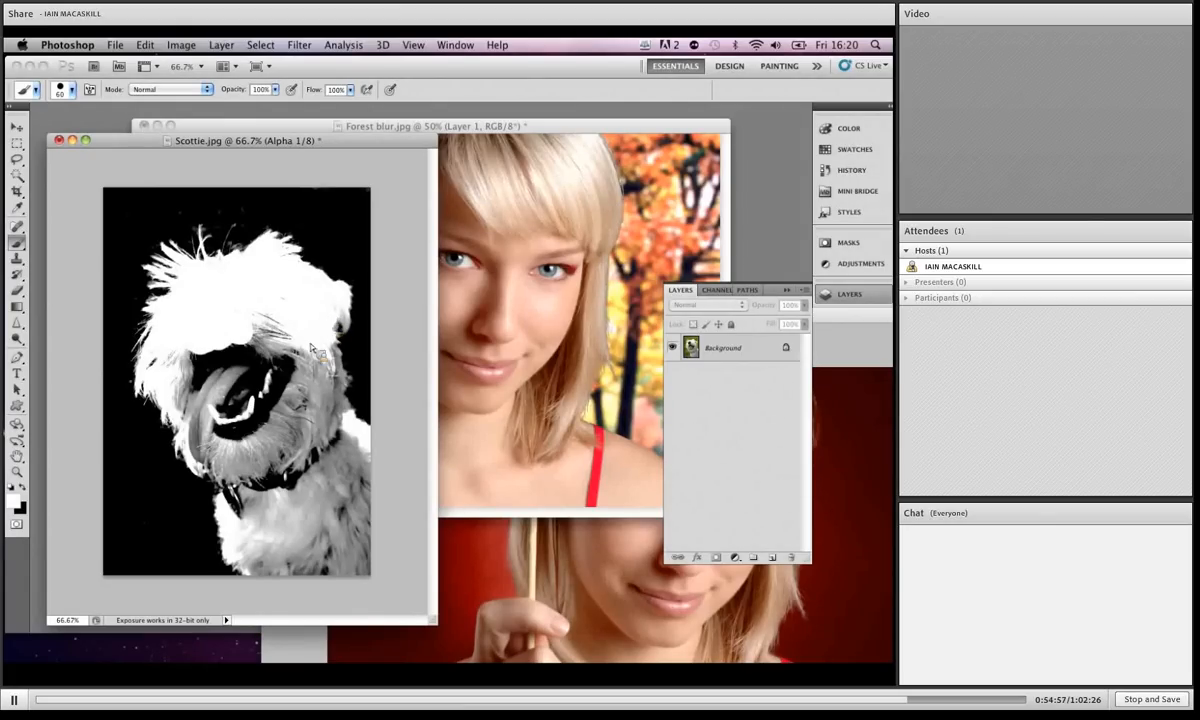
mouse_move(290, 328)
mouse_down()
mouse_move(200, 378)
mouse_move(164, 372)
mouse_move(186, 394)
mouse_move(214, 376)
mouse_move(178, 400)
mouse_move(213, 404)
mouse_move(188, 405)
mouse_move(161, 361)
mouse_move(196, 362)
mouse_move(302, 300)
mouse_move(322, 315)
mouse_move(330, 396)
mouse_move(365, 498)
mouse_move(340, 575)
mouse_move(255, 553)
mouse_move(241, 484)
mouse_move(203, 452)
mouse_move(205, 410)
mouse_move(247, 361)
mouse_move(297, 358)
mouse_move(222, 390)
mouse_up()
key(super+z)
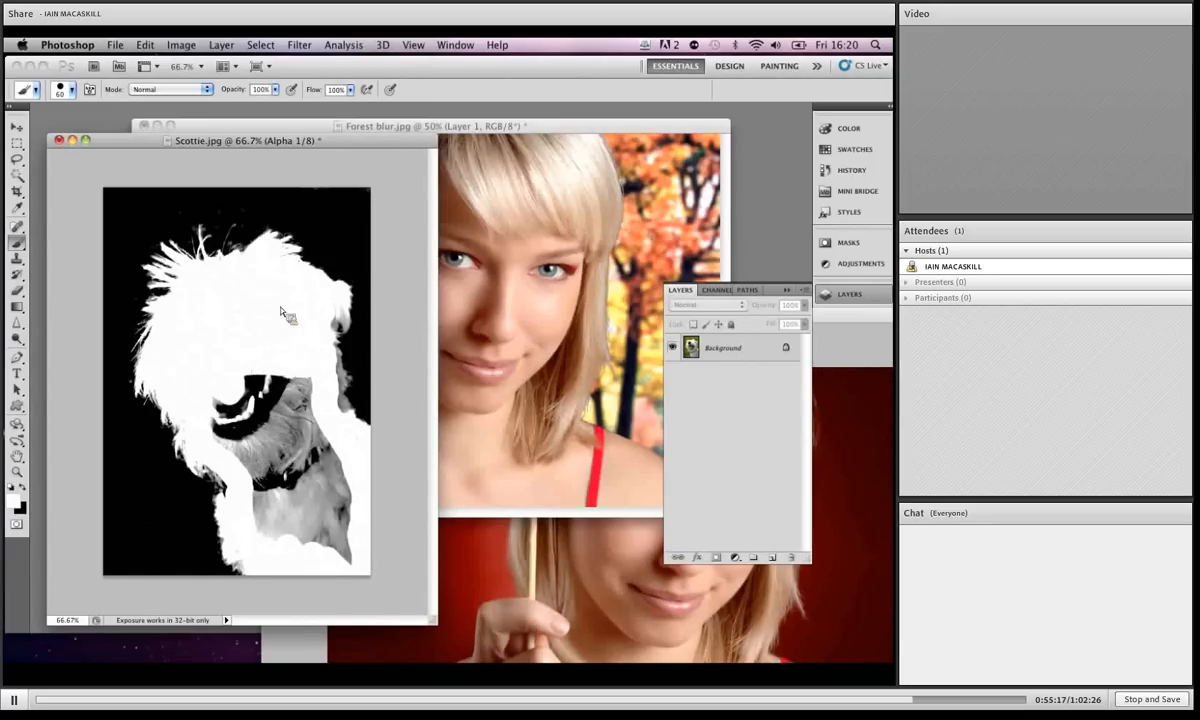
mouse_move(272, 330)
mouse_down()
mouse_move(346, 566)
mouse_move(305, 405)
mouse_move(295, 480)
mouse_move(255, 360)
mouse_move(265, 390)
mouse_move(222, 402)
mouse_move(250, 425)
mouse_move(250, 465)
mouse_move(289, 500)
mouse_move(305, 548)
mouse_up()
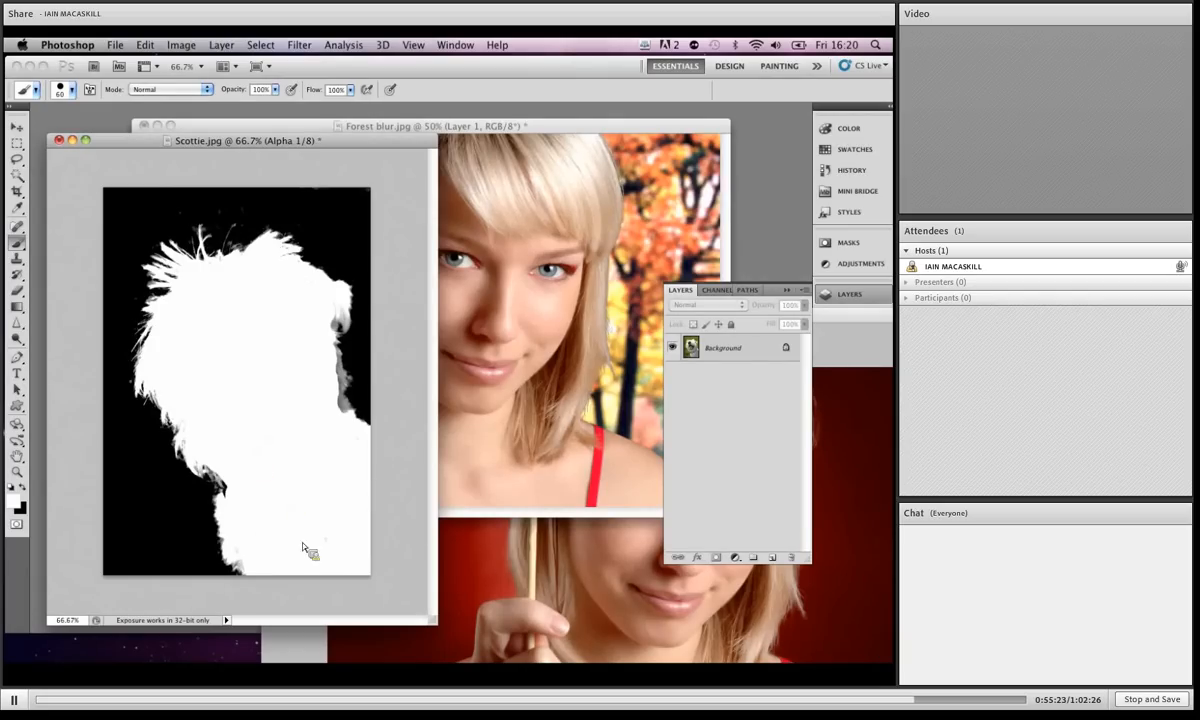
Step: Lighten the grey fur behind the dog's neck using Dodge with Highlights range, and brush the dark spot under its chin white
key(o)
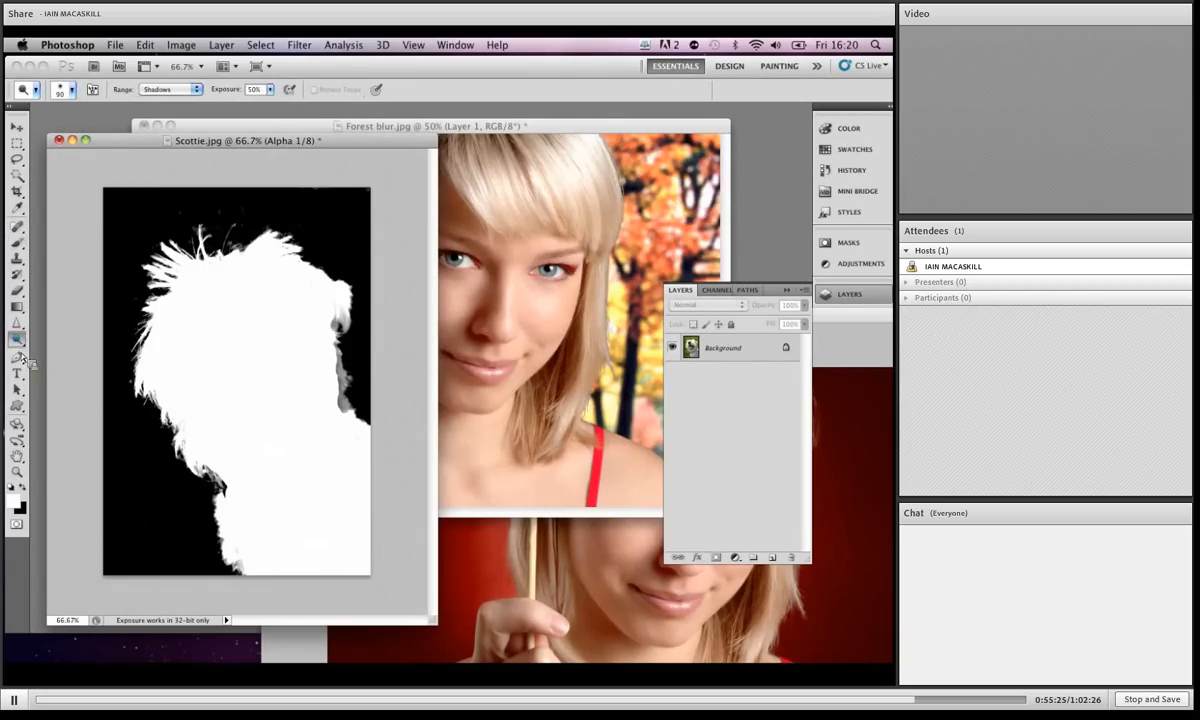
click(188, 89)
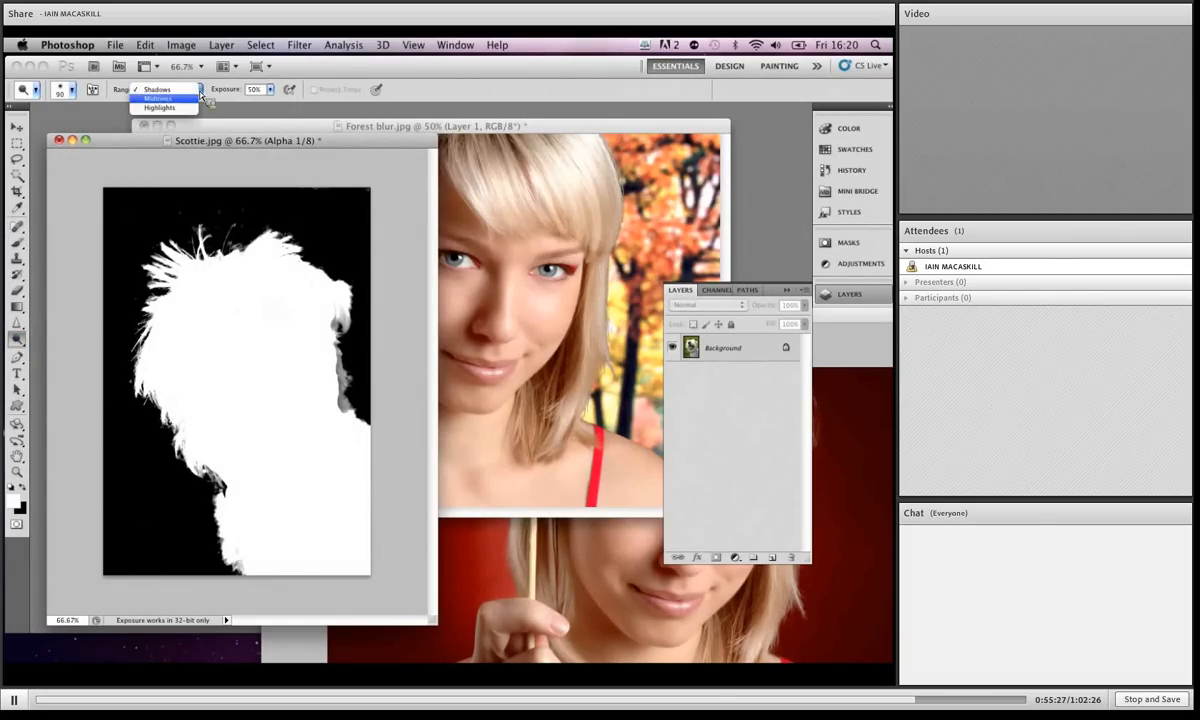
click(190, 111)
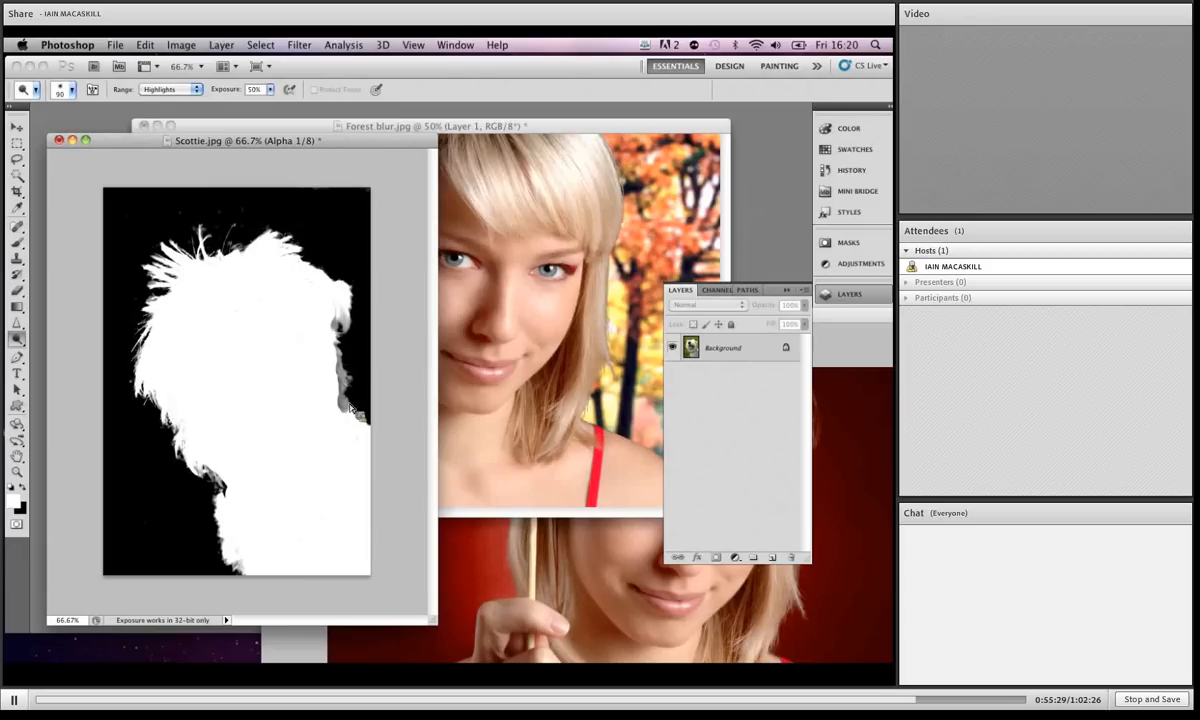
mouse_move(347, 412)
mouse_down()
mouse_move(352, 329)
mouse_move(322, 312)
mouse_move(328, 372)
mouse_move(348, 400)
mouse_up()
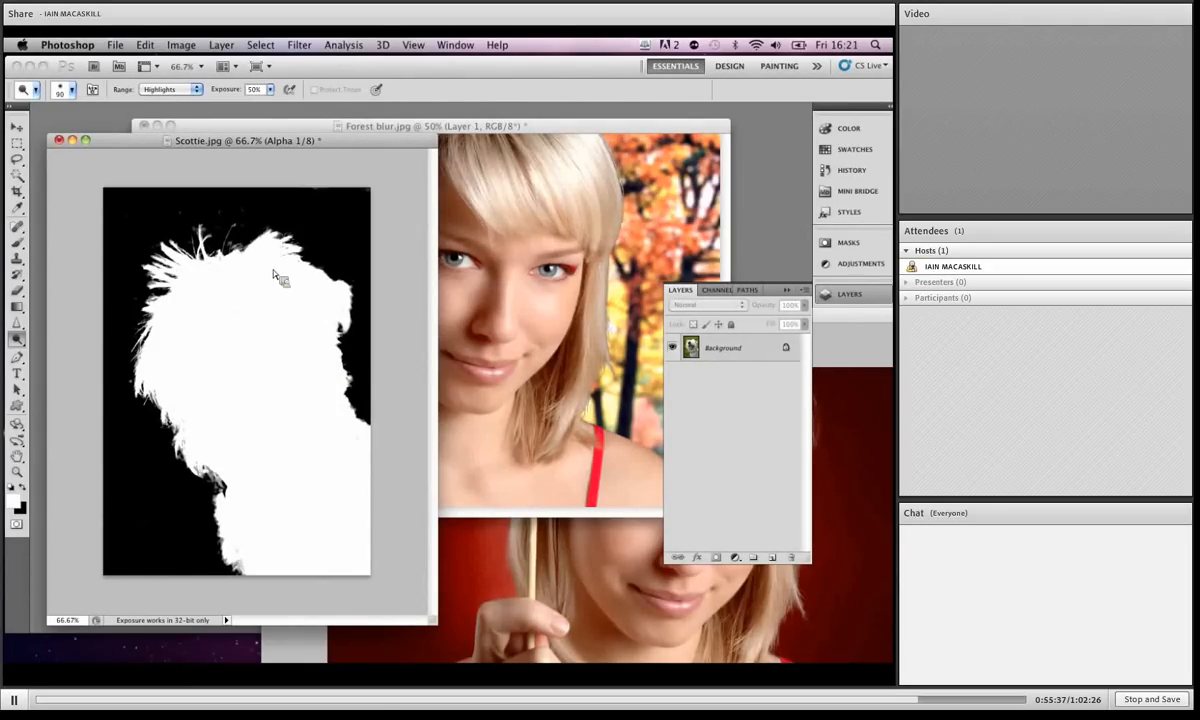
key(b)
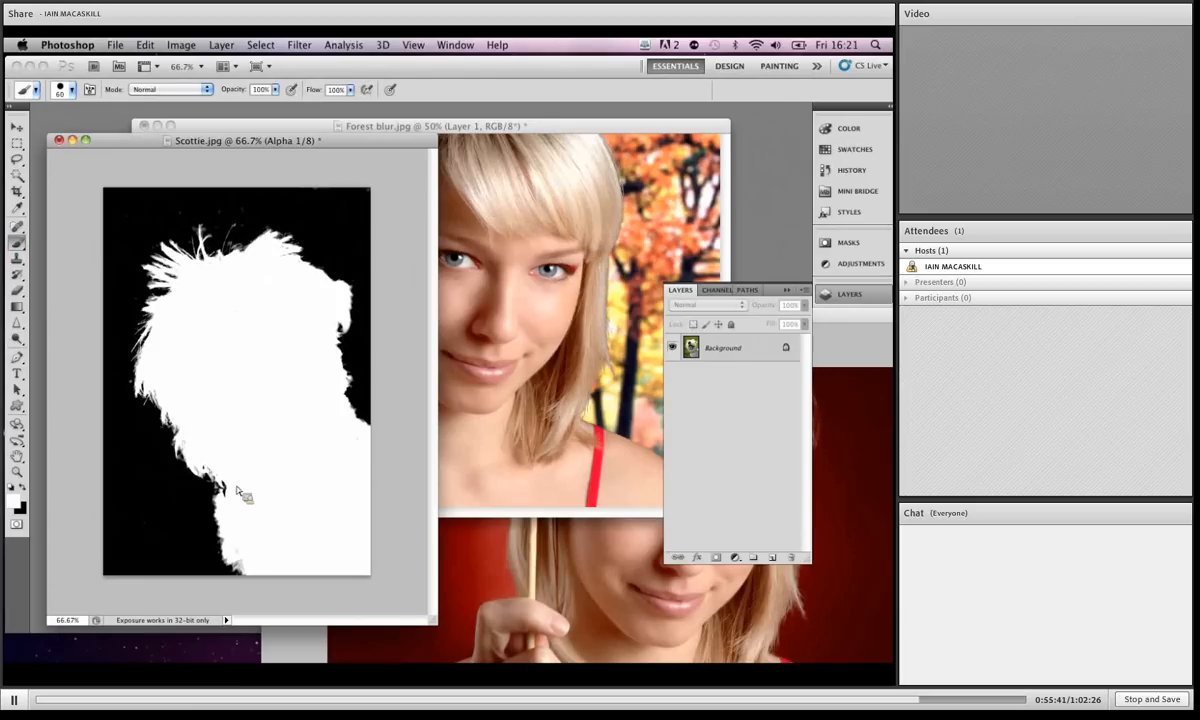
drag(234, 485, 236, 491)
Step: Darken the faint specks and grey tones around the dog's fur outline with the toning range set to Shadows
key(o)
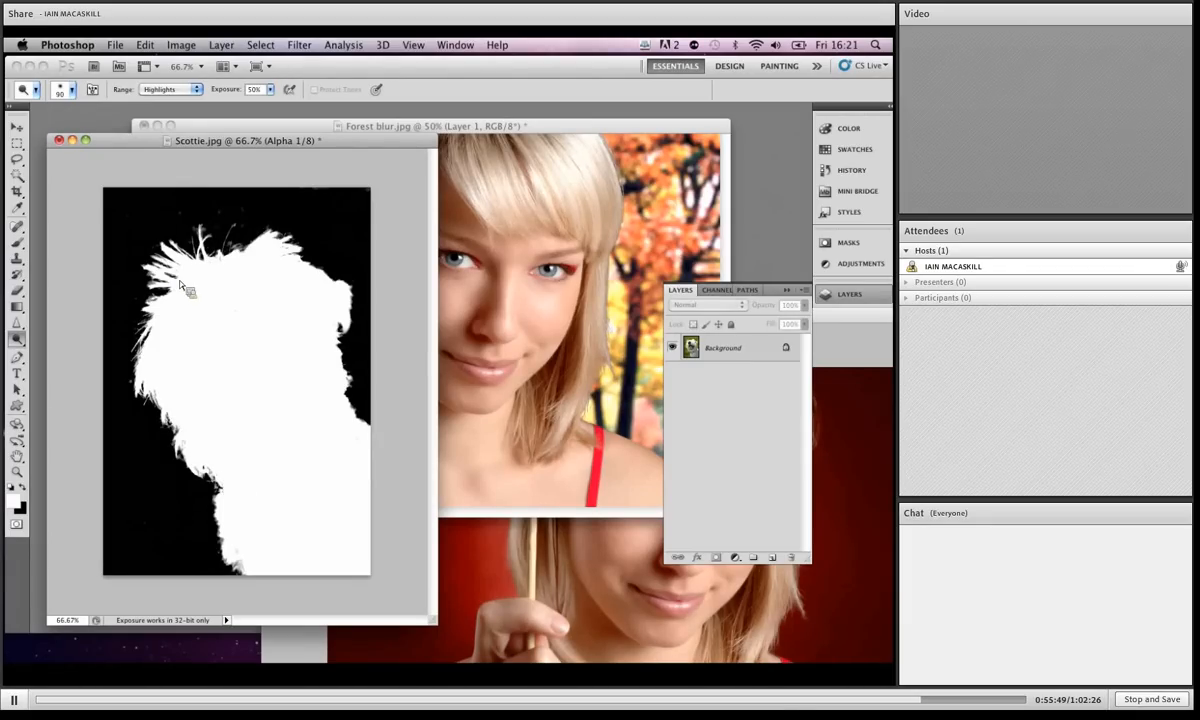
click(172, 89)
click(157, 71)
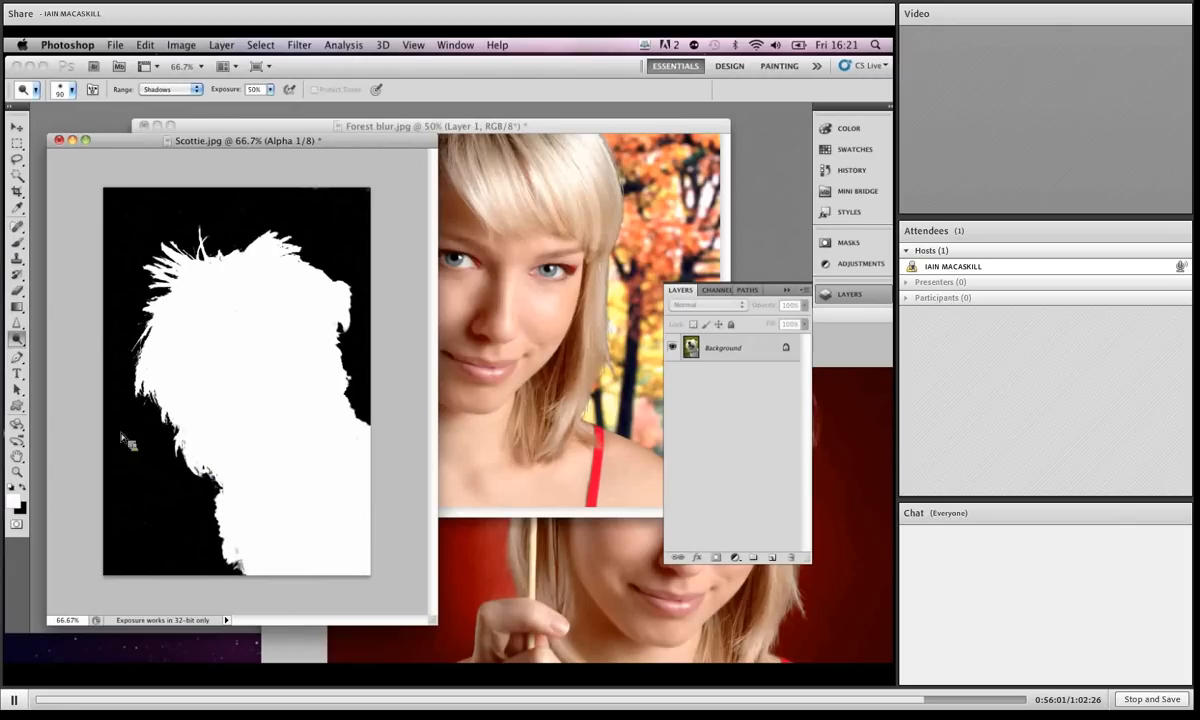
Step: Try dodging the grey fringe at the dog's lower chest with the Shadows range, and undo the stroke
click(170, 89)
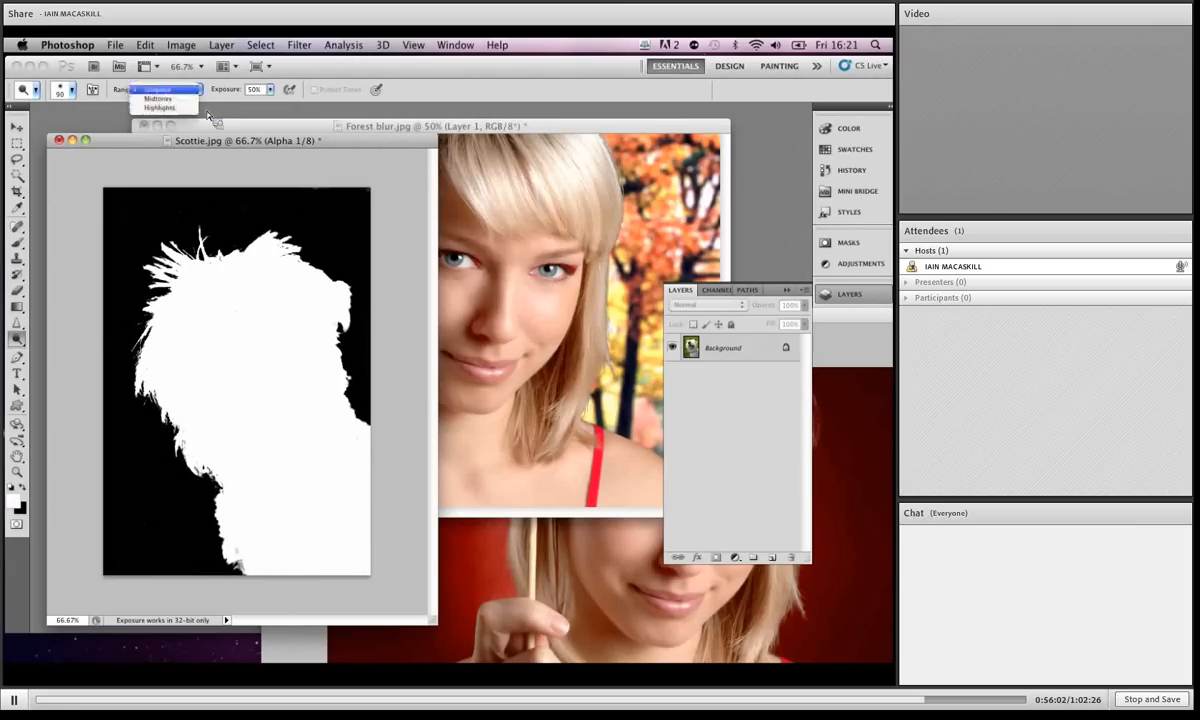
click(160, 89)
click(236, 555)
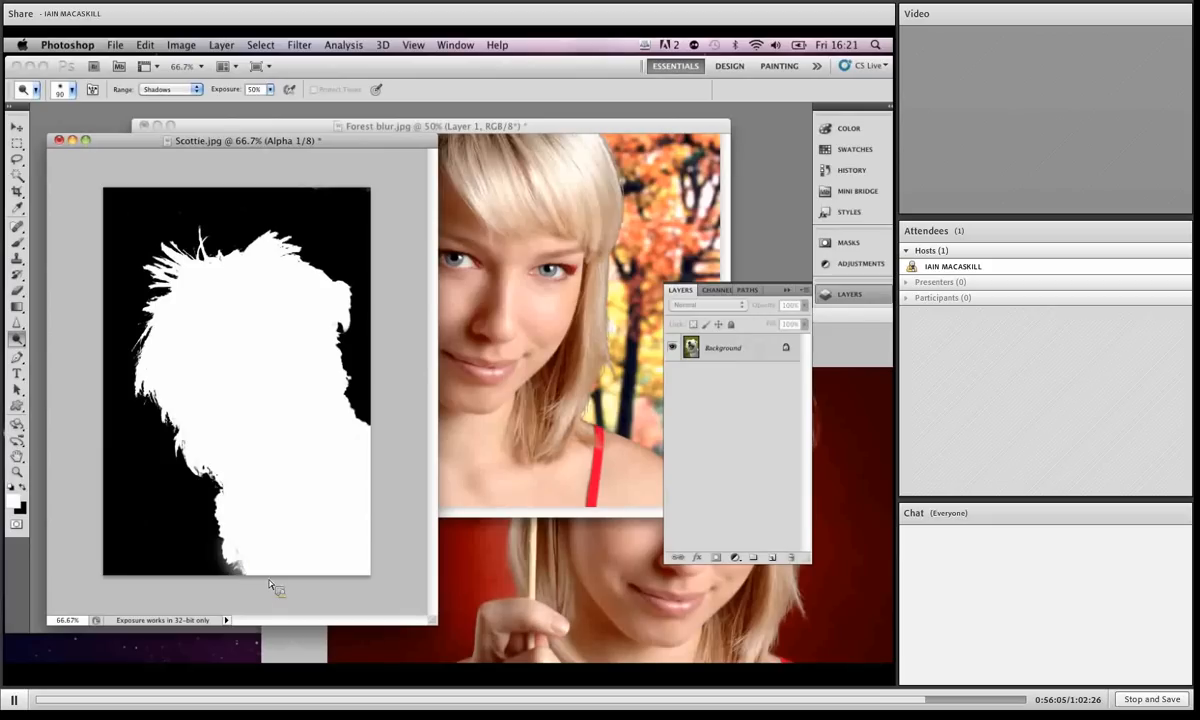
key(super+z)
click(245, 556)
Step: Lighten the grey fringe at the dog's lower chest with the Highlights range, and return the range to Shadows
click(197, 89)
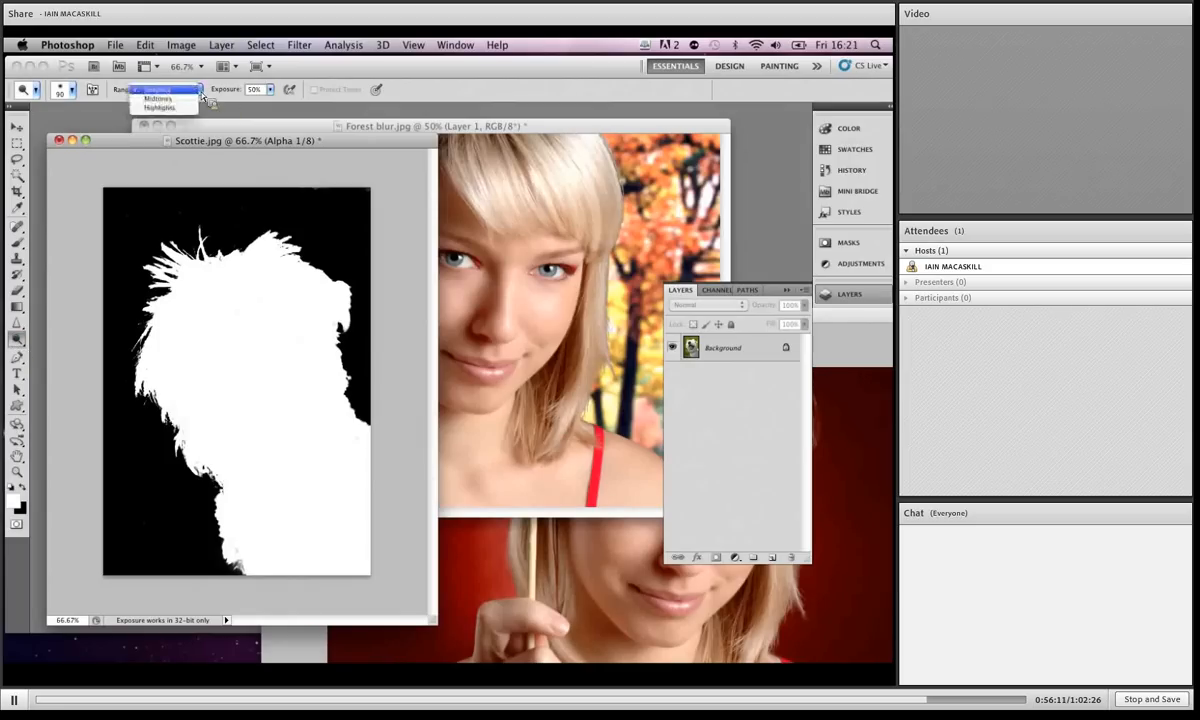
click(200, 104)
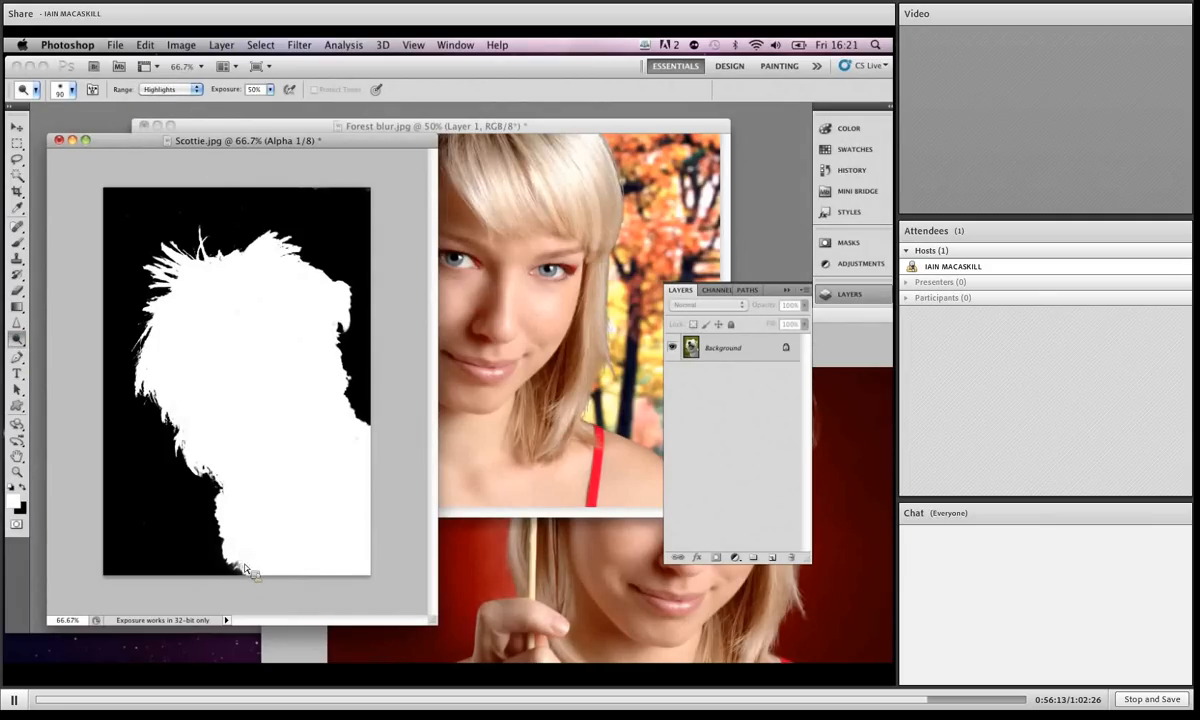
click(170, 89)
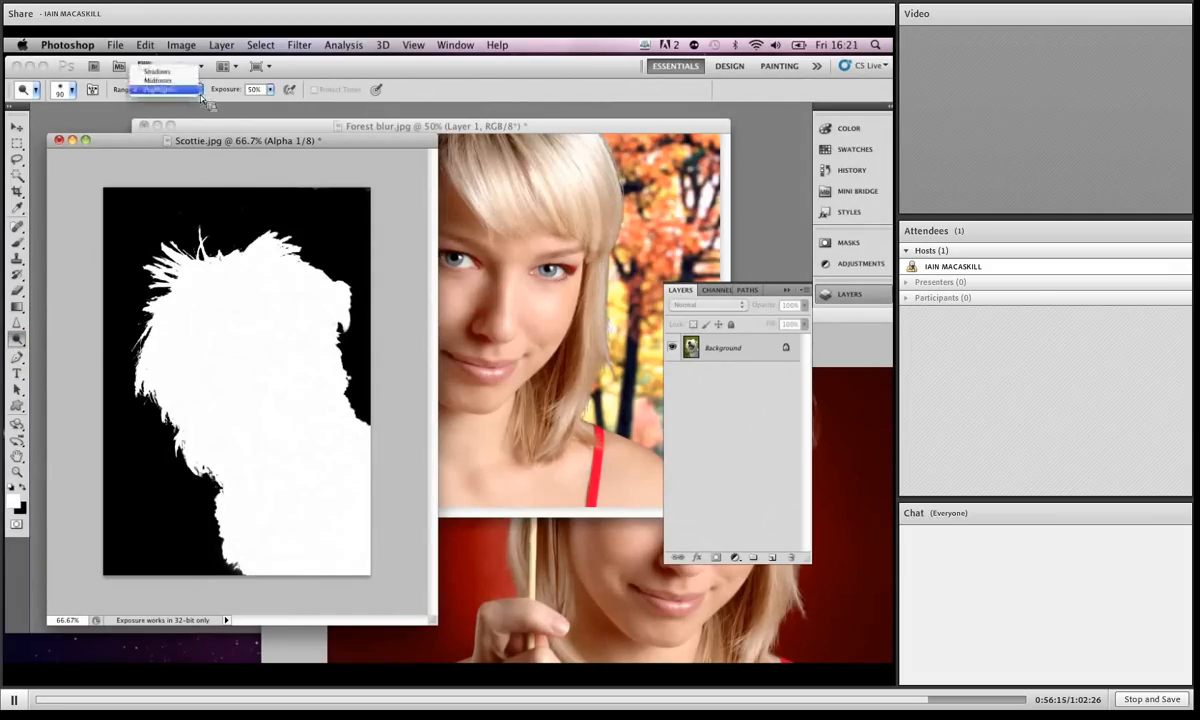
click(160, 63)
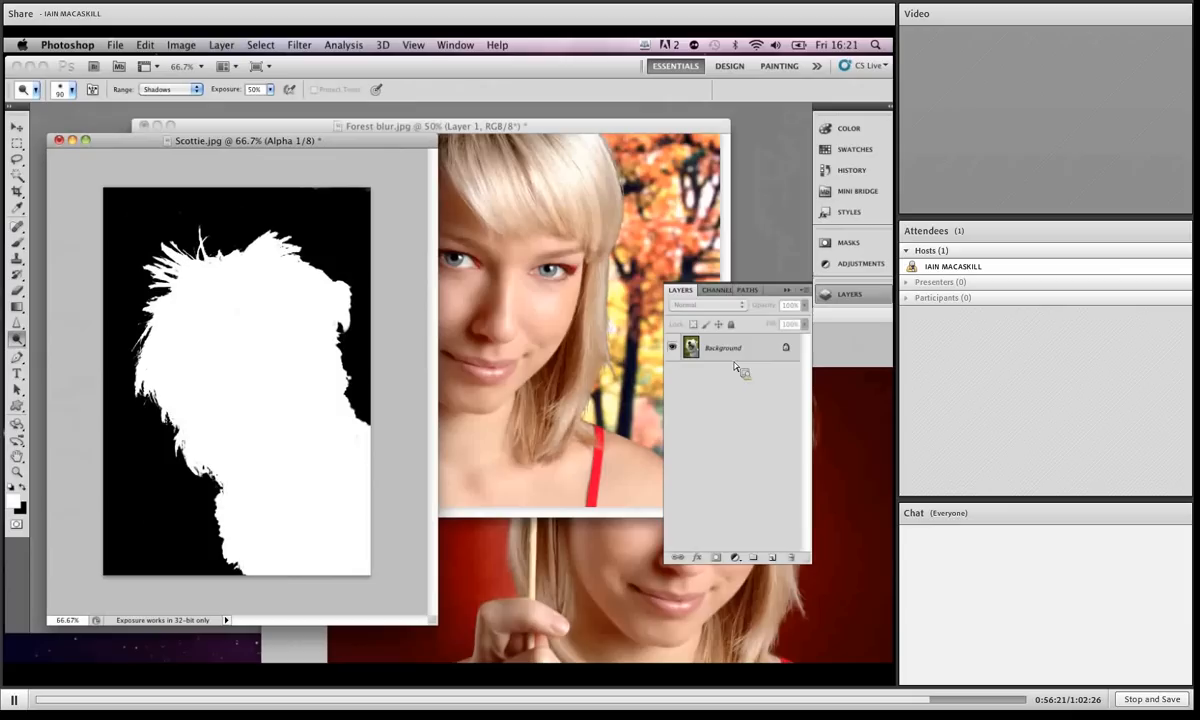
Step: Restore the RGB composite view of Scottie.jpg and load the Alpha 1 channel as a selection around the dog
click(716, 289)
click(702, 310)
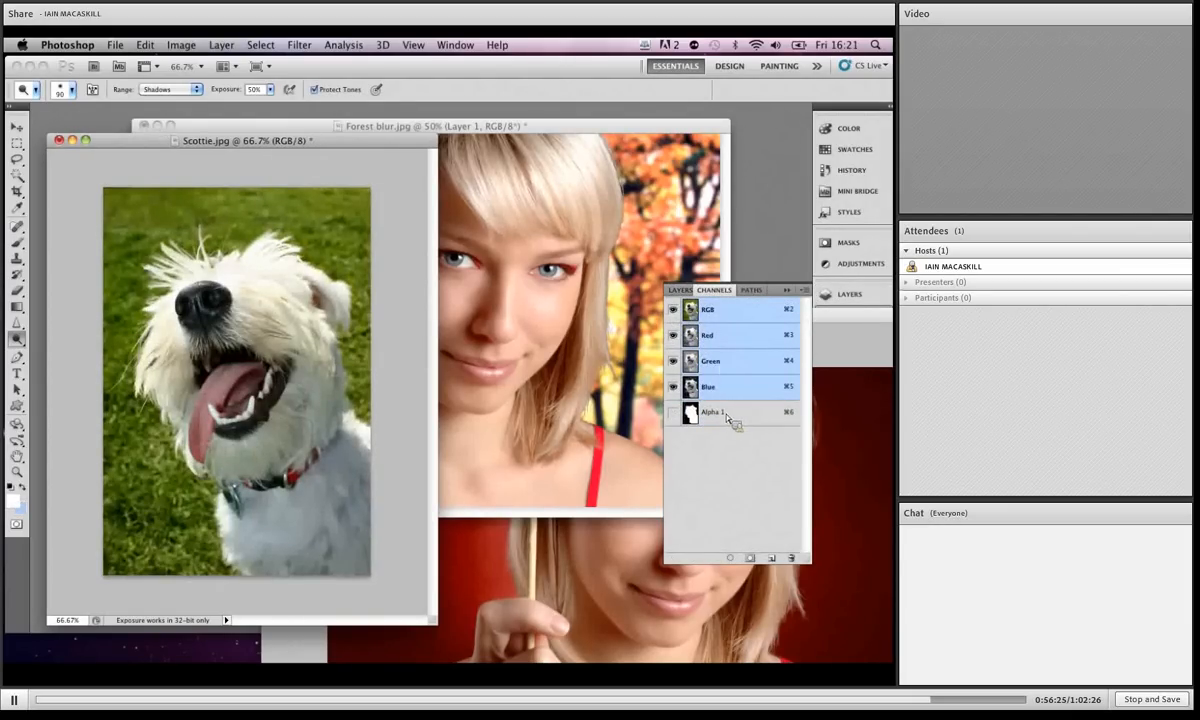
super+click(704, 415)
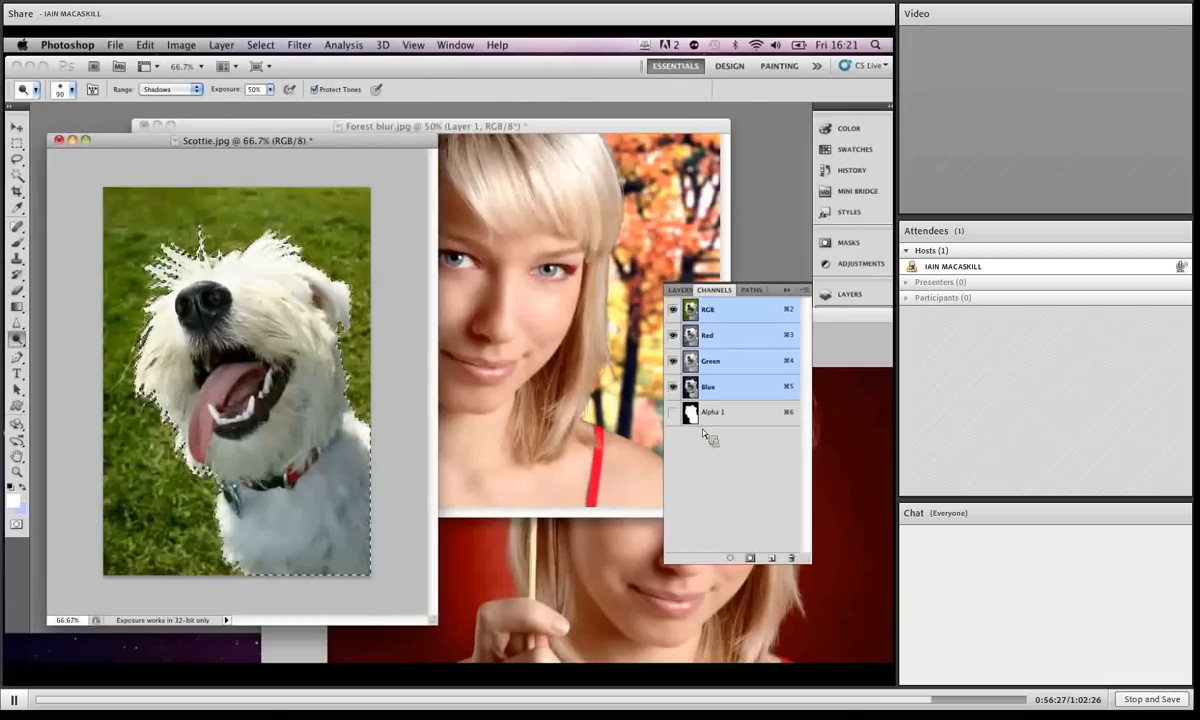
click(679, 289)
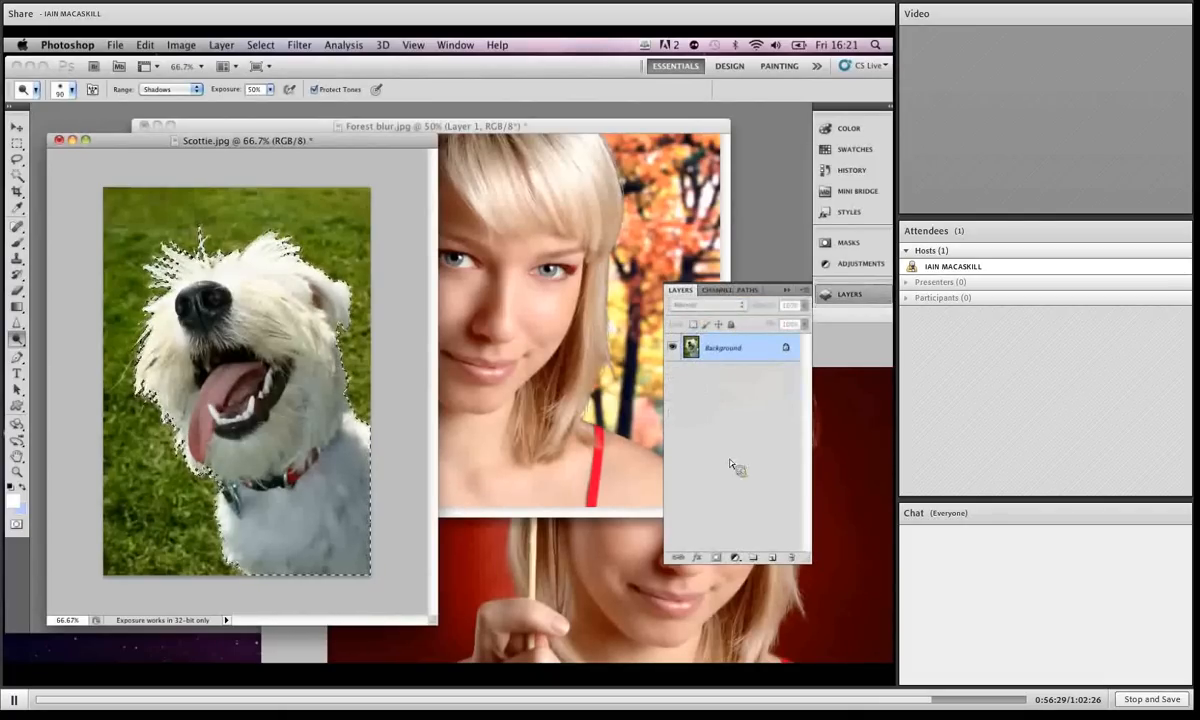
Step: Copy the selected dog from Scottie.jpg and paste it into Forest blur.jpg as a new layer, accepting the colour profile conversion
click(716, 290)
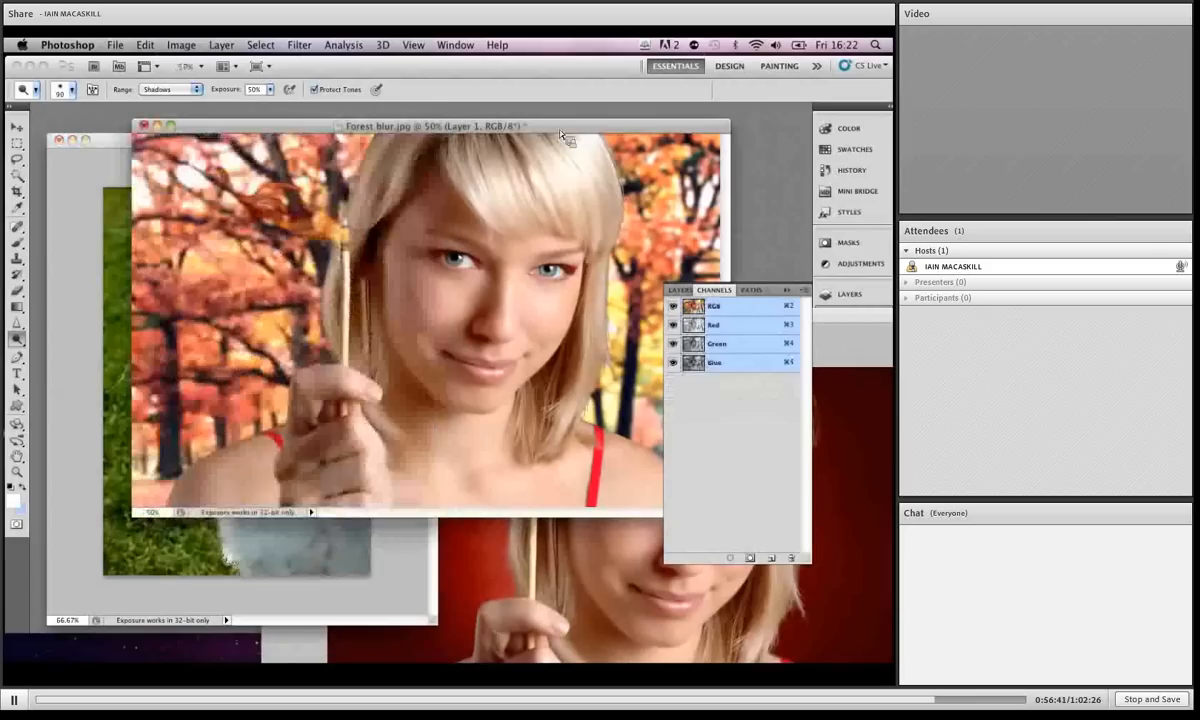
key(ctrl+Tab)
click(679, 290)
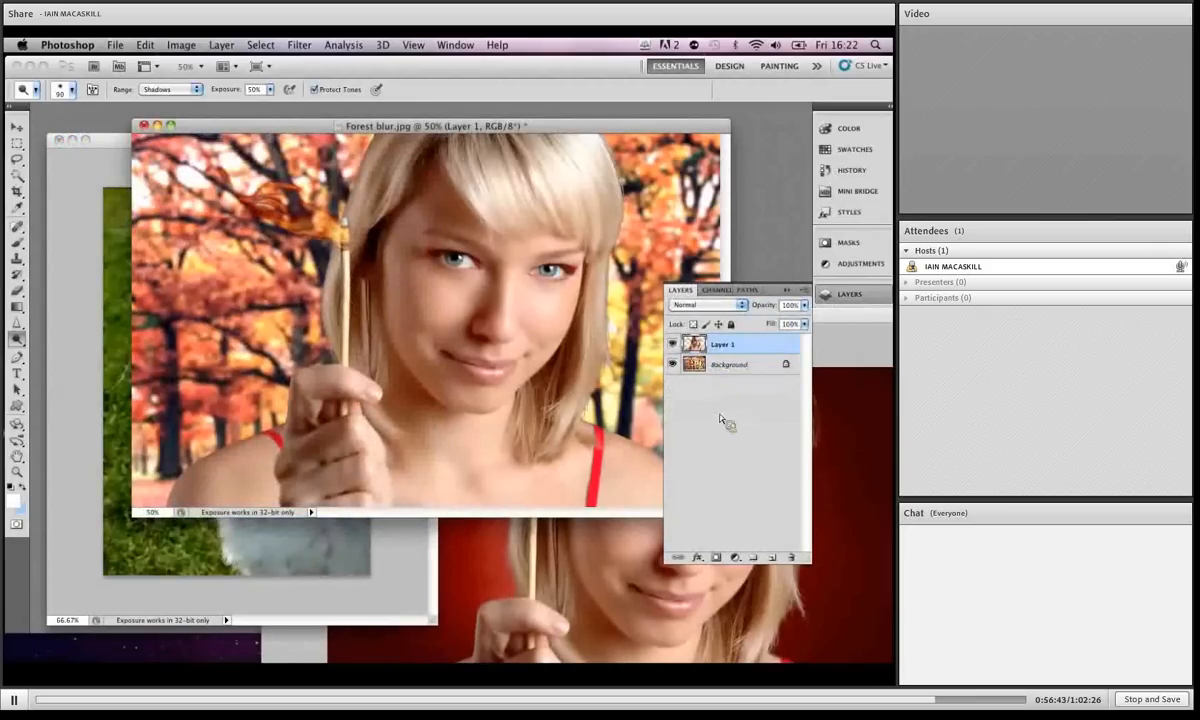
key(ctrl+v)
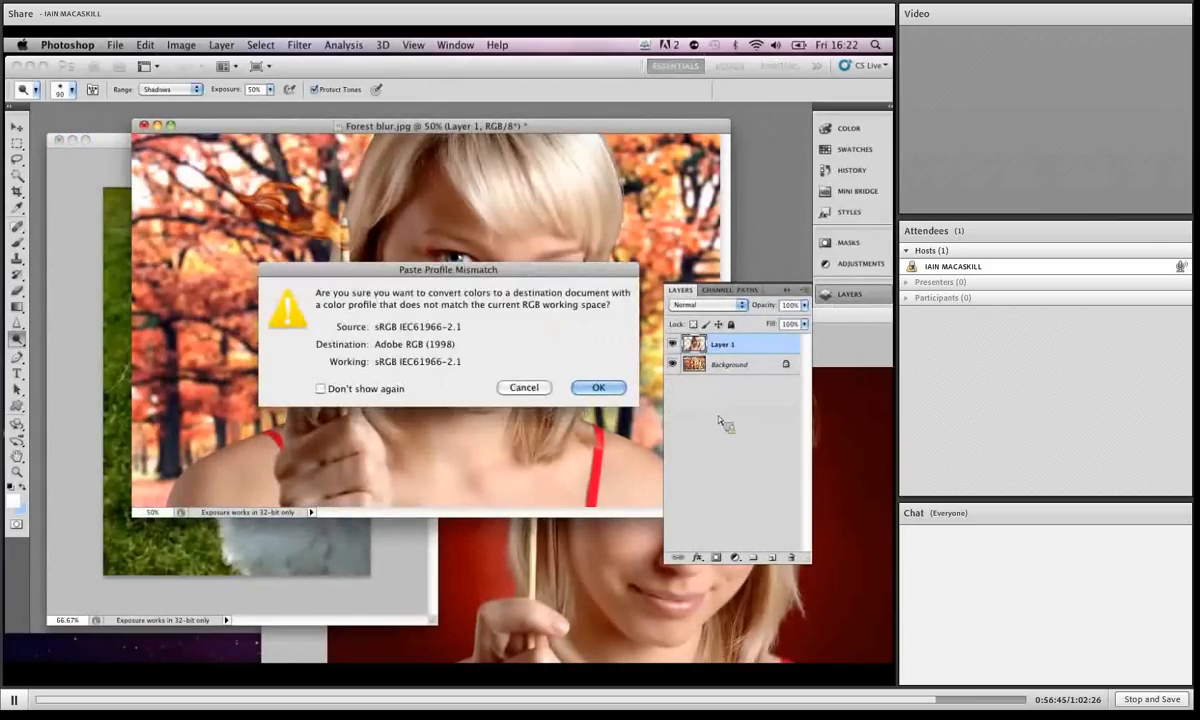
click(600, 387)
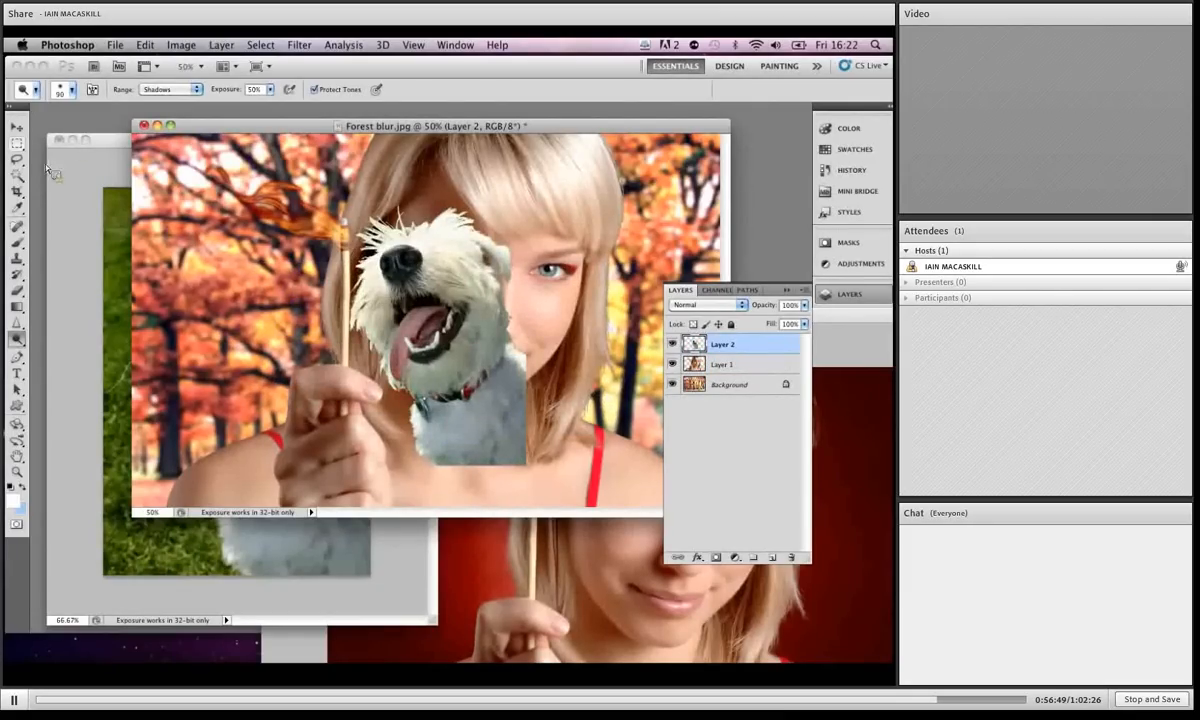
Step: Move the dog layer beneath the girl's layer and reposition the dog behind her shoulder, beside the hand holding the match
key(v)
mouse_move(730, 352)
mouse_down()
mouse_move(700, 356)
mouse_move(724, 374)
mouse_up()
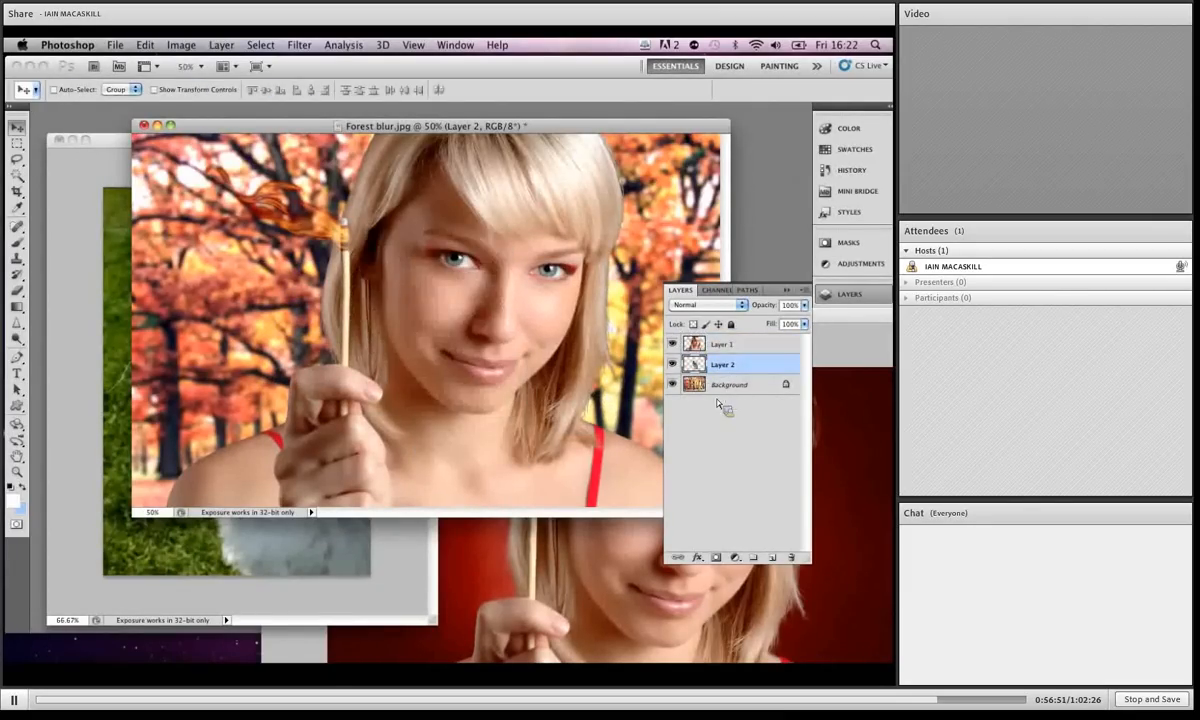
drag(430, 327, 295, 315)
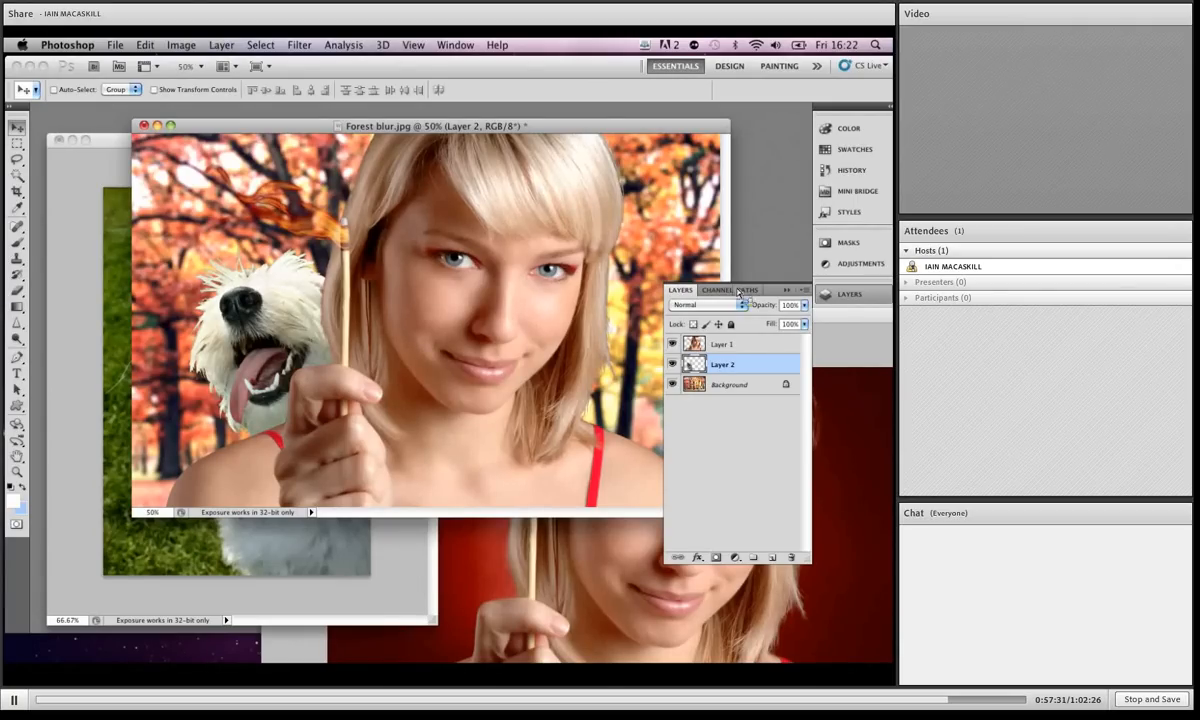
click(787, 290)
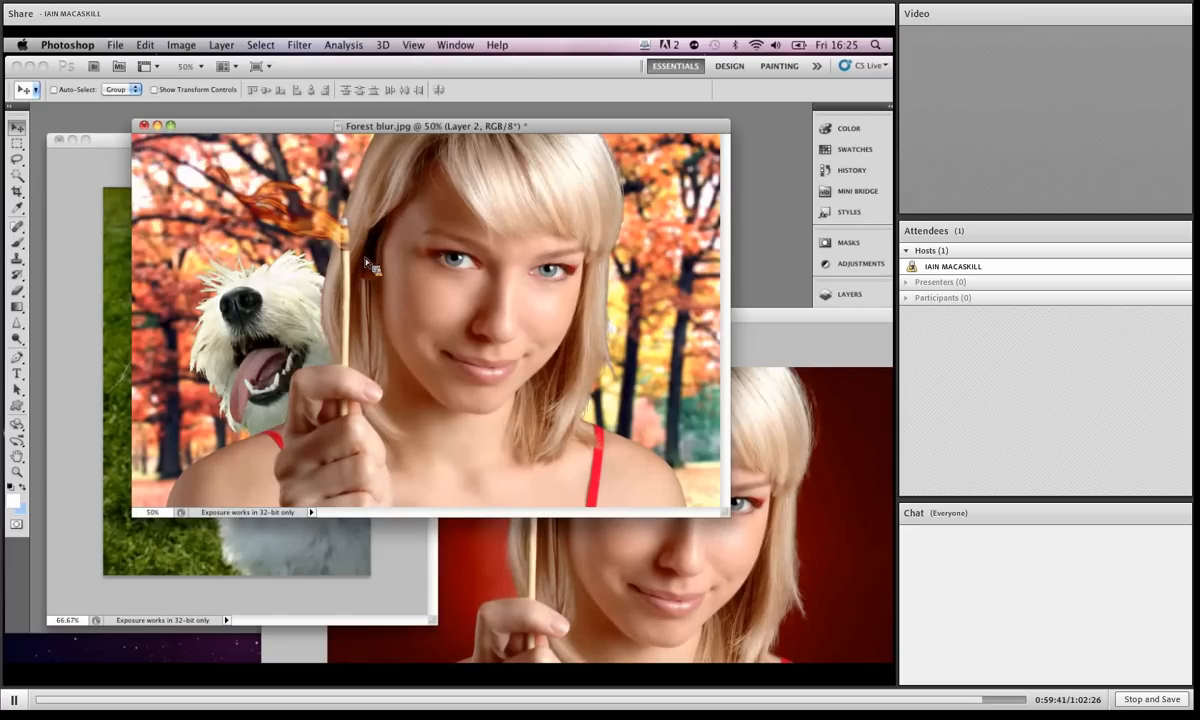
Step: Close Forest blur.jpg, Scottie.jpg and Match girl.tif without saving the changes
click(143, 125)
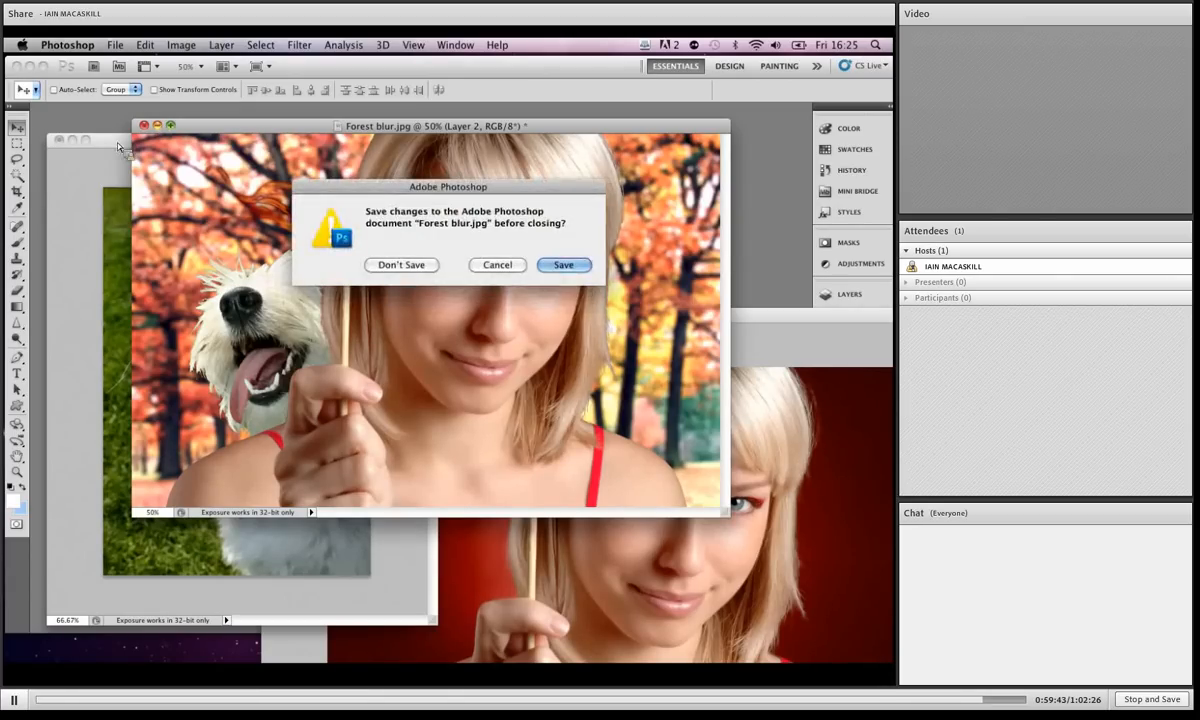
click(400, 265)
click(60, 141)
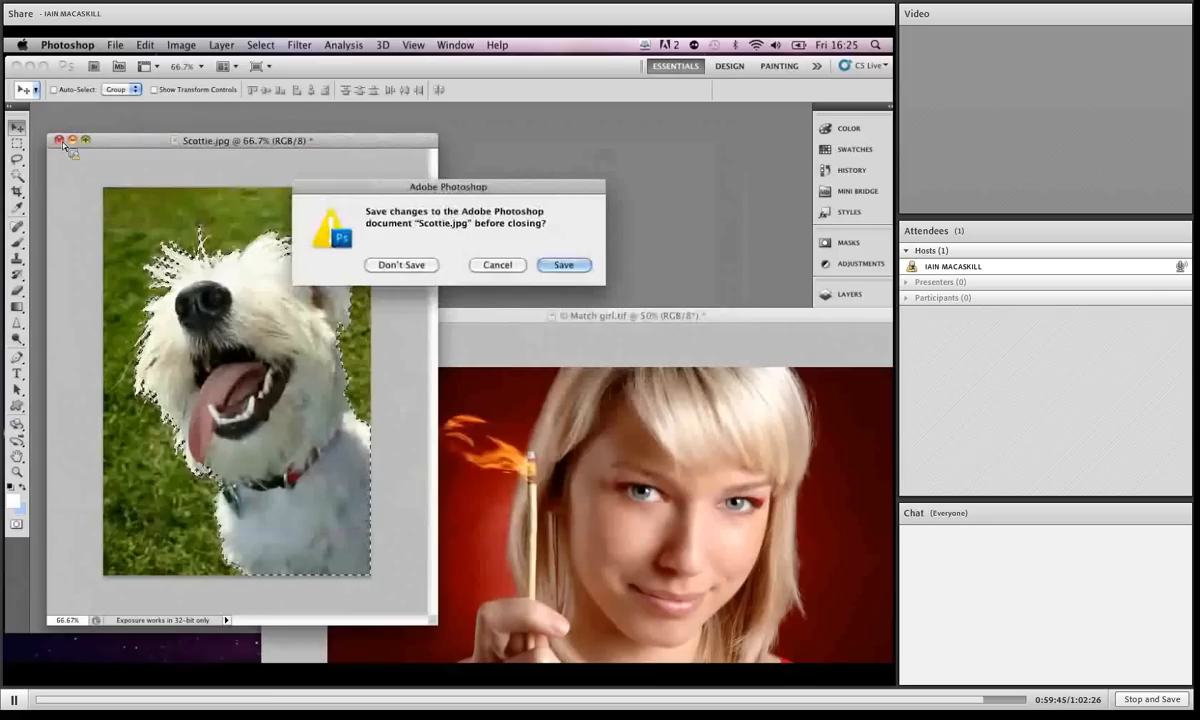
click(400, 265)
click(273, 315)
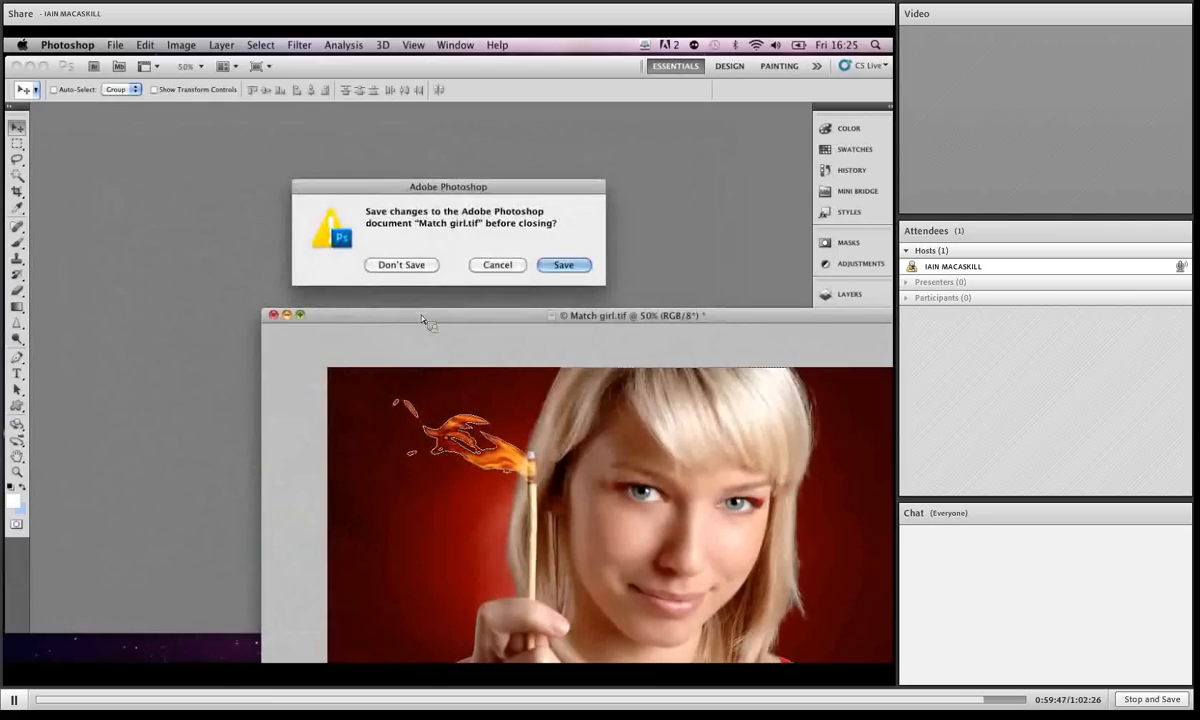
click(400, 265)
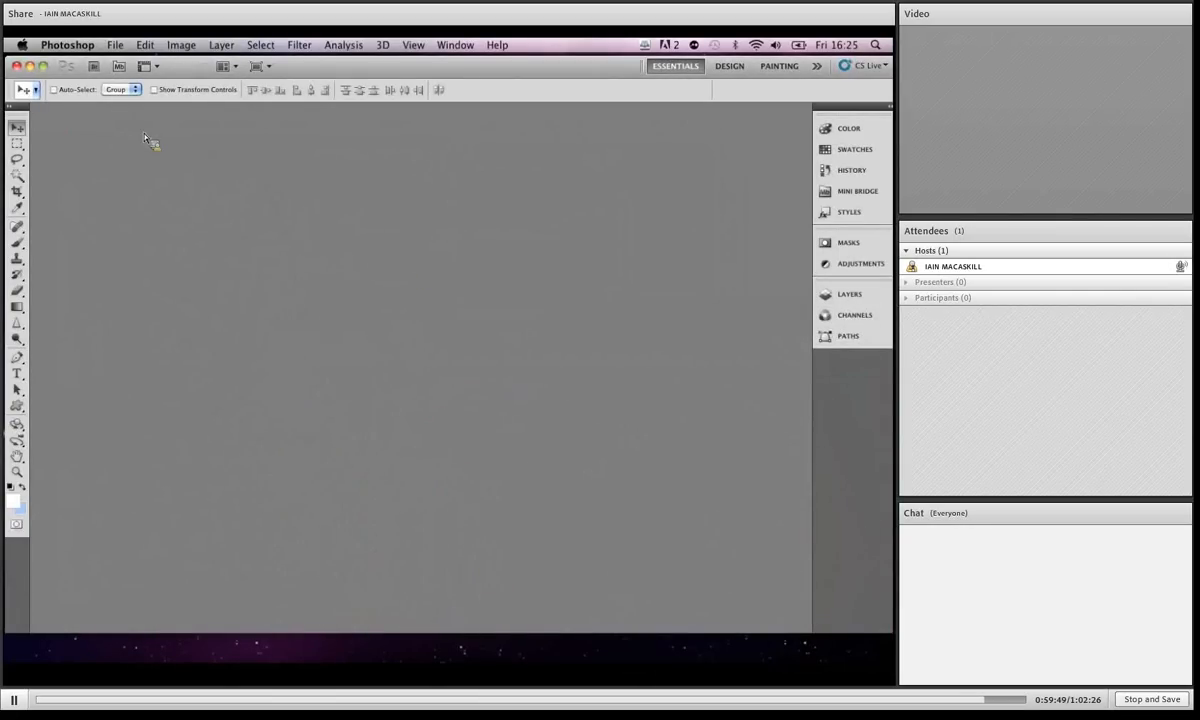